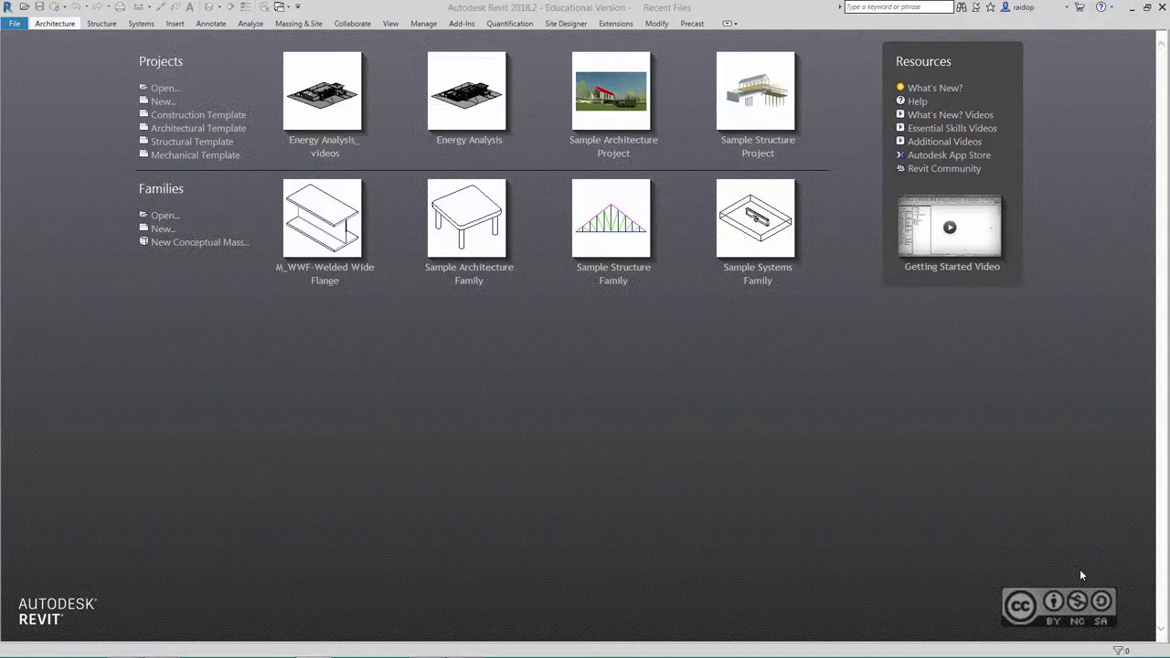
- Open the Massing Family.rfa family file from the Families list
click(24, 7)
click(395, 302)
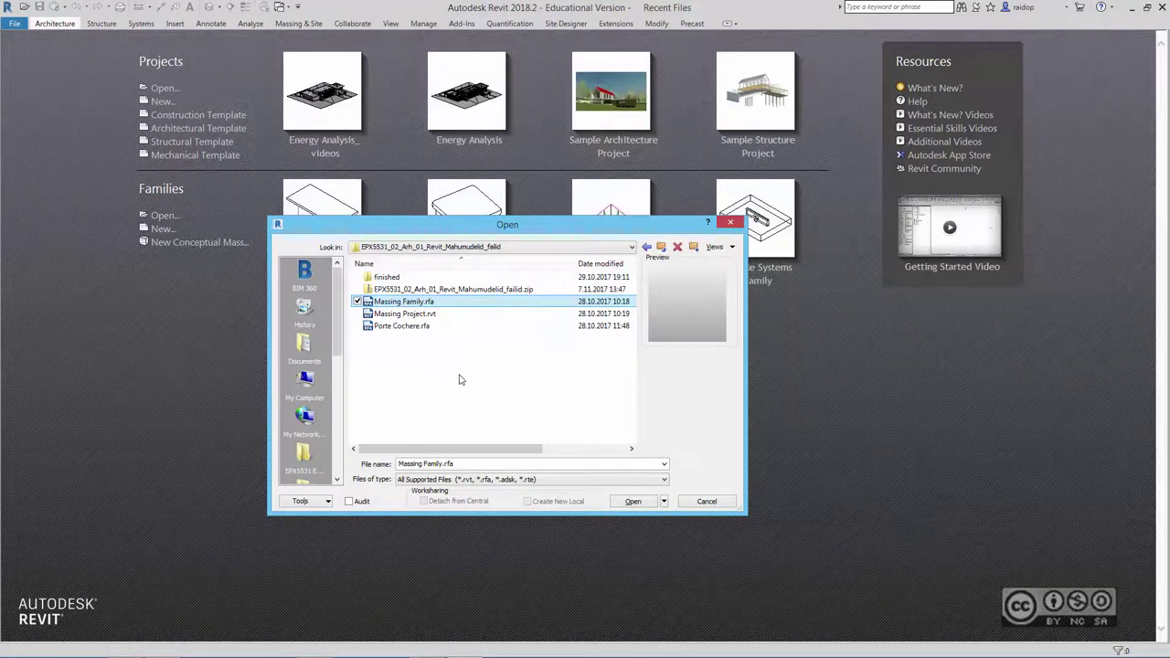
click(633, 502)
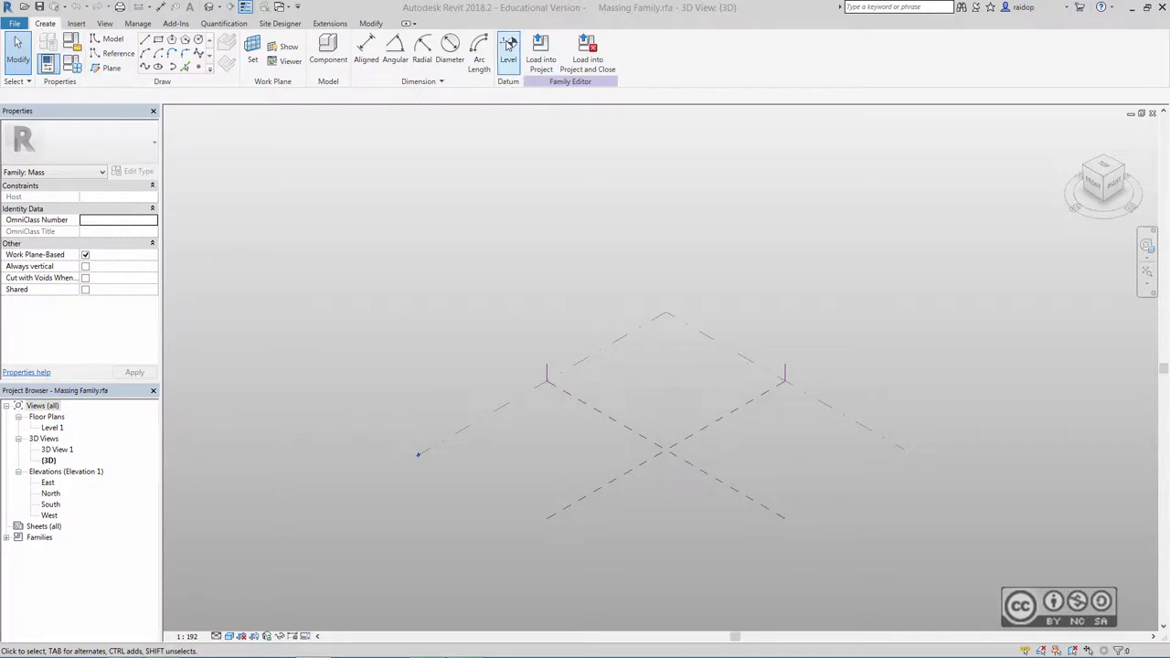
- Place Level 2 and Level 3 above Level 1 at 3800 spacing
click(509, 46)
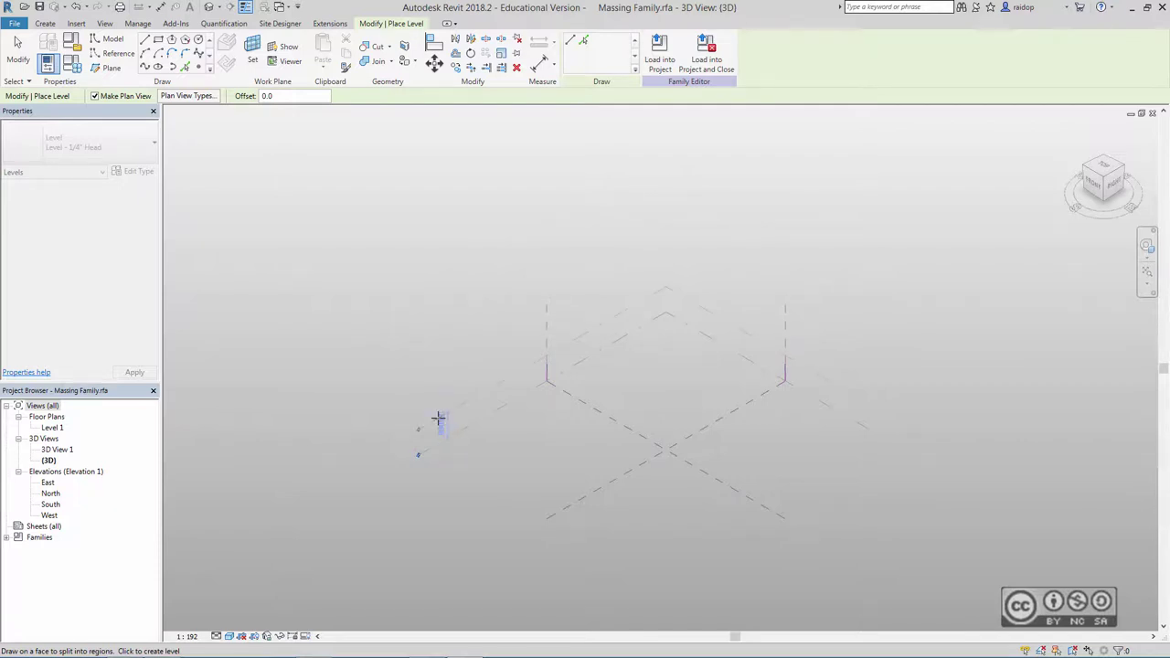
scroll(439, 425, up, 5)
scroll(439, 430, up, 2)
scroll(457, 355, up, 3)
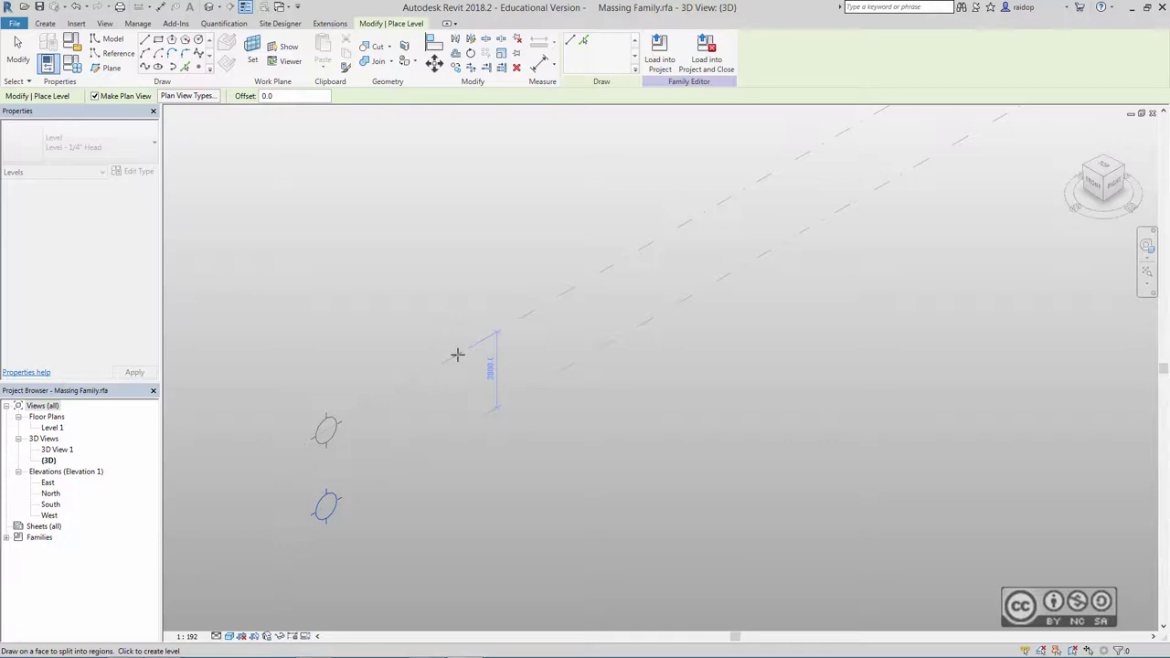
click(631, 256)
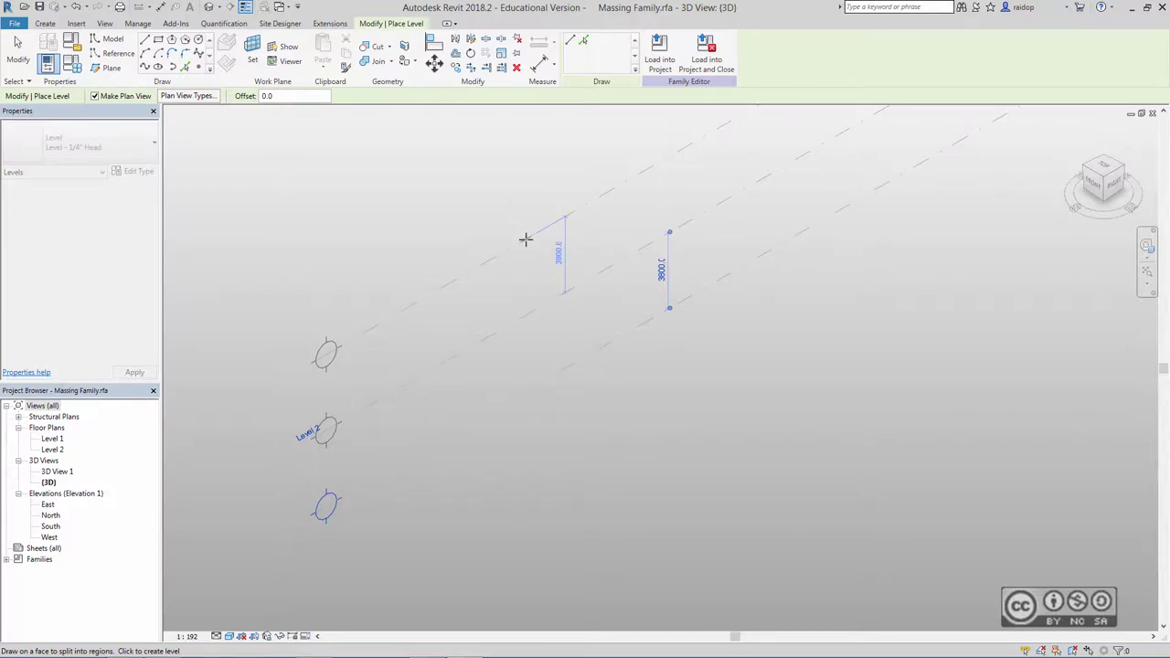
click(526, 238)
- Add Level 4 and Level 5 at the same 3800 spacing, then recentre the view
middle_drag(526, 238, 509, 362)
click(517, 293)
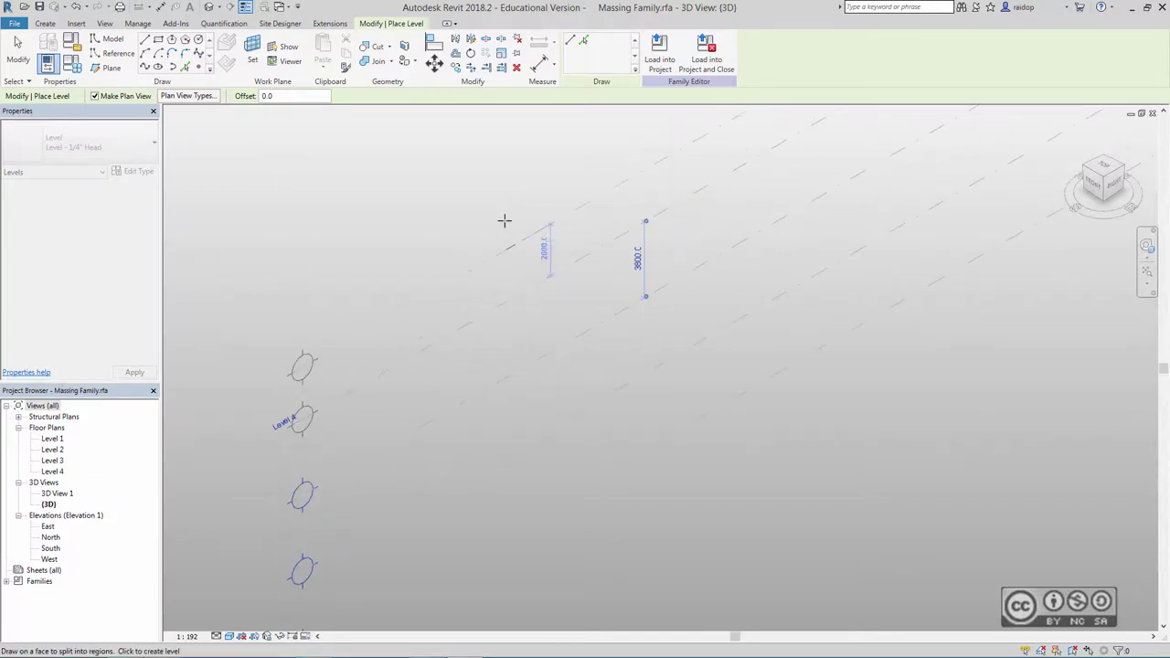
click(513, 219)
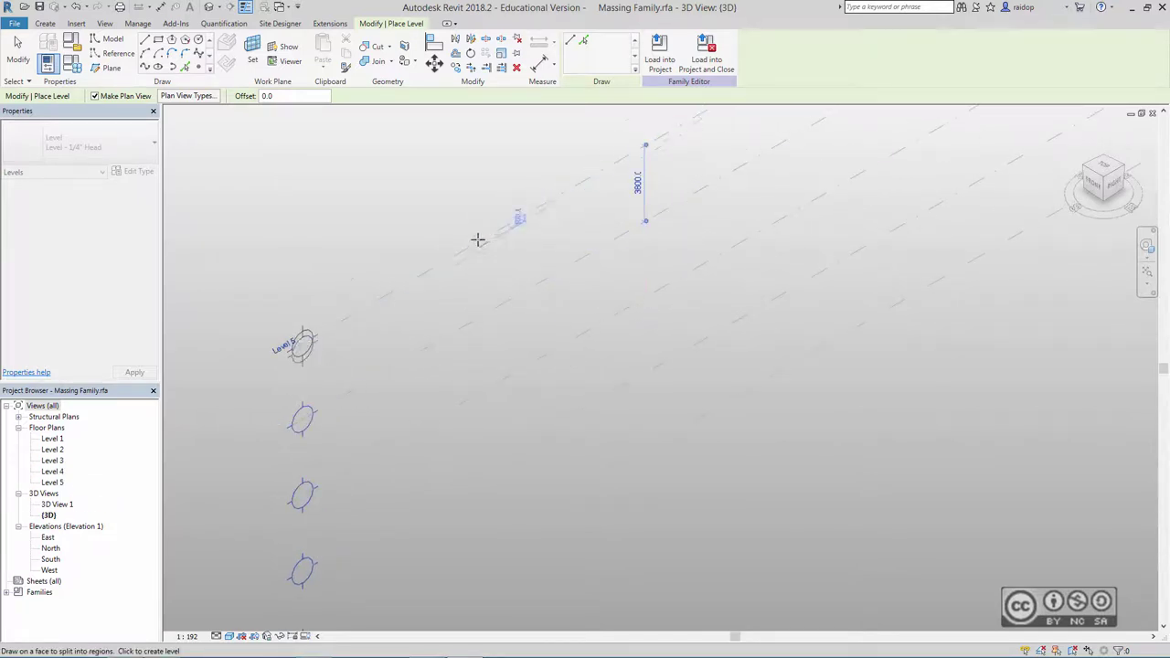
middle_drag(478, 238, 402, 246)
shift+middle_drag(493, 327, 430, 275)
key(Escape)
key(Escape)
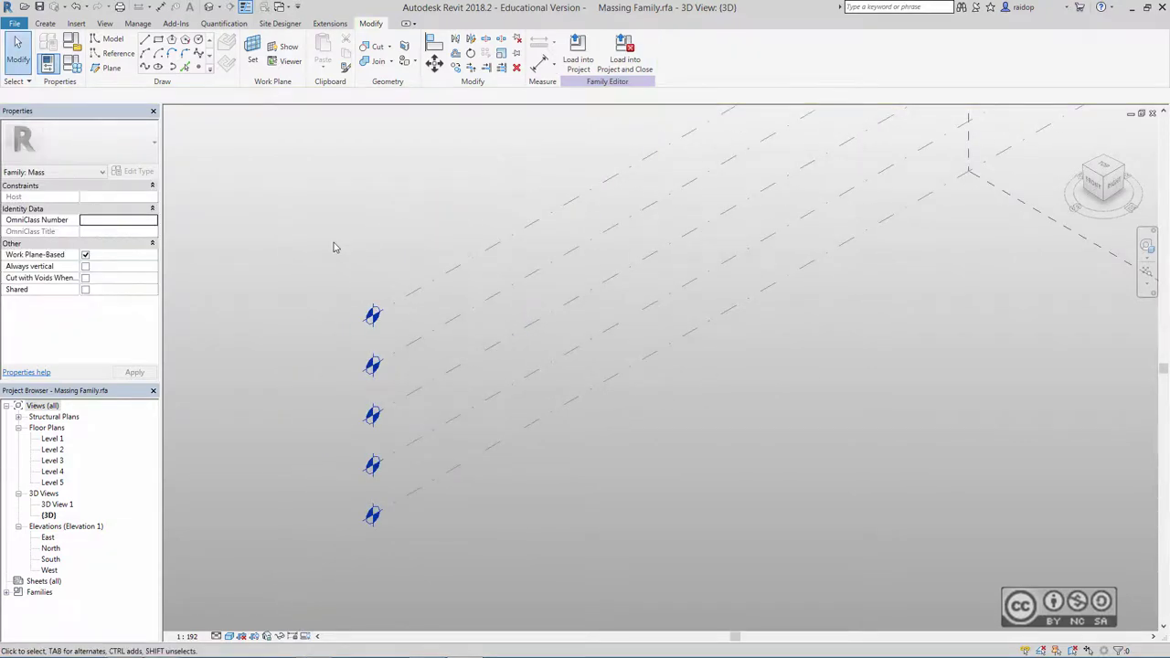
middle_drag(564, 372, 324, 217)
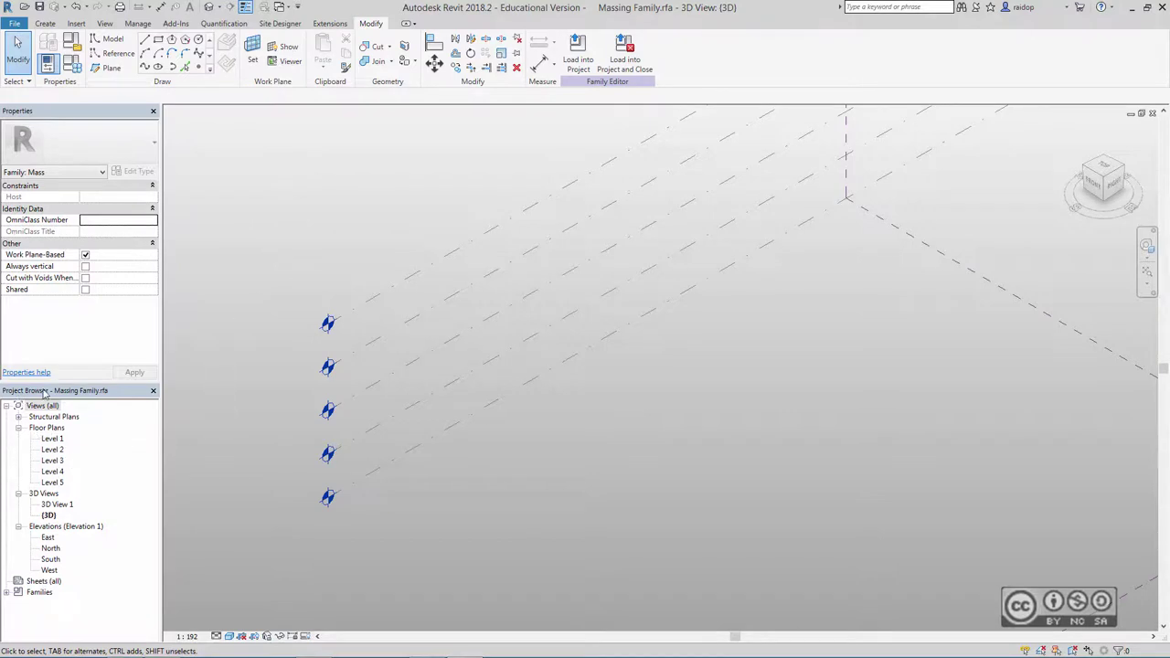
- Rename Level 1 to 'Entry Level', including its level and views, and open its floor plan
right_click(58, 444)
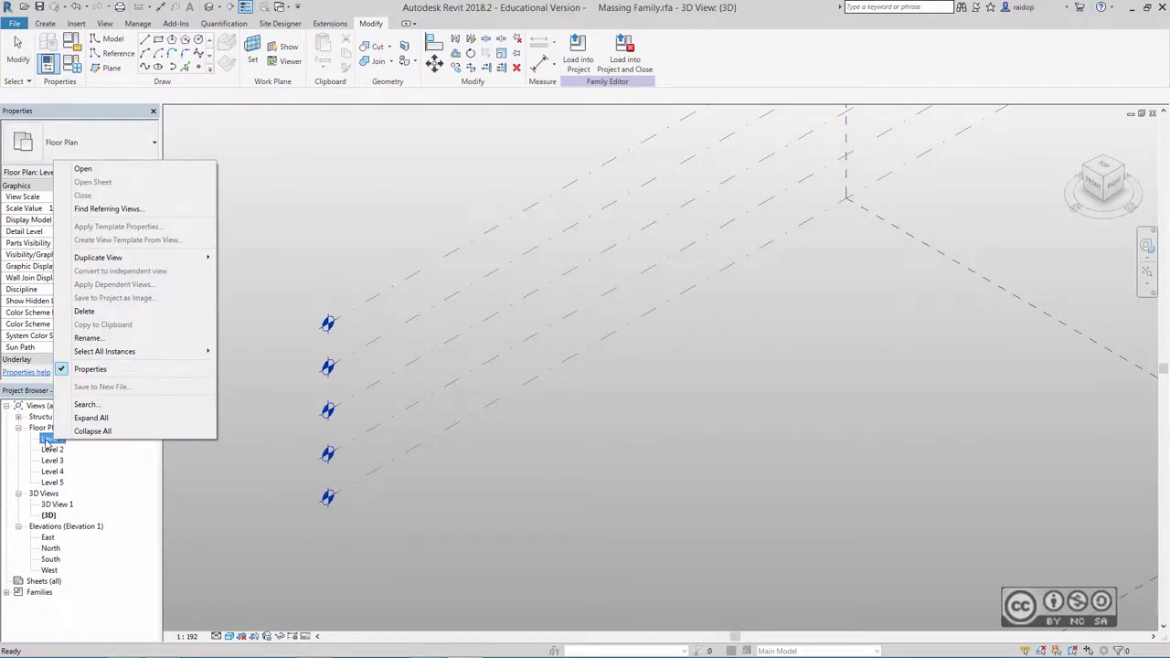
click(88, 338)
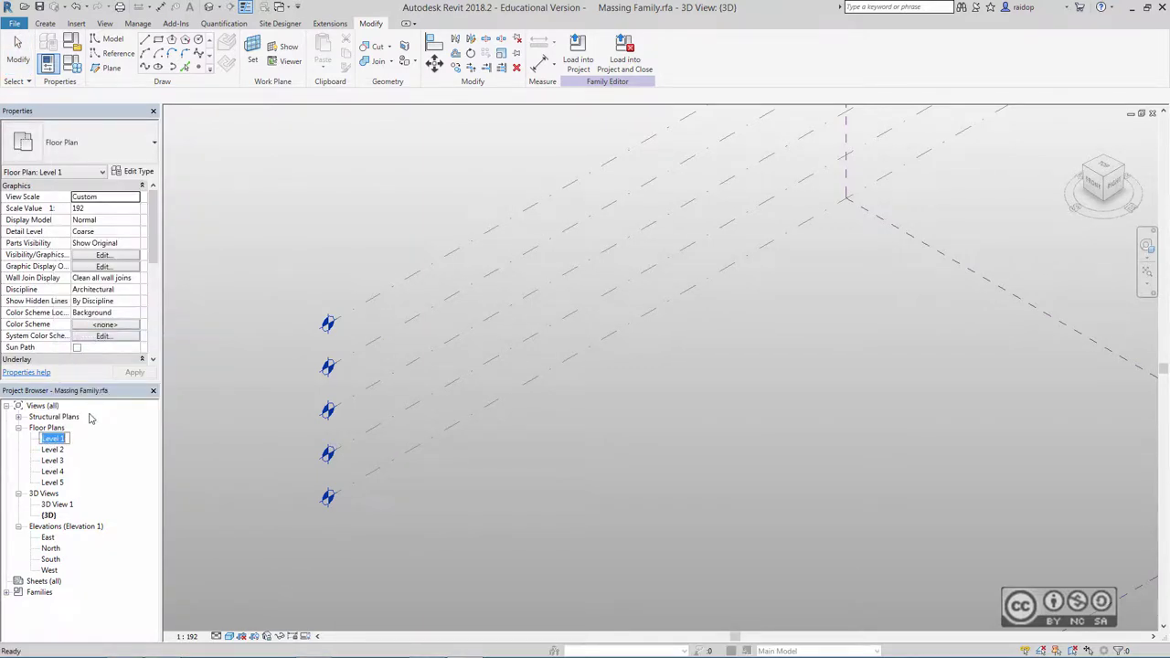
text(Entry L)
text(evel)
key(Return)
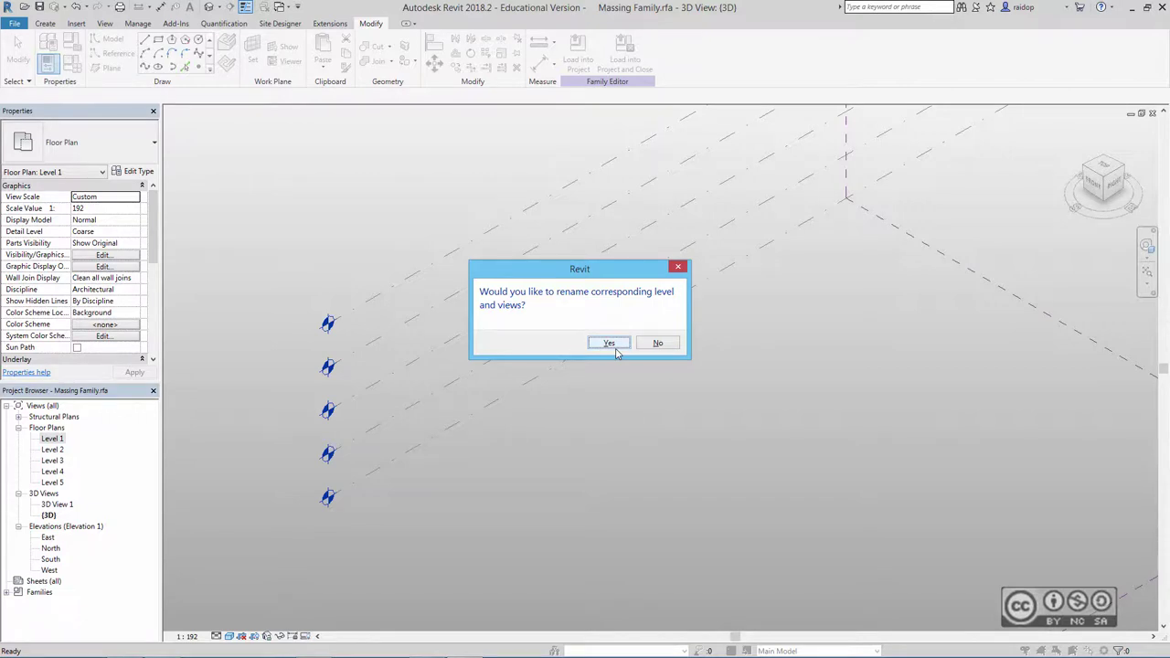
click(611, 345)
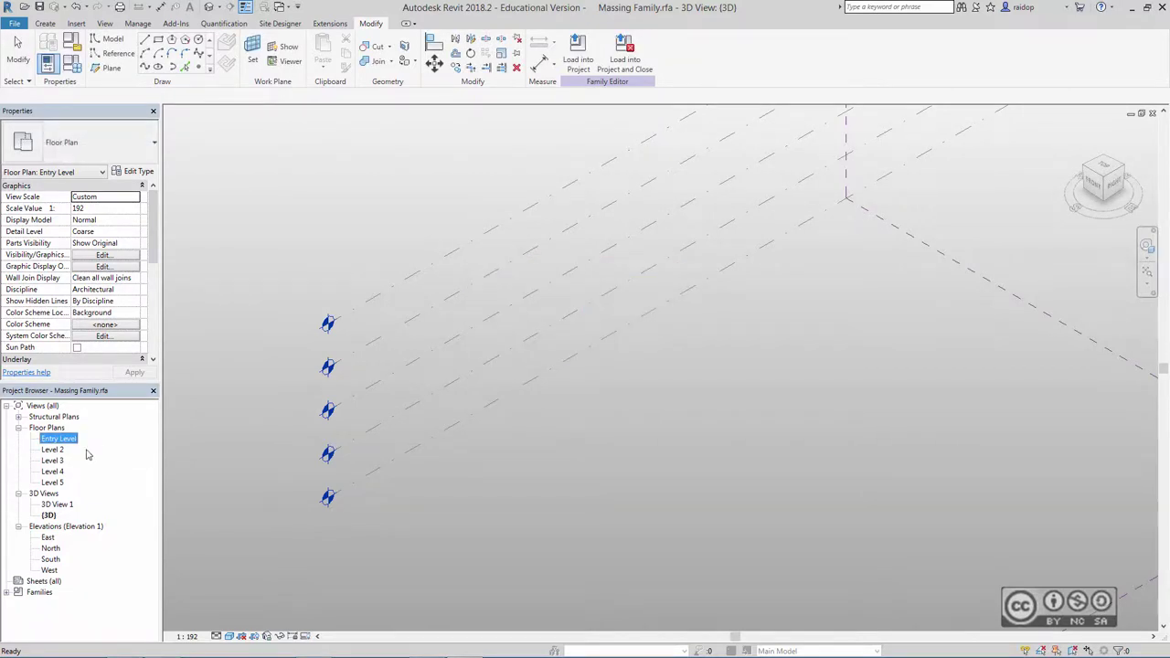
double_click(56, 441)
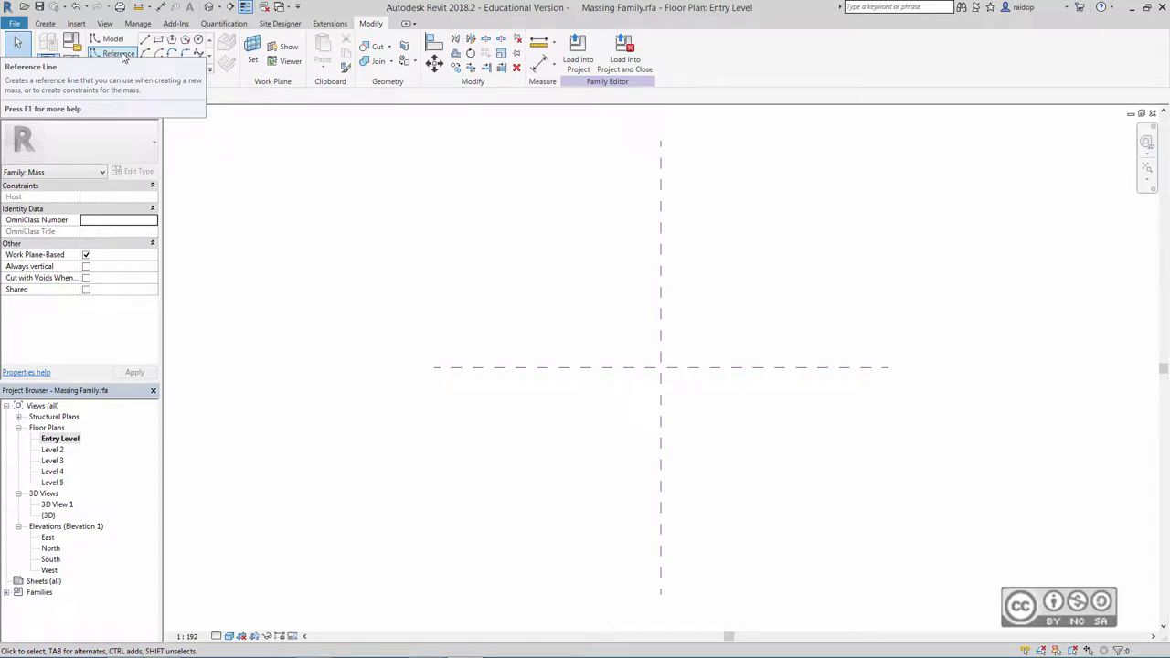
- Start reference lines on the Entry Level plane with a 47000 first line from the centre
click(122, 56)
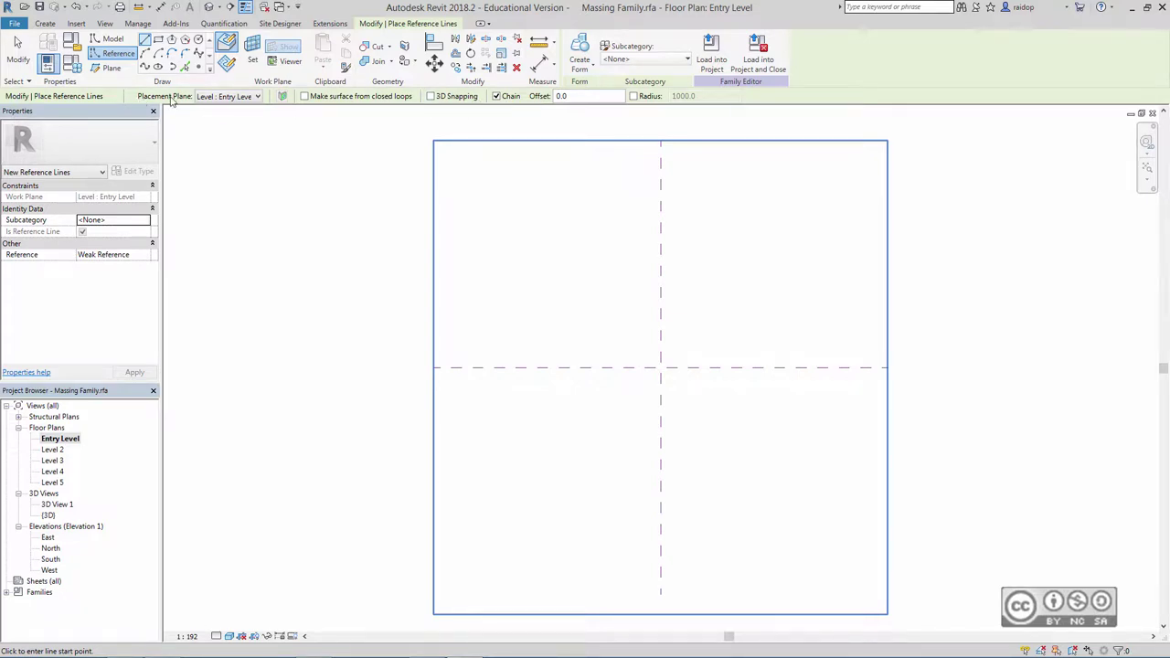
click(229, 97)
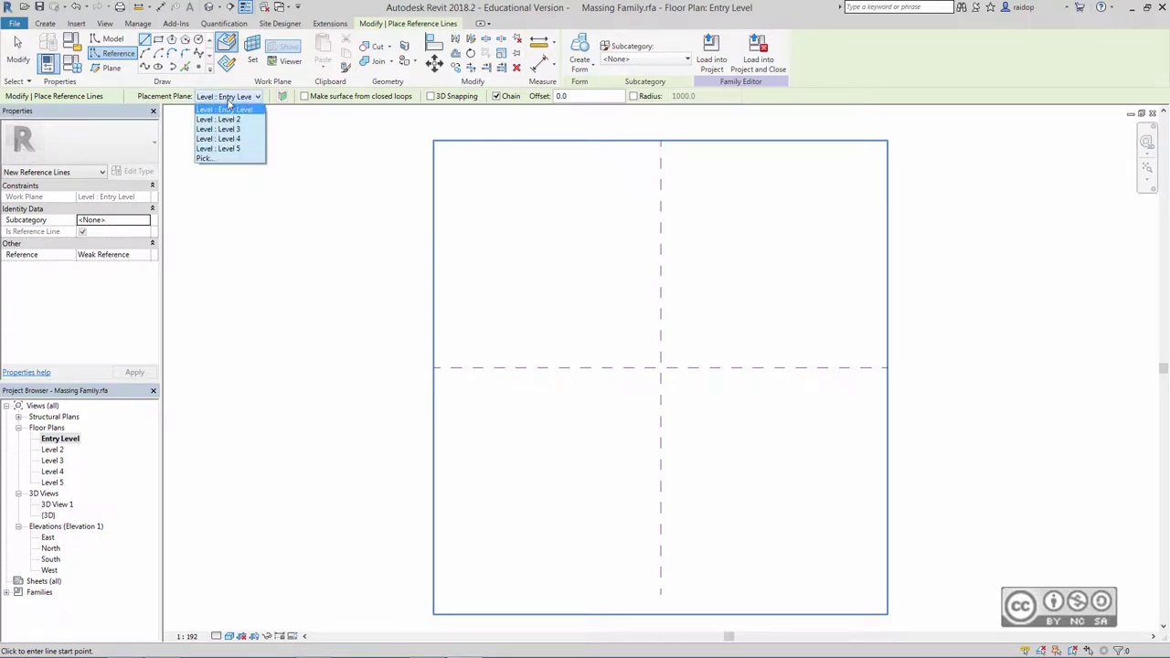
click(245, 110)
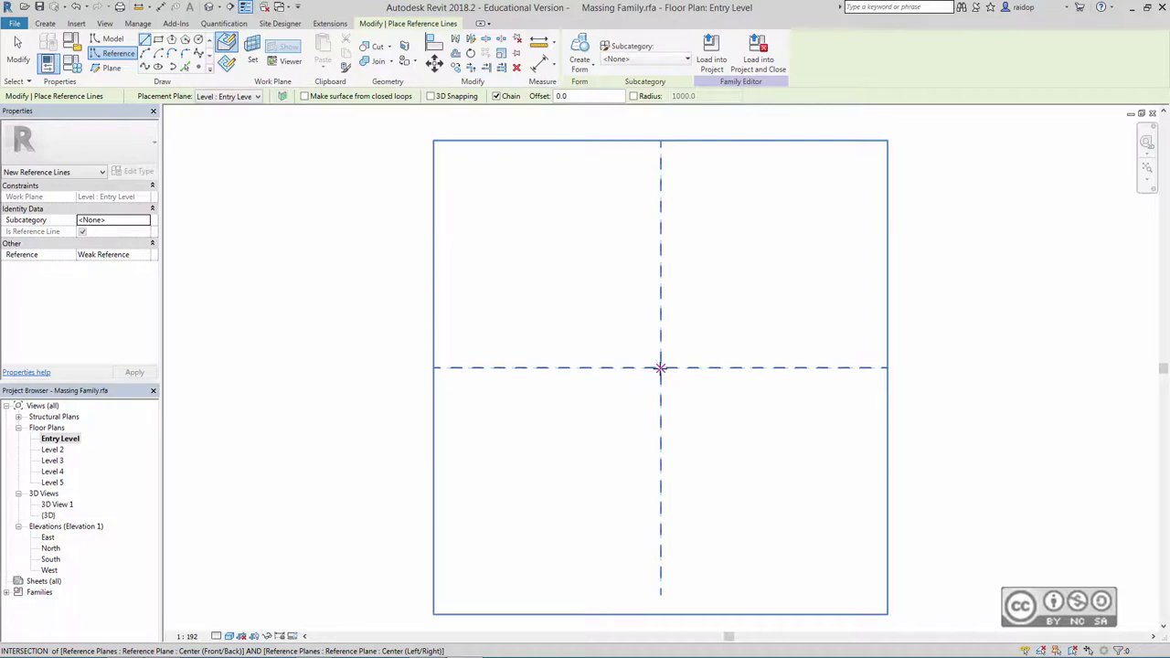
click(660, 368)
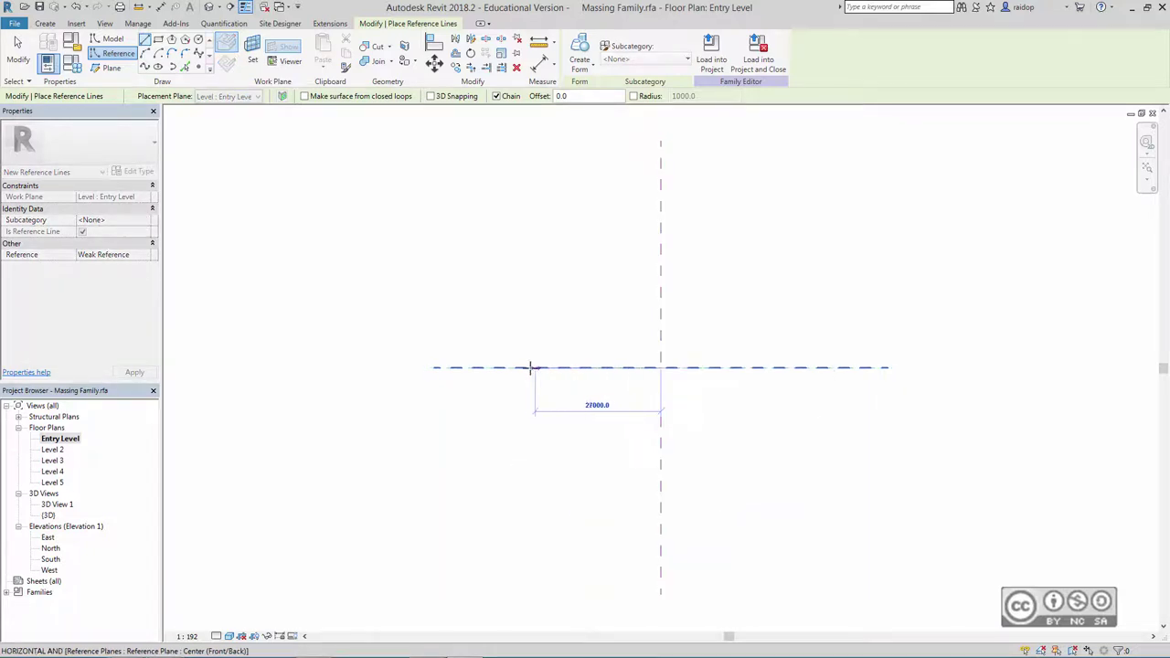
text(47)
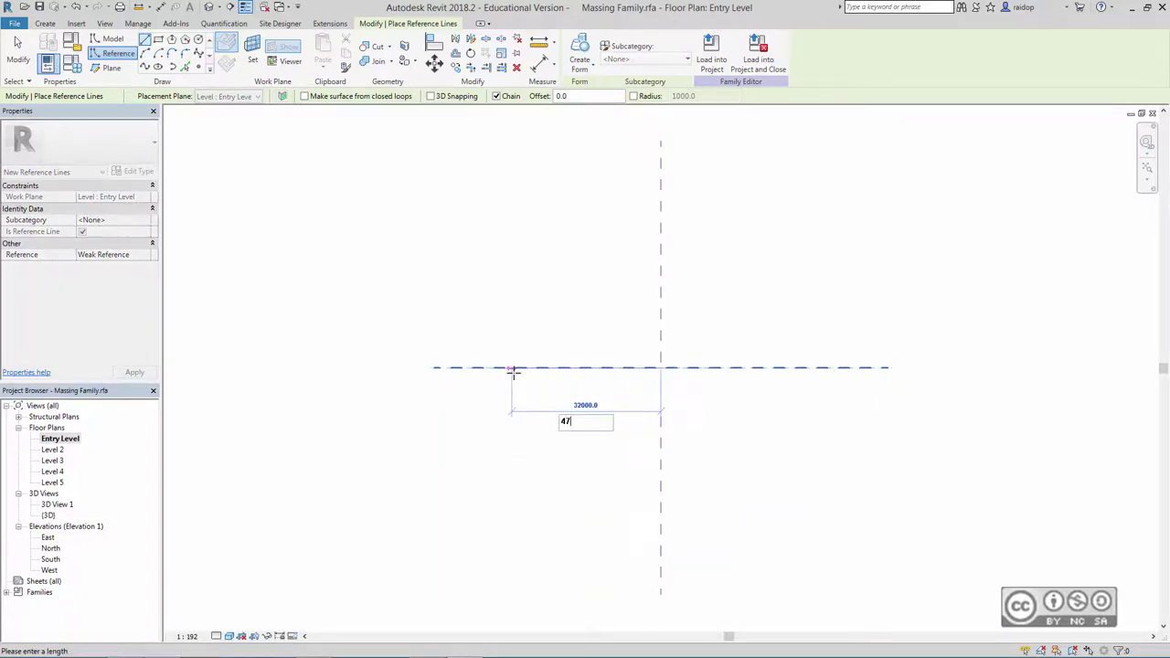
text(000)
key(Return)
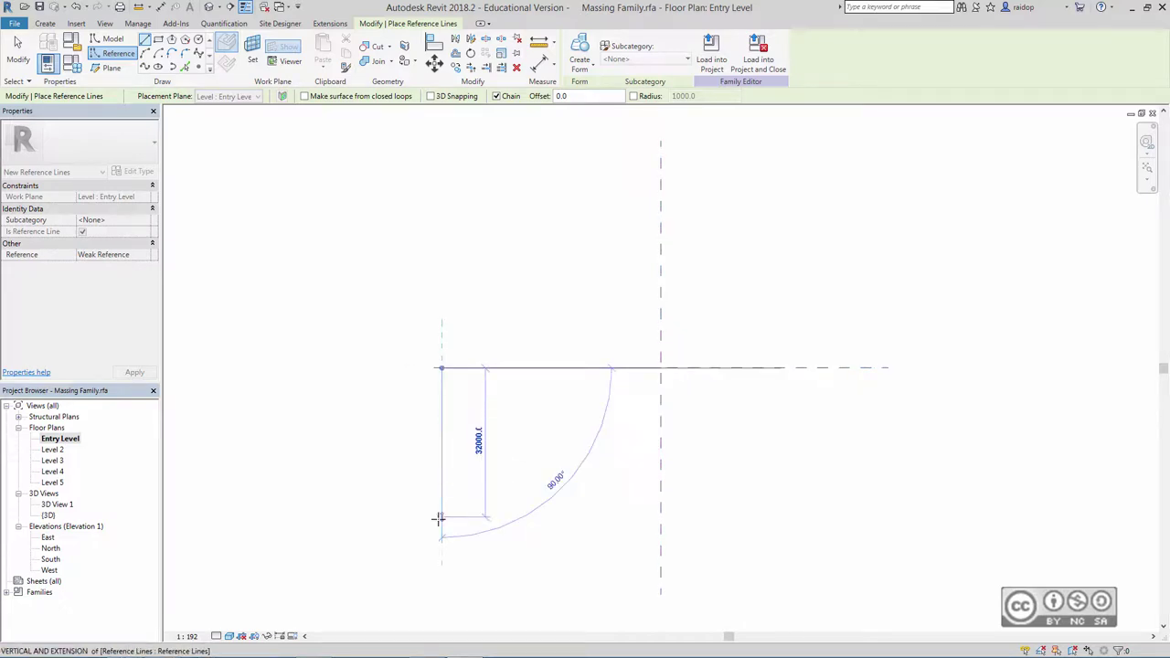
- Continue the outline: 47000 down, 17000 bottom, the notch's upward side and a 17000 top
text(47000)
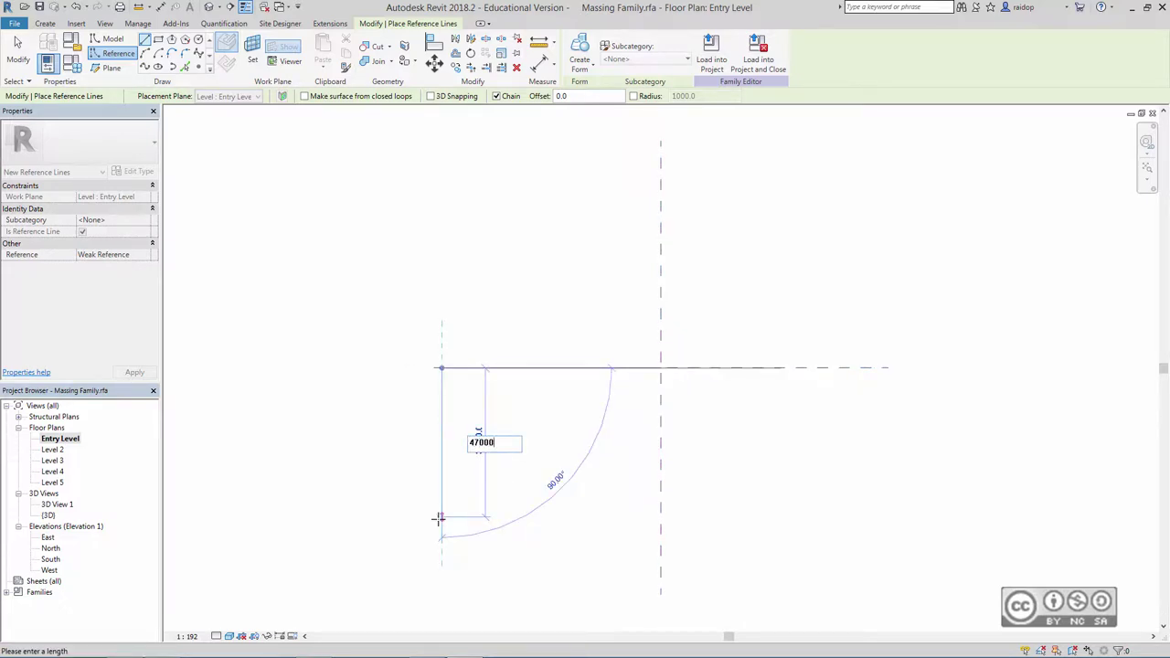
key(Return)
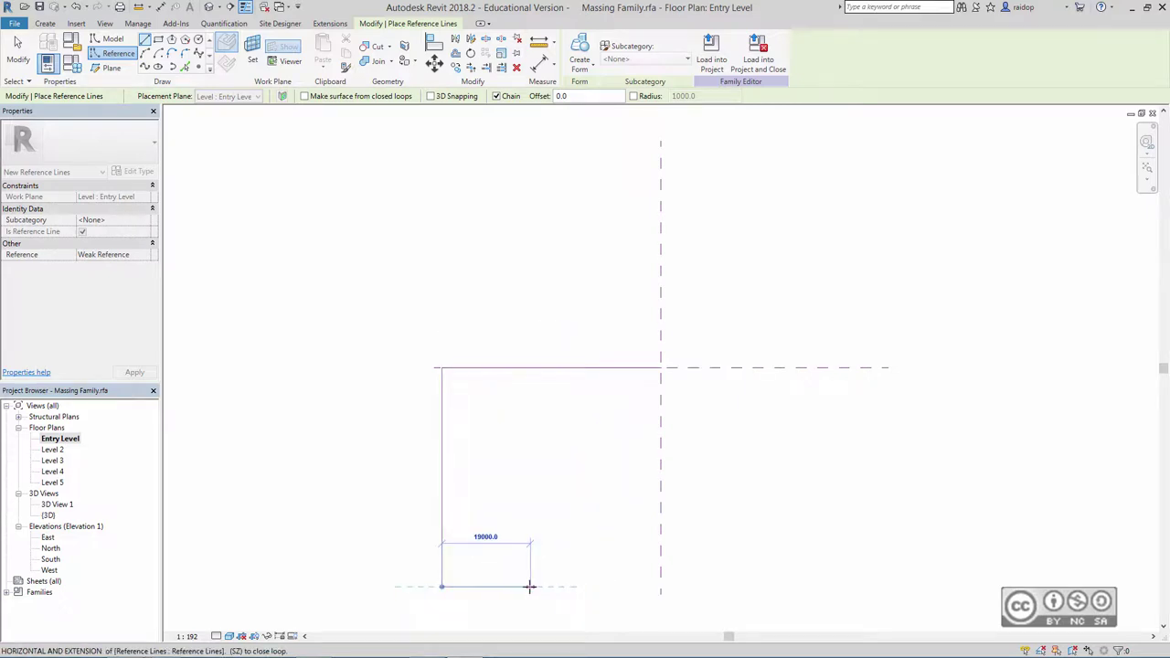
text(17000)
key(Return)
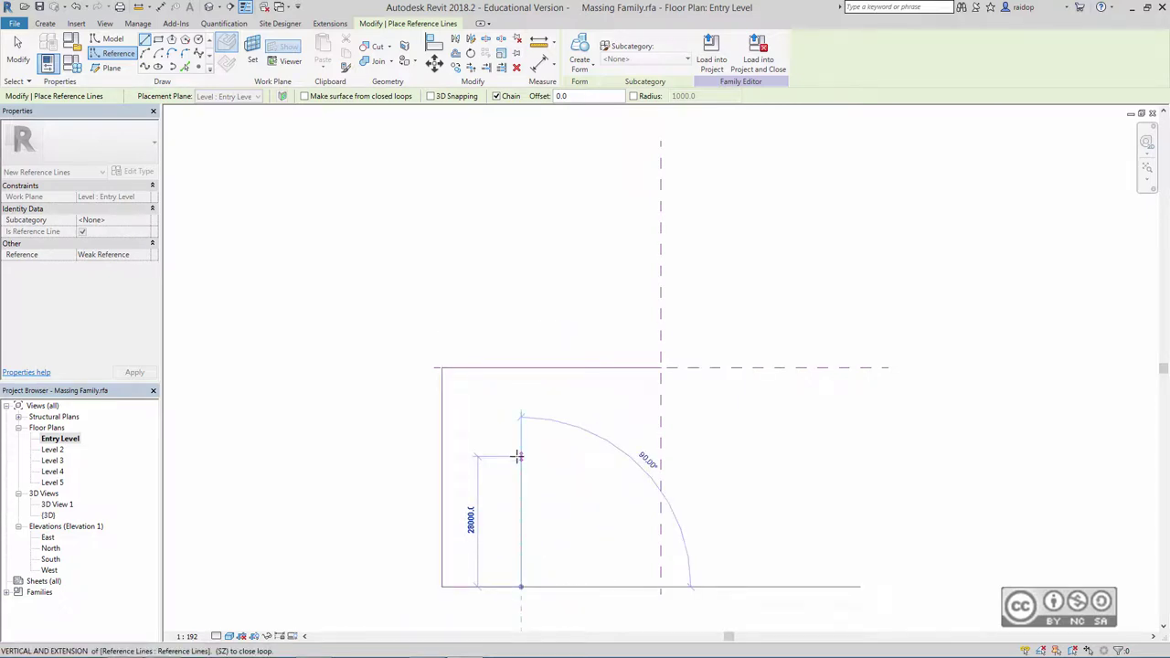
text(2900)
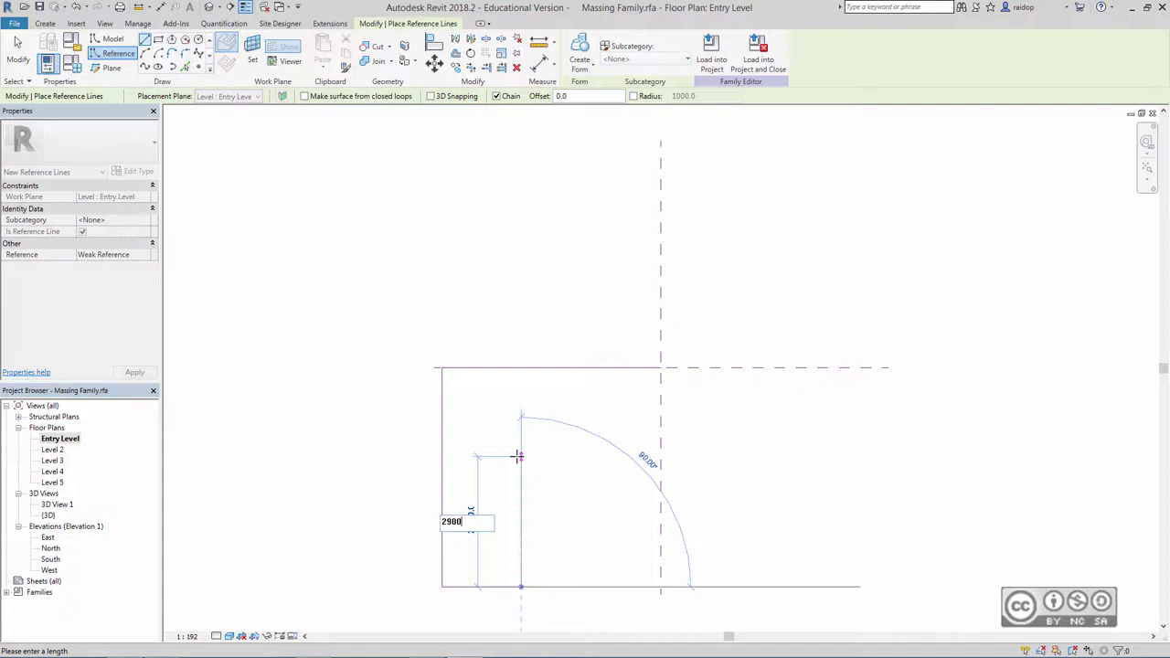
key(Return)
text(17000)
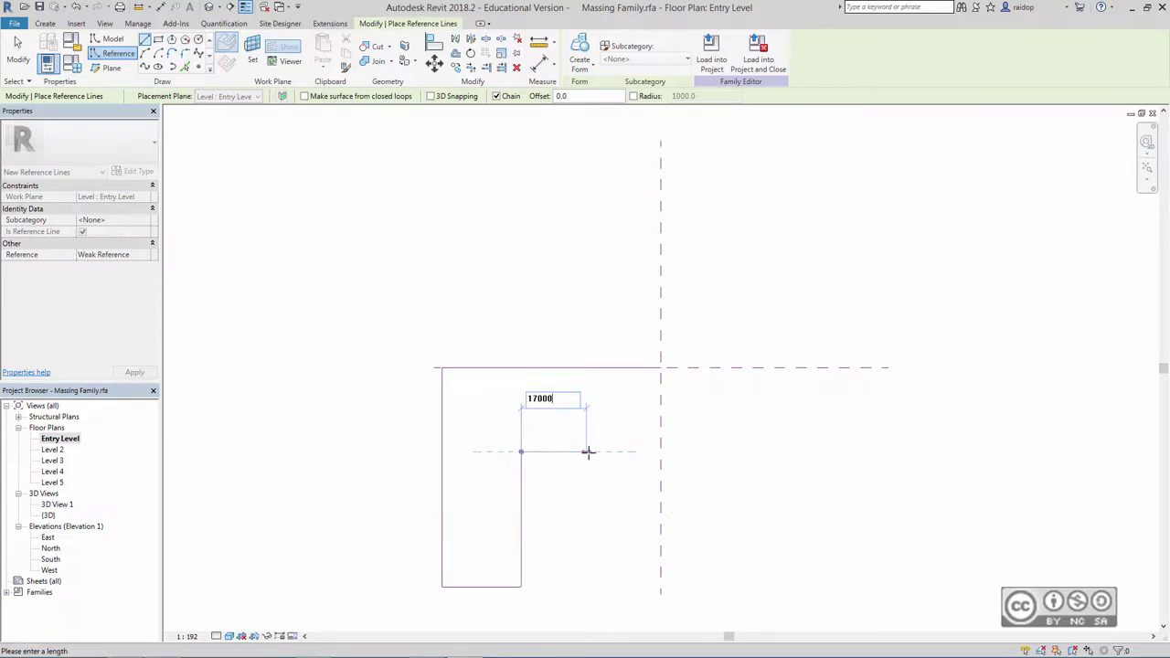
key(Return)
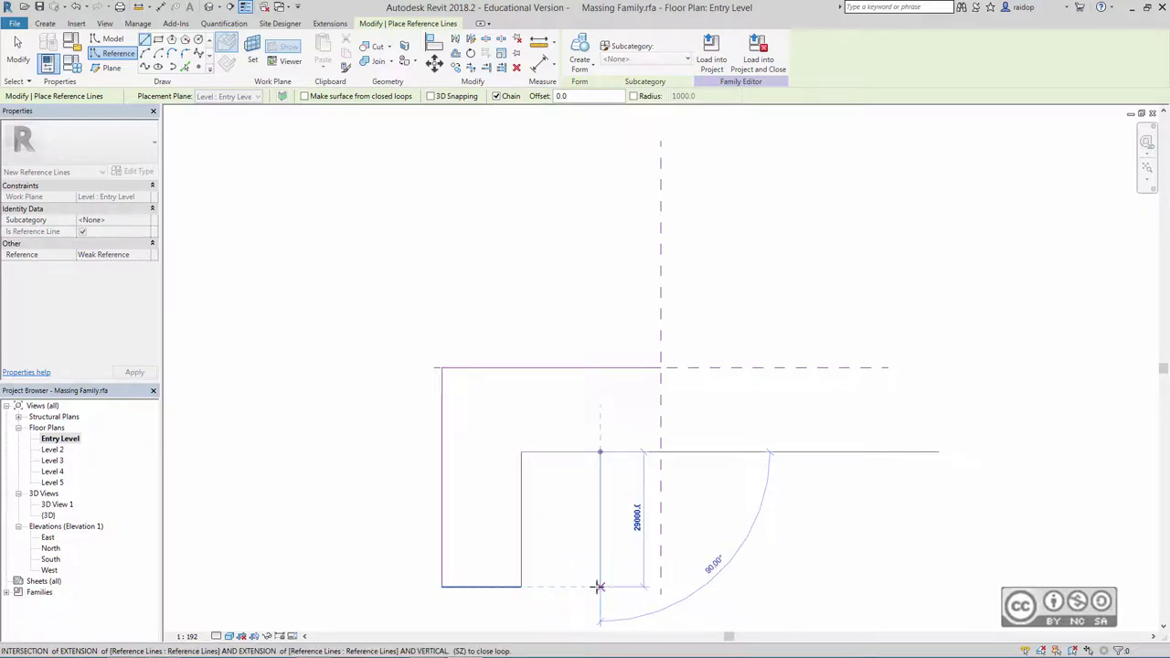
- Draw the last notch and bottom lines back to the start point, closing the U-shaped outline
click(599, 586)
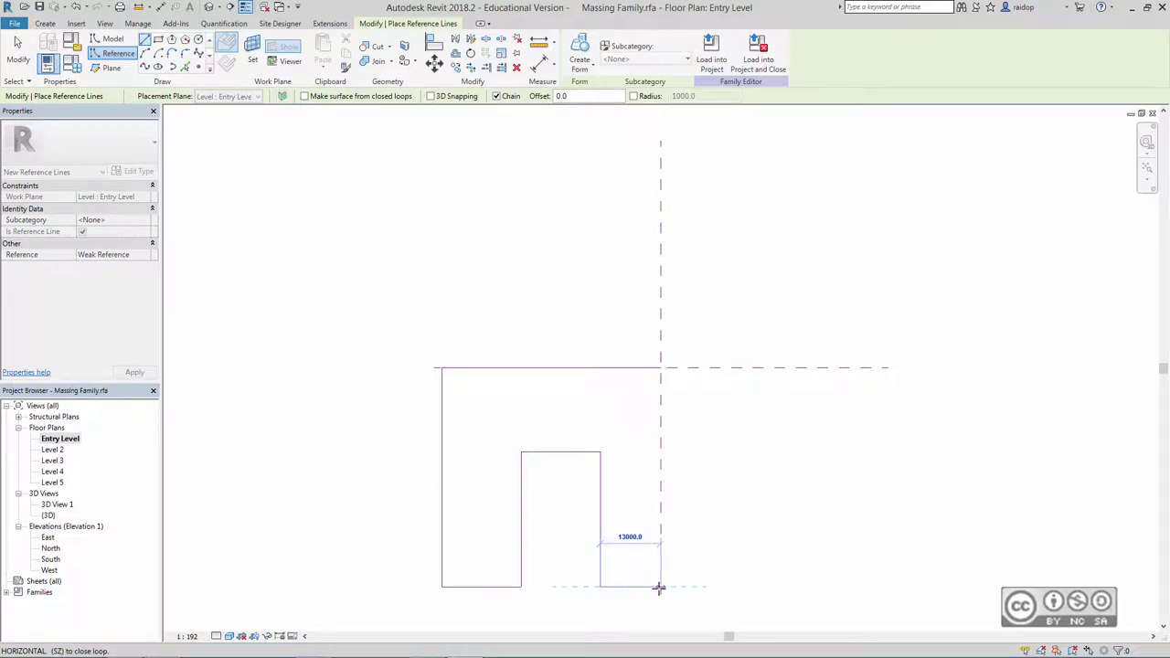
click(659, 587)
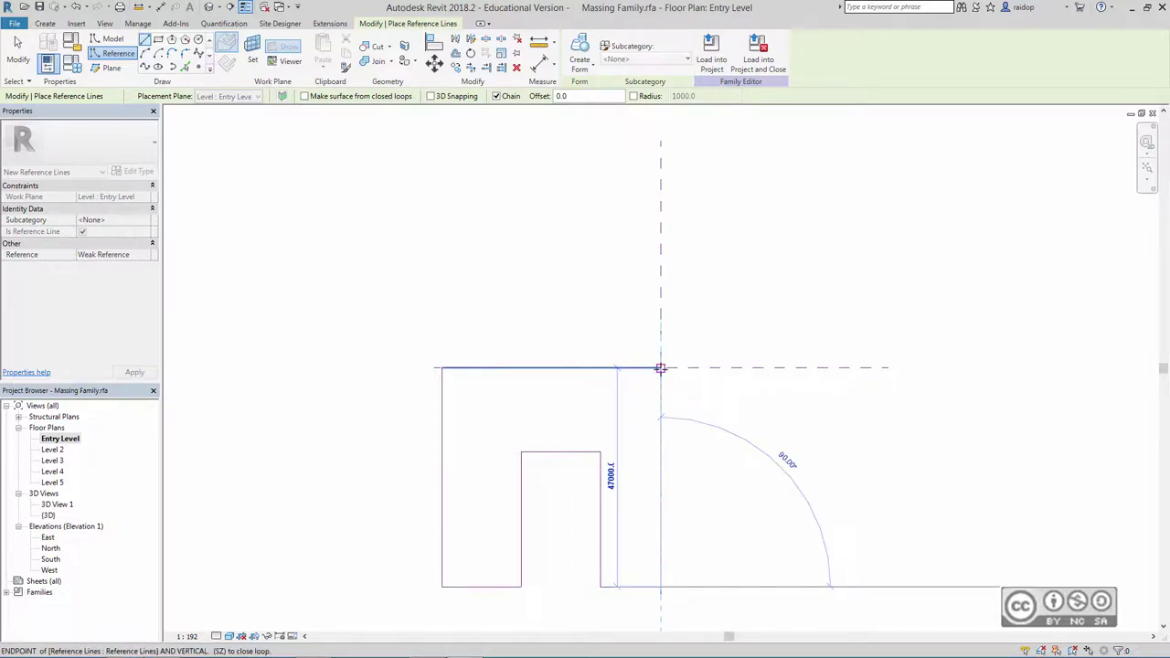
click(660, 369)
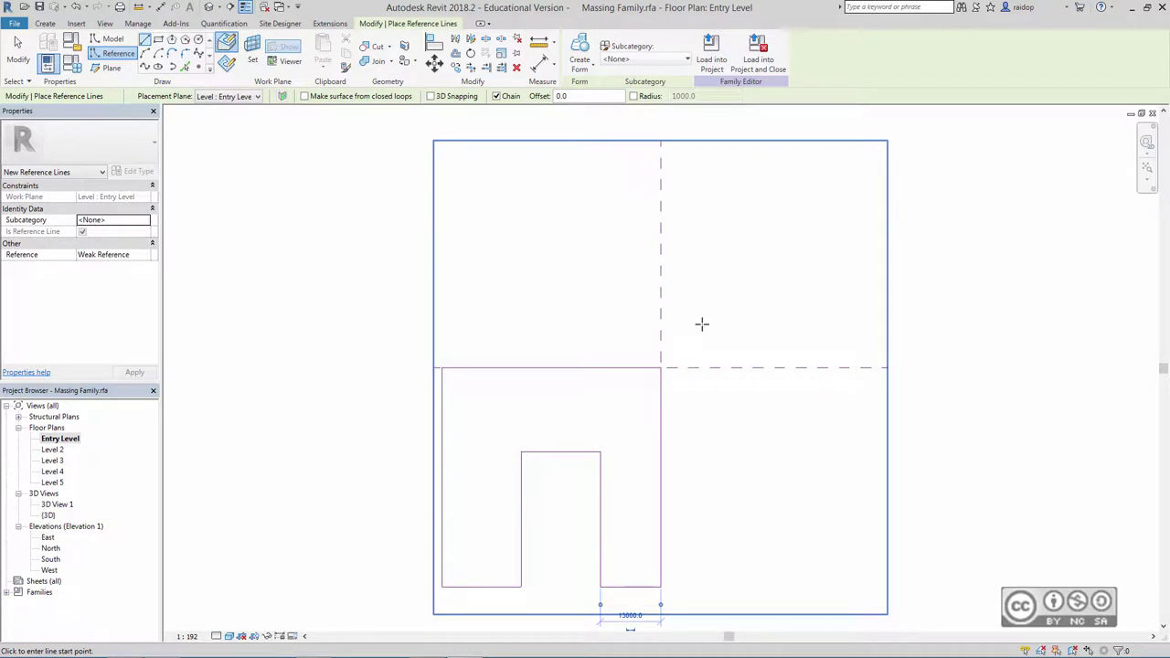
key(Escape)
key(Escape)
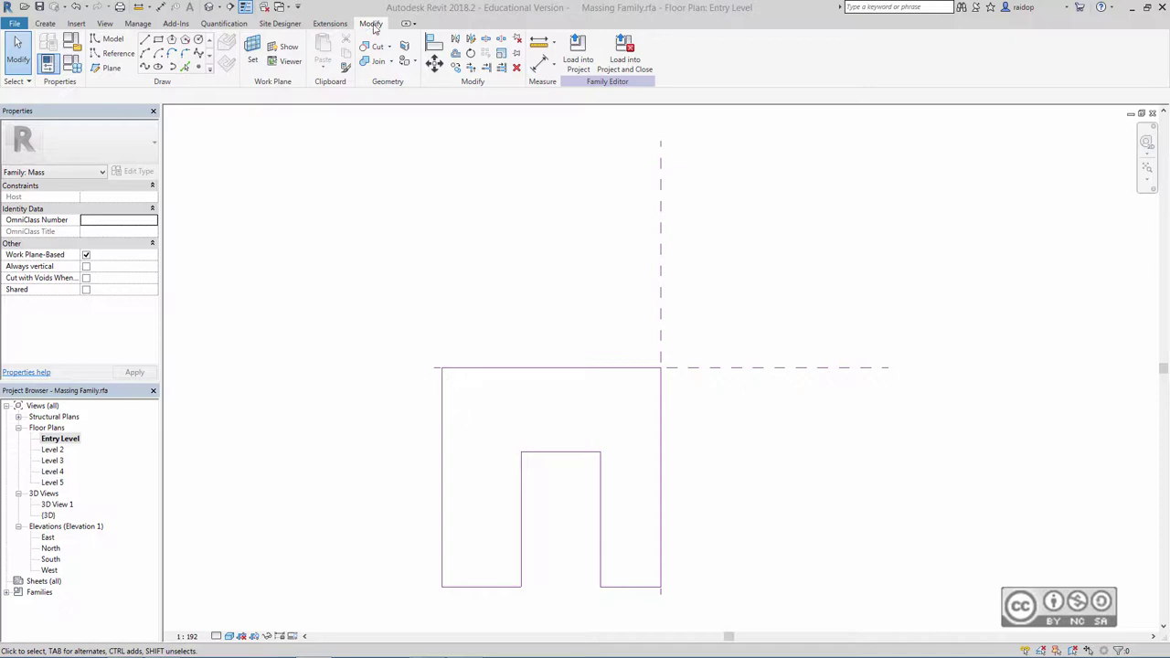
- Align and lock the top edge to Center (Front/Back), and align the right edge to the vertical centre plane
click(433, 43)
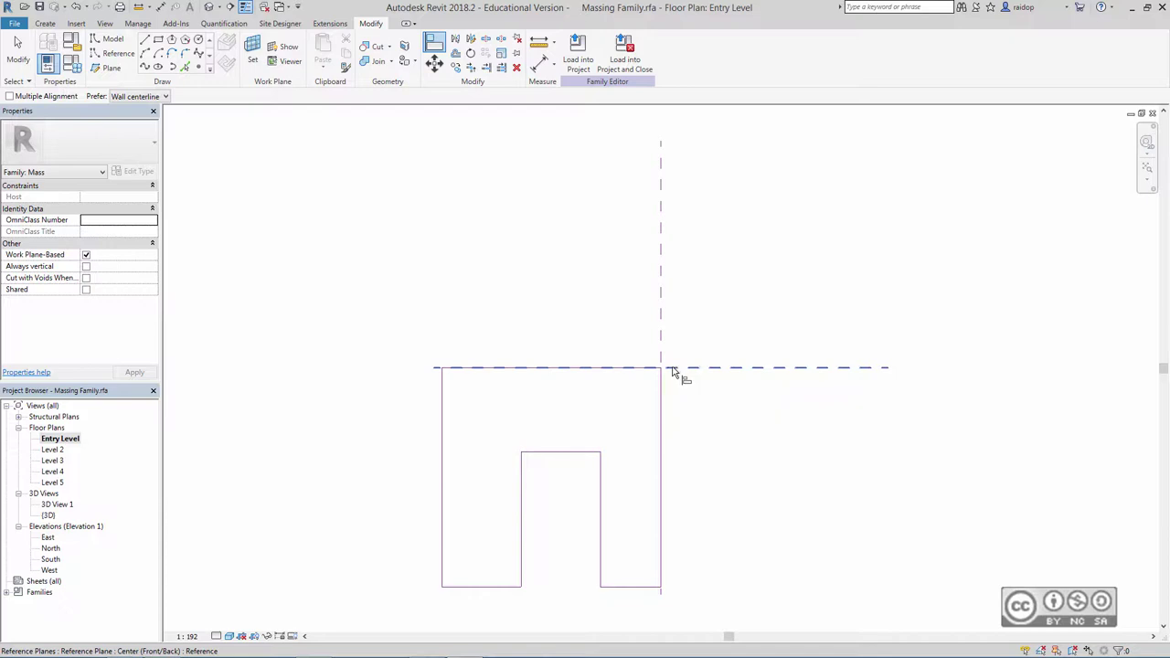
click(675, 370)
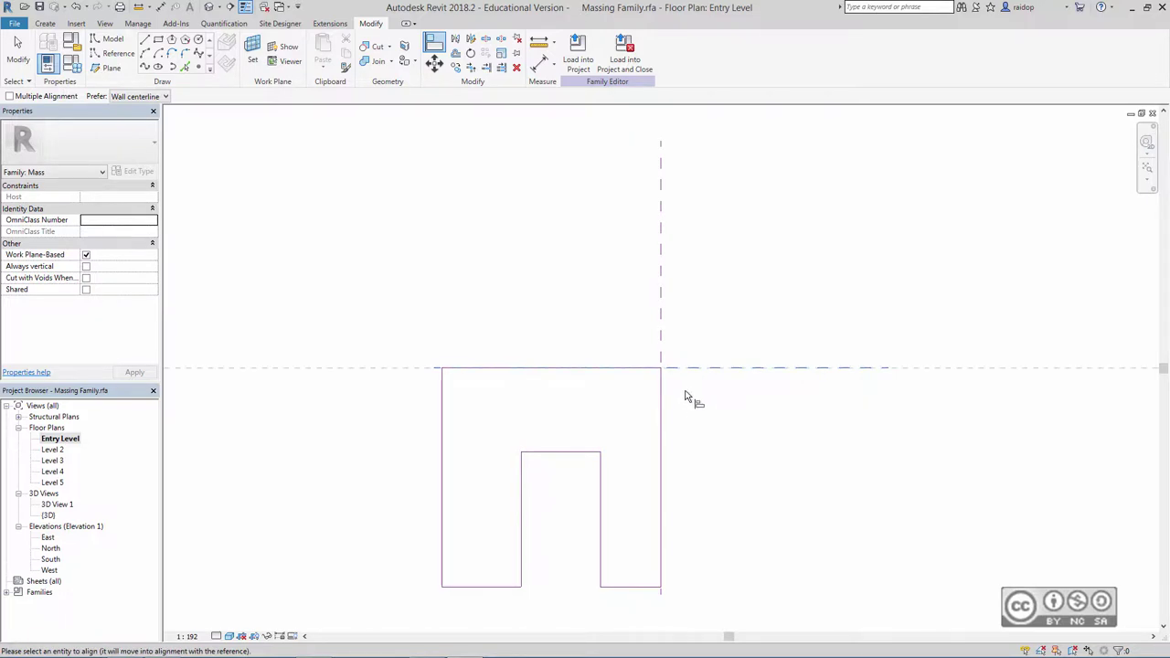
click(493, 375)
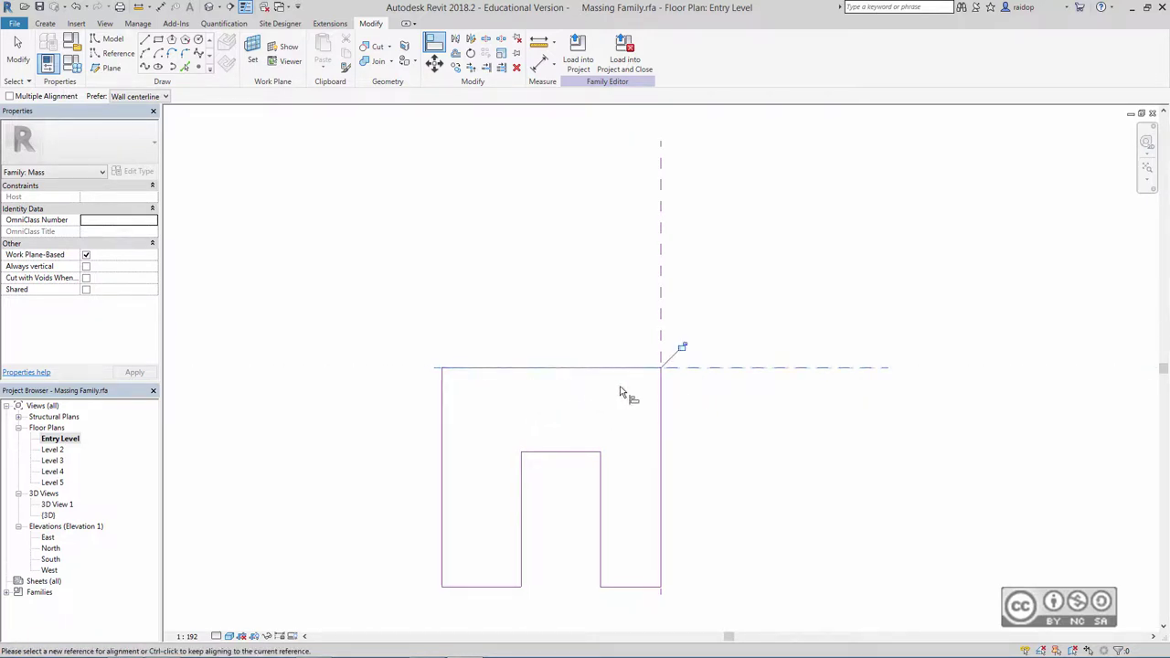
click(682, 348)
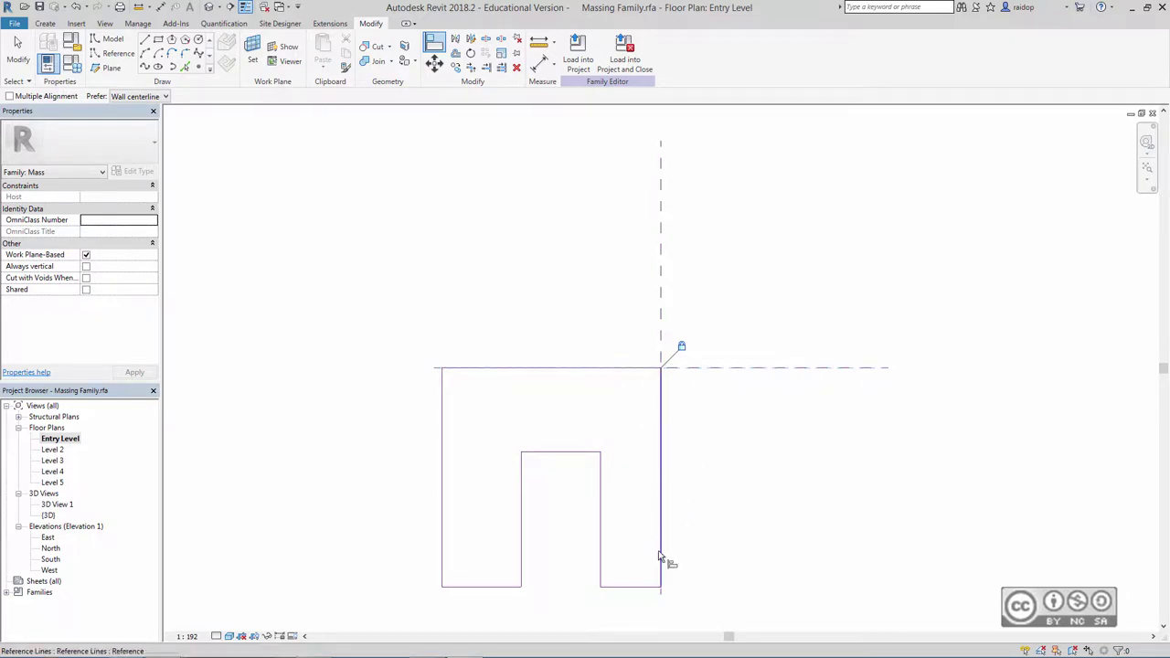
click(663, 343)
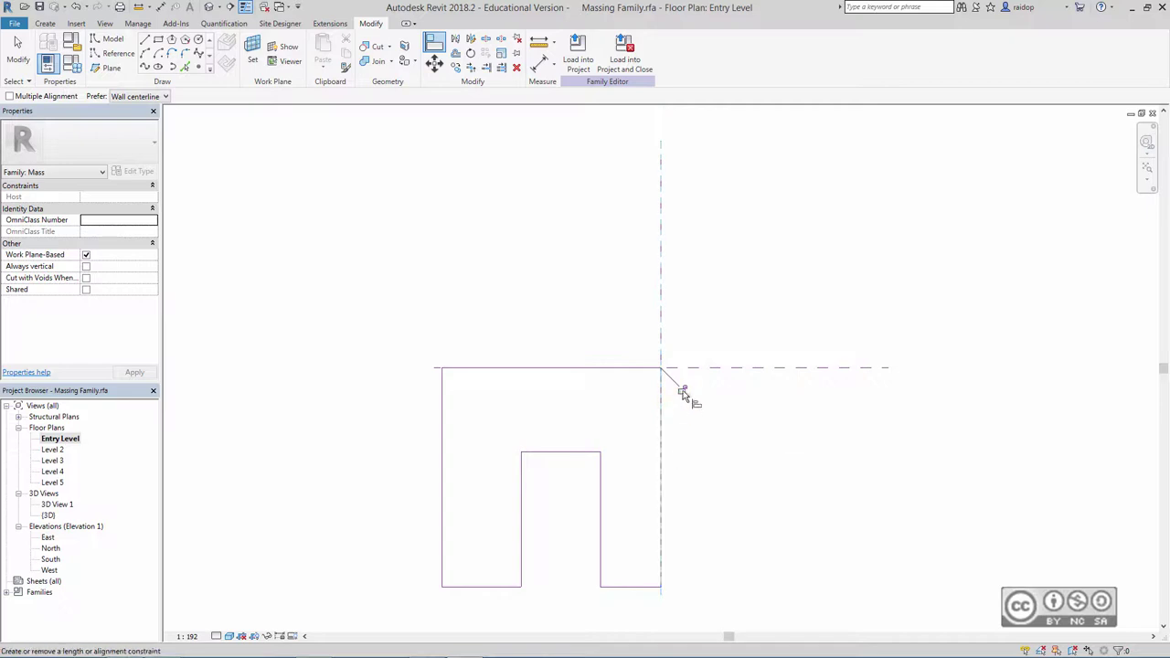
click(420, 315)
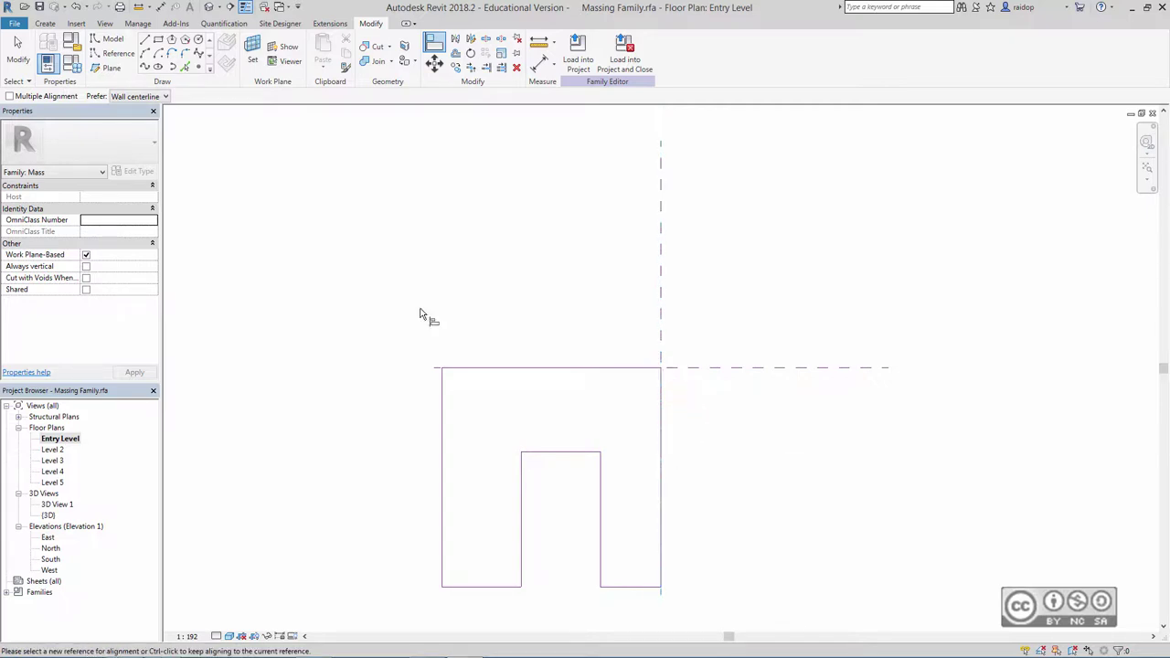
key(Escape)
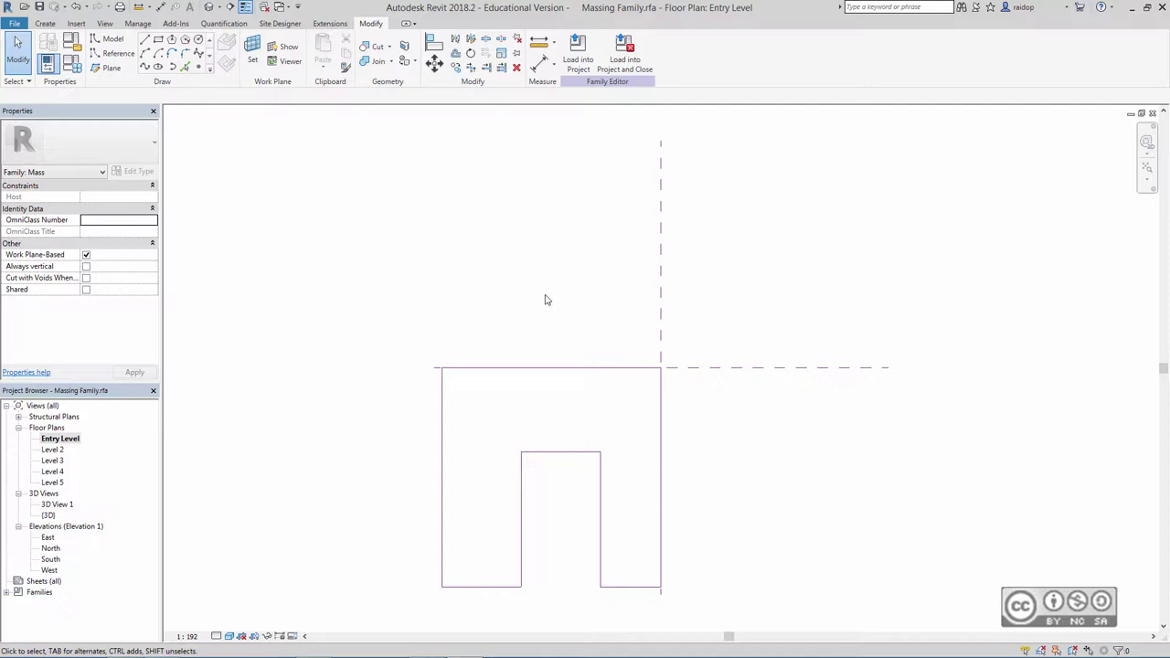
- Add aligned dimensions for the overall 47000 width, the left depth and the left leg's width
click(550, 66)
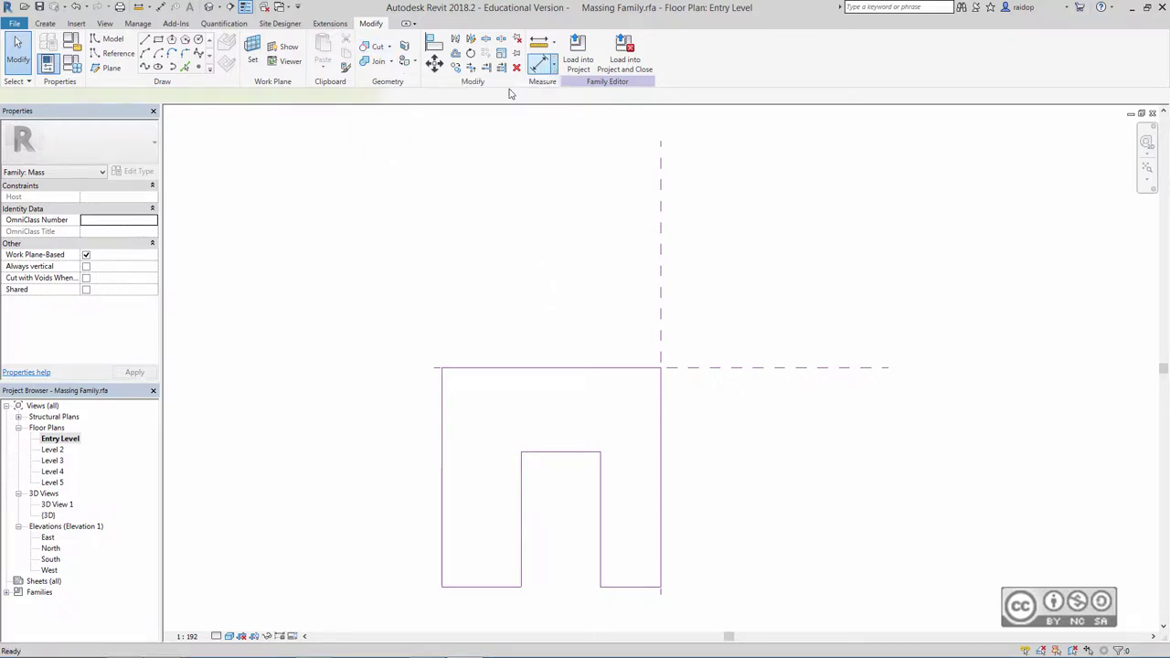
click(445, 395)
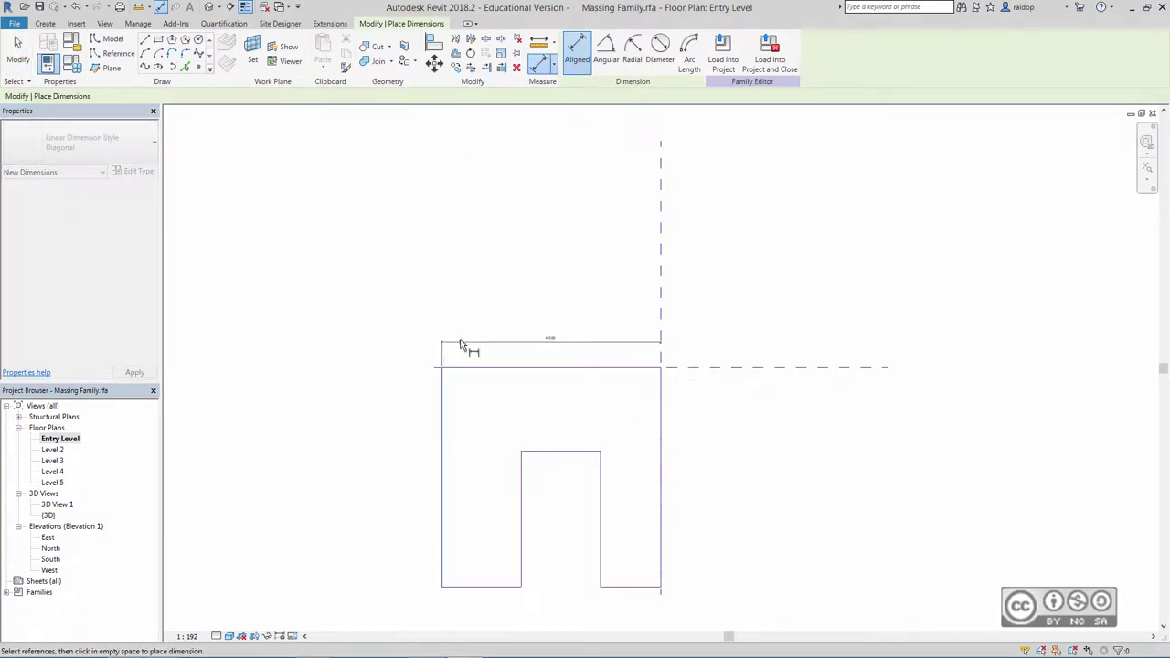
click(463, 349)
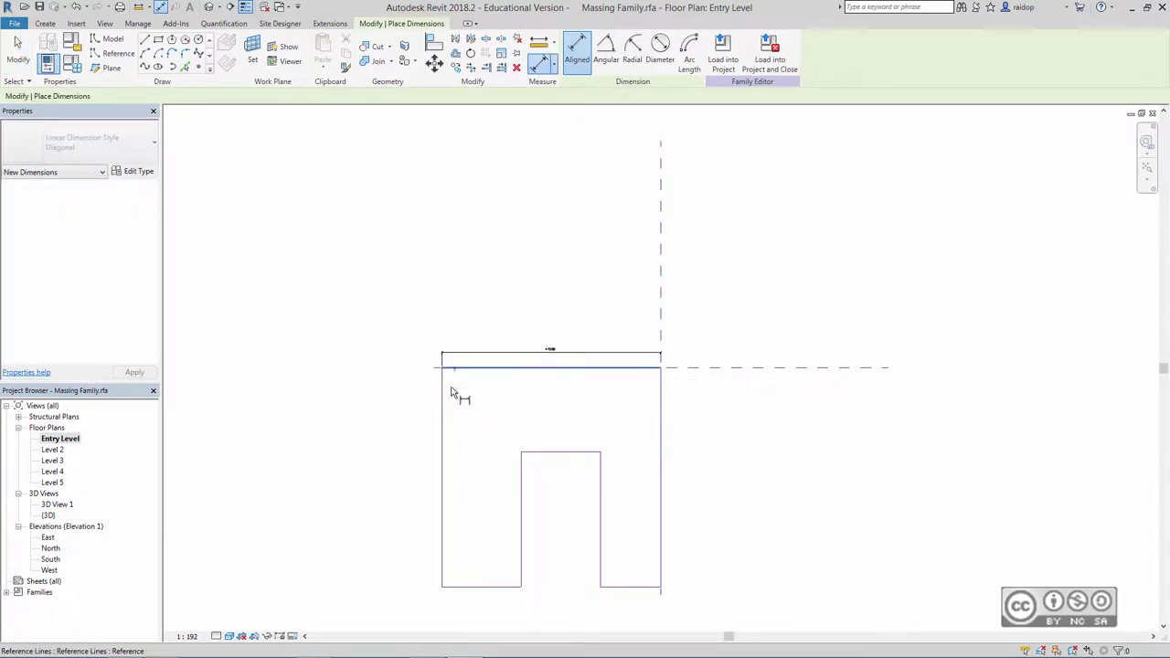
click(455, 586)
click(521, 576)
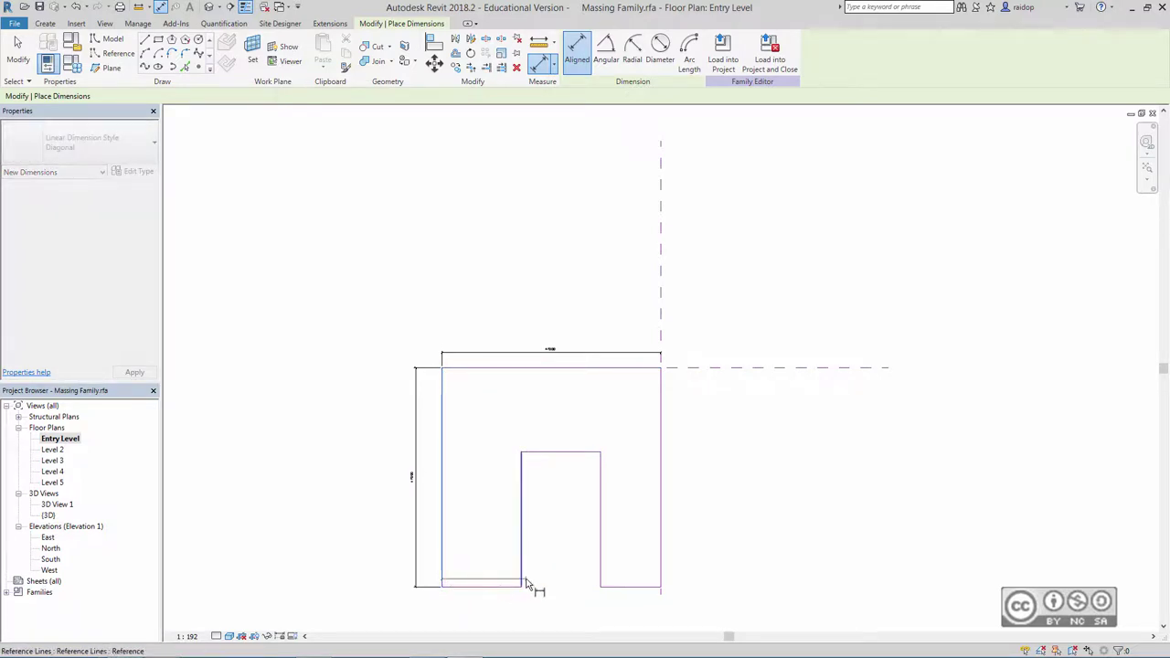
click(519, 608)
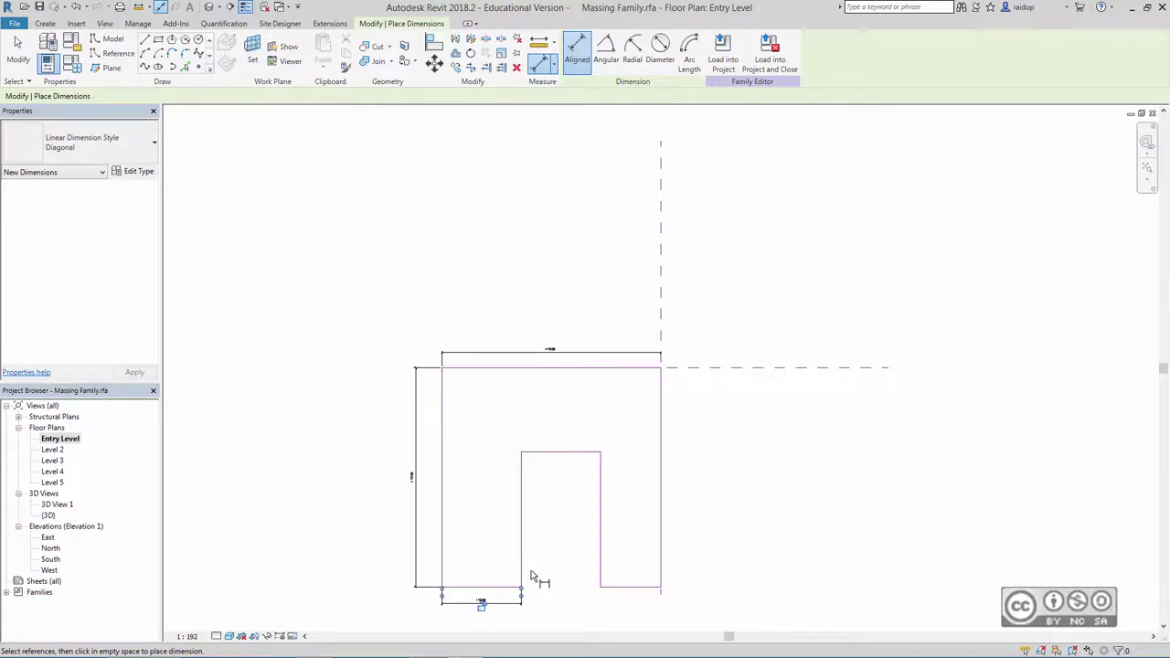
- Dimension the right leg's width, the right-side 47000 depth and the inner step length
click(600, 576)
click(661, 586)
click(654, 603)
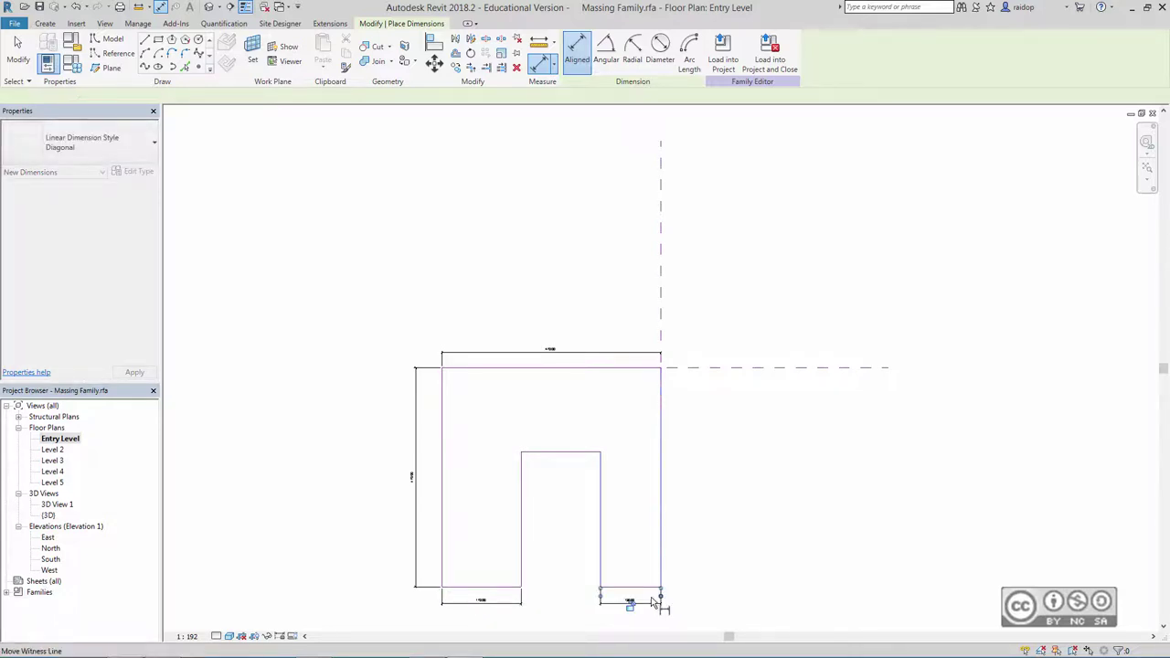
click(659, 587)
click(653, 369)
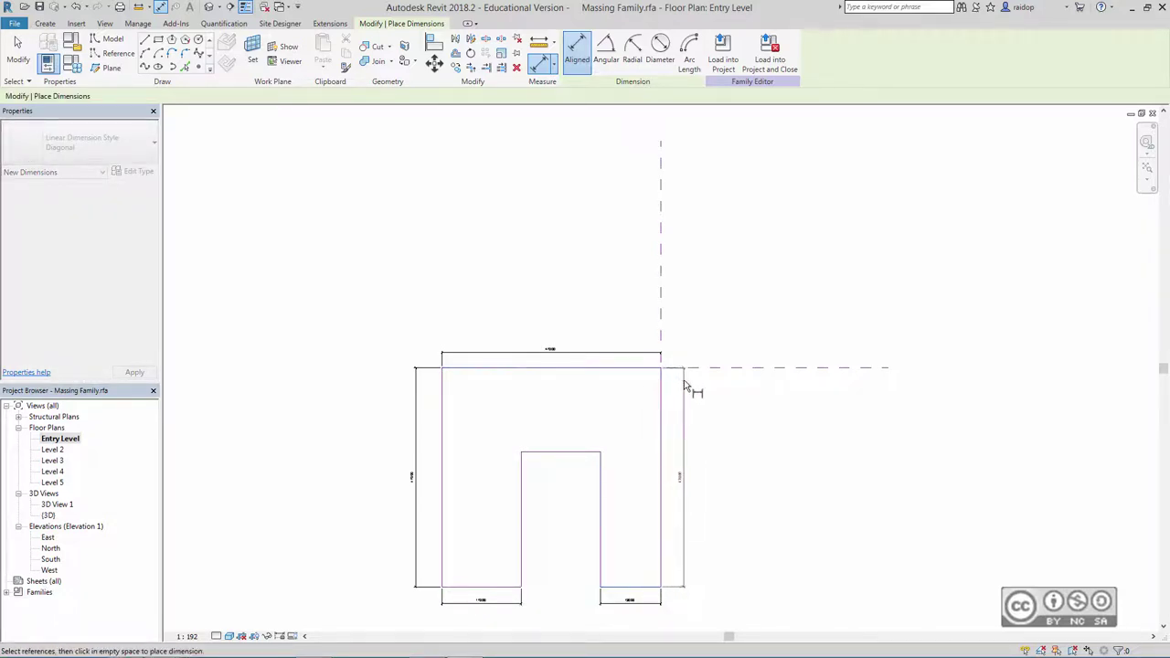
click(685, 387)
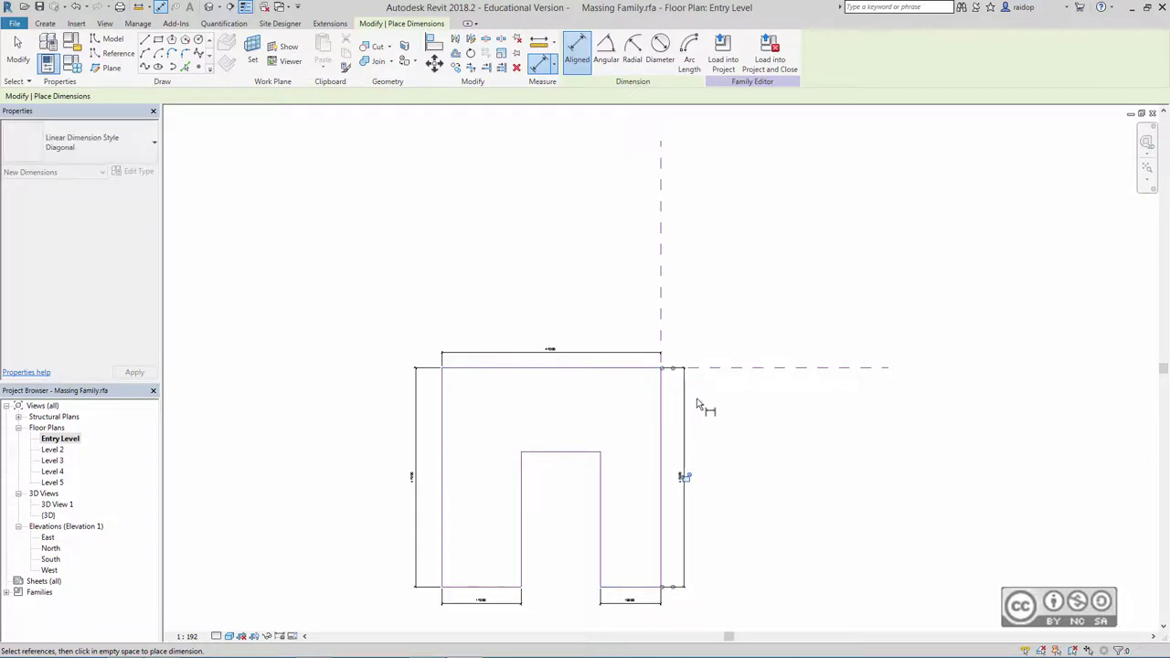
click(607, 370)
scroll(561, 309, up, 2)
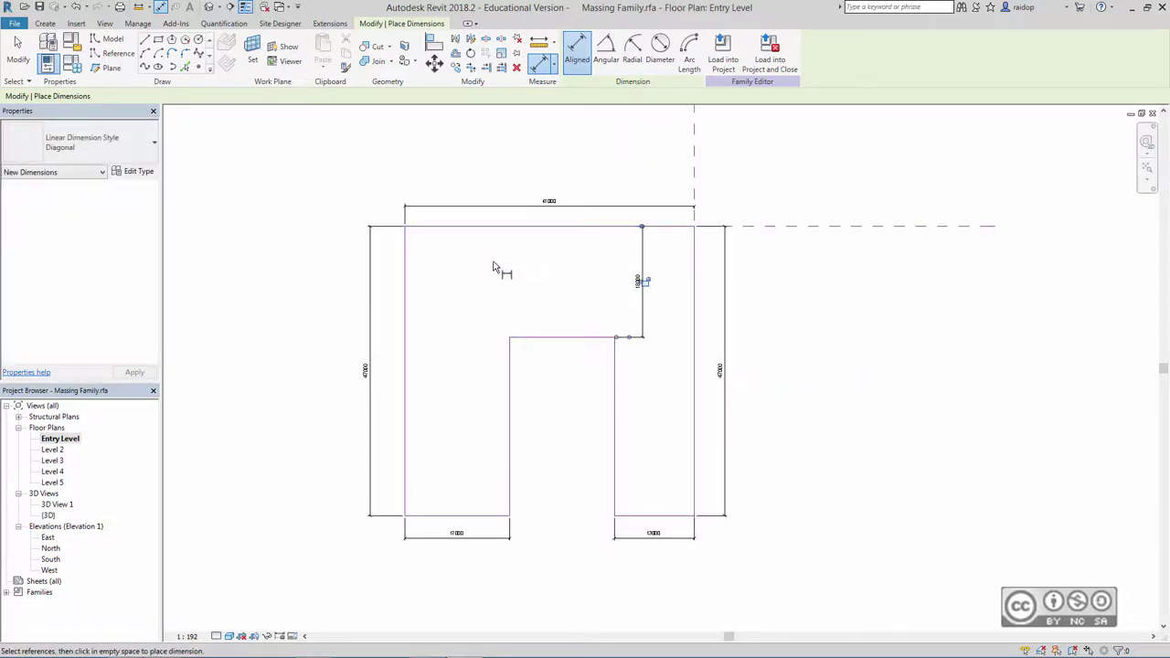
scroll(495, 266, up, 1)
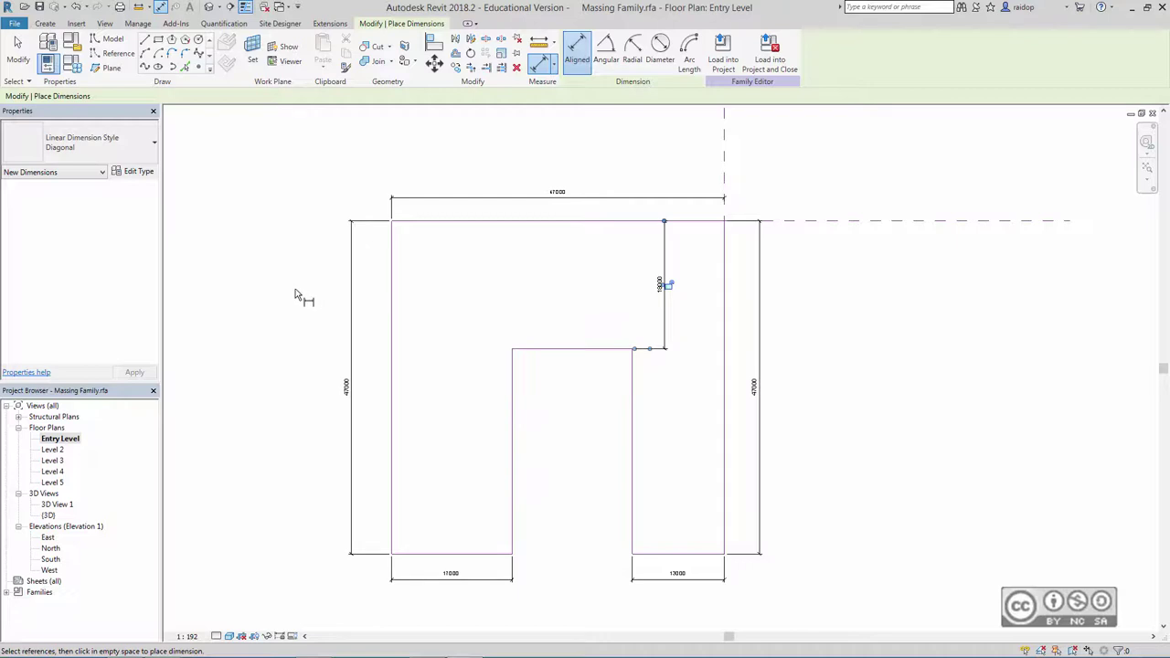
key(Escape)
key(Escape)
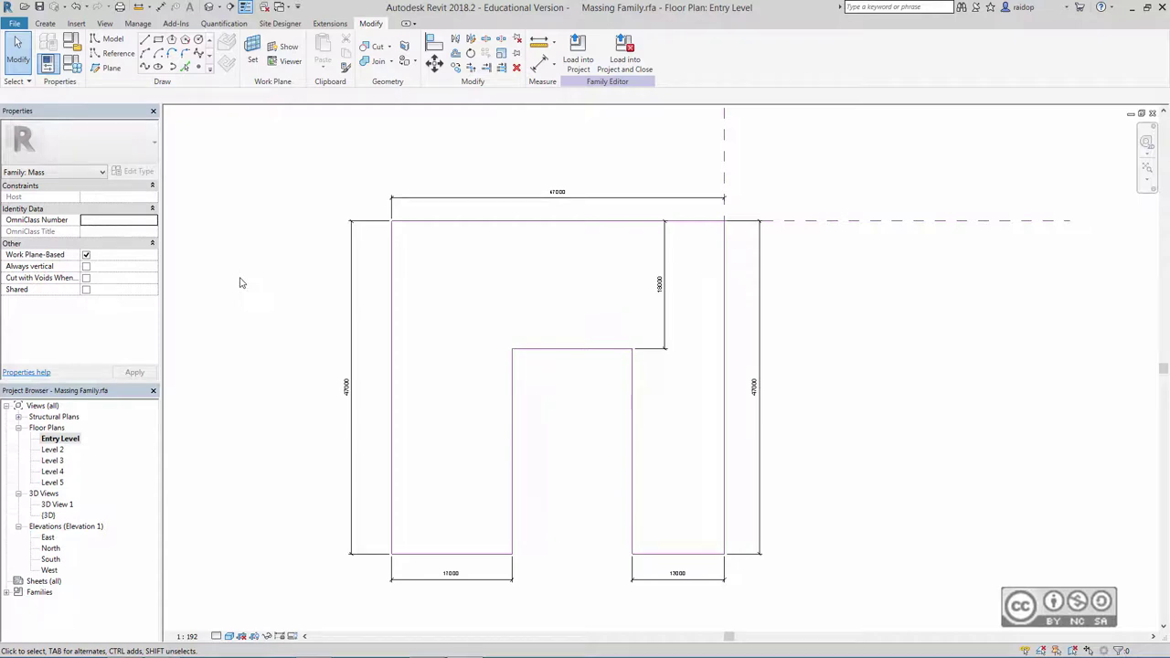
- Label the top 47000 dimension with a new instance parameter 'Bldg Width'
click(575, 199)
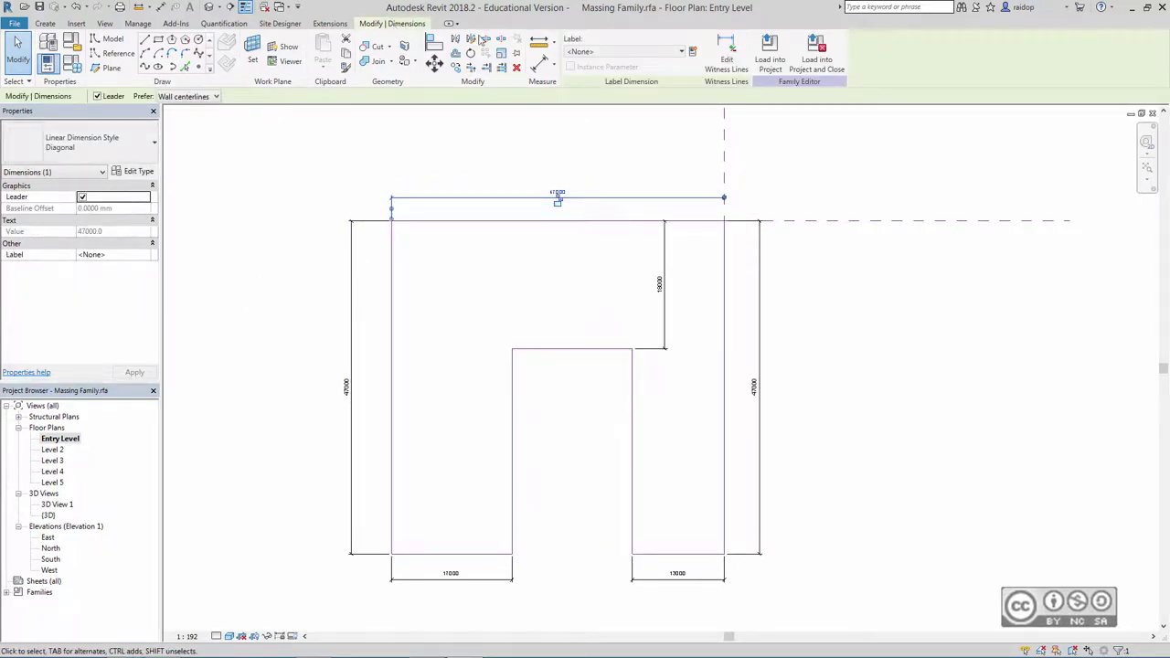
click(693, 52)
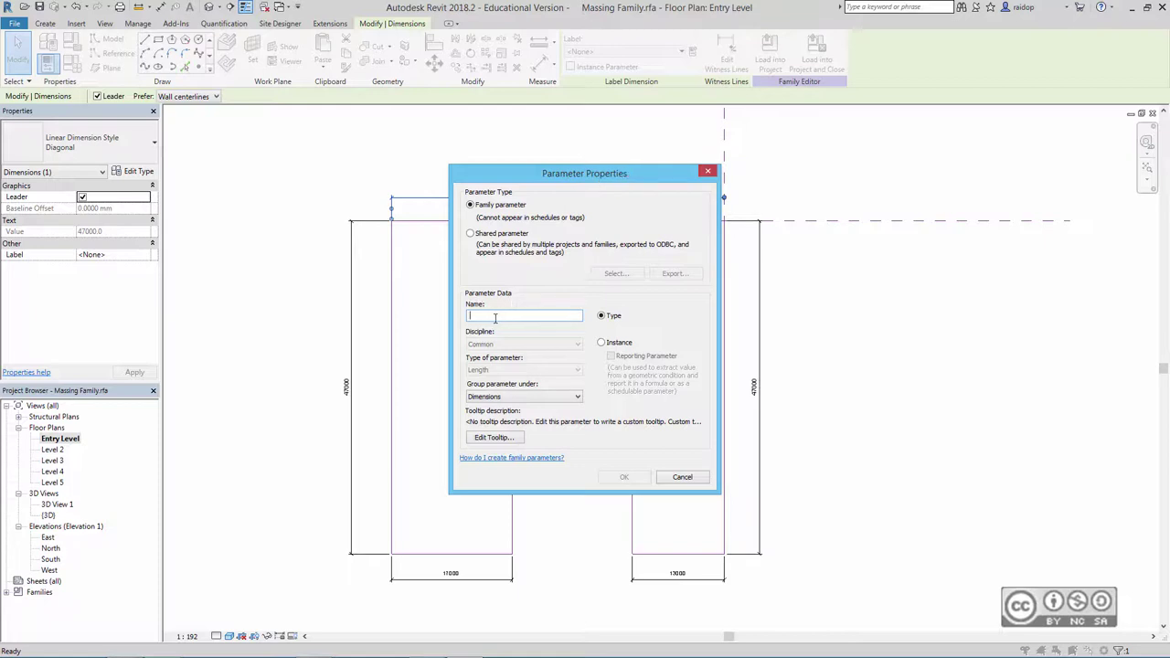
text(Bldg Width)
click(601, 343)
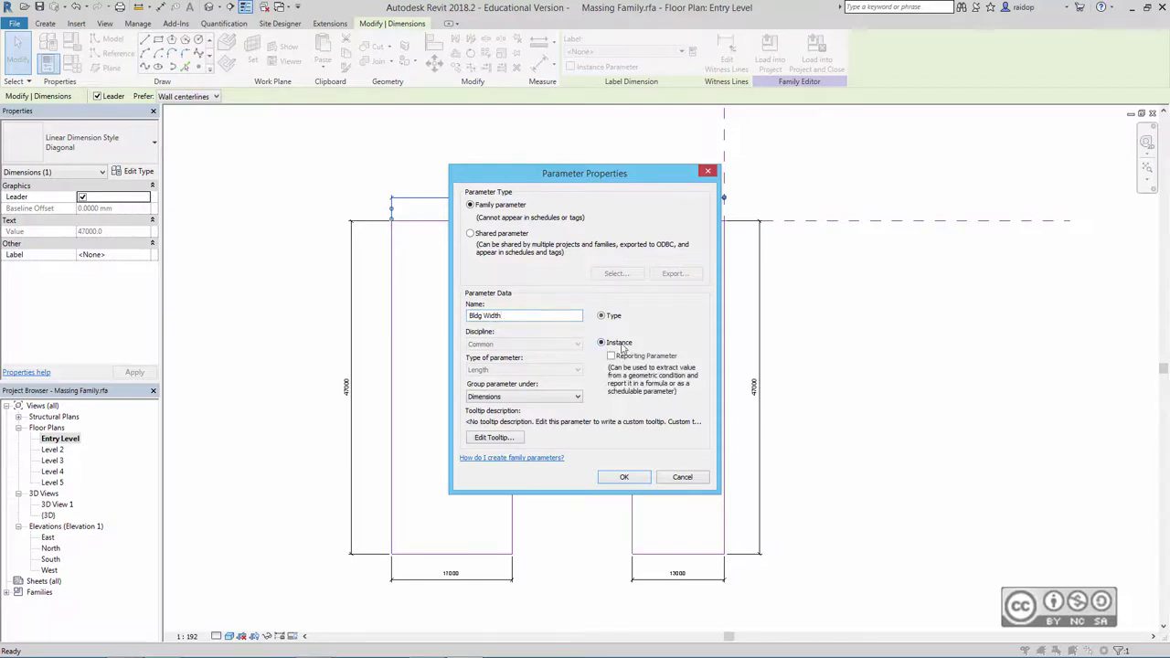
click(622, 478)
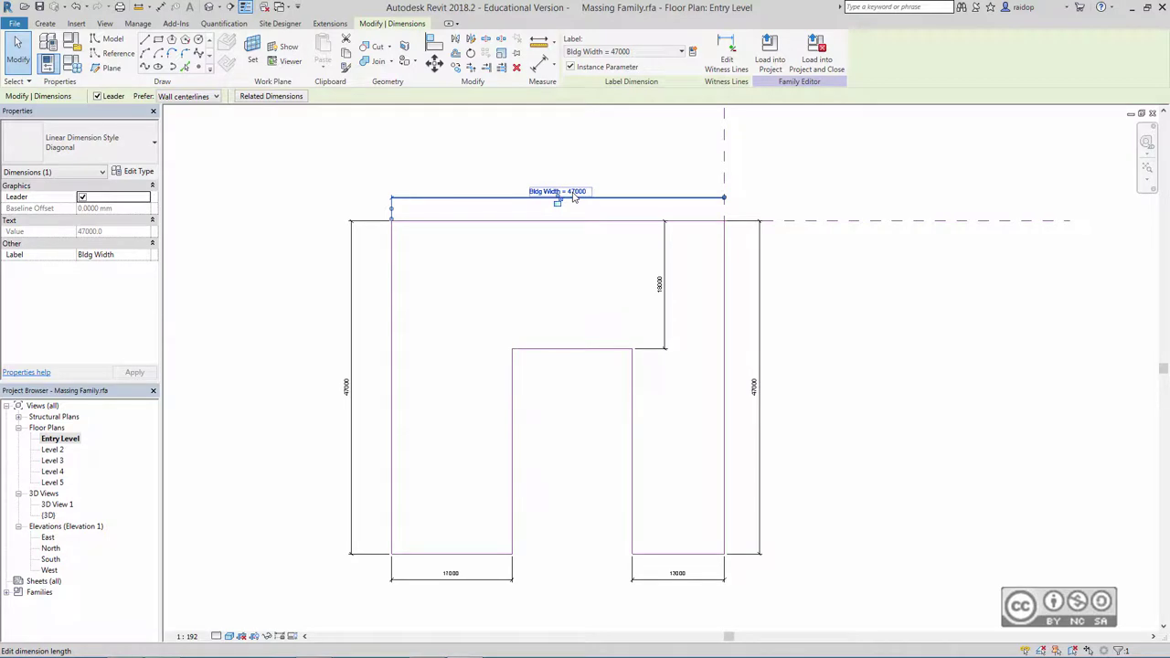
click(470, 162)
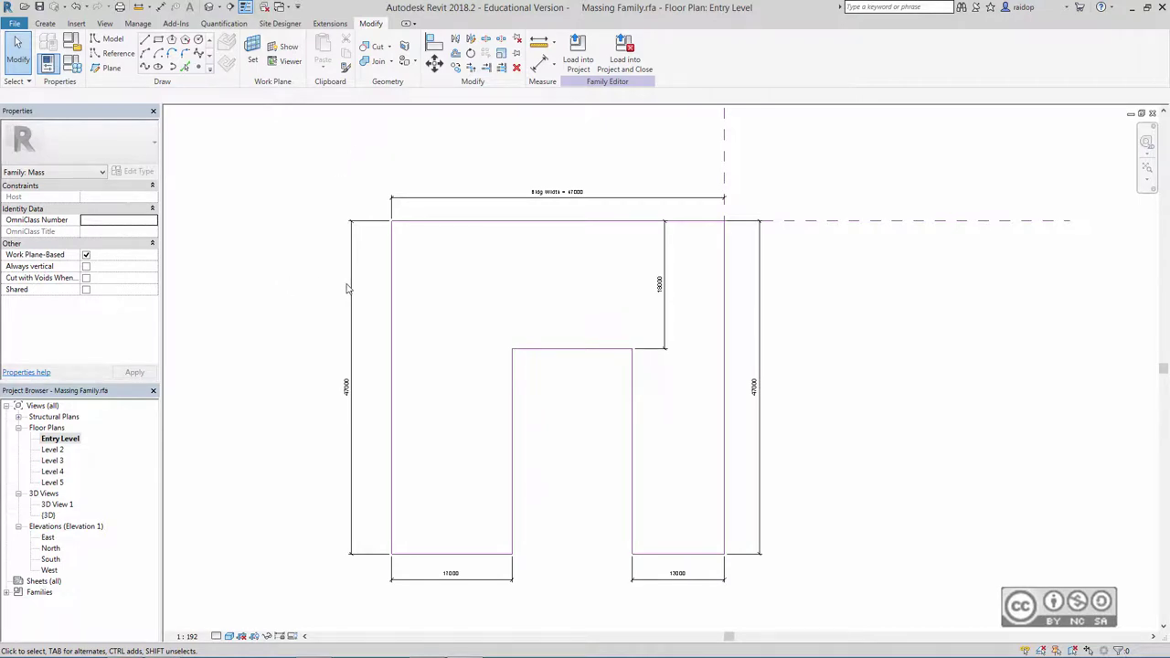
- Label the left 47000 dimension 'Admin Wing Length' and the left leg's 17000 dimension 'Wing Width' as instance parameters
click(349, 331)
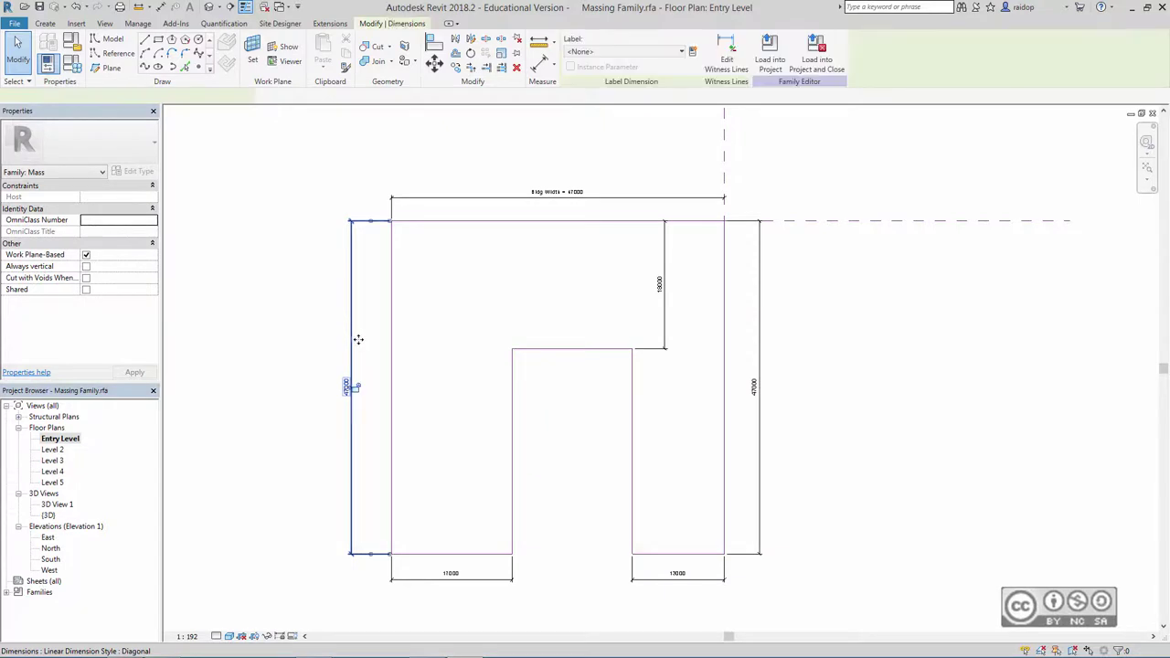
click(692, 51)
text(Ad)
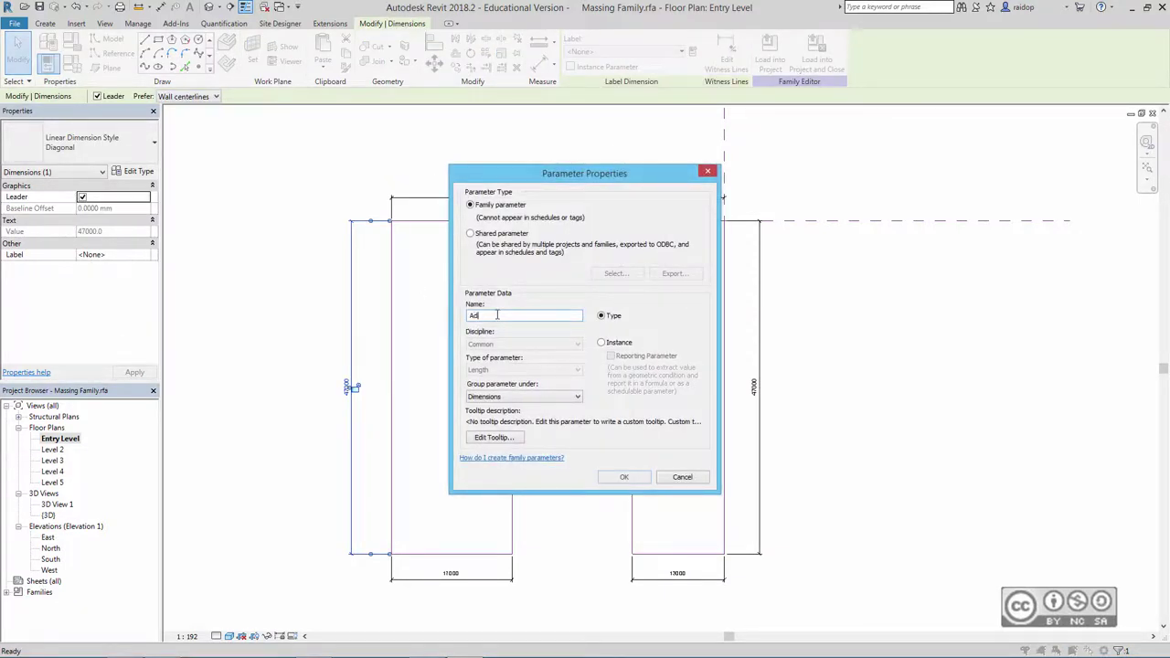
text(min Win)
text(g Length)
click(600, 341)
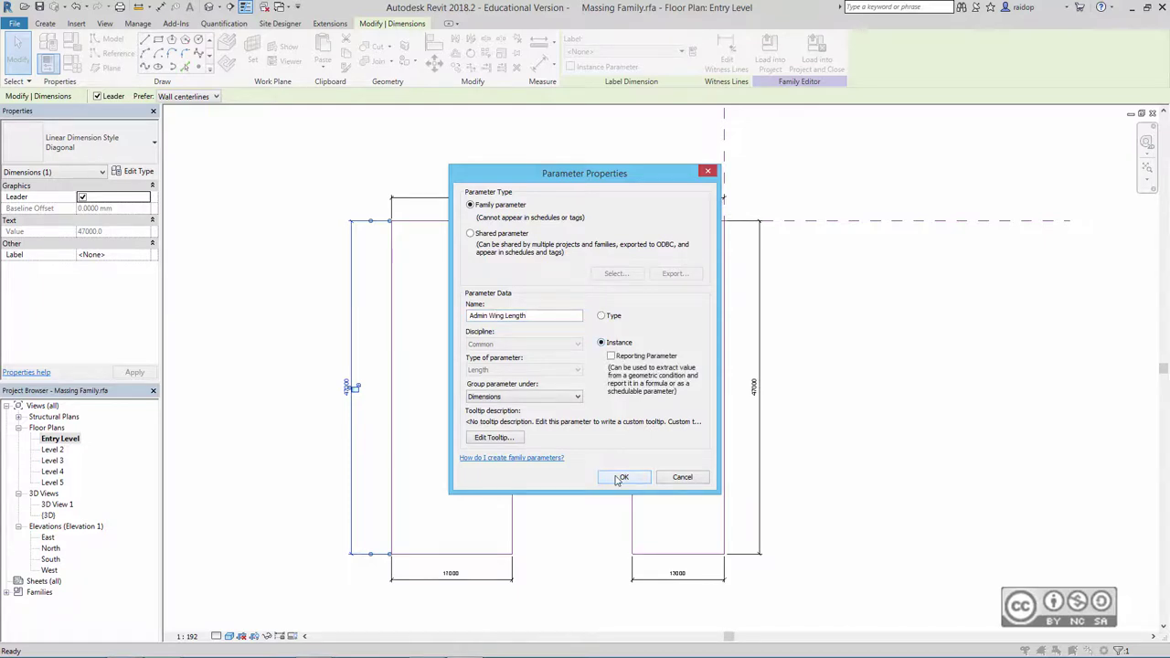
click(625, 476)
click(469, 582)
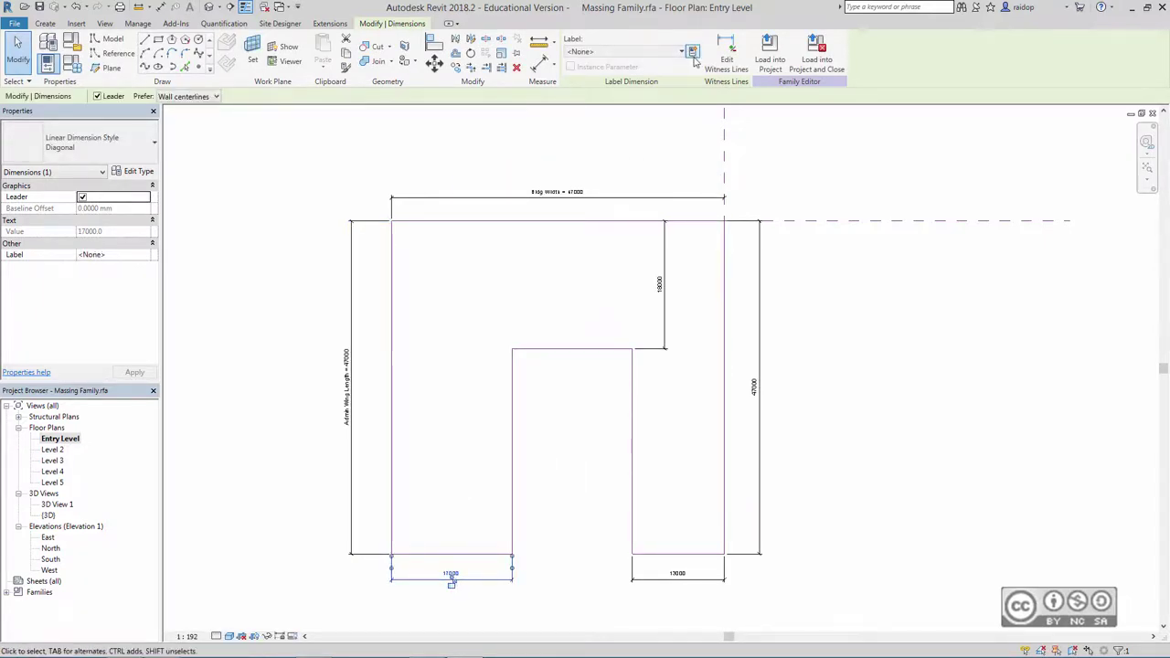
click(451, 583)
text(Wing Width)
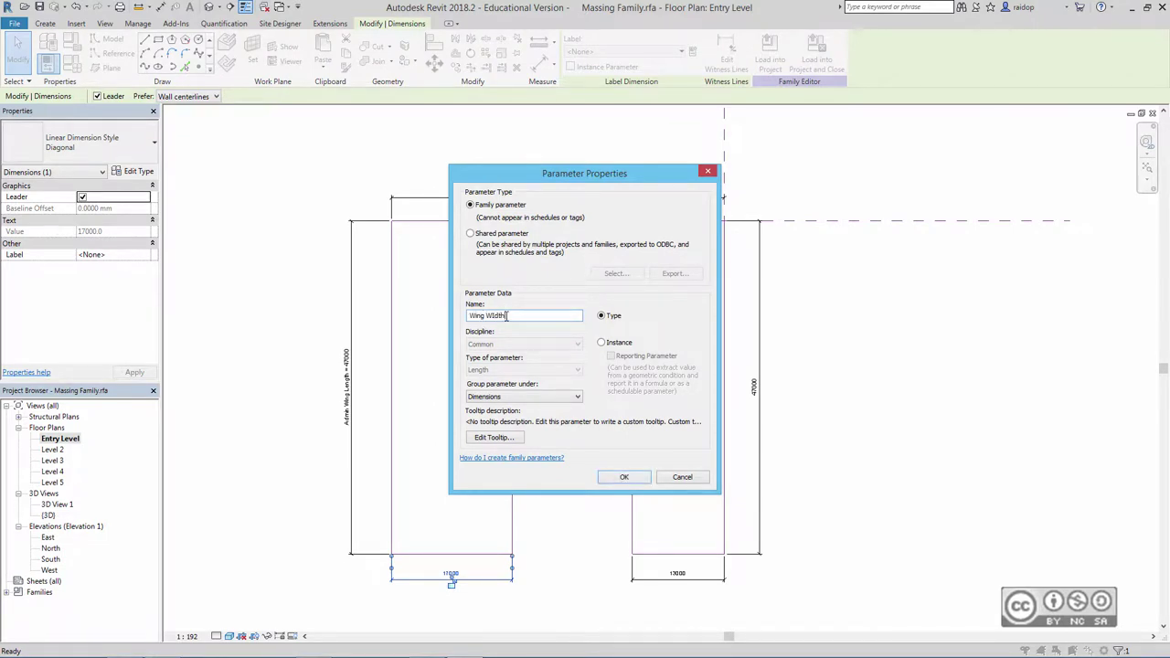
click(601, 342)
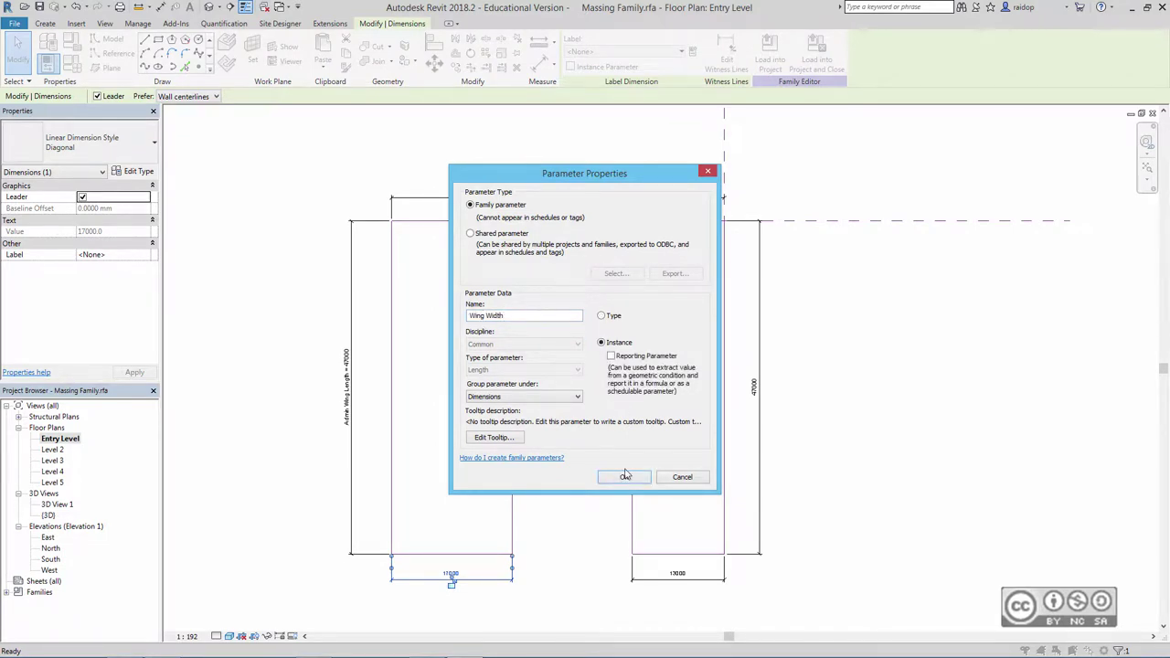
click(625, 476)
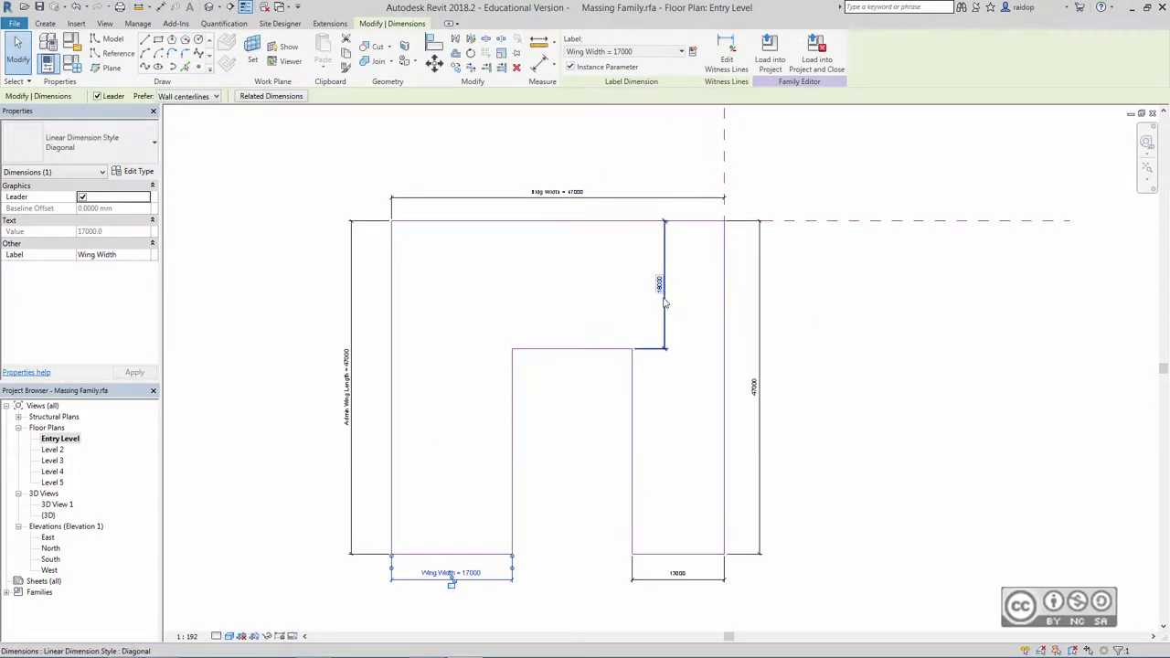
- Label the inner dimension 'Bldg Depth' and the right 47000 dimension 'Trng Wing Length' as instance parameters
click(667, 307)
click(670, 283)
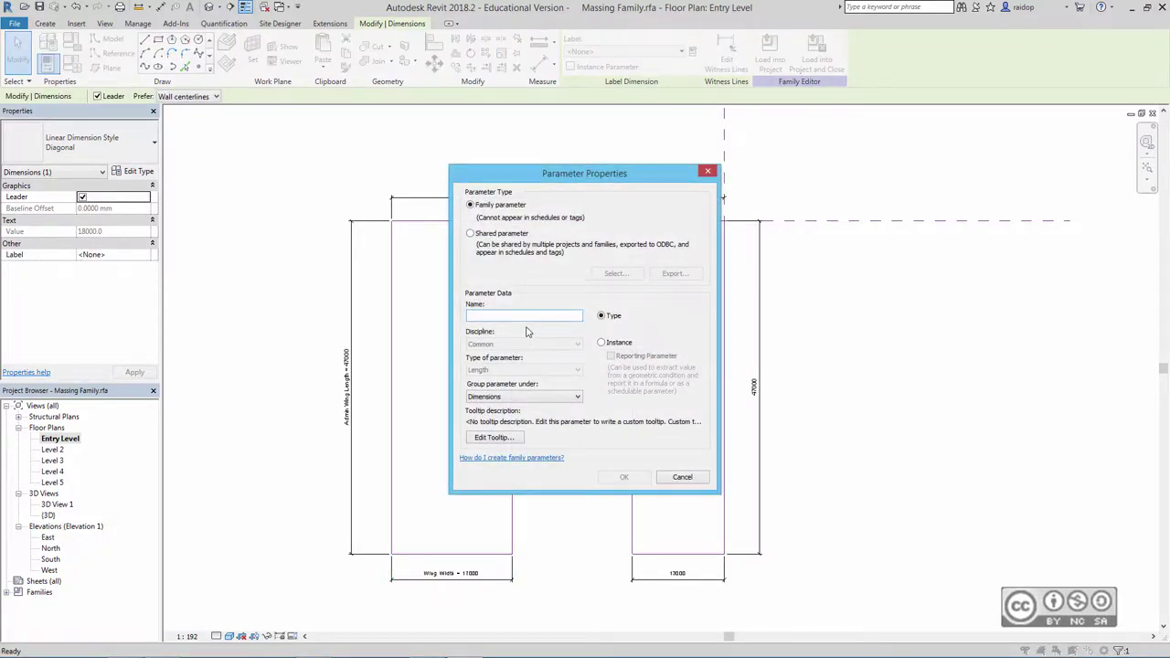
text(Bldg Depth)
click(601, 342)
click(625, 476)
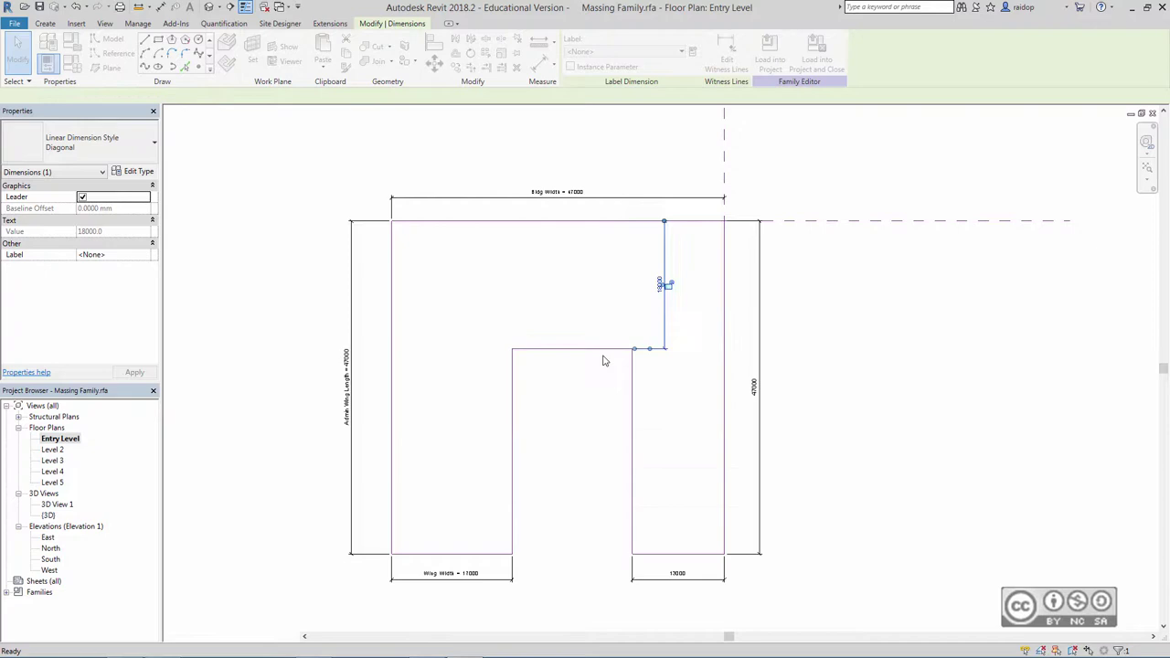
click(778, 373)
click(757, 384)
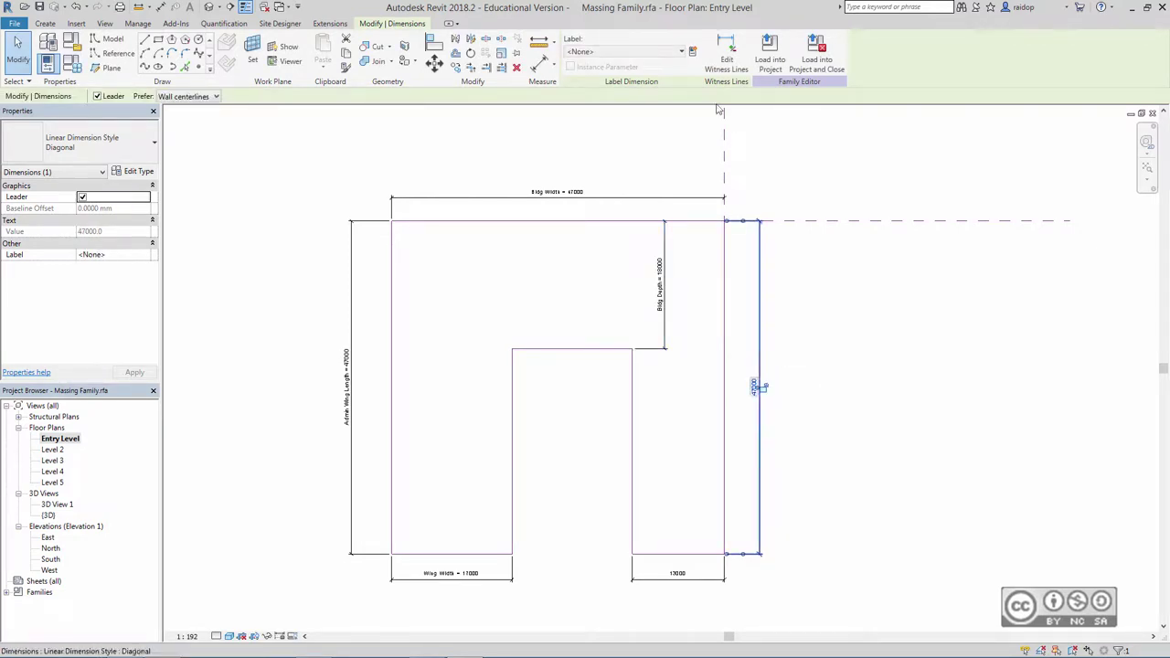
click(692, 51)
text(Trng Wing Length)
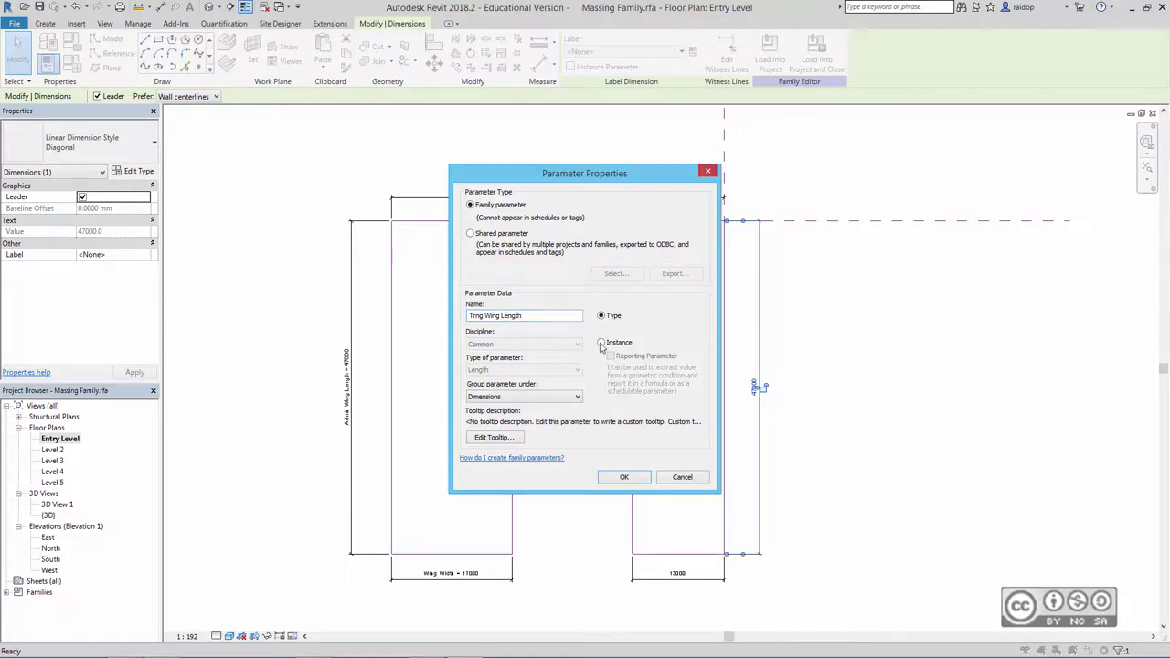
click(600, 342)
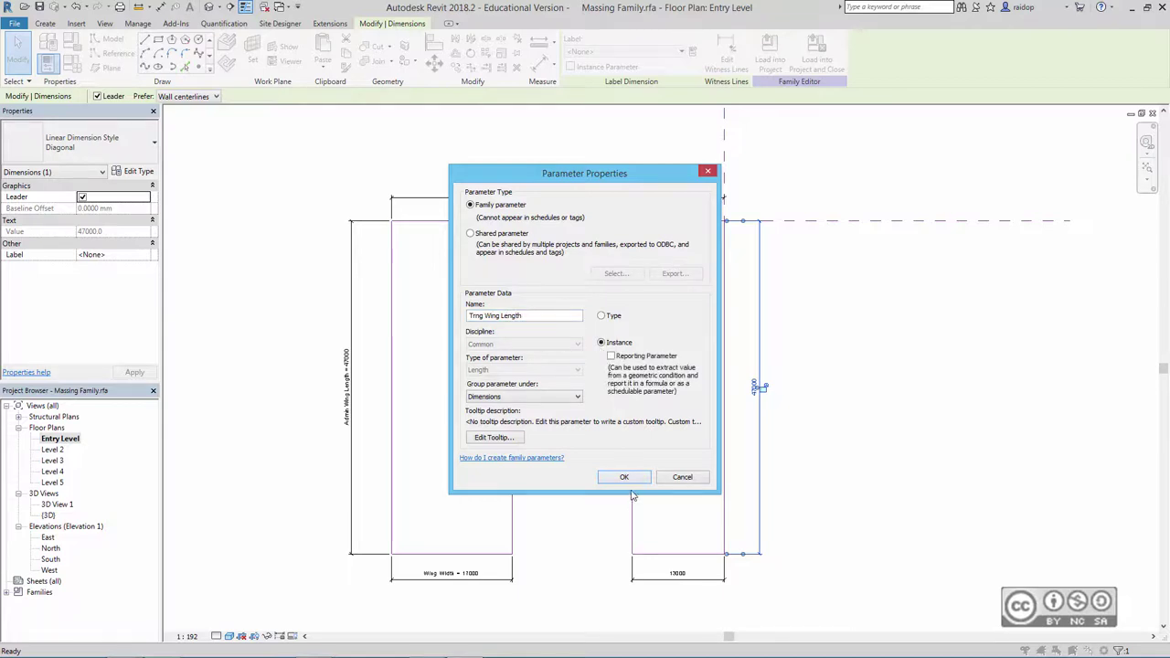
click(624, 476)
scroll(560, 417, down, 1)
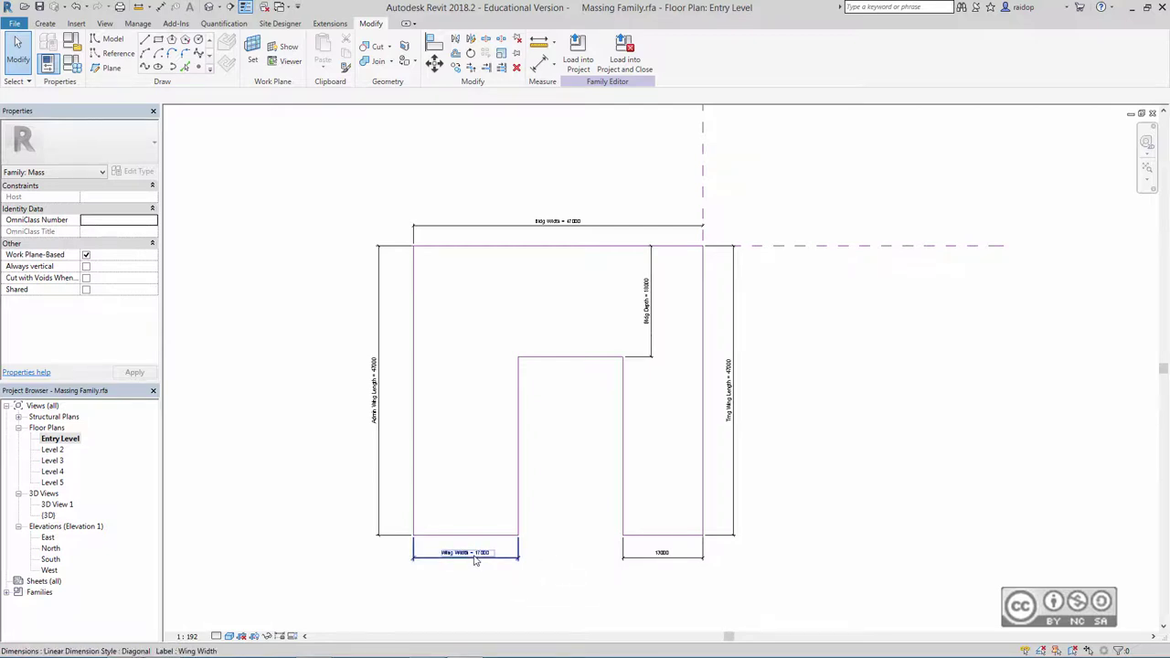
- Apply the existing Wing Width = 17000 label to the lower-right 13000 dimension
click(665, 560)
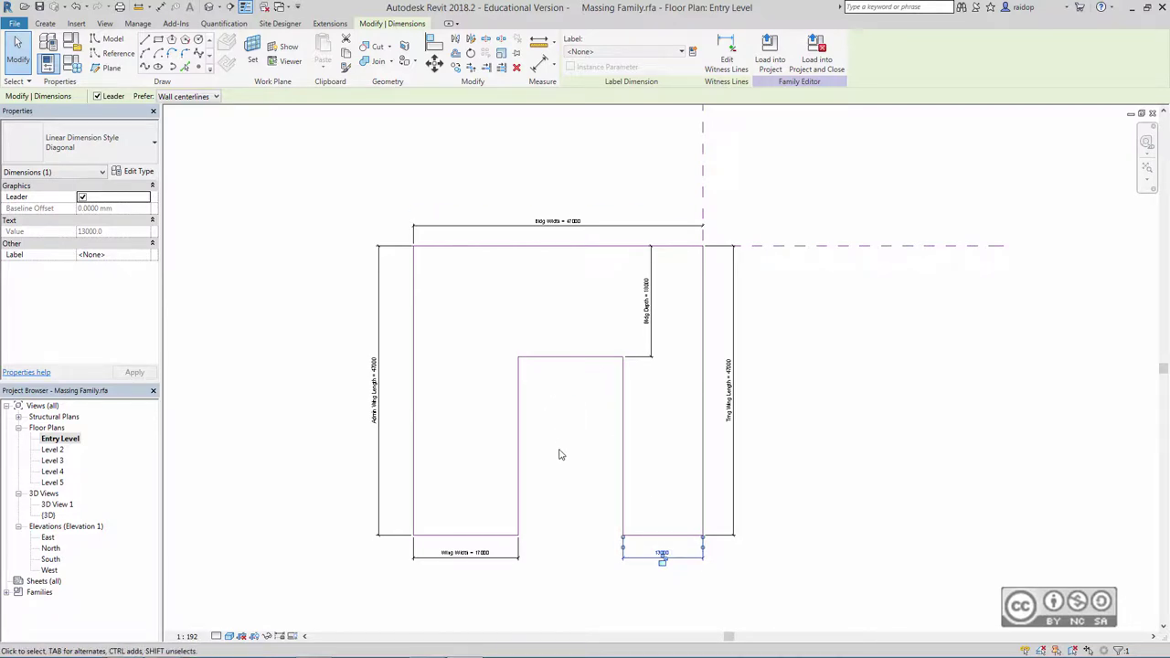
click(630, 52)
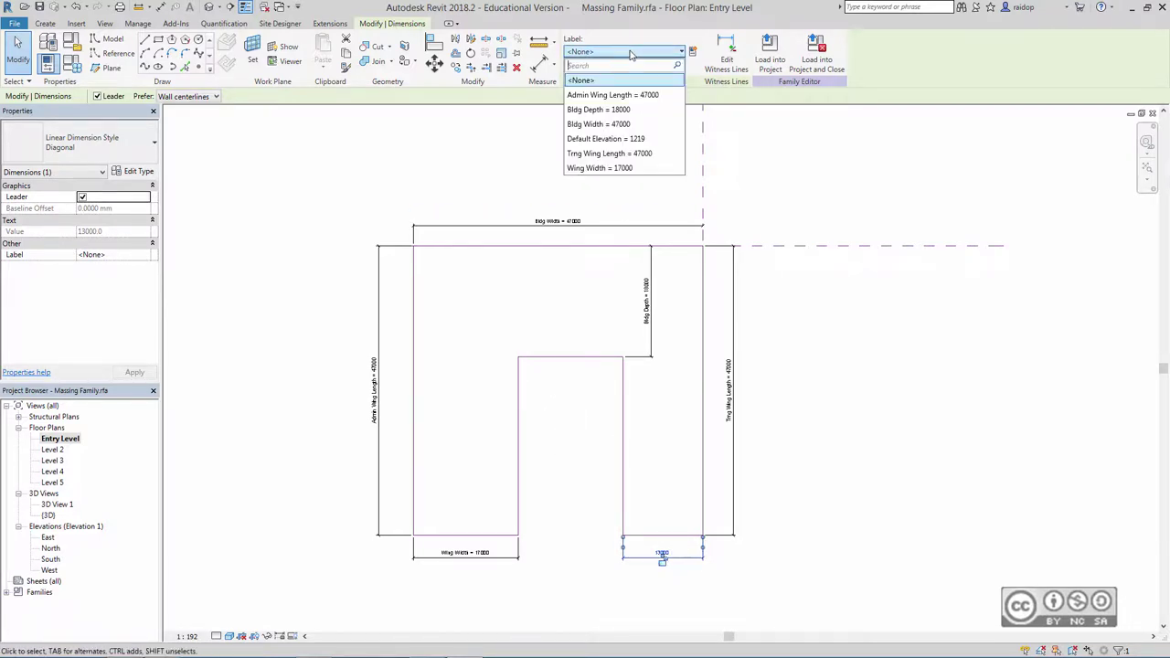
click(596, 168)
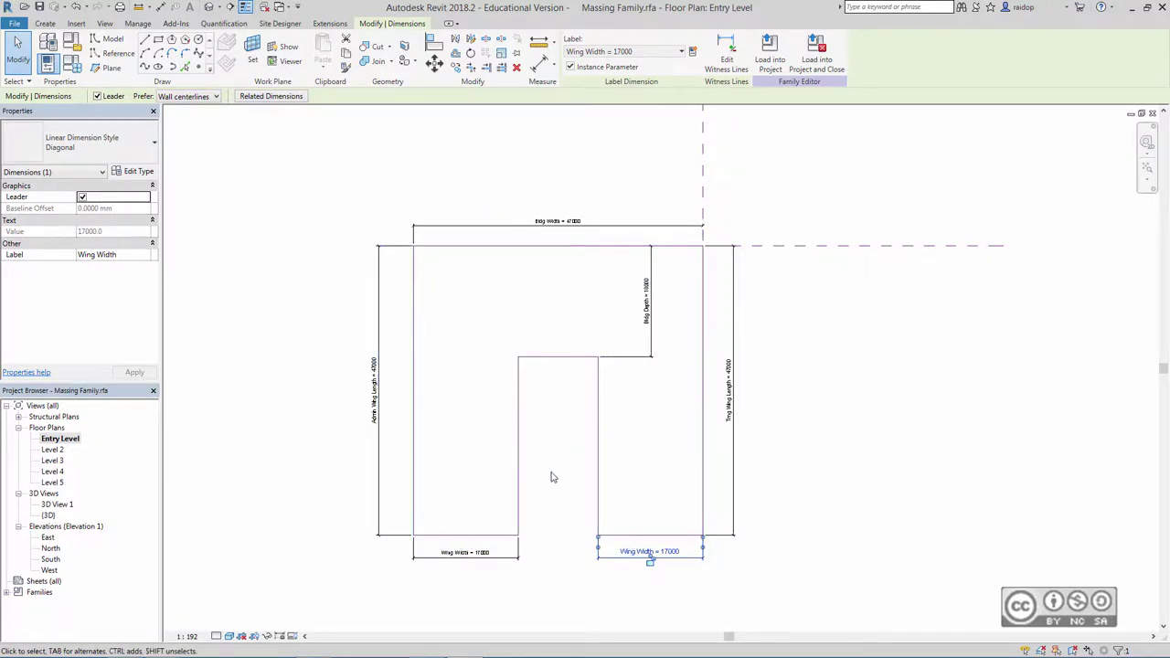
click(788, 379)
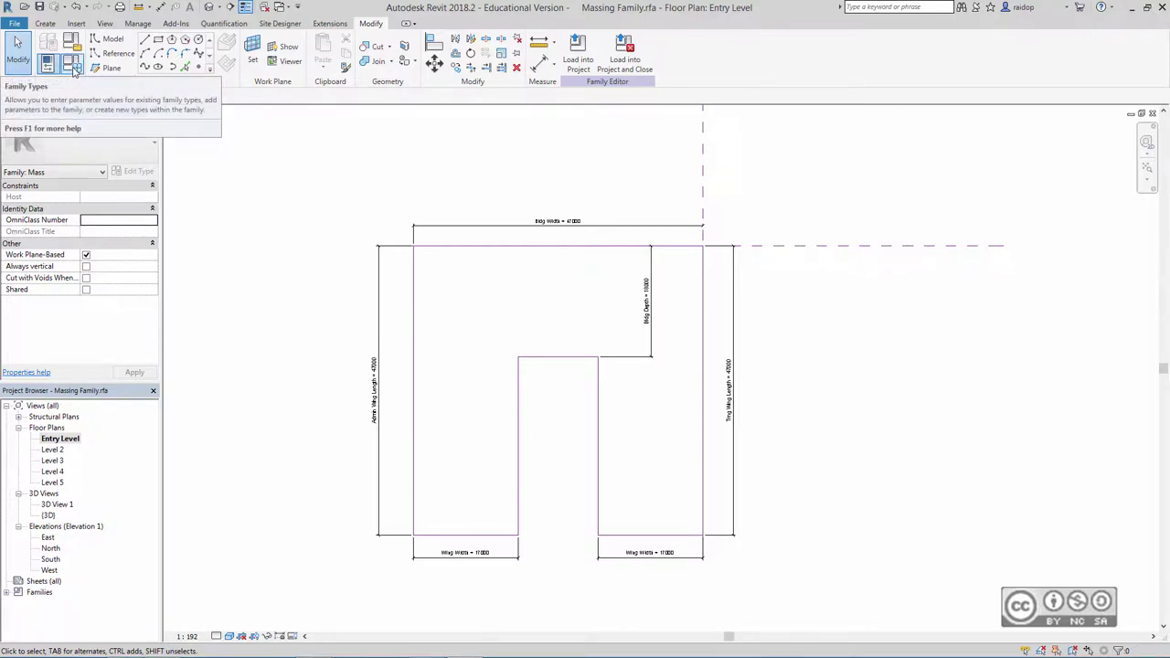
- In Family Types, set Admin Wing Length 66500, Bldg Depth 17000 and Bldg Width 54000
click(72, 65)
drag(849, 220, 879, 220)
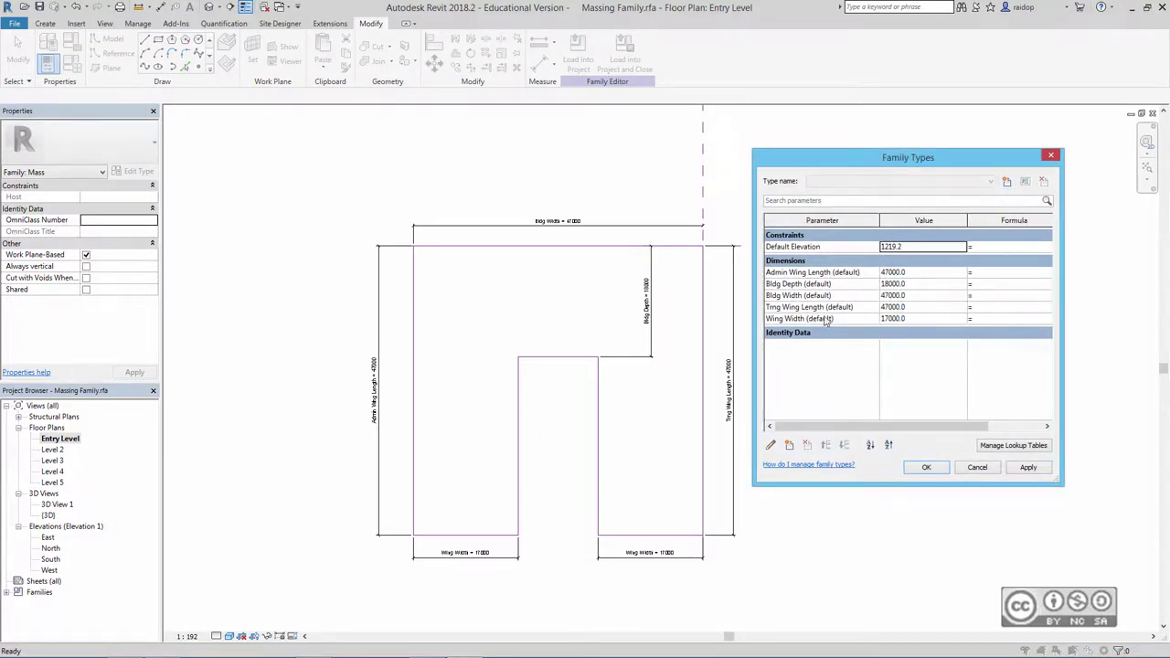
click(903, 273)
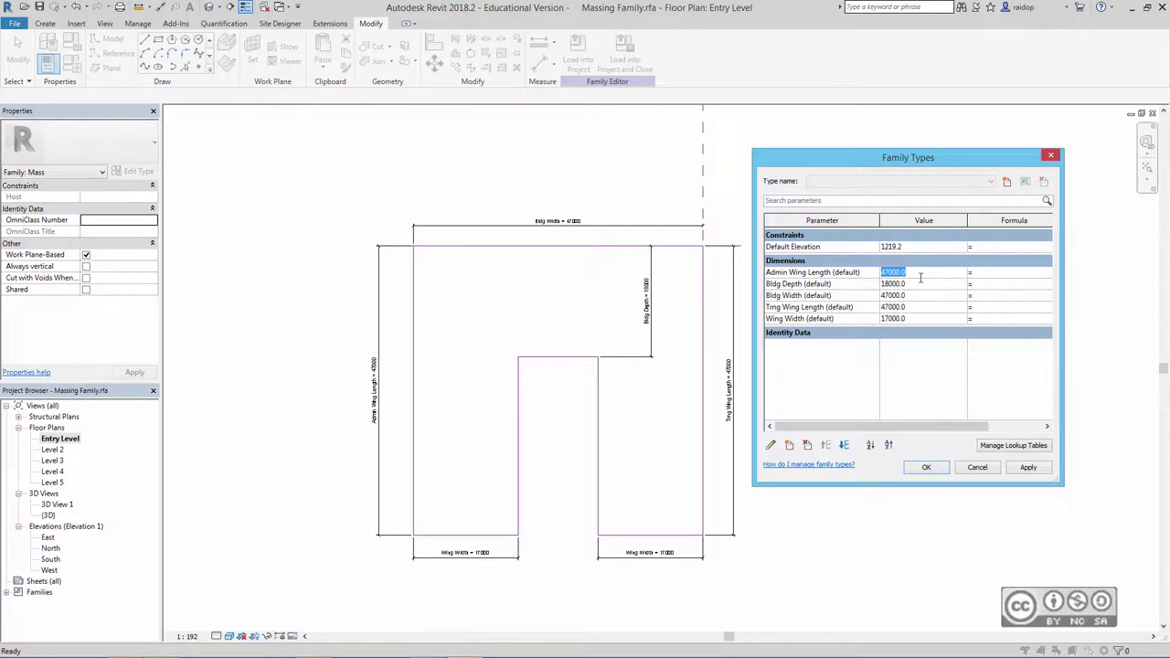
text(65)
text(0)
click(924, 284)
text(17)
text(000)
click(924, 297)
text(54)
- Set Trng Wing Length to 37000 and Wing Width to 11000, then apply and close
click(922, 308)
text(3)
click(926, 319)
text(11)
key(Up)
click(1029, 468)
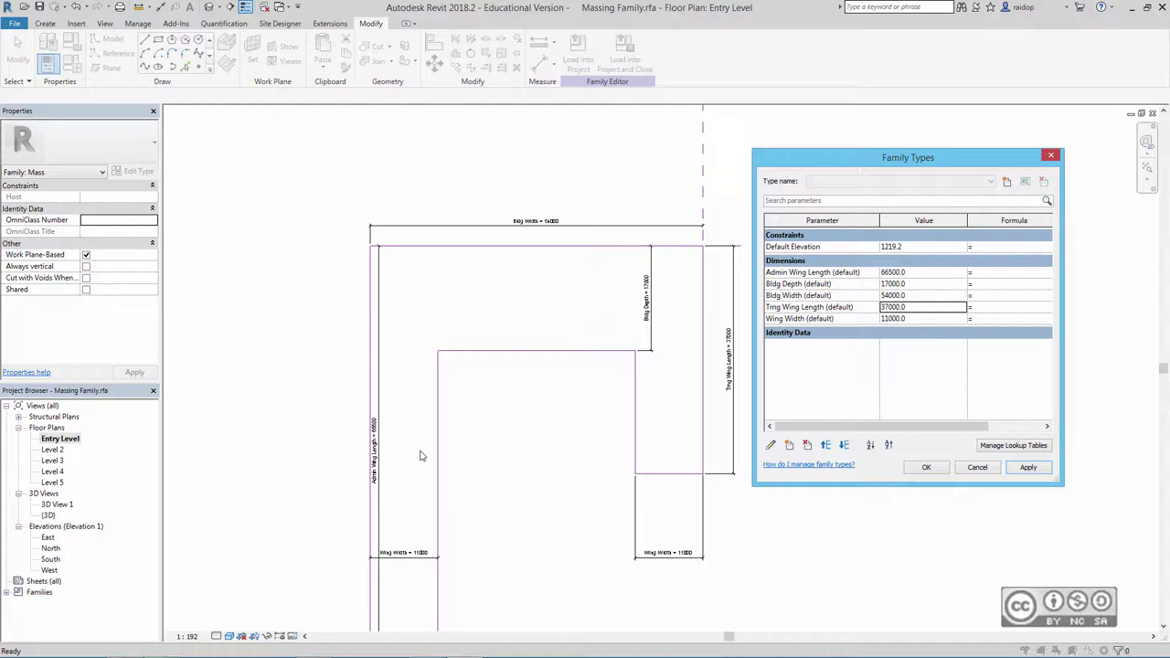
click(927, 467)
middle_drag(541, 341, 565, 247)
- Uncheck the Dimensions annotation category in the Entry Level plan's Visibility/Graphics settings
scroll(565, 327, down, 1)
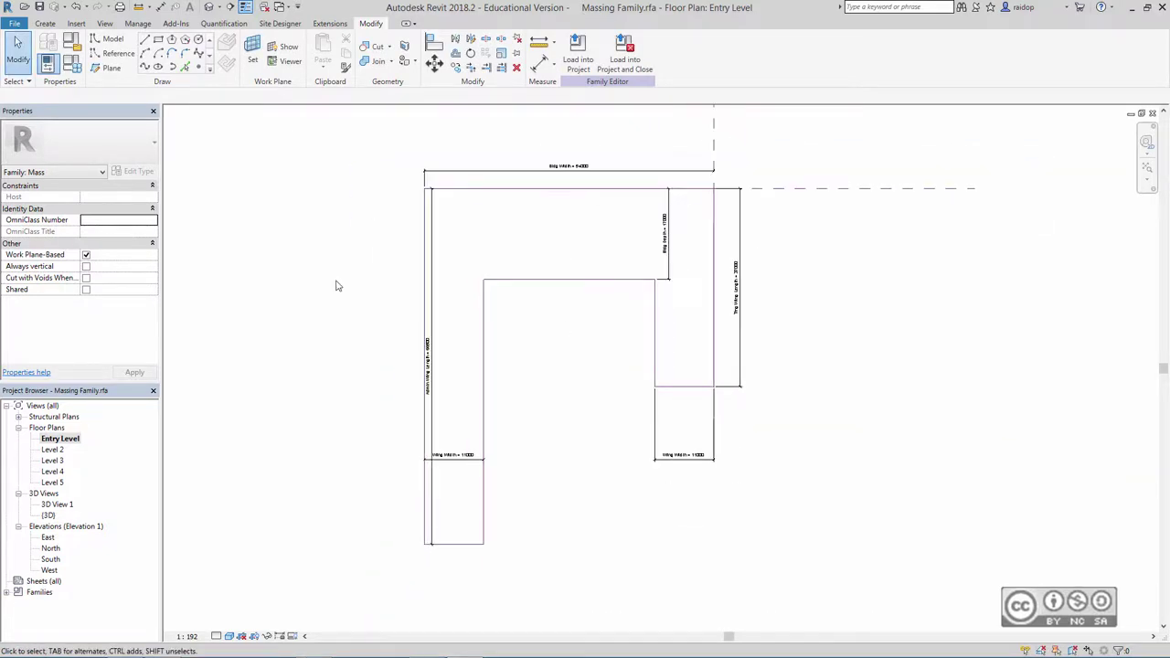
click(106, 24)
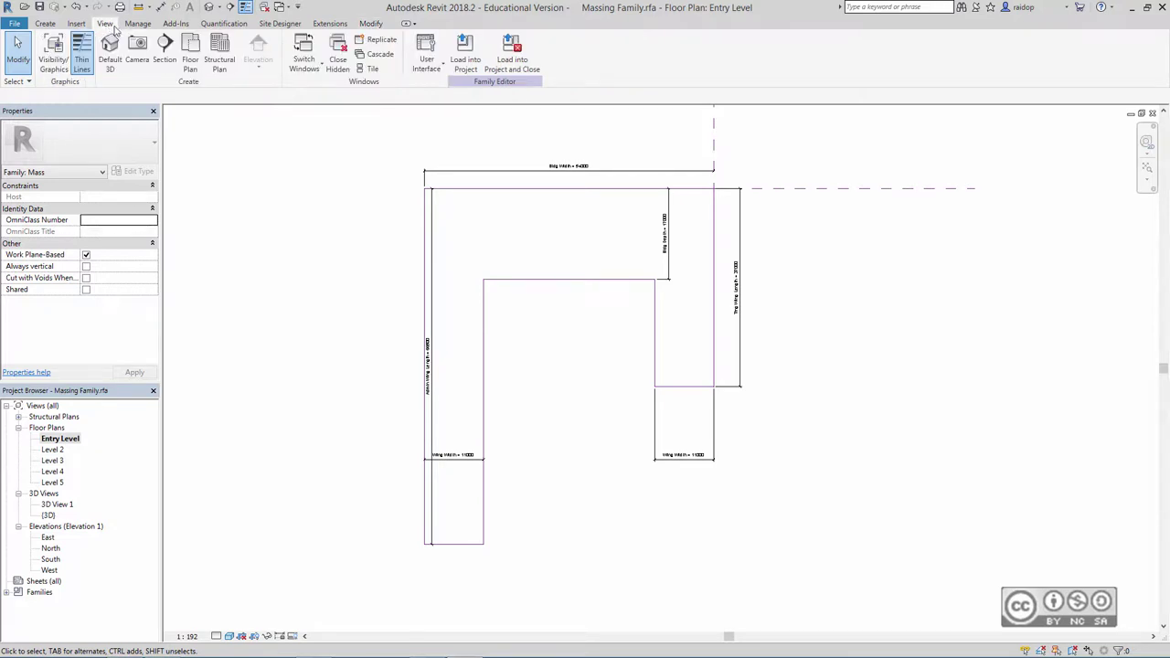
click(53, 52)
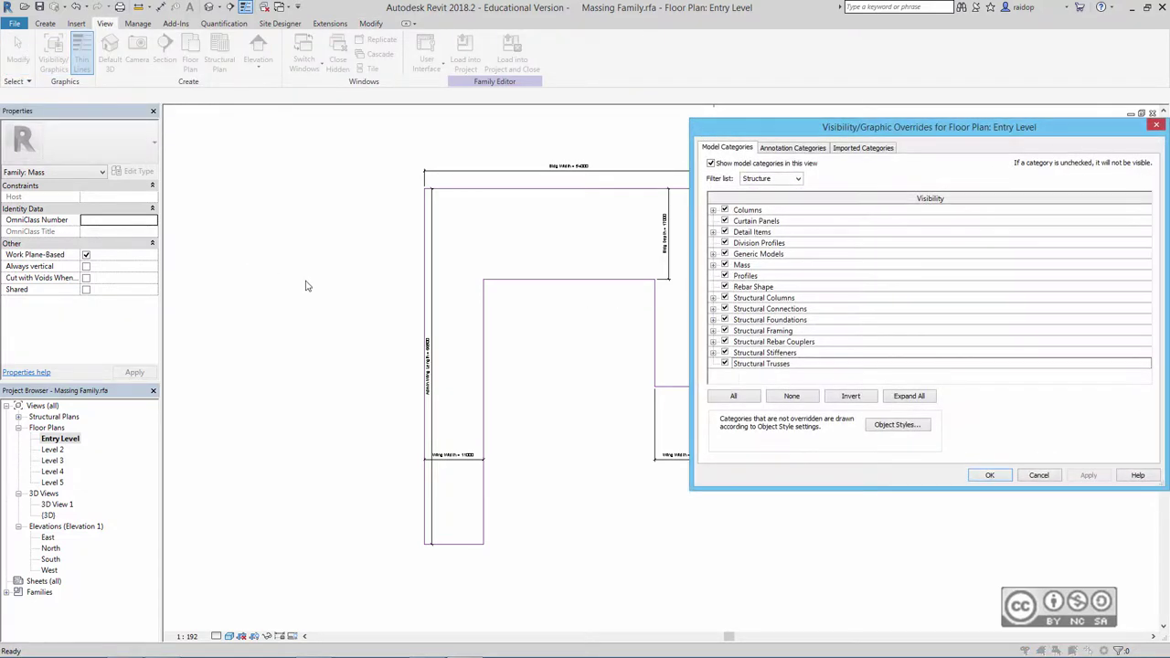
click(786, 152)
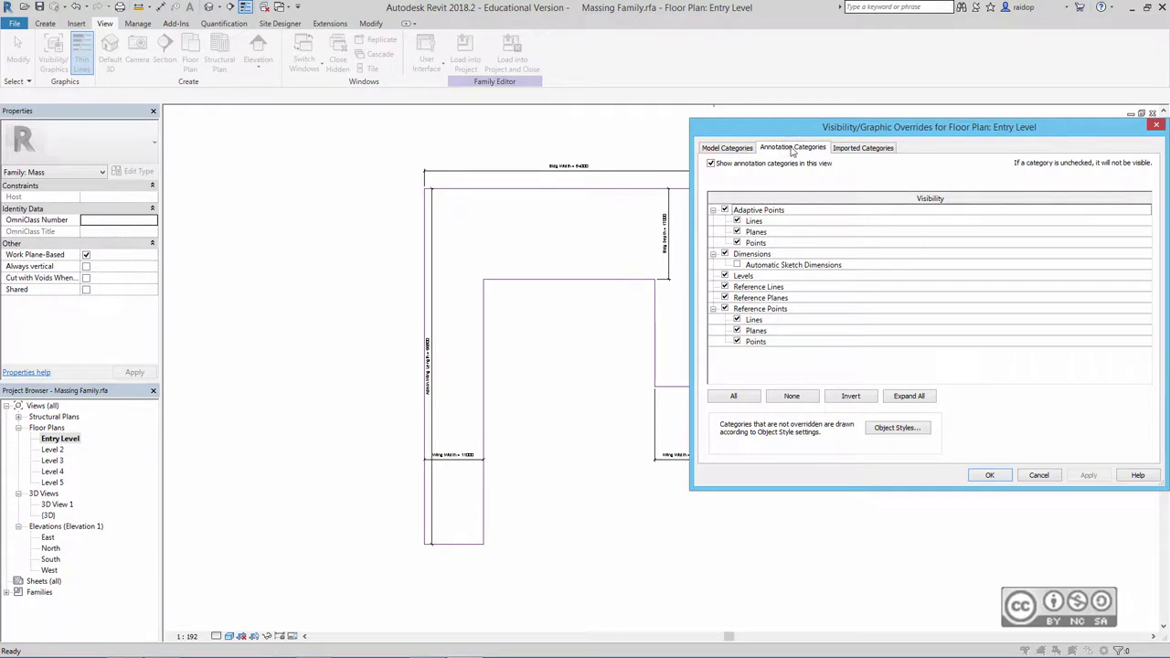
click(726, 253)
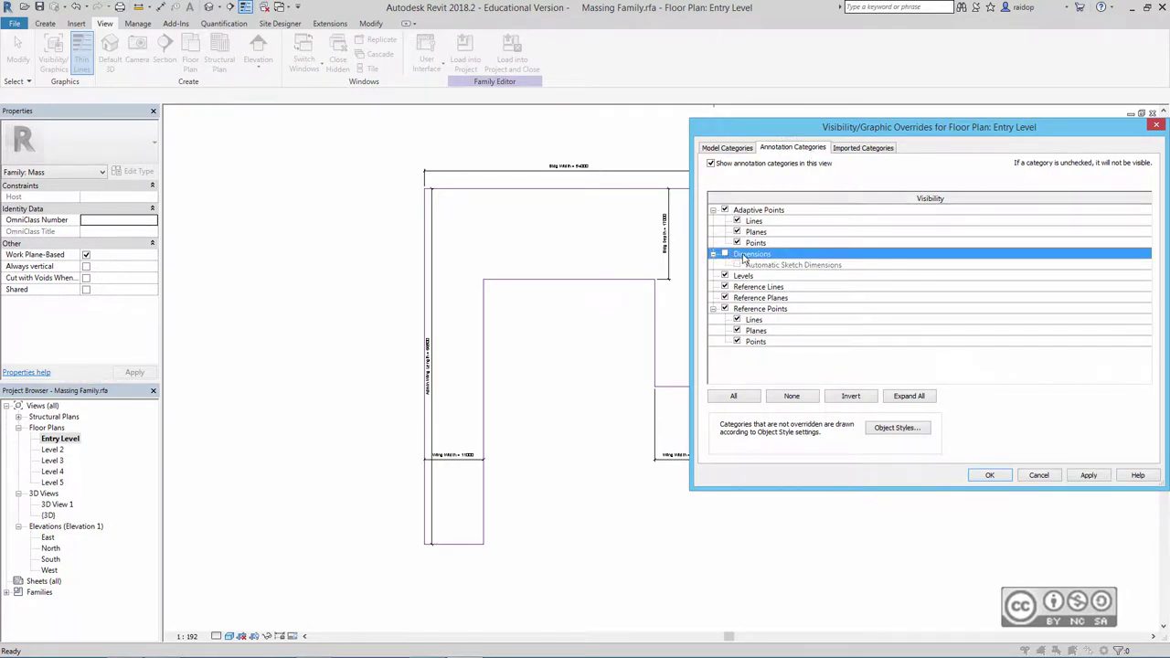
click(1088, 475)
click(990, 475)
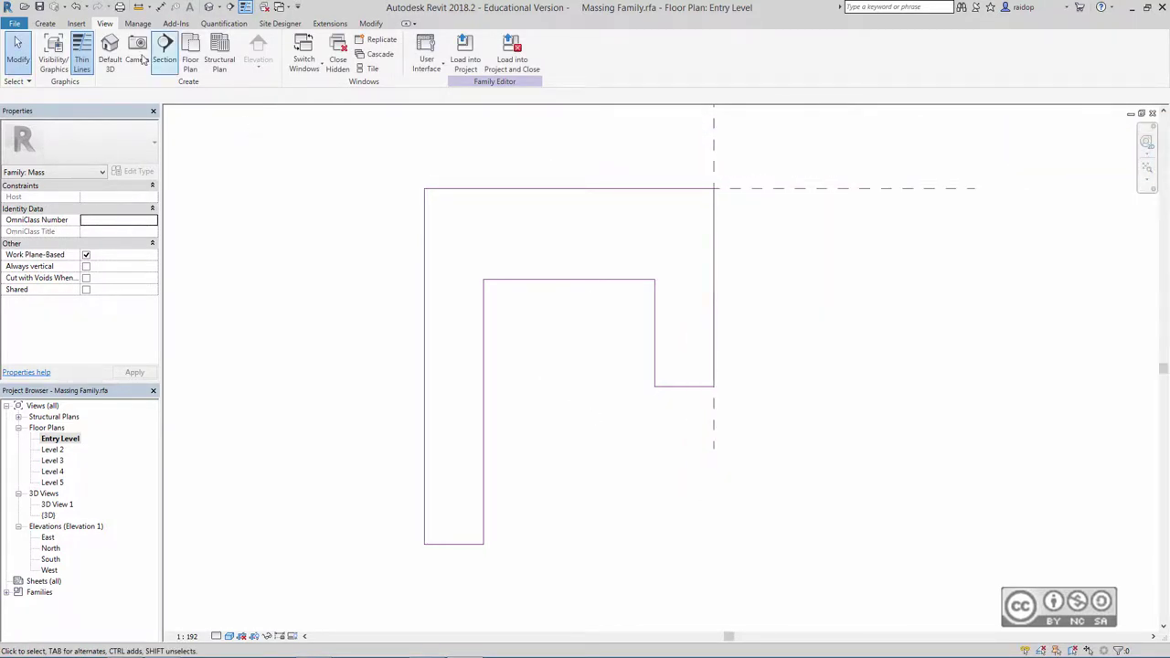
- Tile the plan and 3D views, zoom all with ZA, and make the 3D view active
click(369, 69)
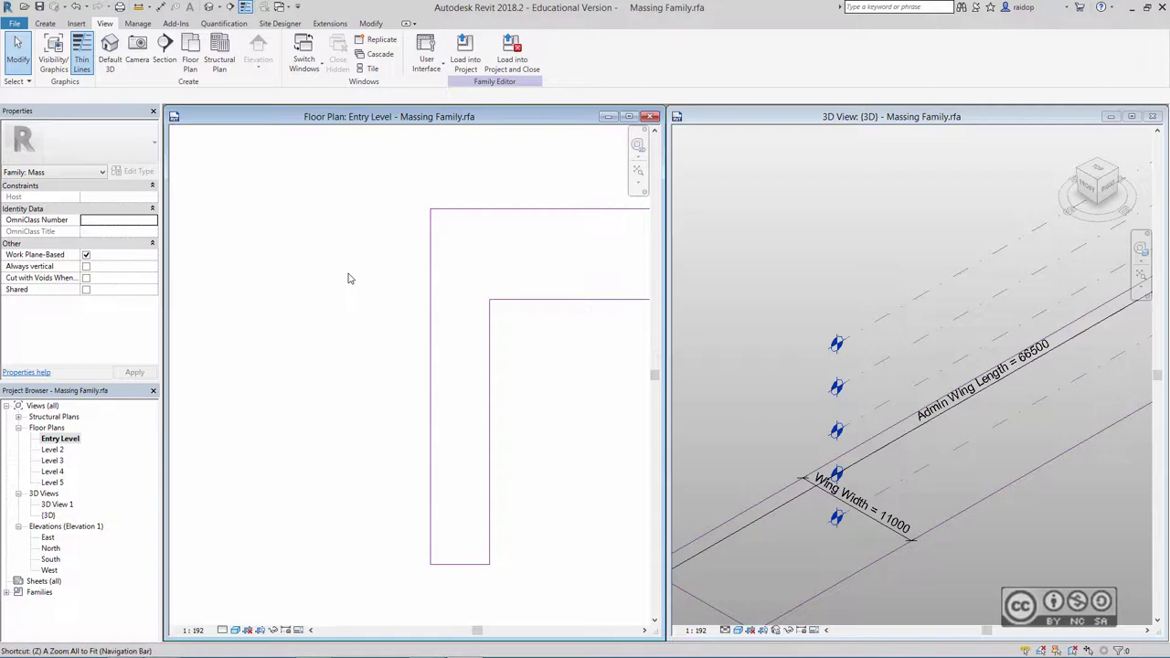
key(z)
key(a)
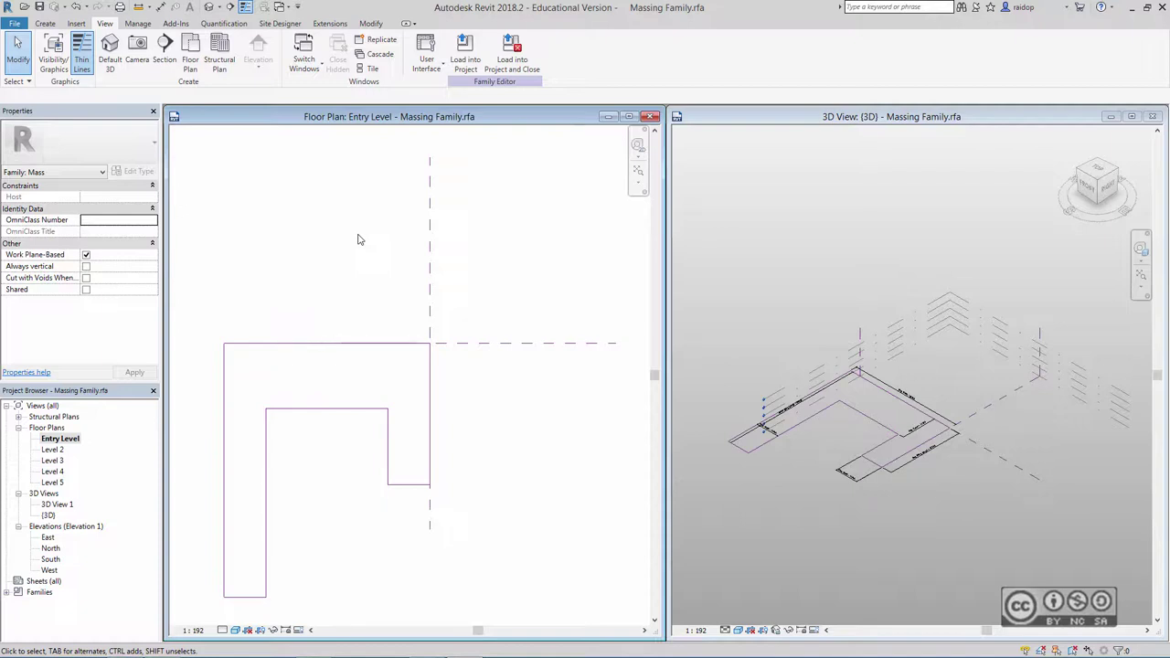
click(850, 125)
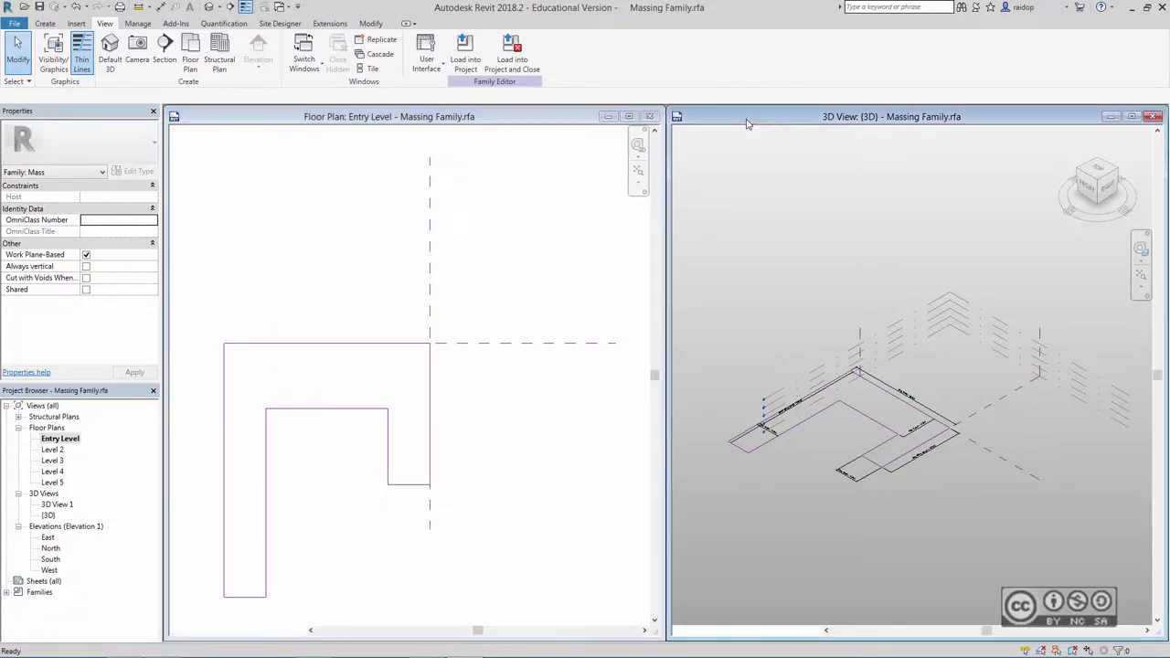
- Maximize the 3D view and select all eight outline reference lines, keeping Entry Level as host
click(1132, 116)
scroll(417, 244, up, 2)
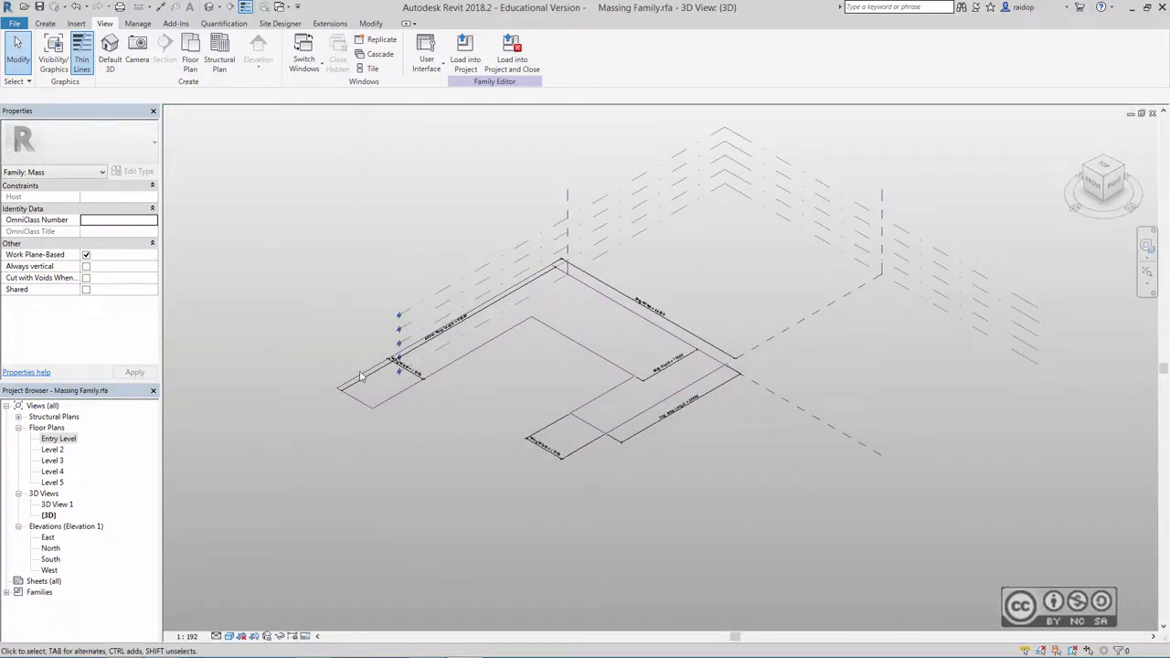
key(Tab)
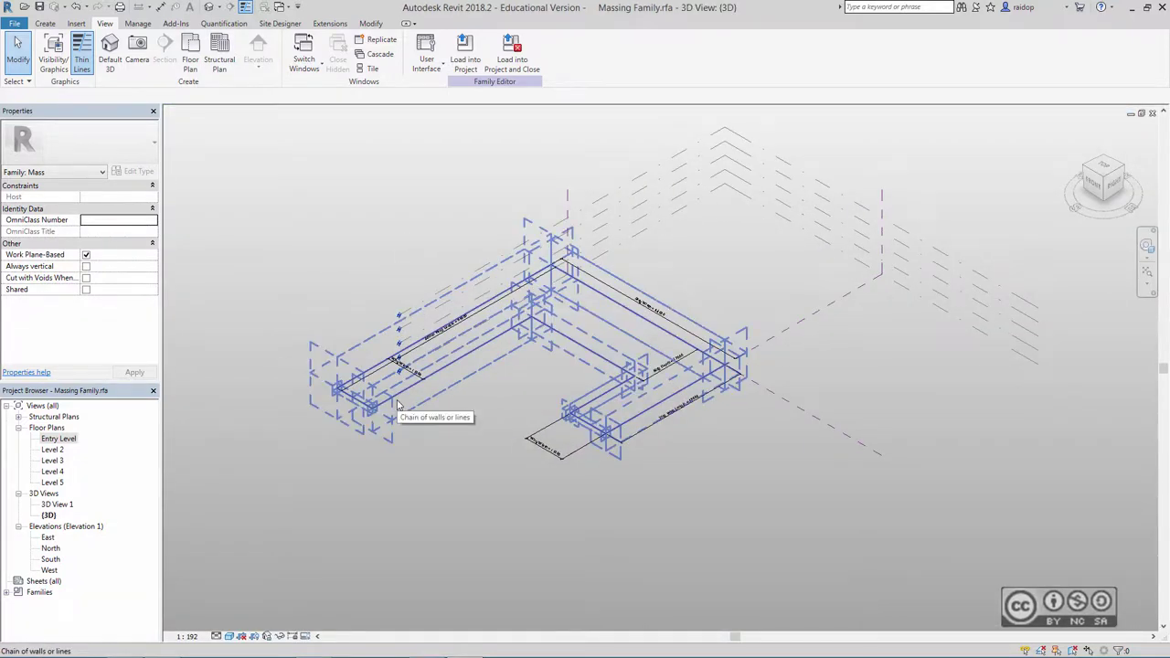
key(Tab)
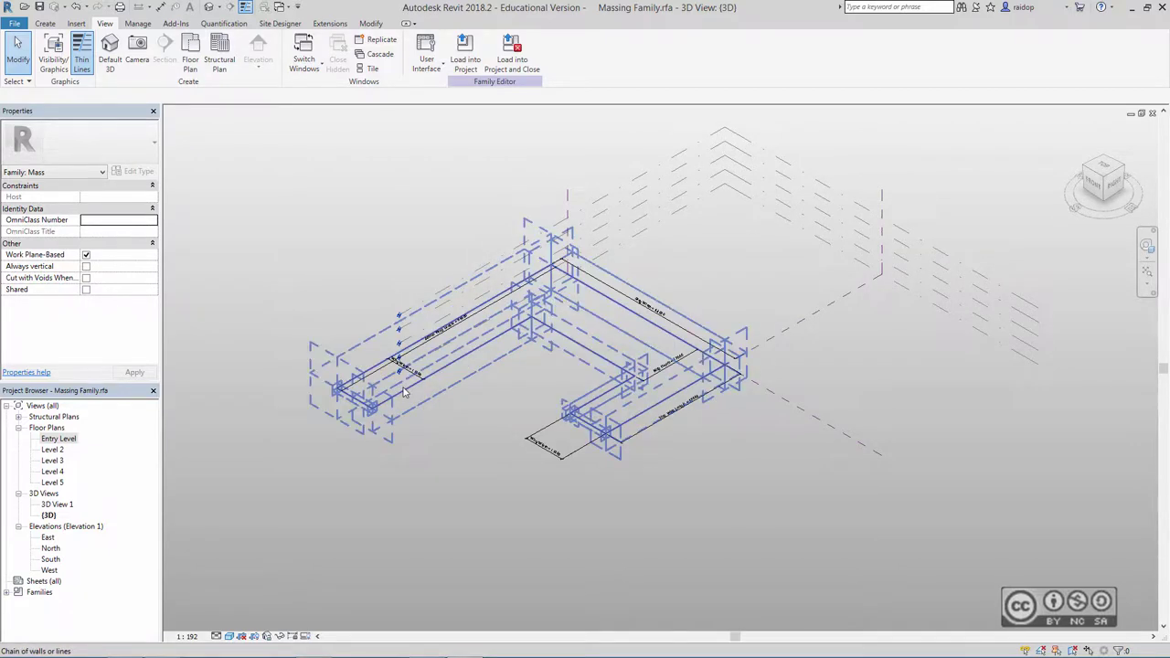
click(406, 395)
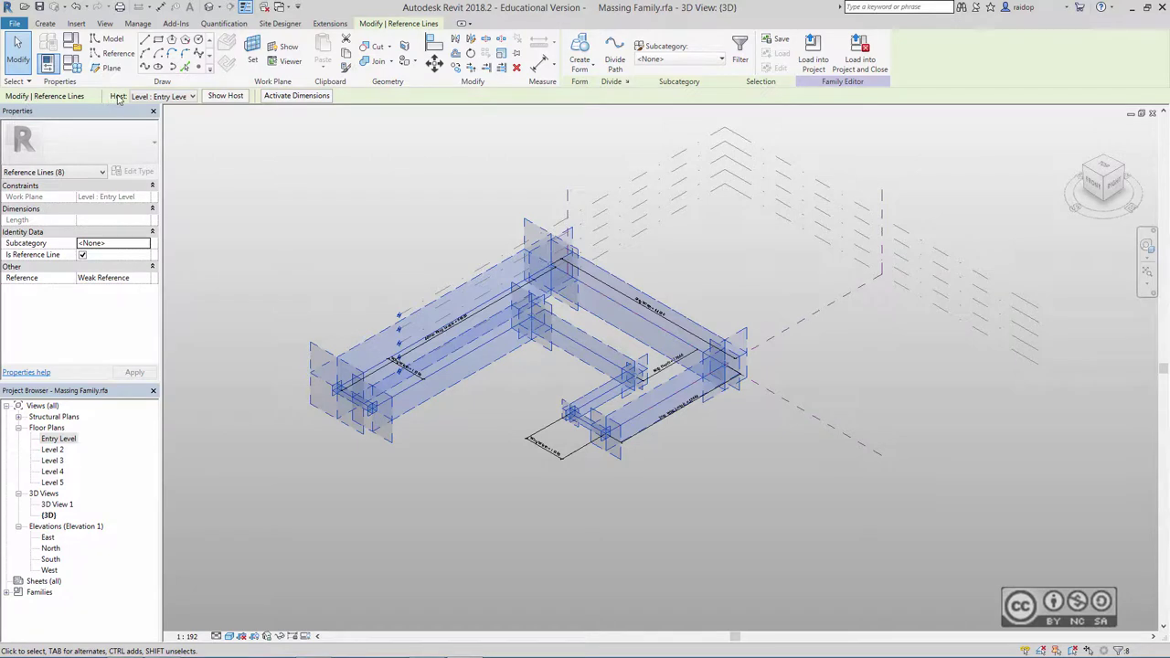
click(186, 97)
click(186, 97)
- Create a solid form from the selected lines using the extruded-block shape
click(587, 72)
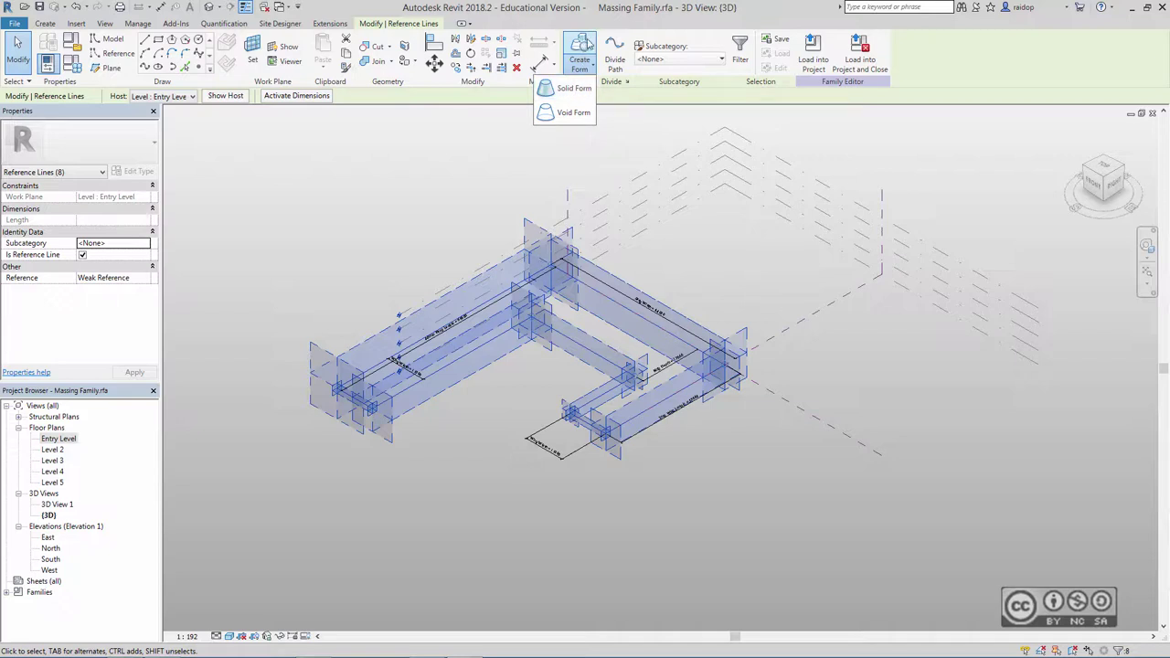
click(584, 47)
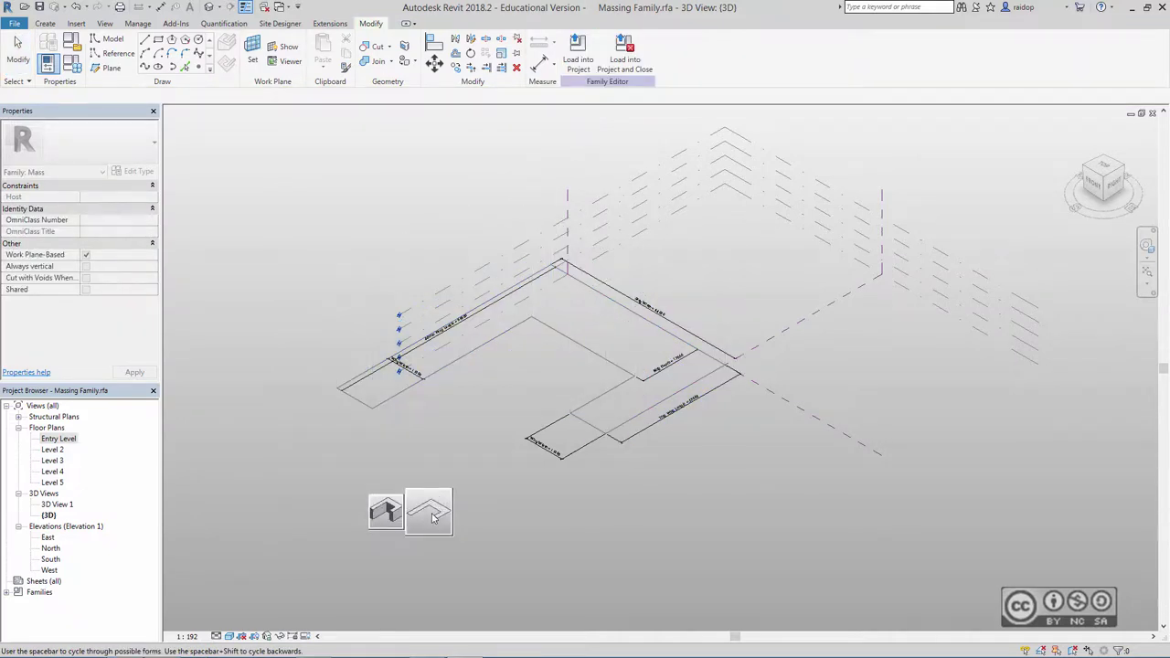
click(387, 520)
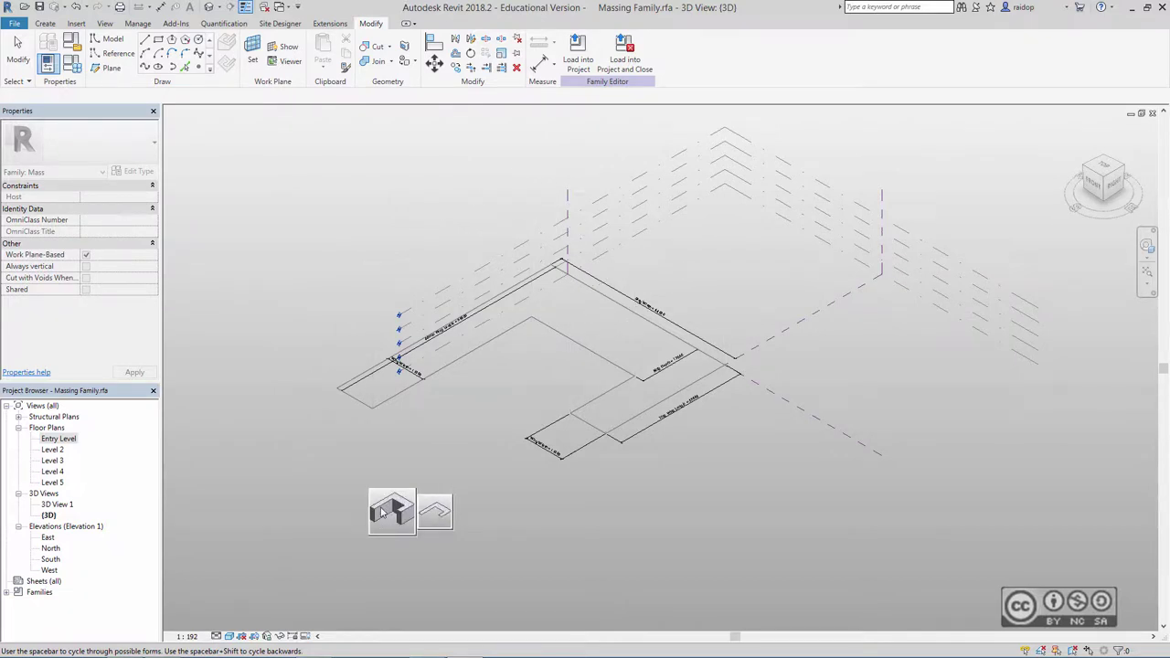
click(387, 515)
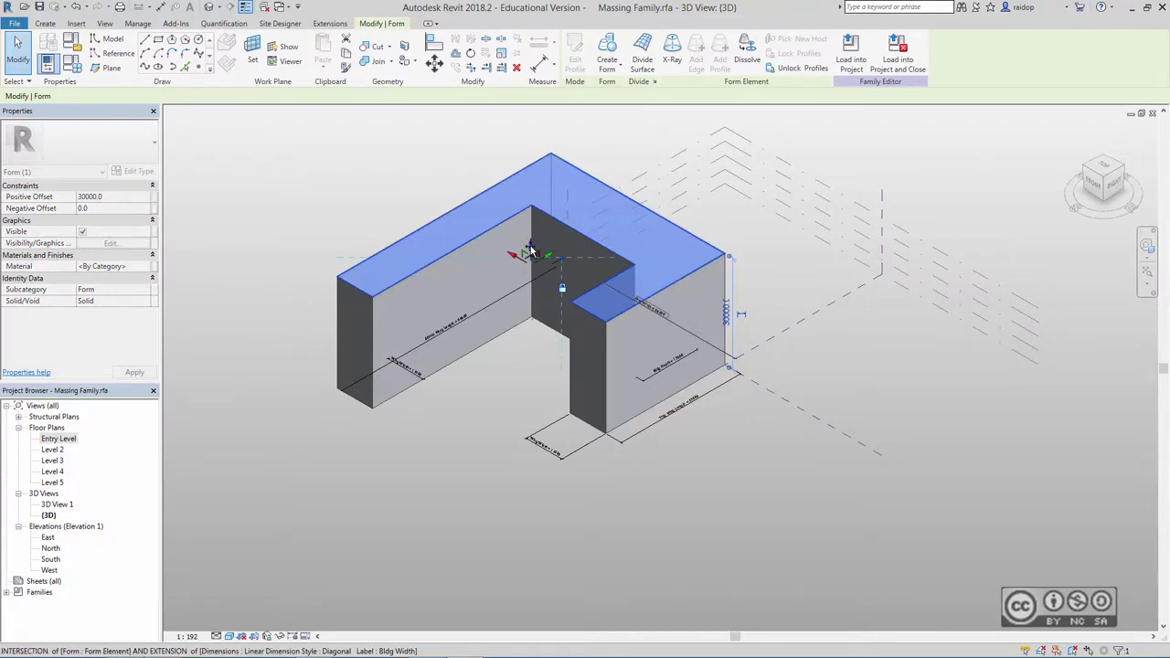
- Drag the mass's top face down and snap it to Level 4, then deselect
mouse_move(530, 246)
mouse_down()
mouse_move(530, 287)
mouse_move(545, 260)
mouse_move(530, 312)
mouse_up()
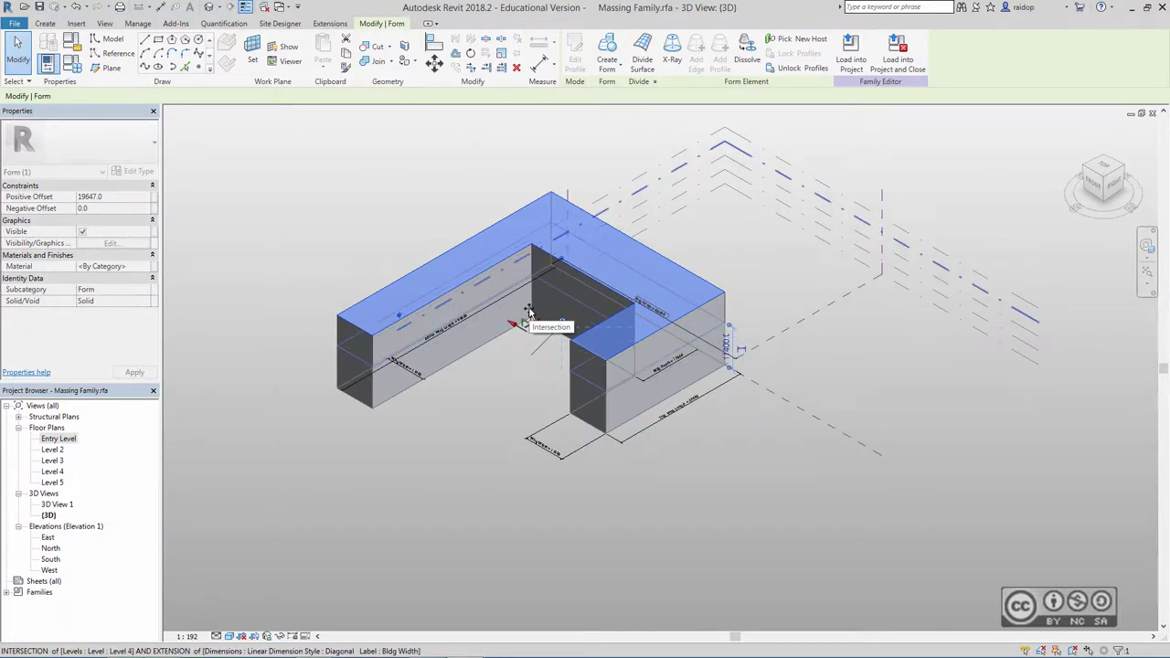
drag(530, 313, 529, 313)
key(Escape)
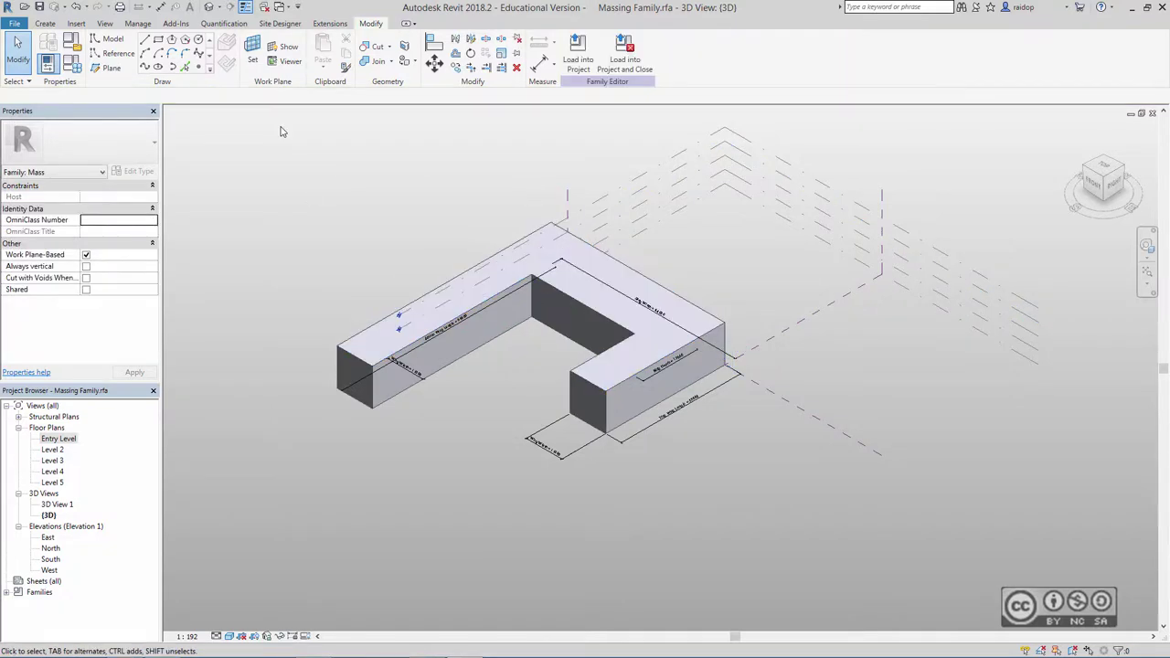
click(104, 22)
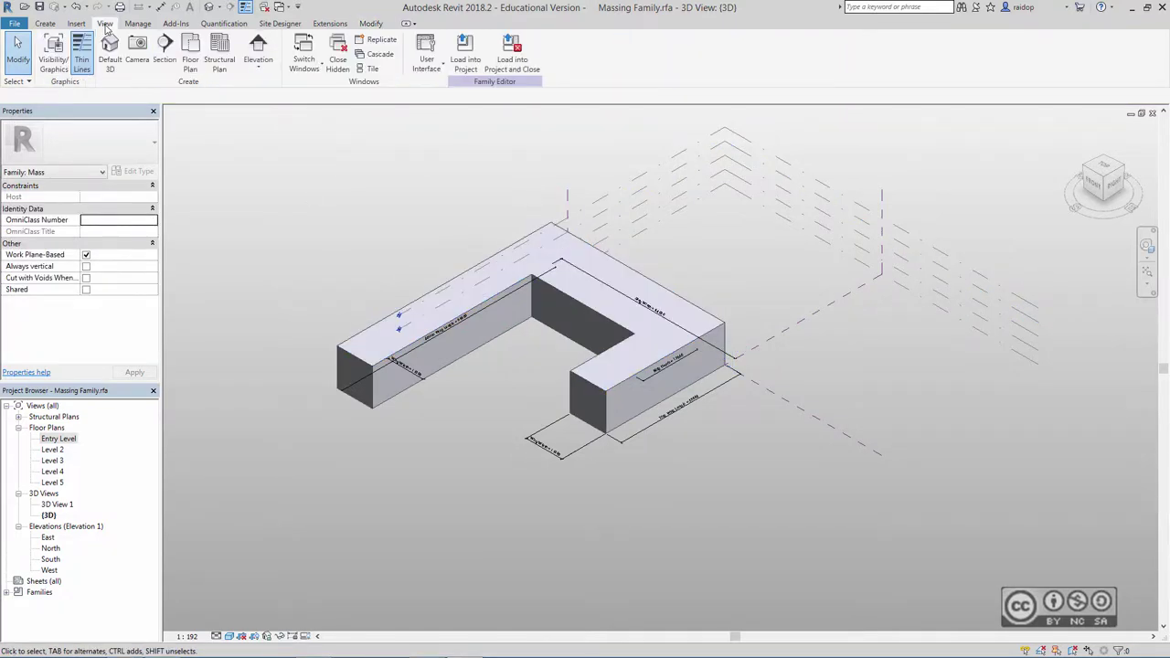
- Tile the 3D and Entry Level plan views, zoom all, and activate the plan
click(373, 68)
key(a)
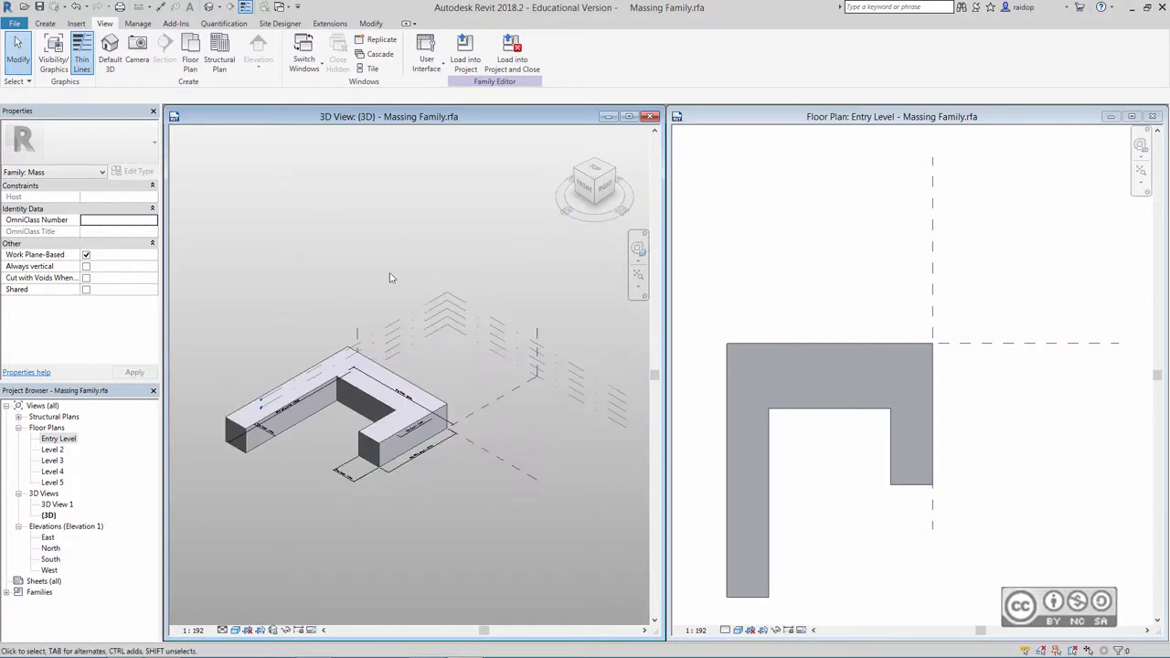
click(880, 124)
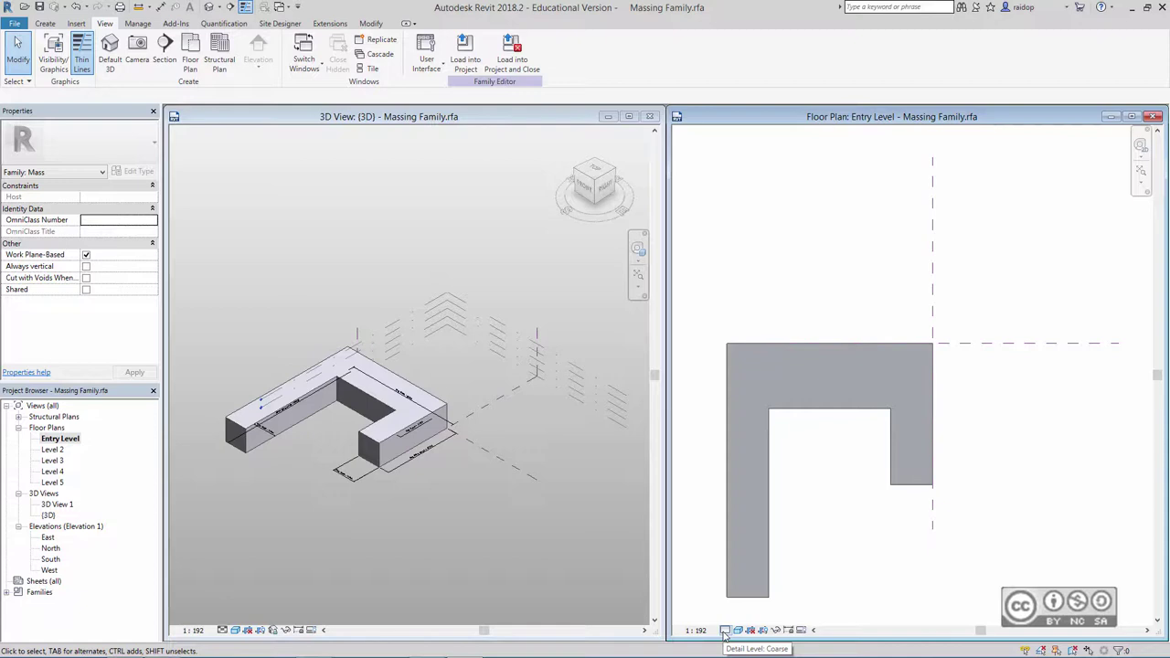
- Set the Entry Level plan's visual style to Wireframe and recenter the view
click(739, 631)
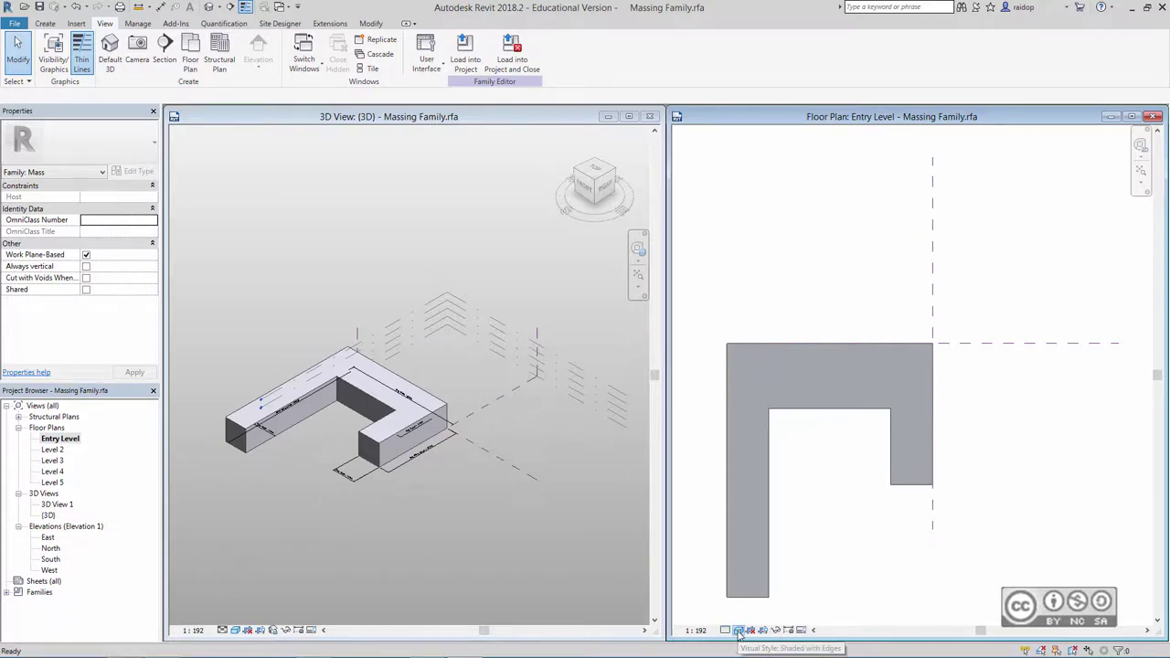
click(764, 555)
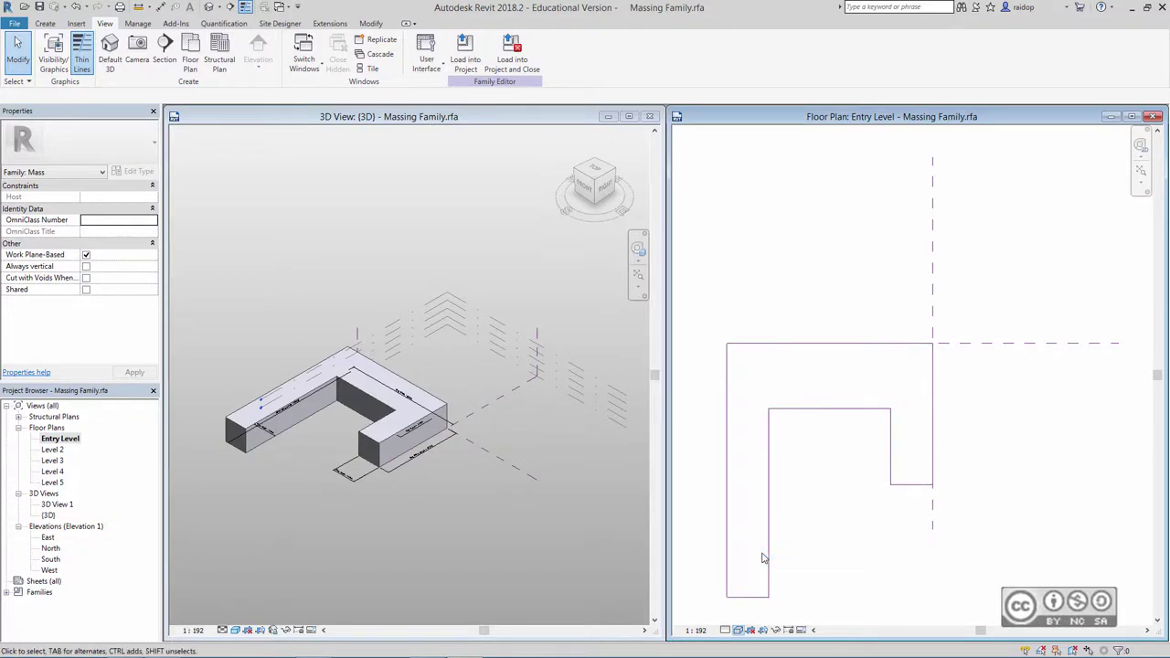
middle_drag(823, 459, 896, 353)
scroll(910, 369, up, 1)
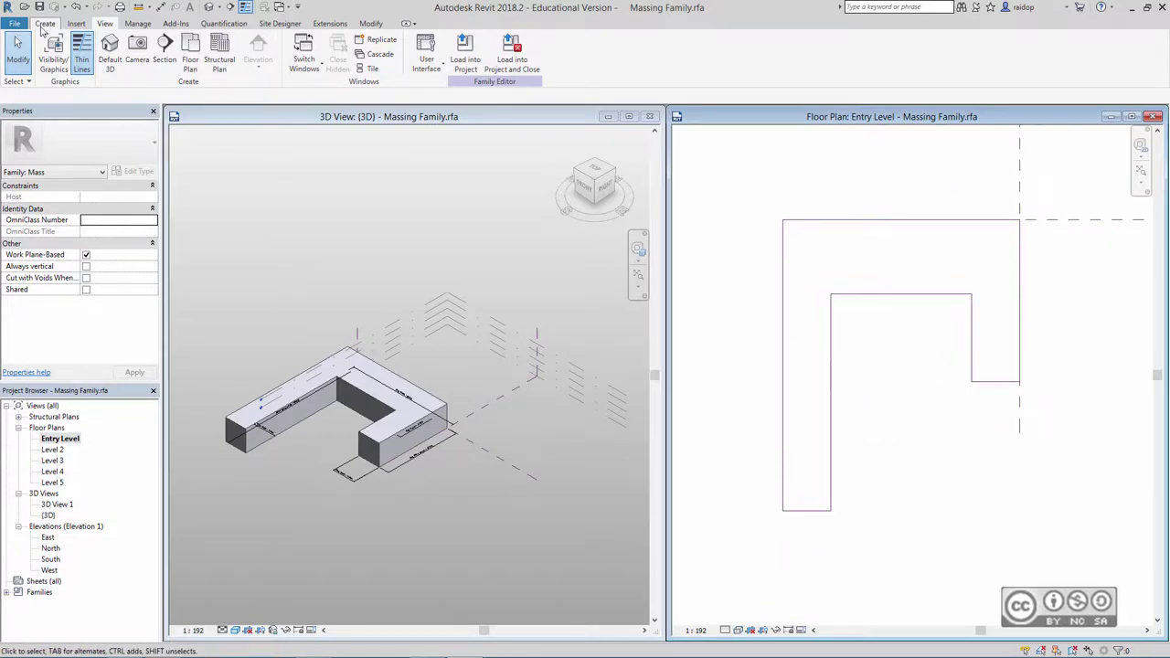
click(43, 25)
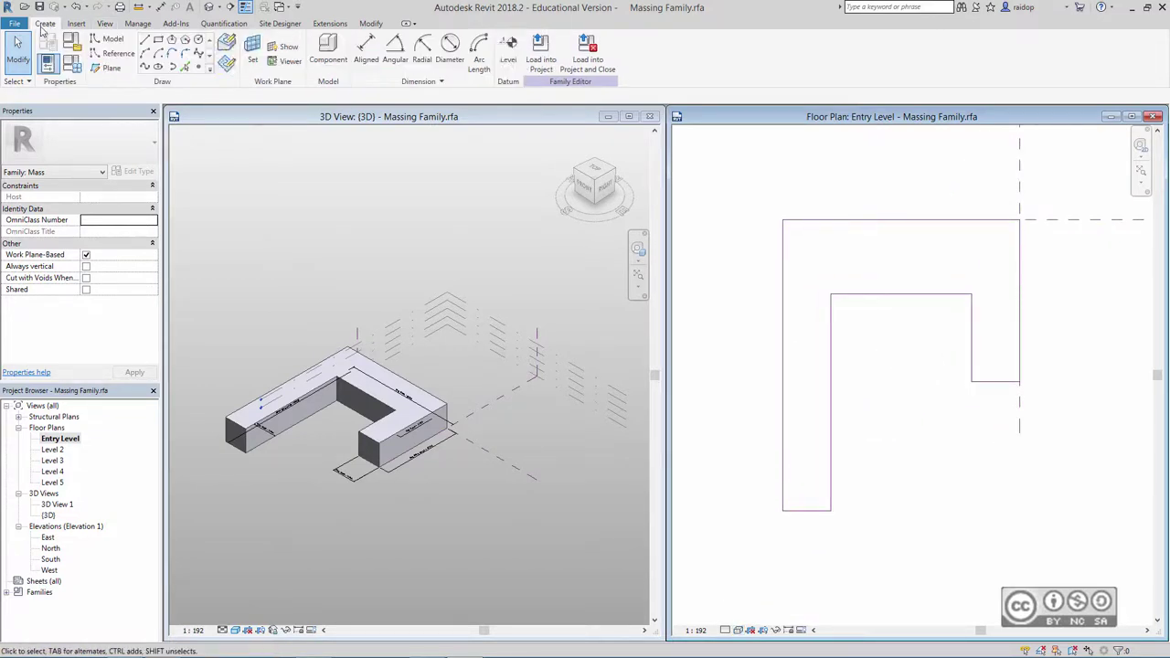
- Draw a reference-line rectangle over the footprint's upper-right corner and select its four lines
click(112, 53)
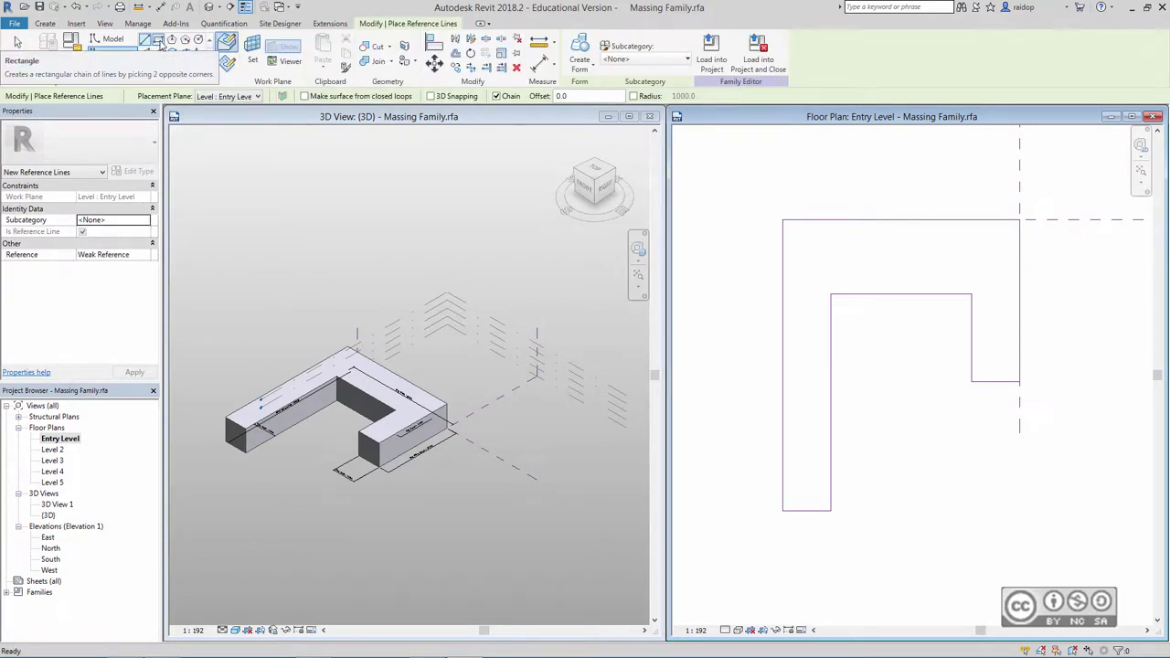
click(158, 40)
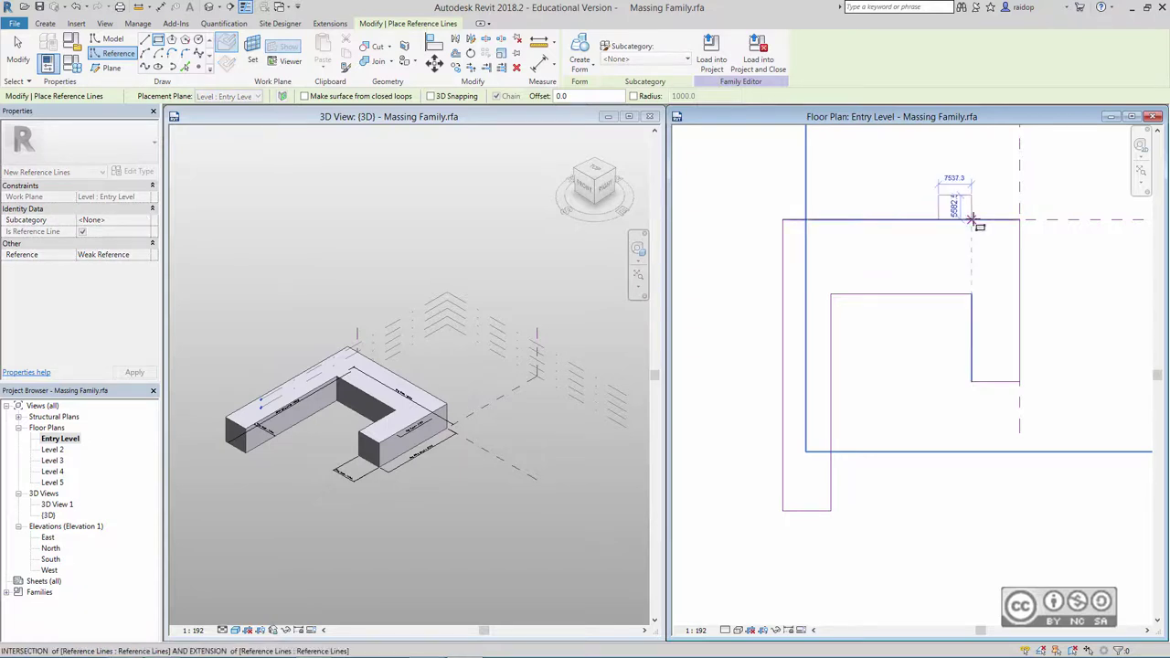
click(938, 195)
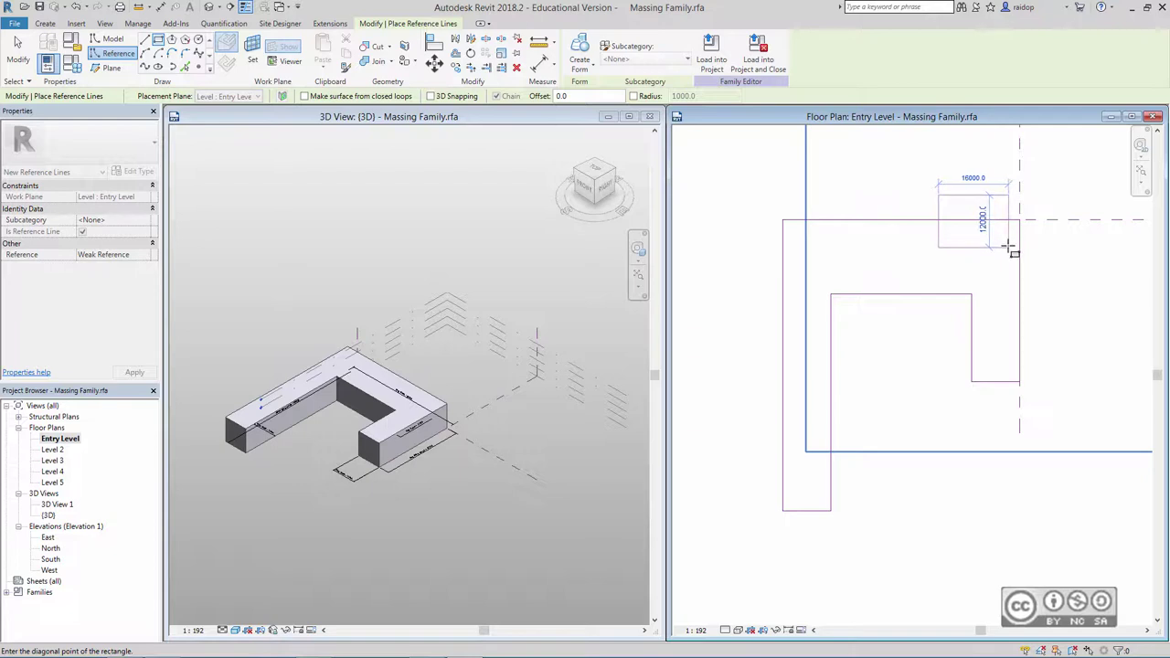
click(1010, 248)
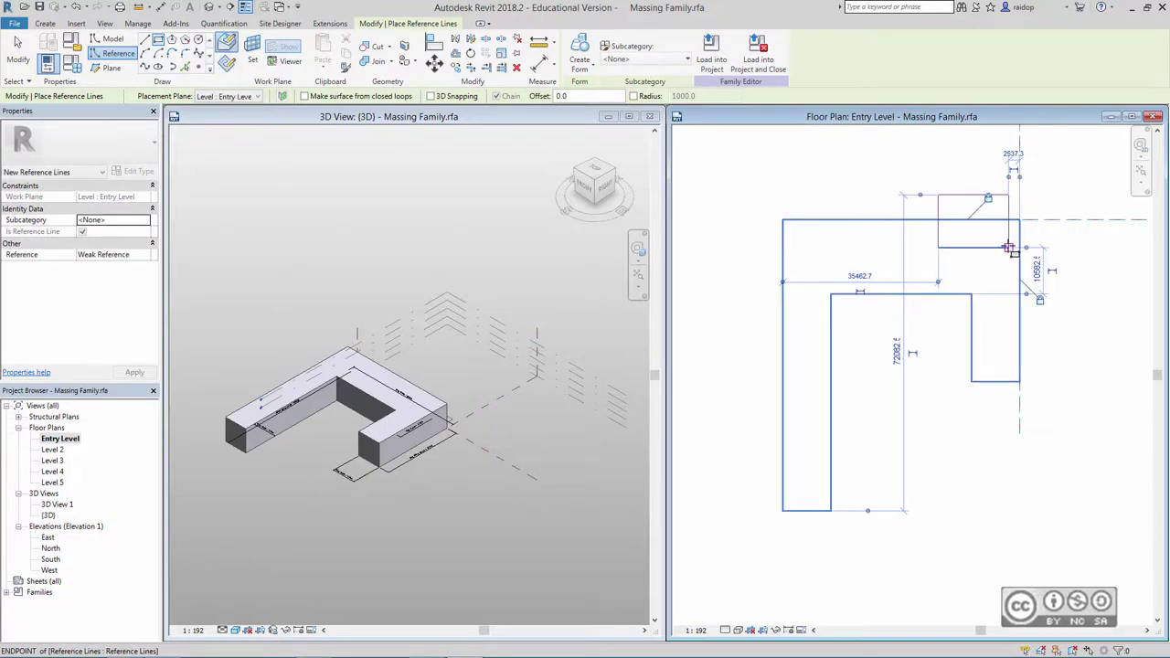
key(Escape)
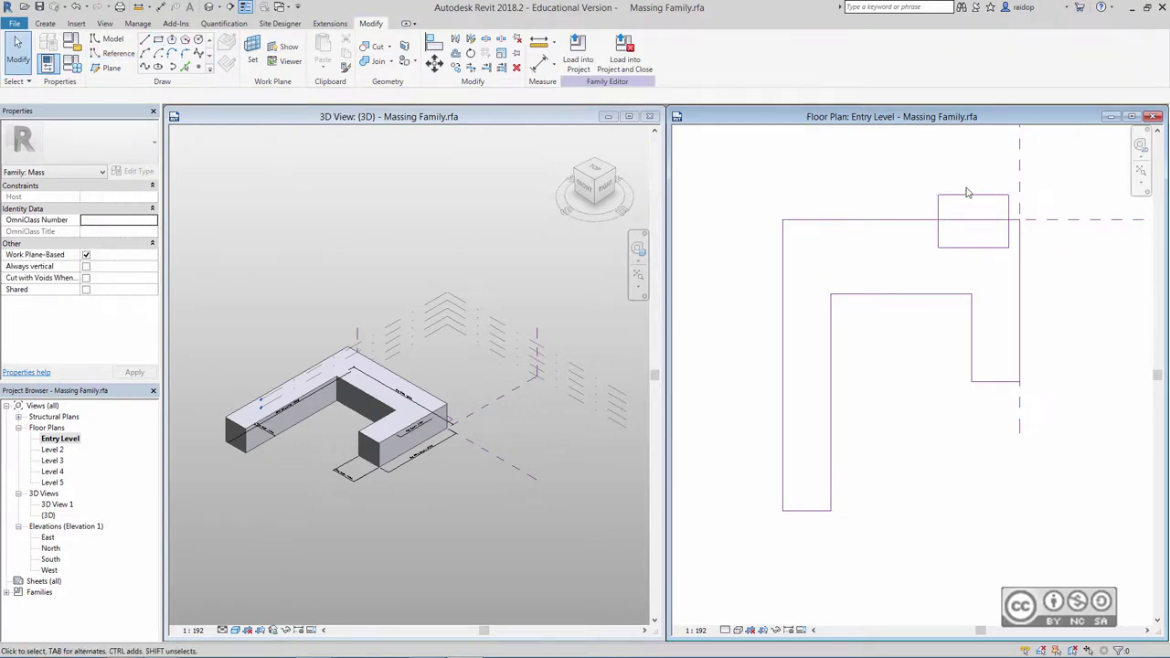
click(967, 199)
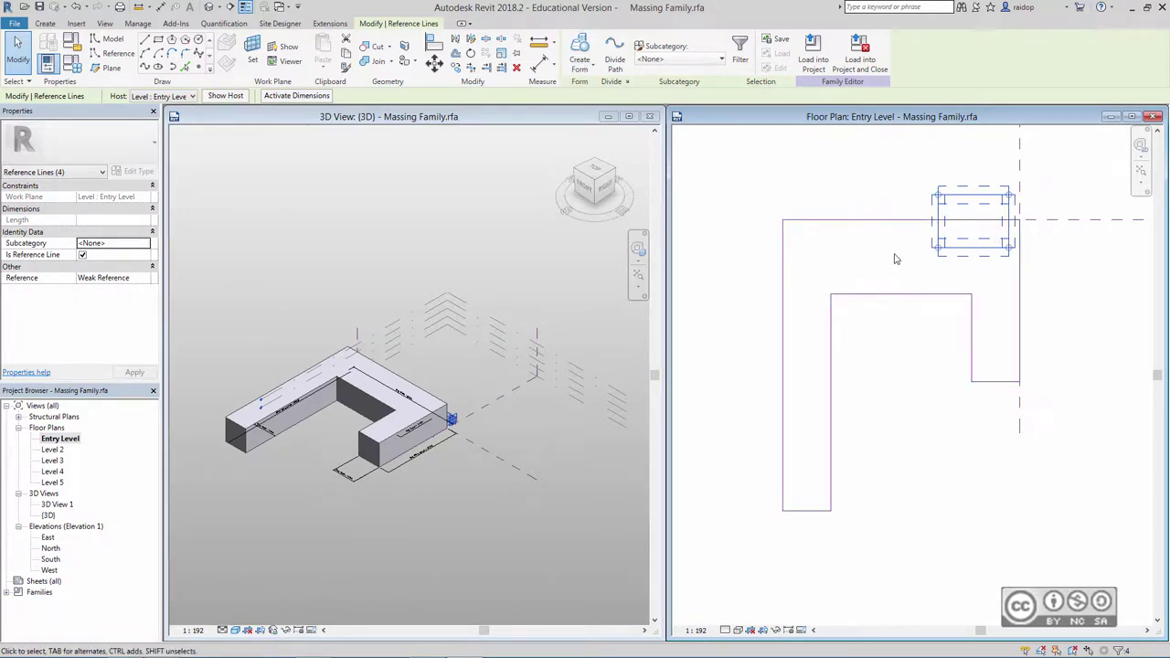
click(578, 62)
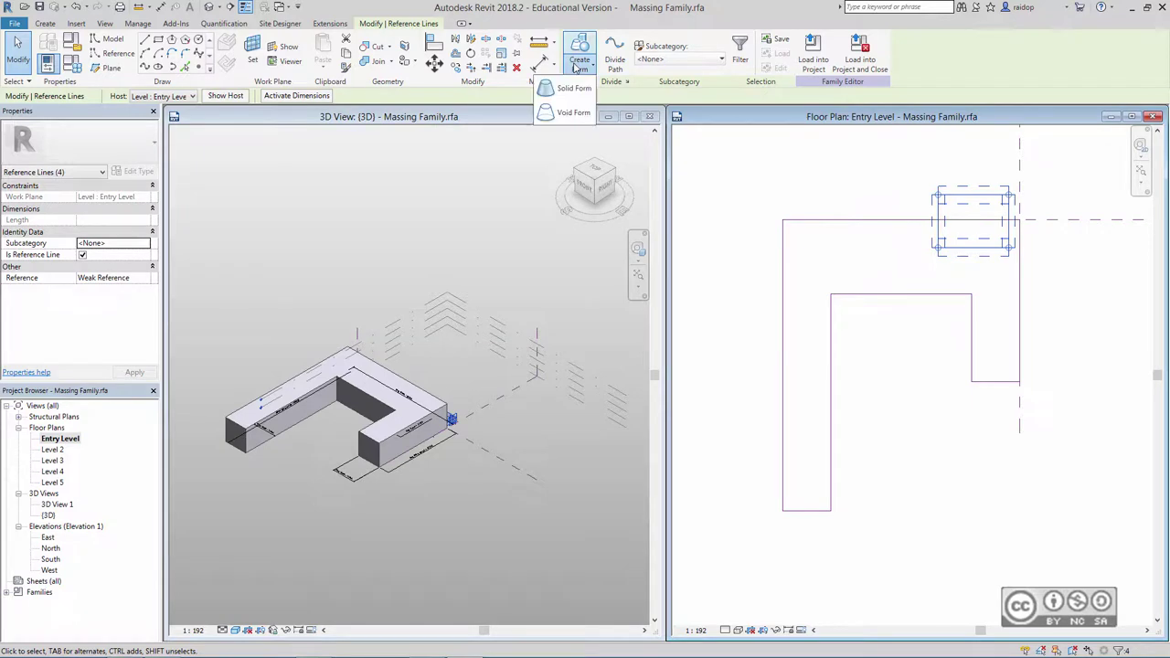
- Create a 6000-high extruded void from the rectangle and orbit the 3D view to inspect the notch
click(572, 112)
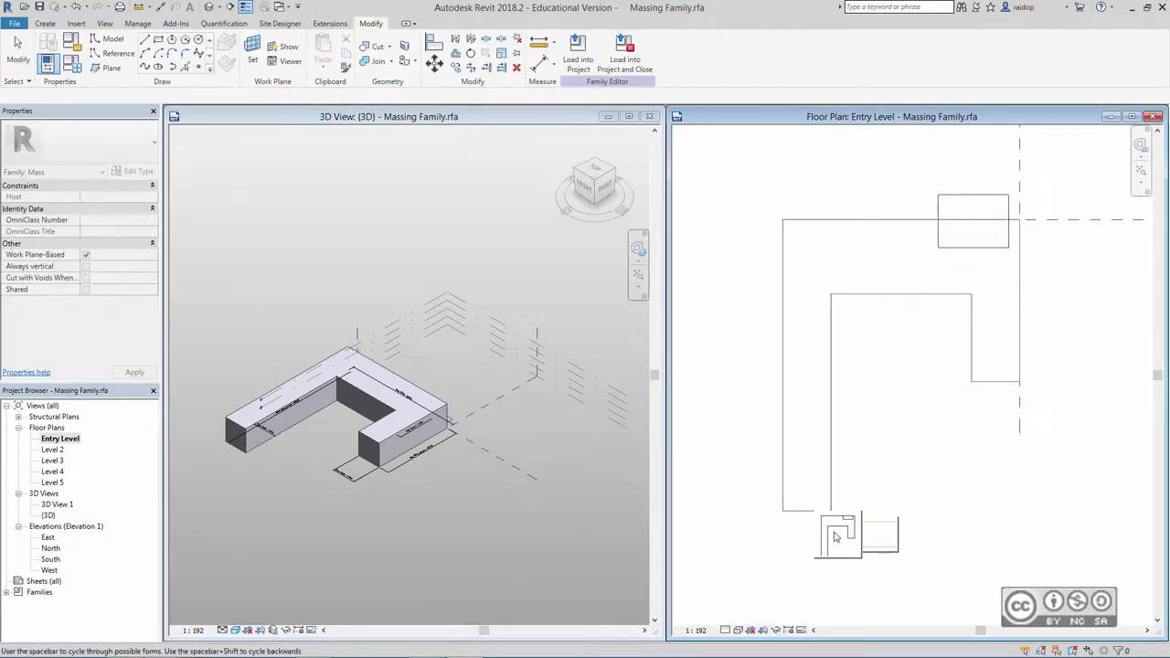
click(832, 540)
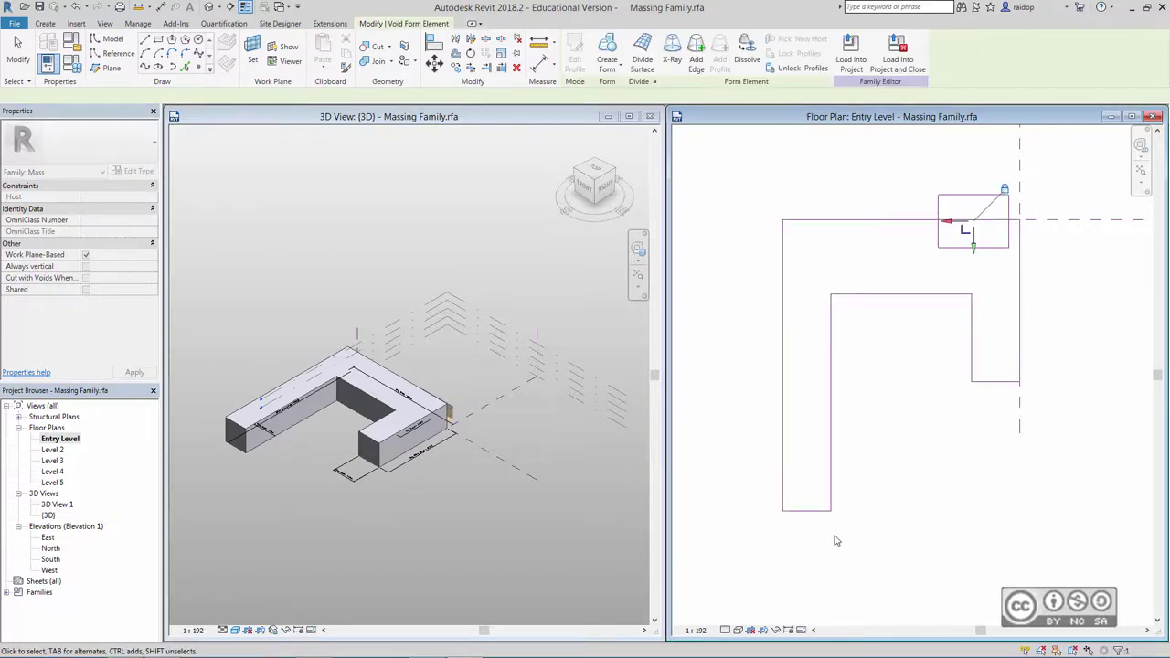
click(457, 407)
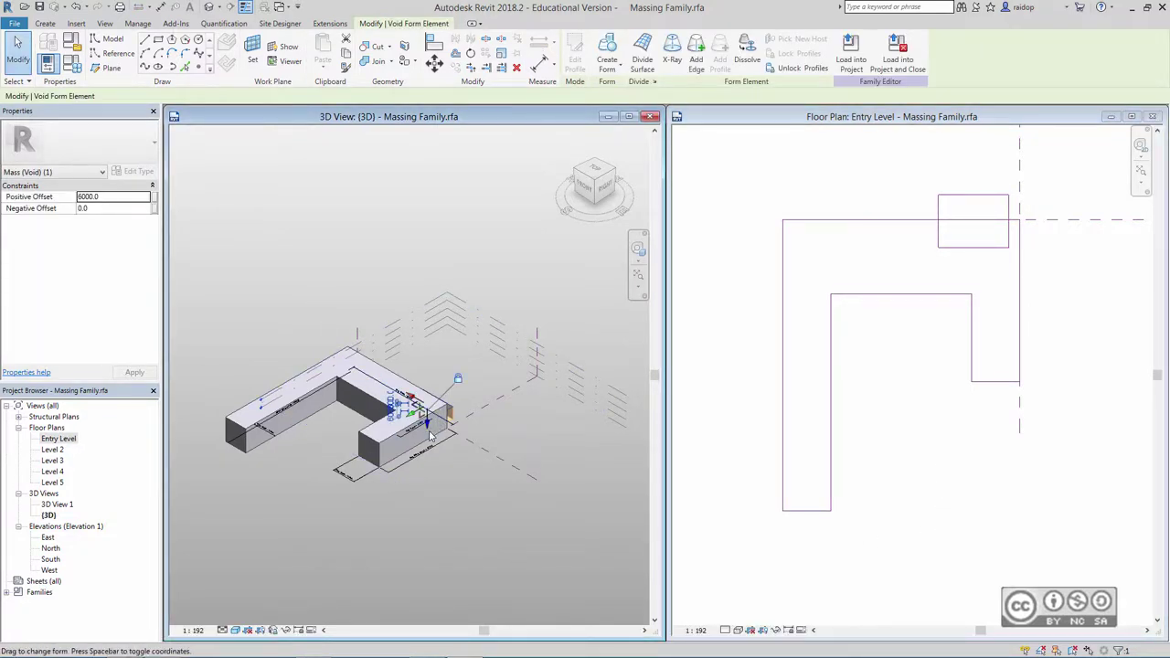
scroll(429, 409, up, 2)
scroll(453, 402, up, 2)
scroll(471, 393, up, 2)
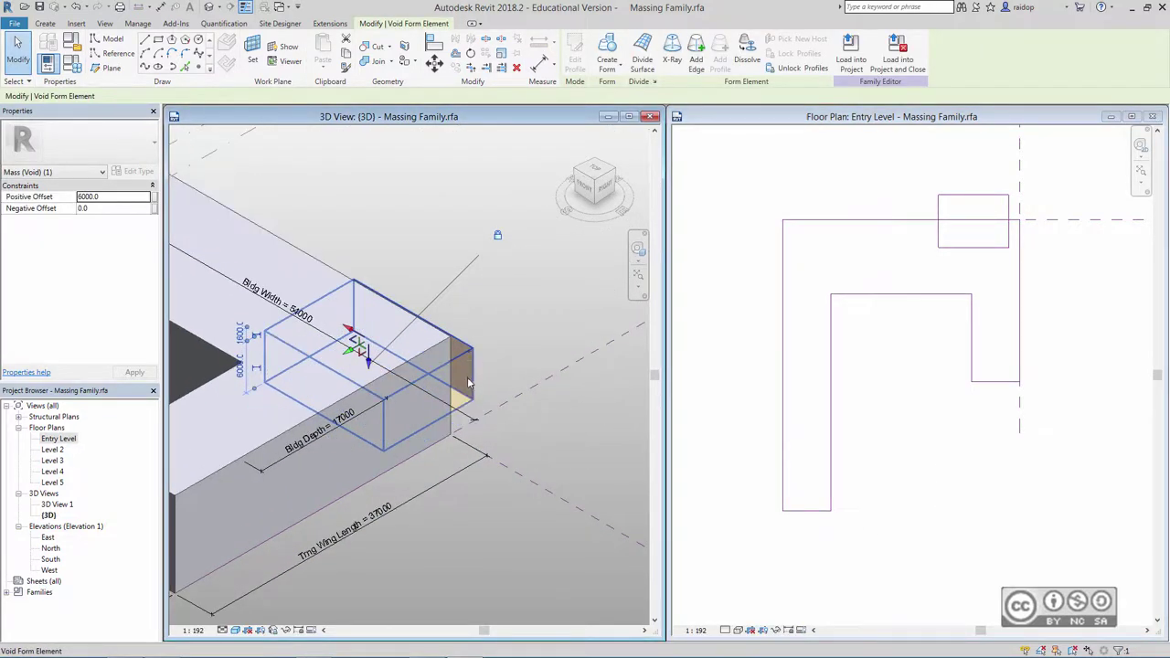
shift+middle_drag(475, 389, 253, 374)
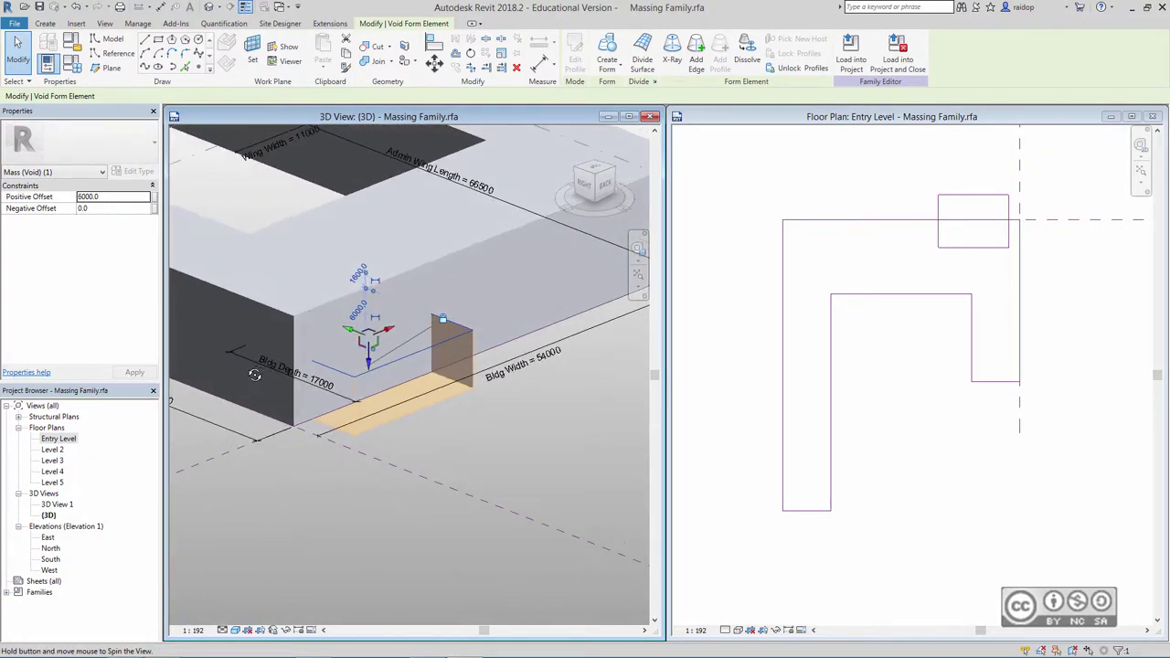
key(Escape)
scroll(407, 406, up, 2)
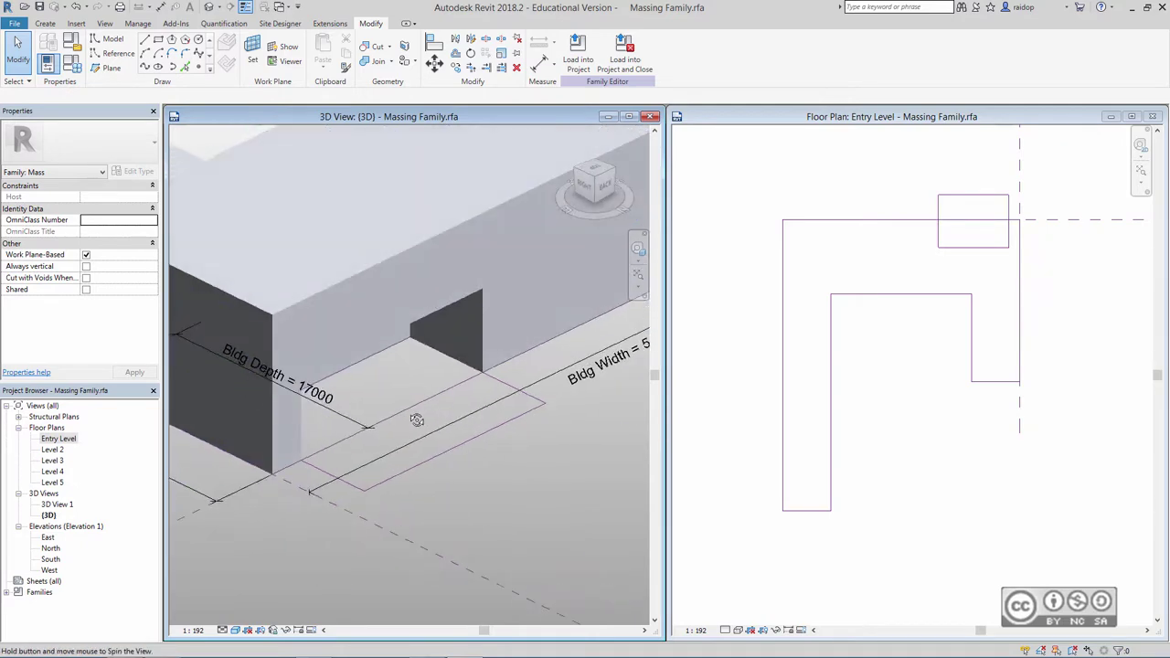
shift+middle_drag(424, 399, 301, 430)
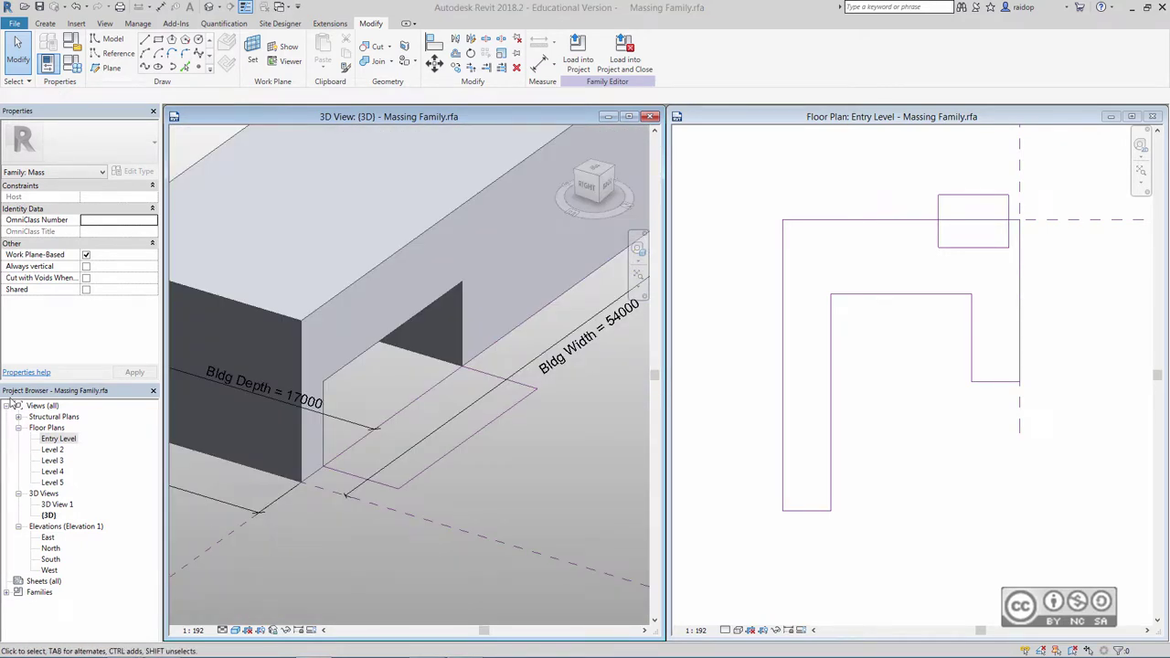
- In the North elevation, change the void's height from 6000 to 2600, then return to the Entry Level plan
double_click(50, 548)
scroll(653, 468, up, 2)
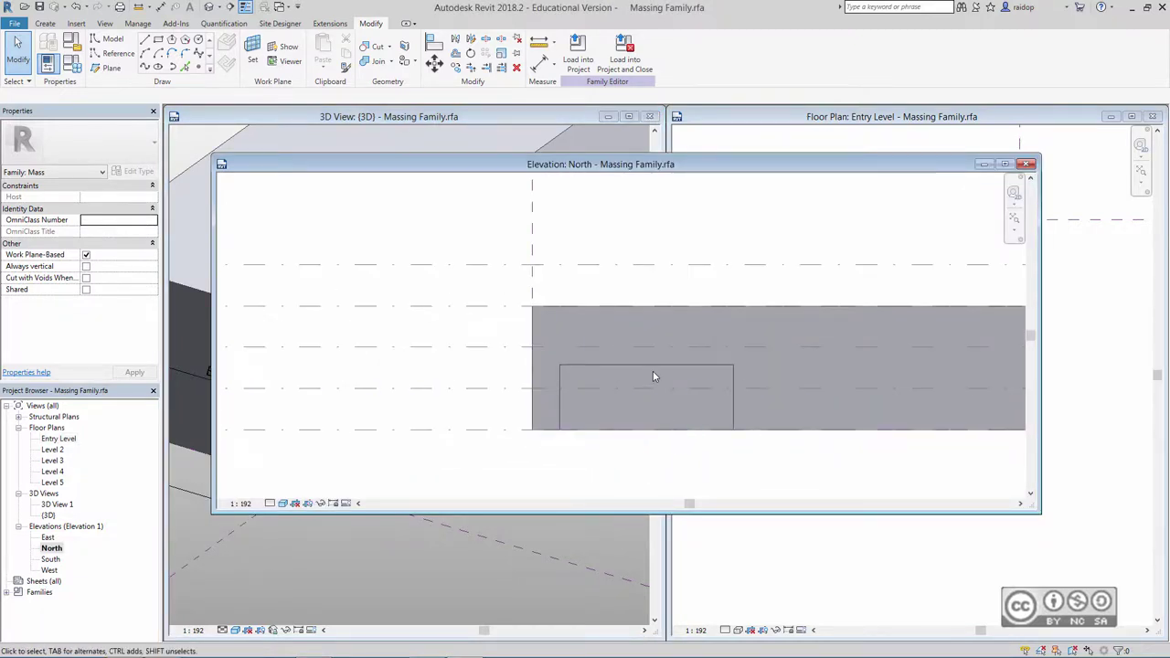
click(596, 370)
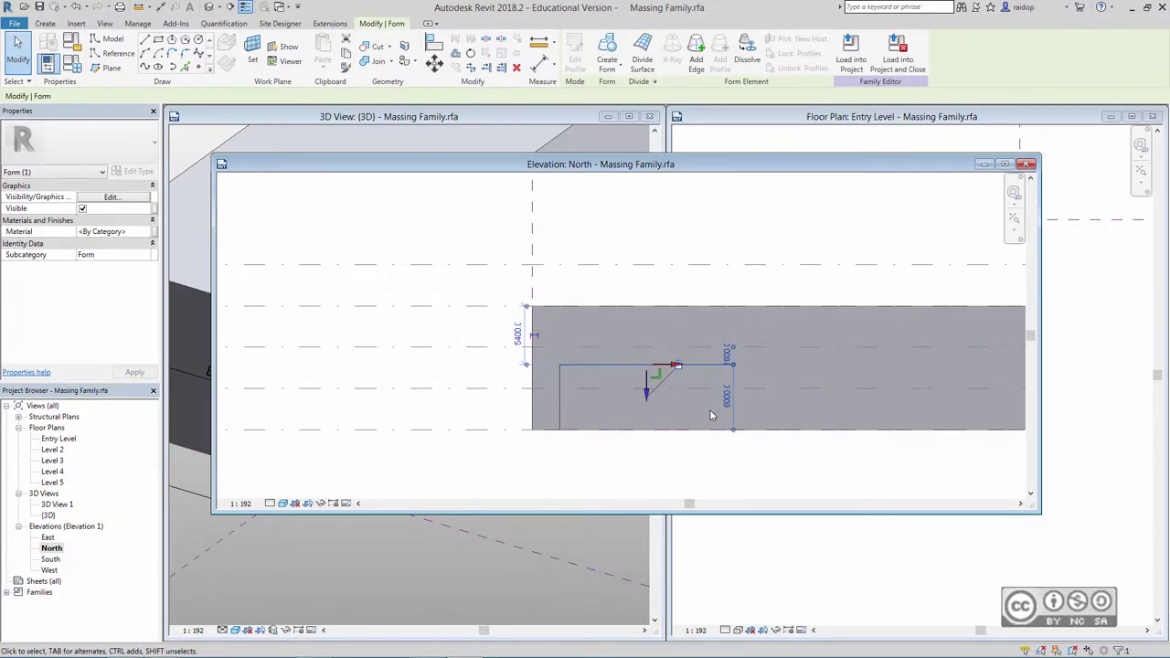
click(723, 396)
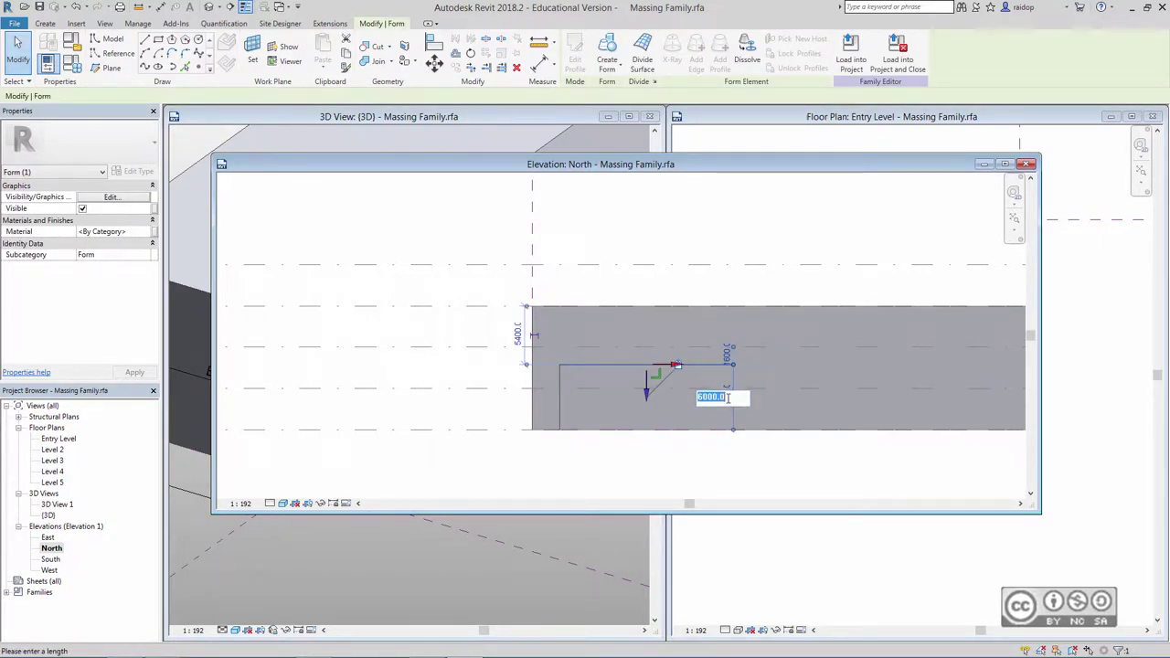
key(BackSpace)
key(Return)
key(Escape)
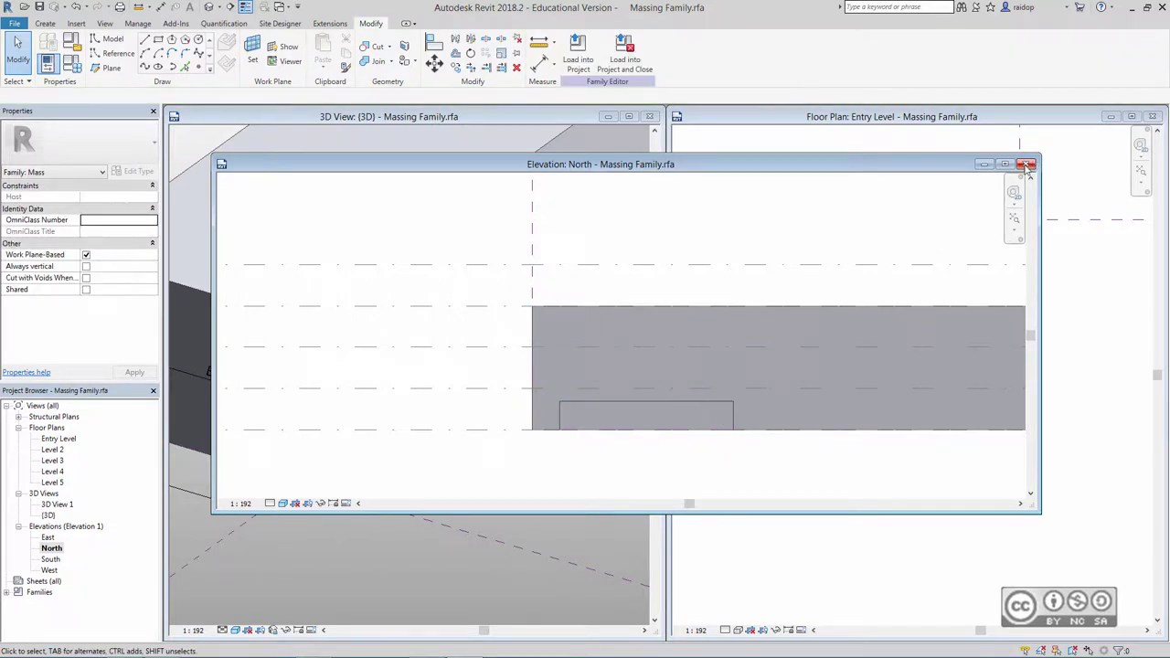
click(1025, 164)
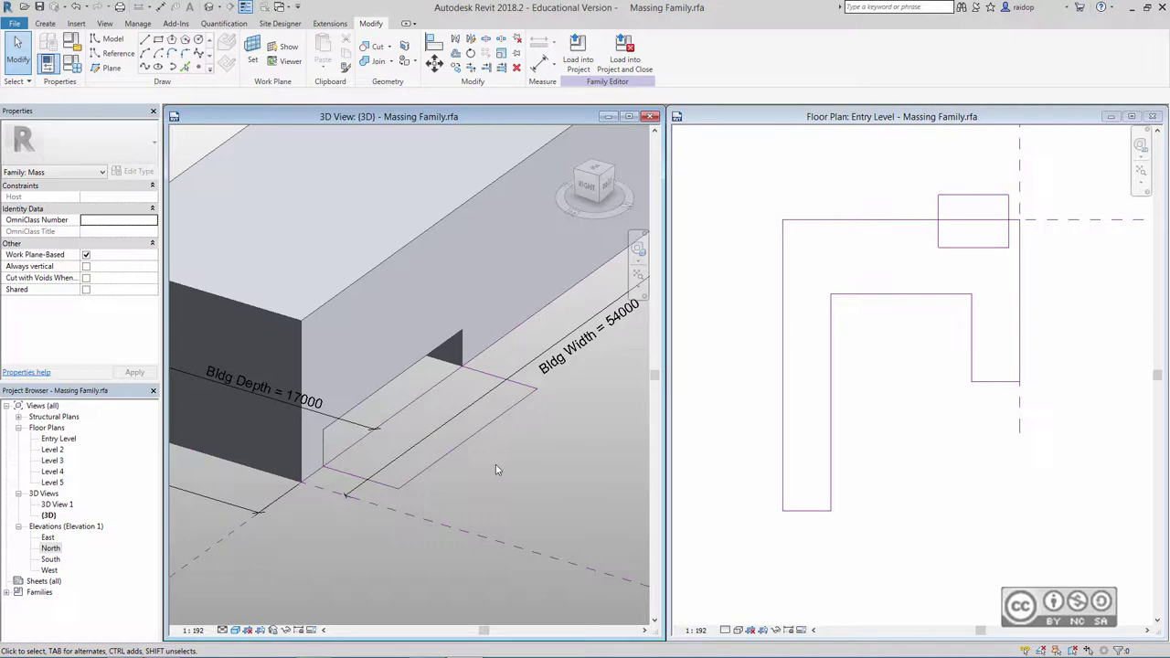
click(885, 117)
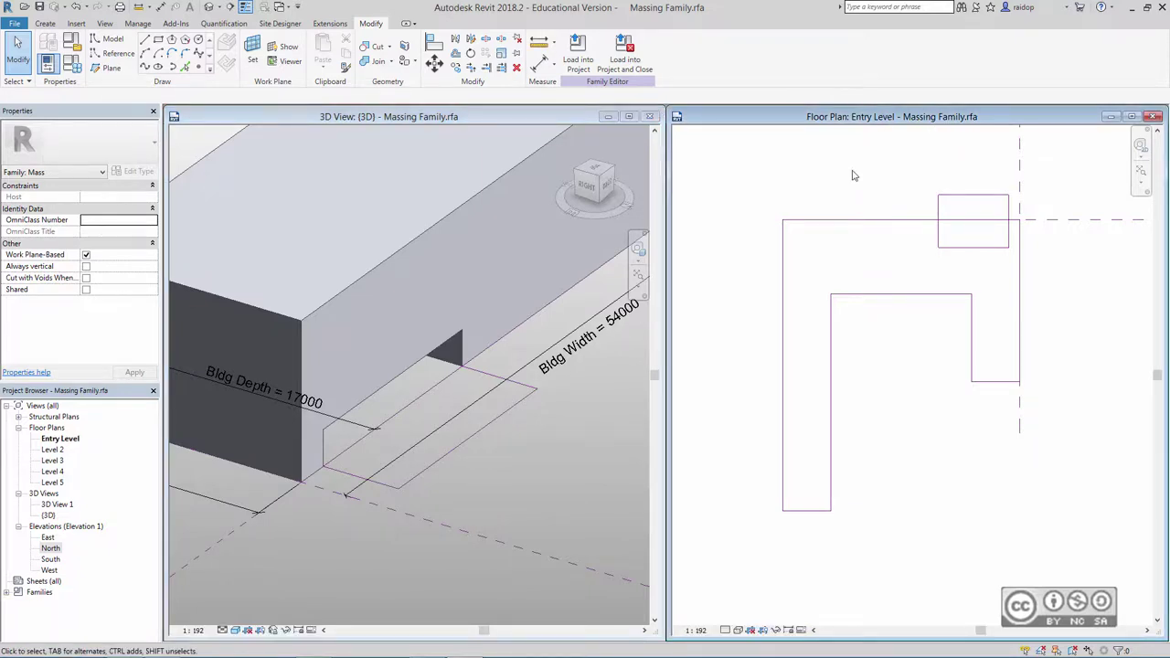
- Start placing a mass component and browse Load Family to the US Metric Mass folder
click(45, 24)
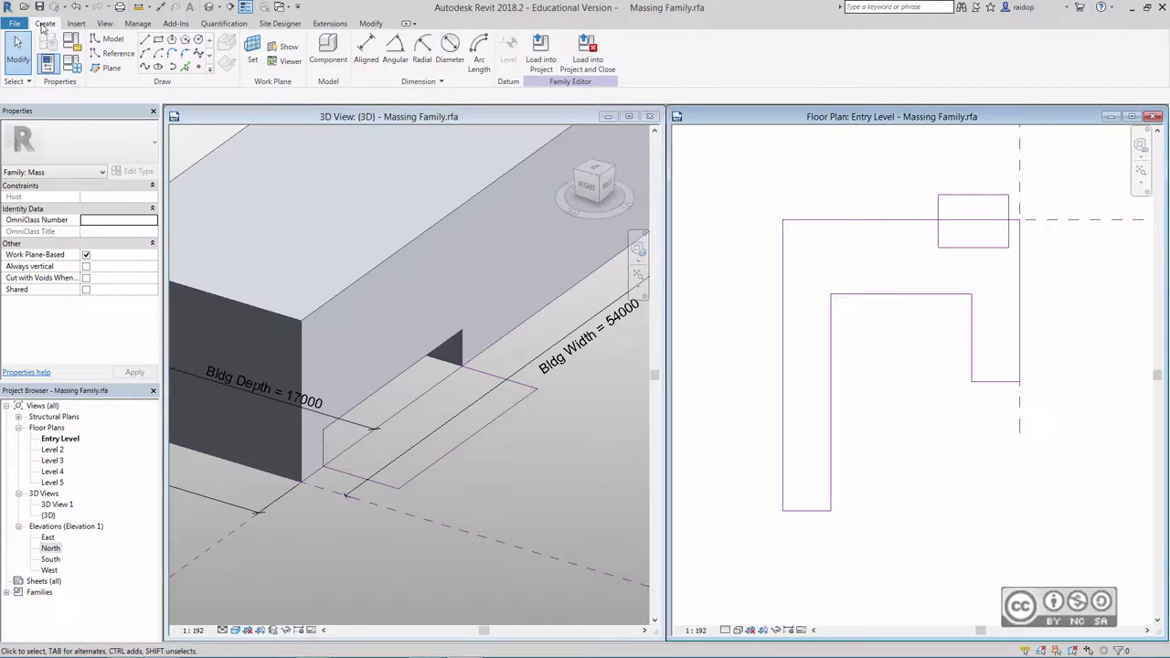
click(328, 50)
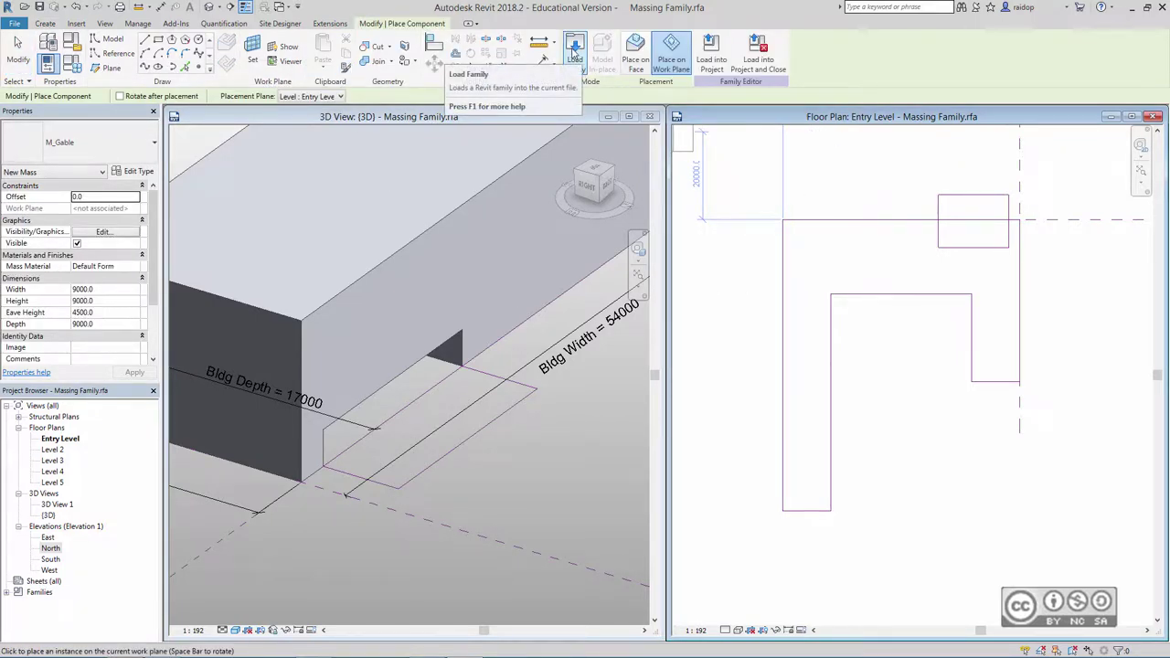
click(575, 55)
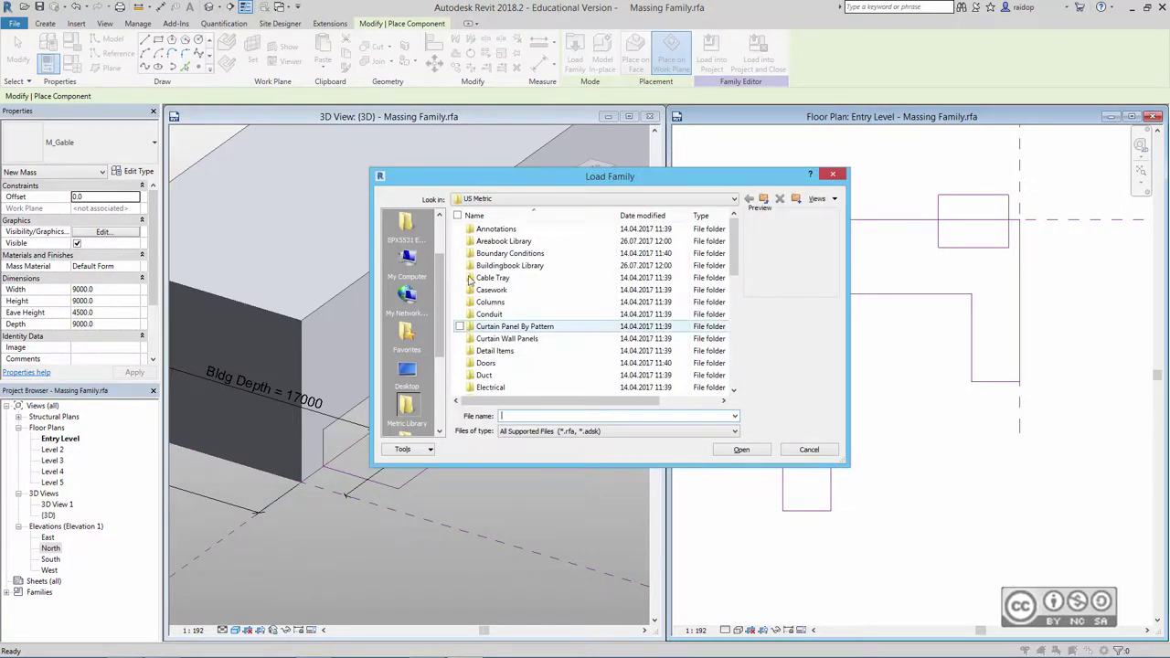
click(486, 200)
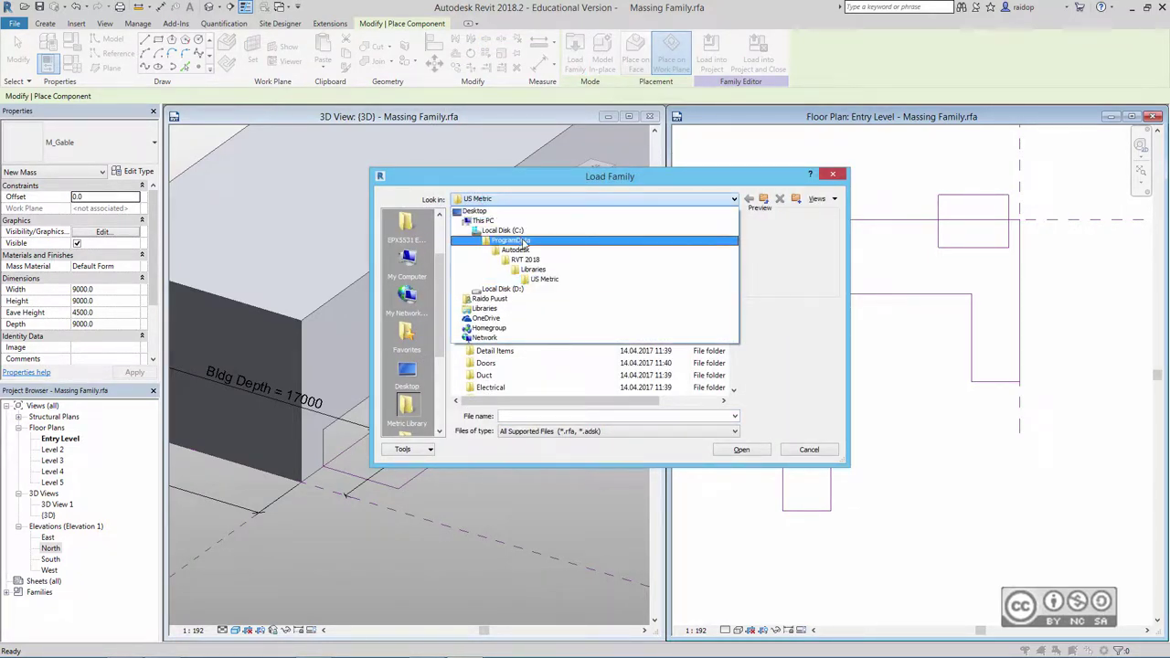
click(551, 288)
scroll(732, 288, down, 2)
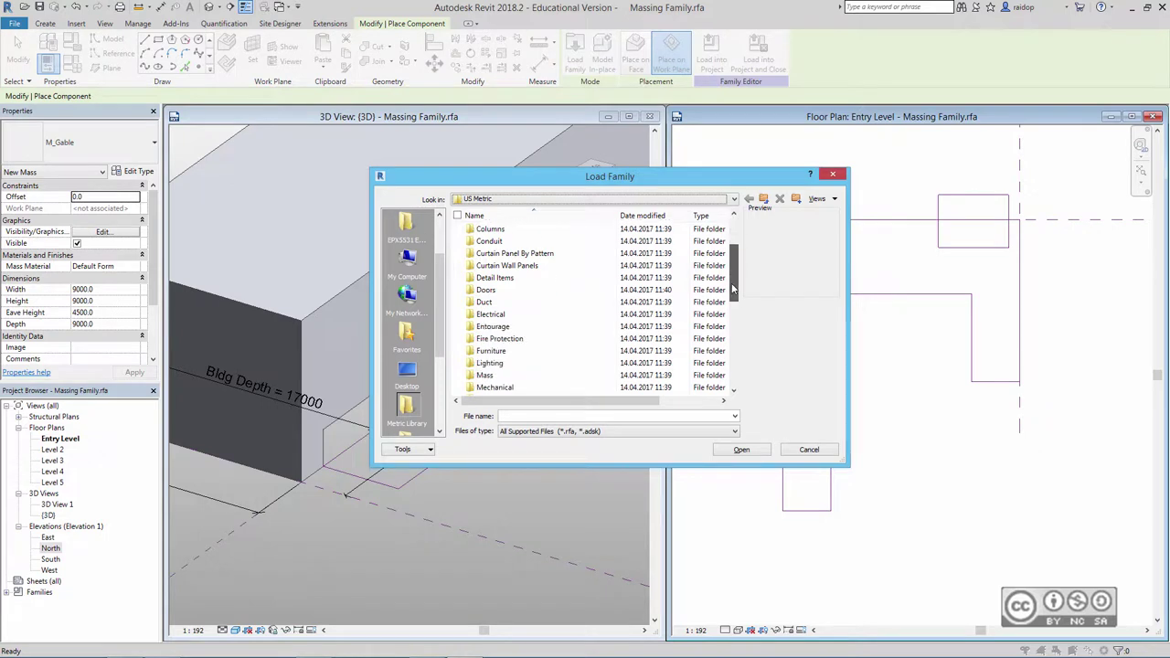
scroll(732, 288, down, 2)
double_click(485, 326)
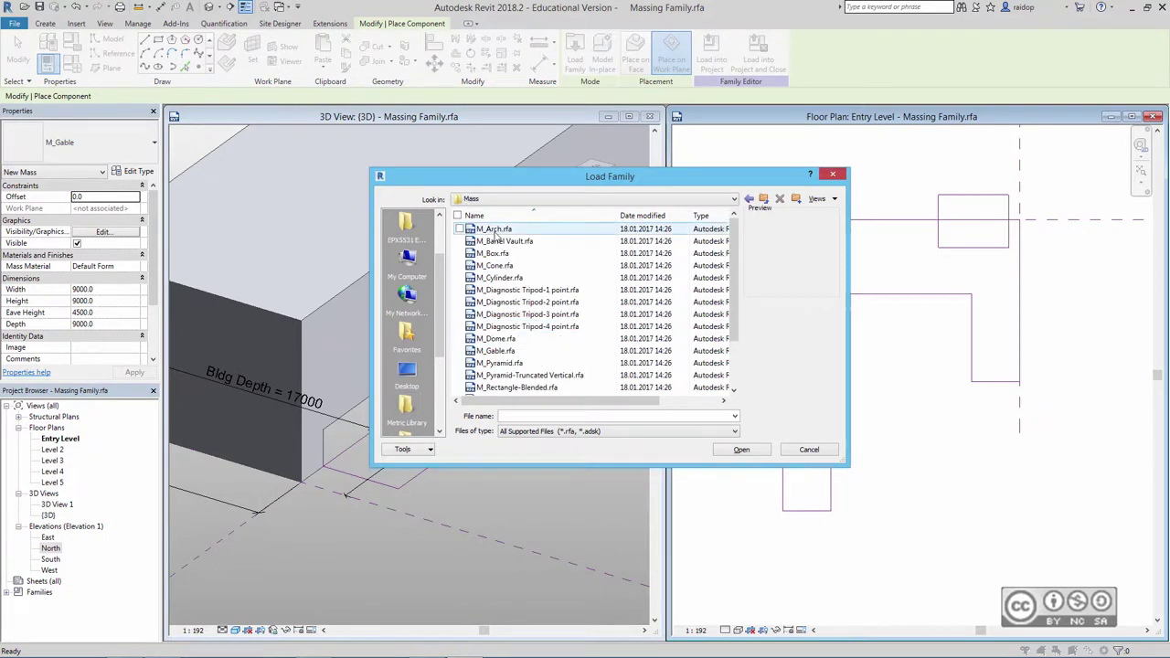
- Select and load M_Arch, M_Barrel Vault, M_Box, M_Cone and M_Cylinder
click(494, 230)
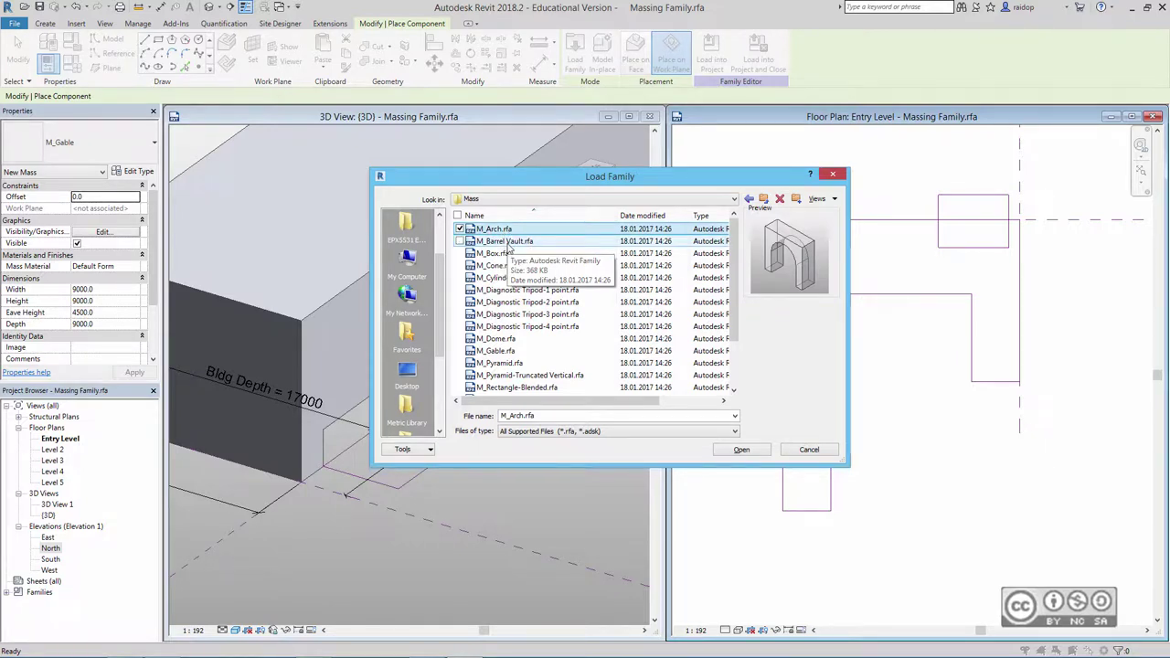
click(510, 244)
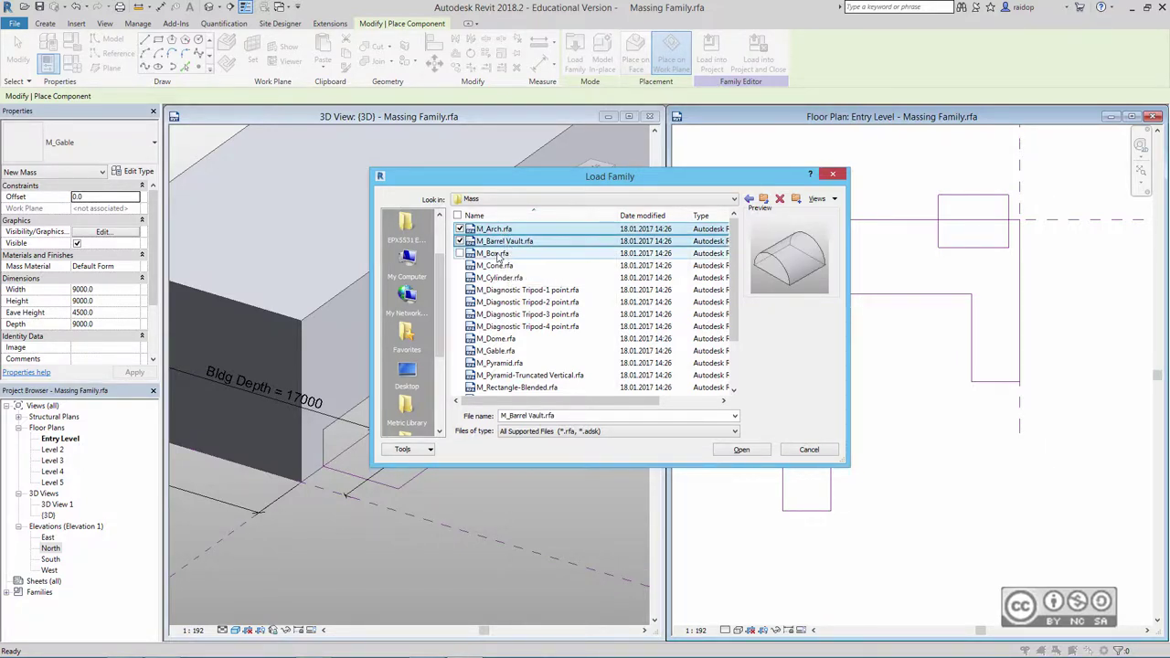
ctrl+click(499, 255)
ctrl+click(497, 266)
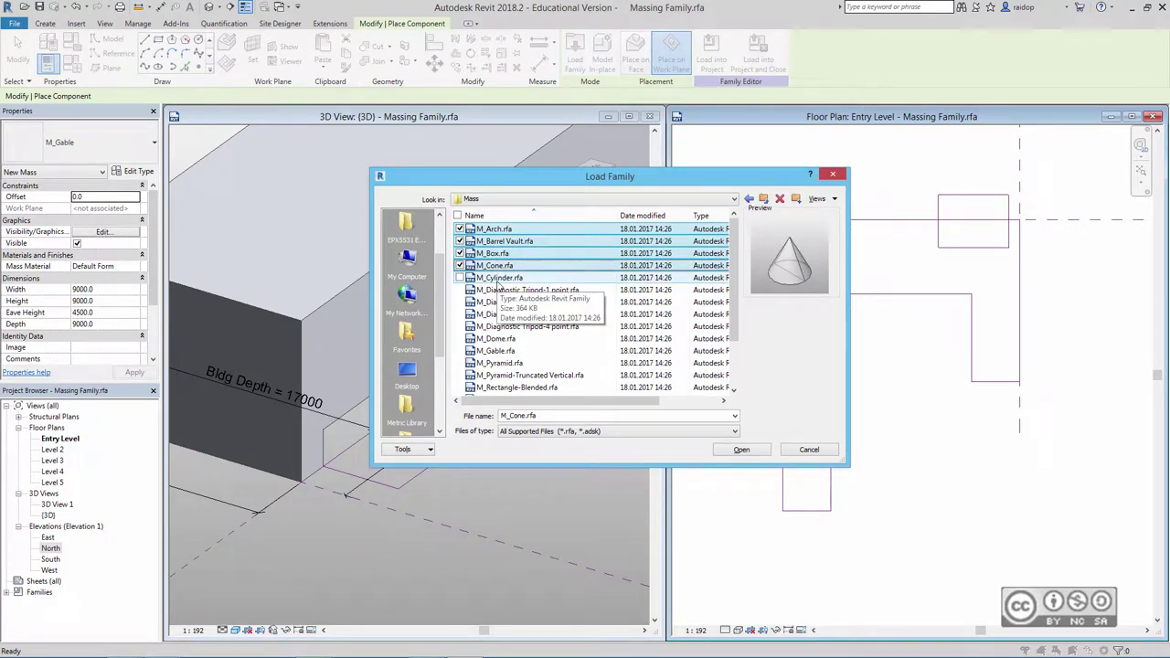
ctrl+click(499, 277)
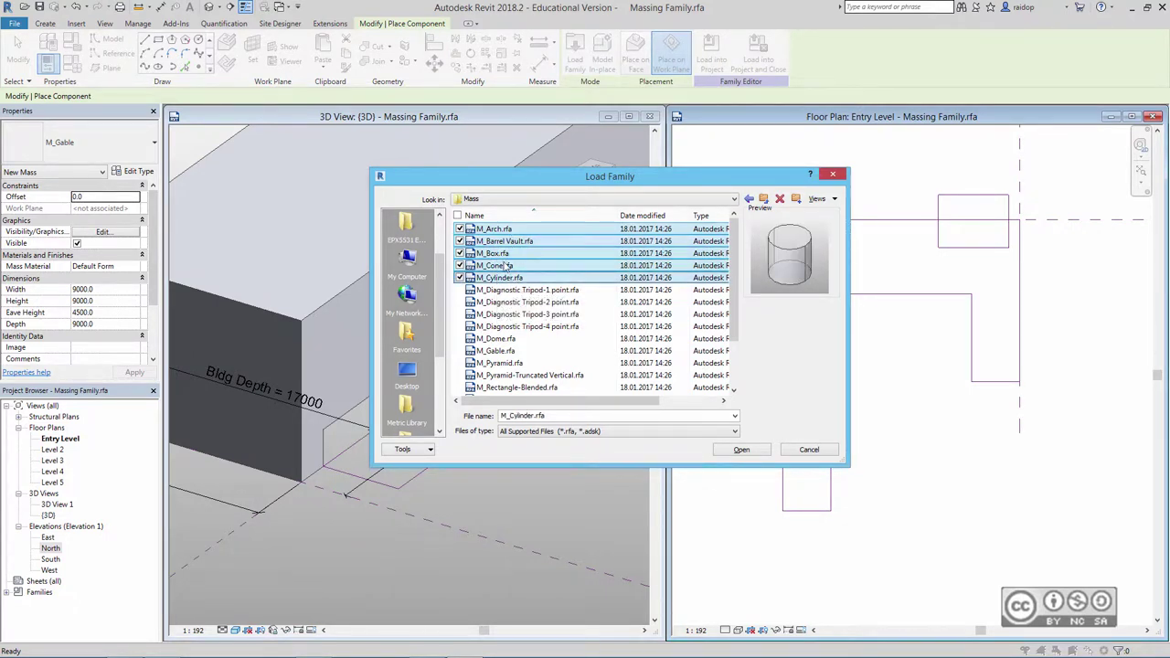
click(753, 452)
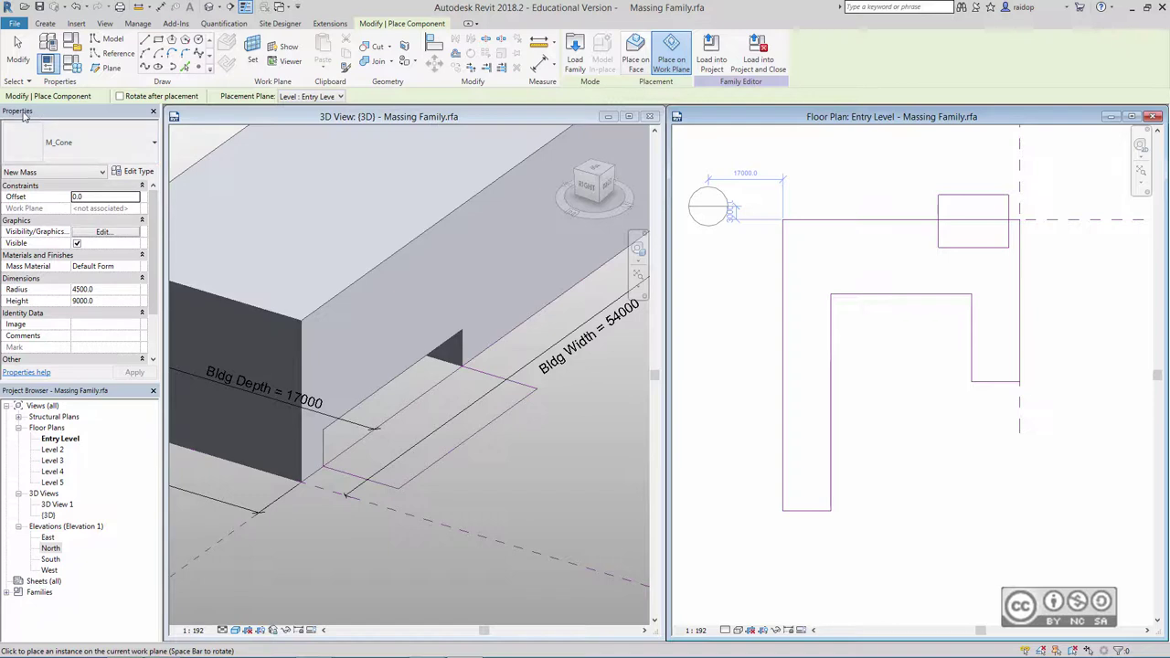
- Choose the M_Arch type and set Width 16000 and Opening Width 8000
click(105, 143)
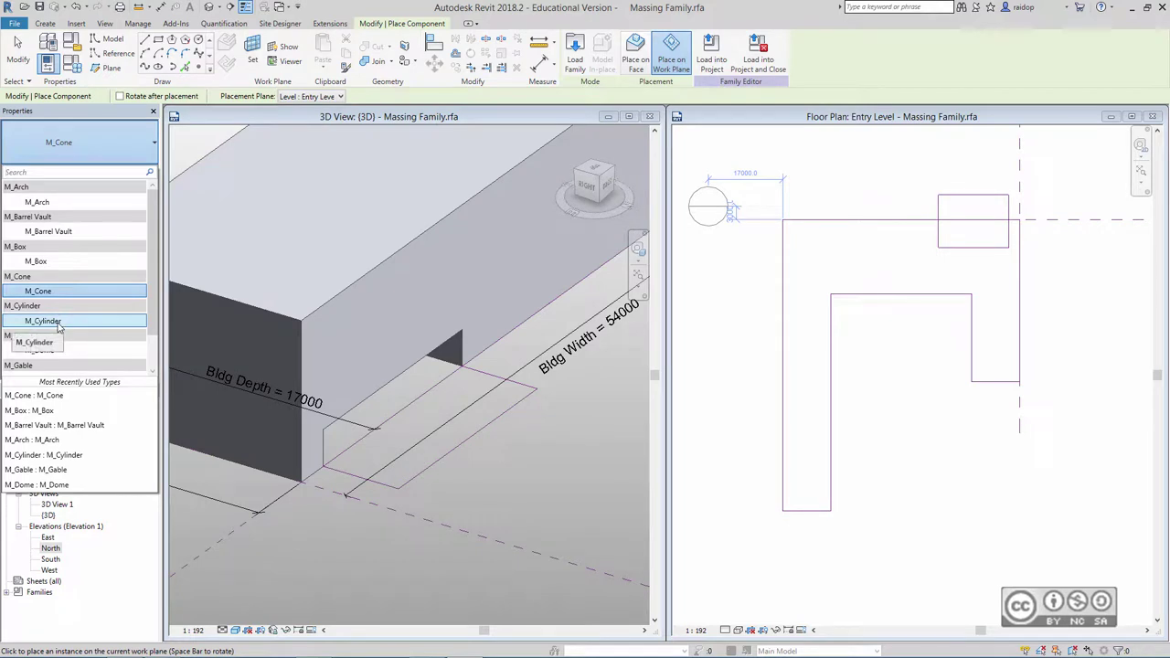
click(44, 203)
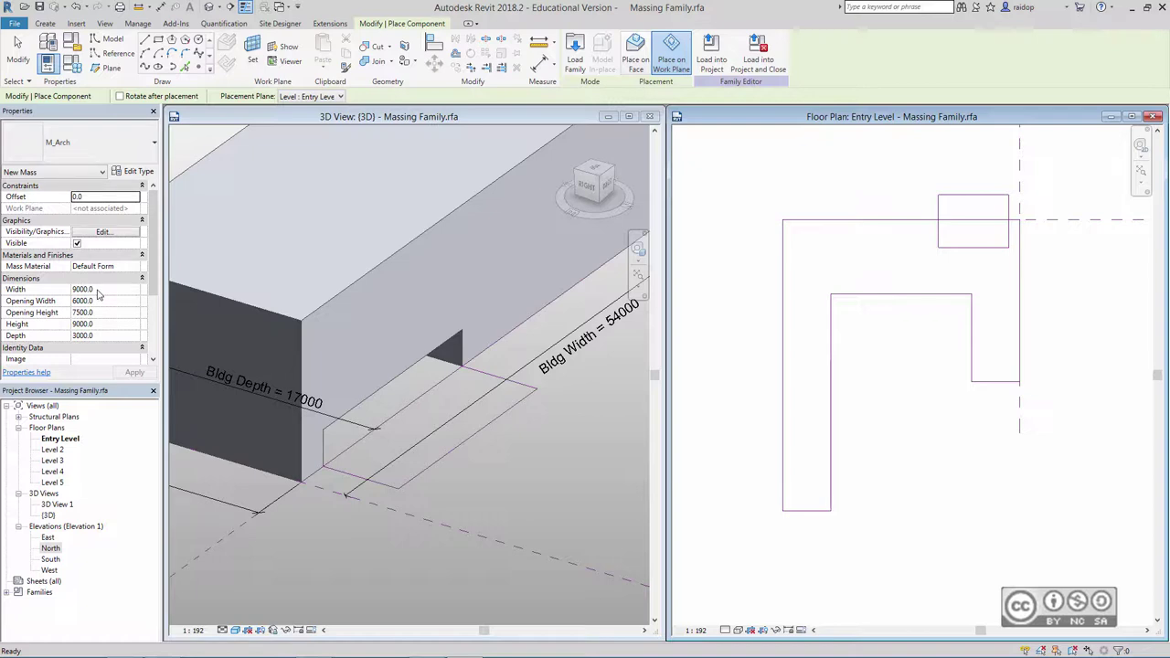
click(106, 289)
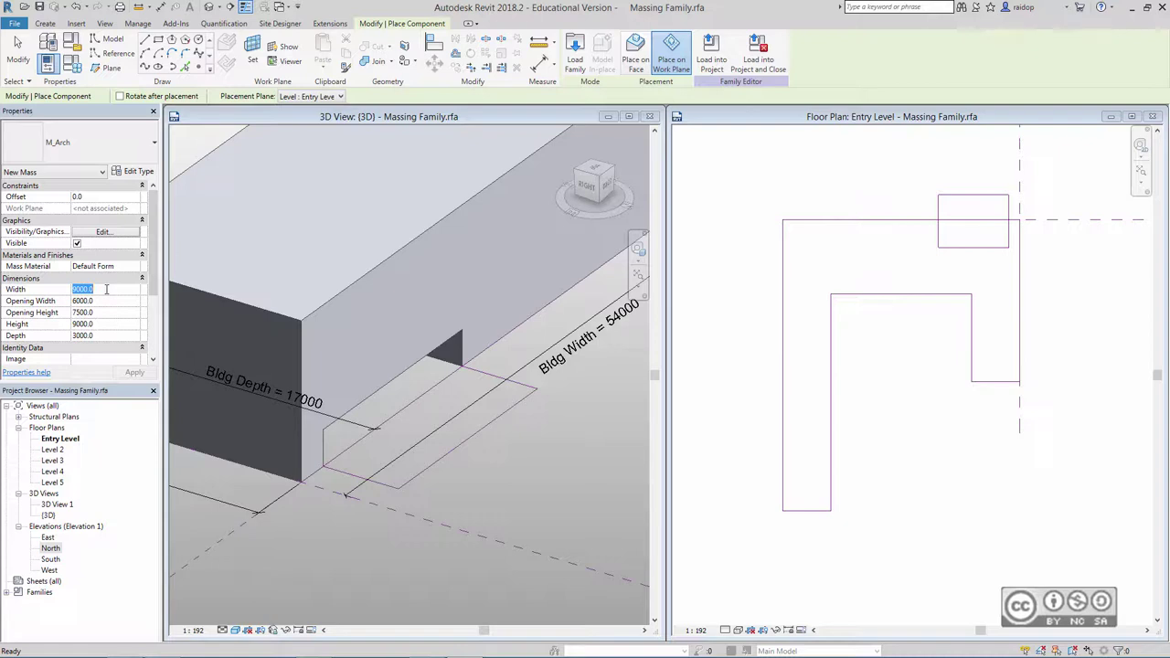
text(16)
click(106, 301)
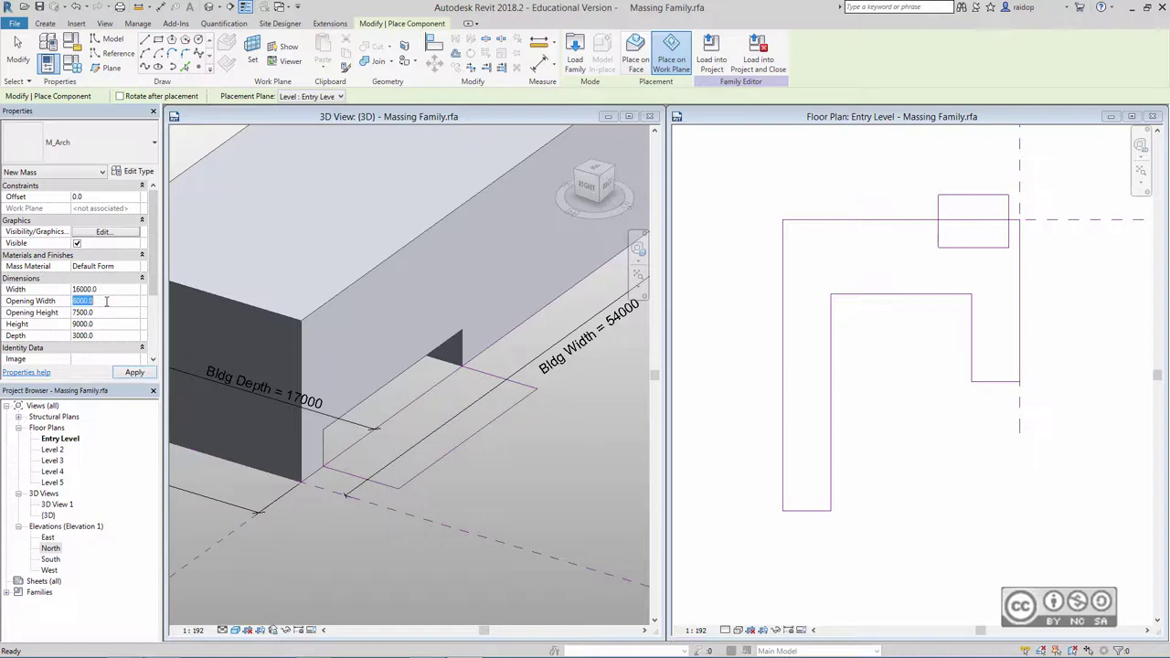
text(8000)
click(115, 315)
- Set the arch's Opening Height 5000, Height 6400 and Depth 2000
text(5000)
click(114, 325)
text(6400)
click(115, 336)
text(2)
click(108, 325)
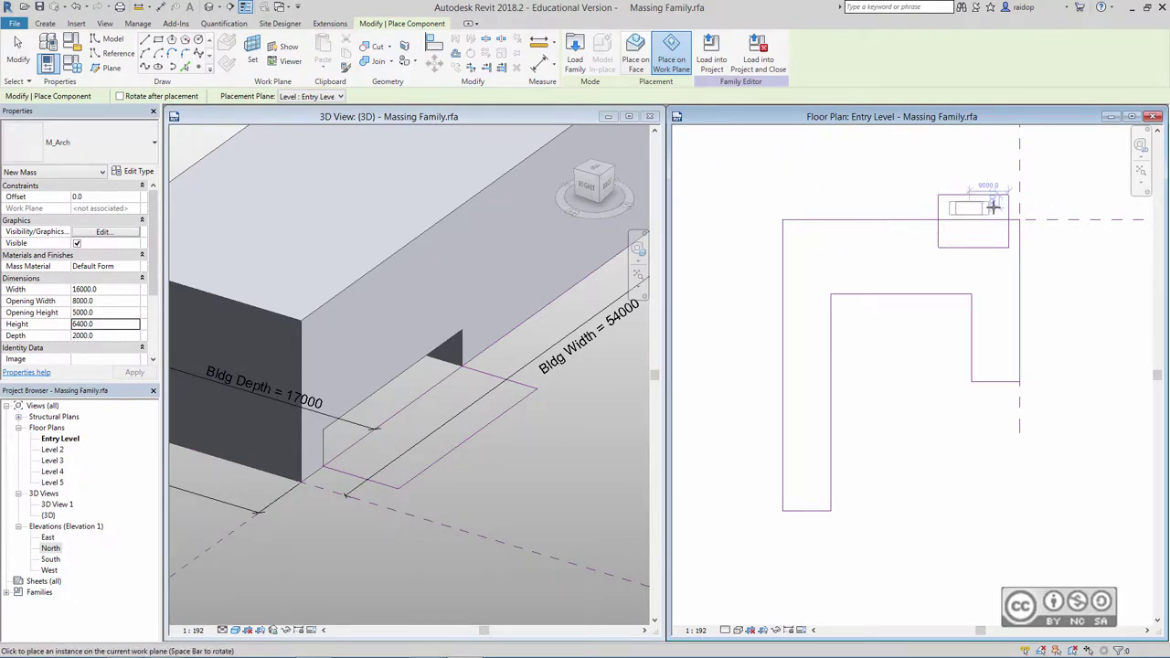
scroll(976, 213, up, 1)
scroll(969, 214, up, 1)
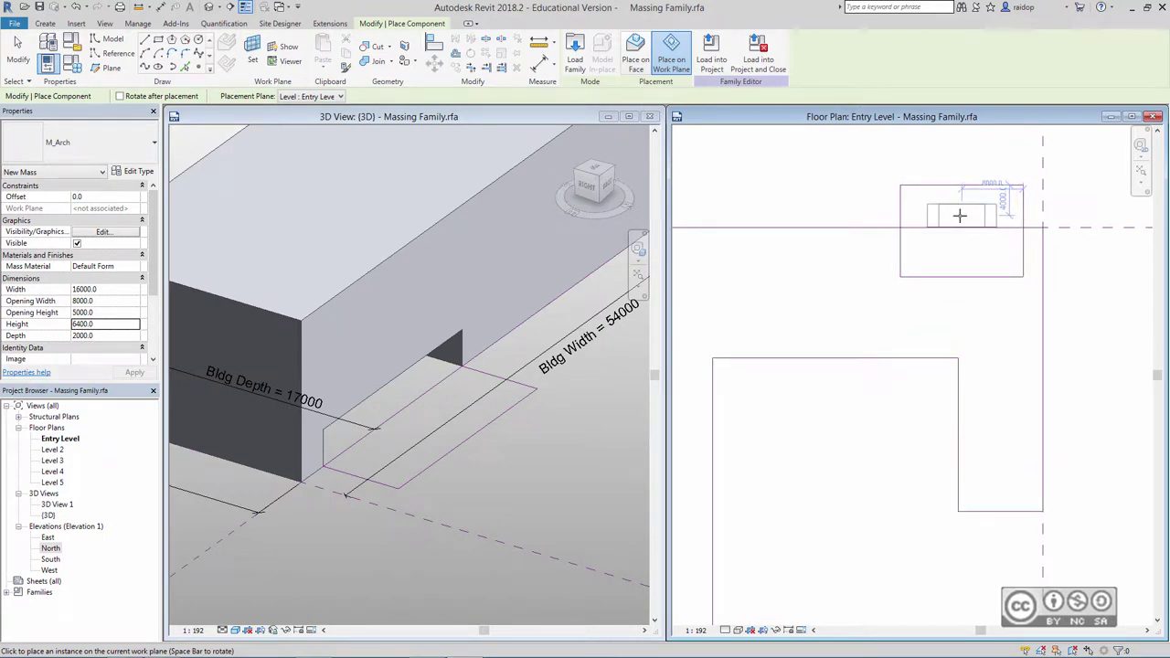
- Place the M_Arch mass near the top of the plan and finish placing
click(960, 215)
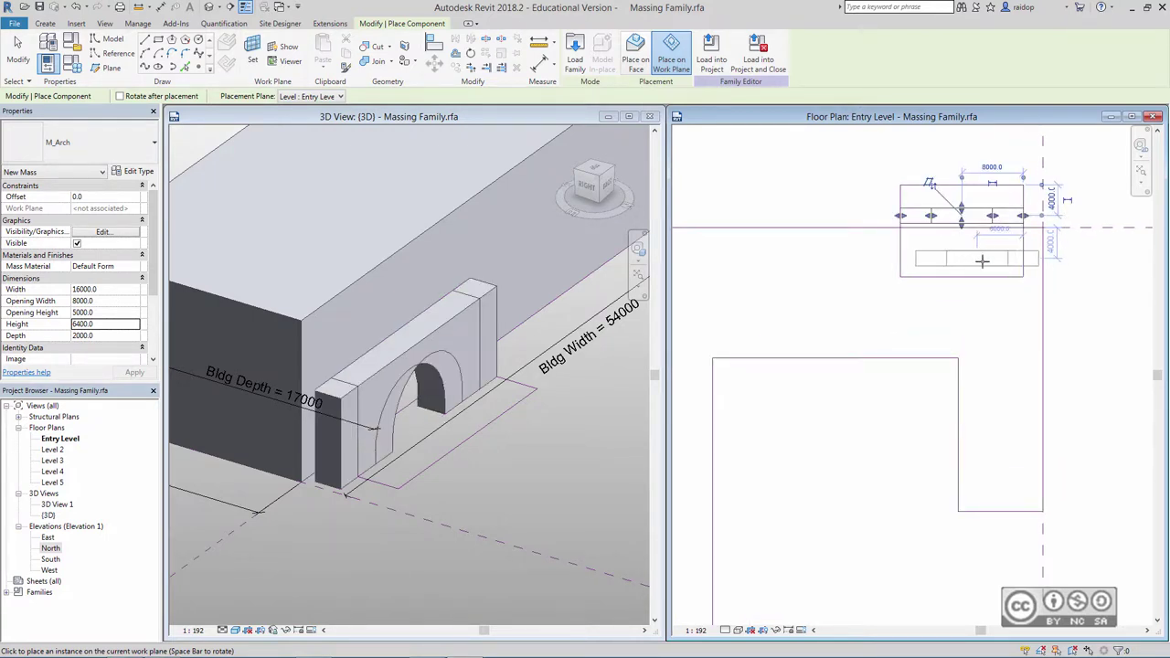
scroll(985, 194, up, 2)
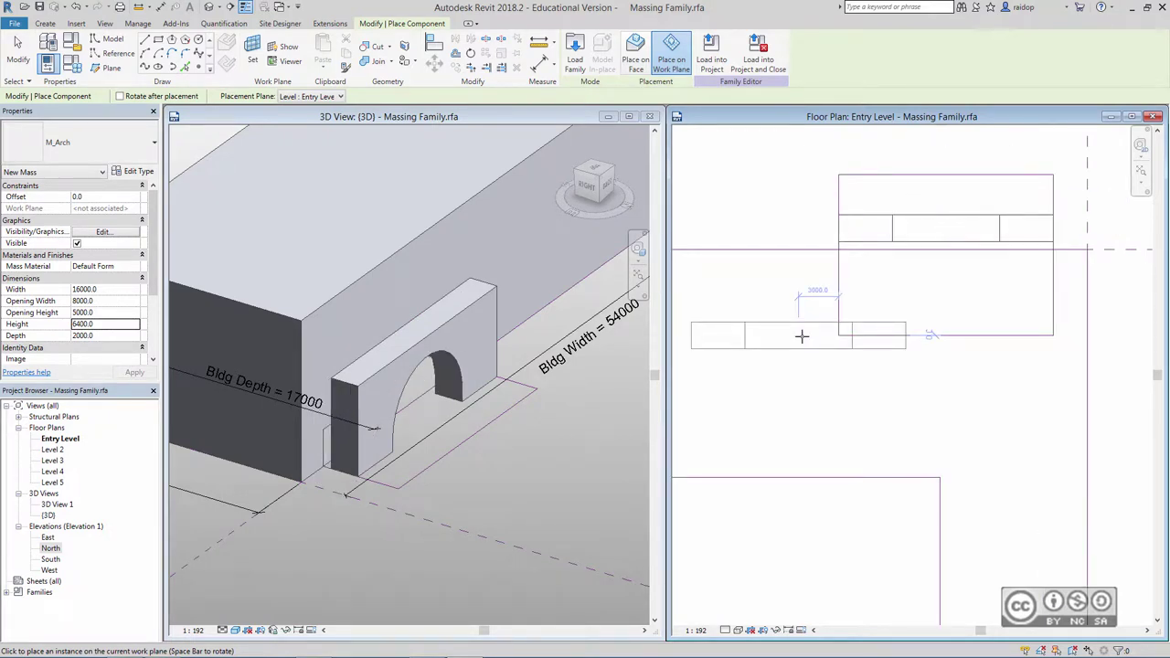
key(Escape)
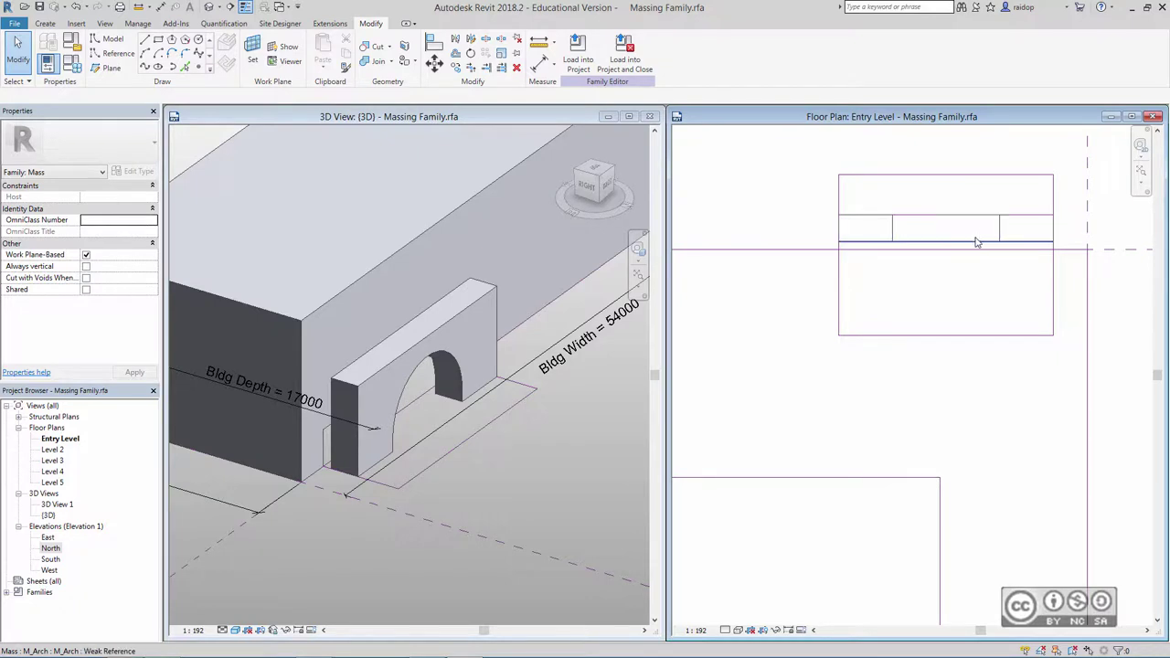
- Align the arch's edge to the footprint reference line and lock it
key(Tab)
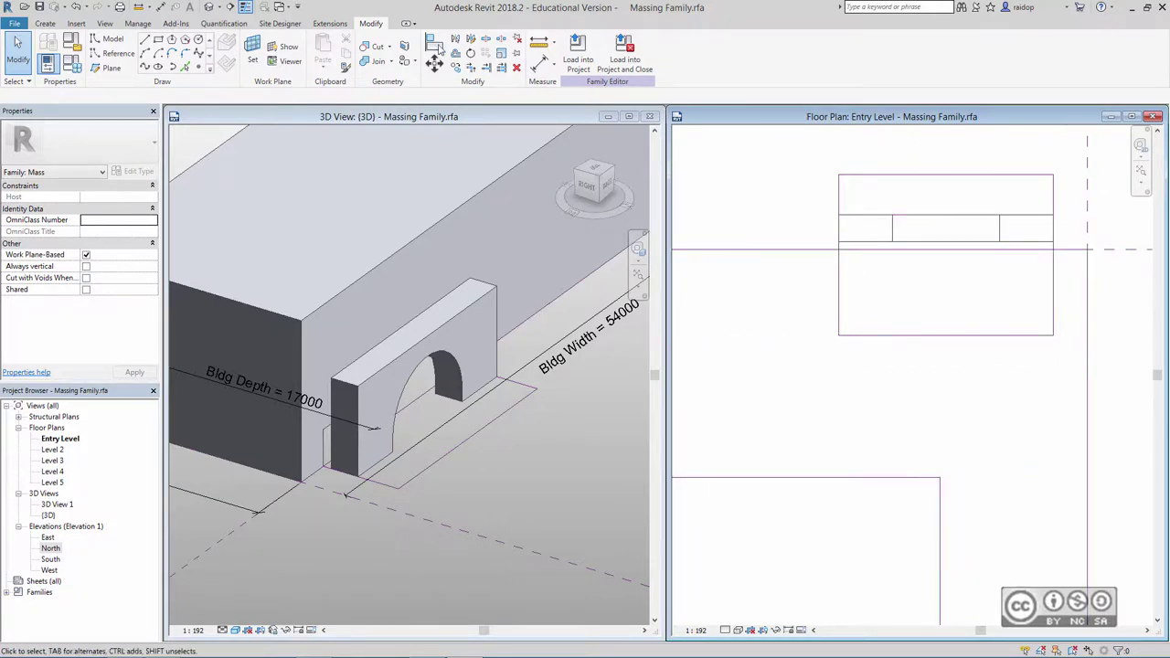
key(a)
key(l)
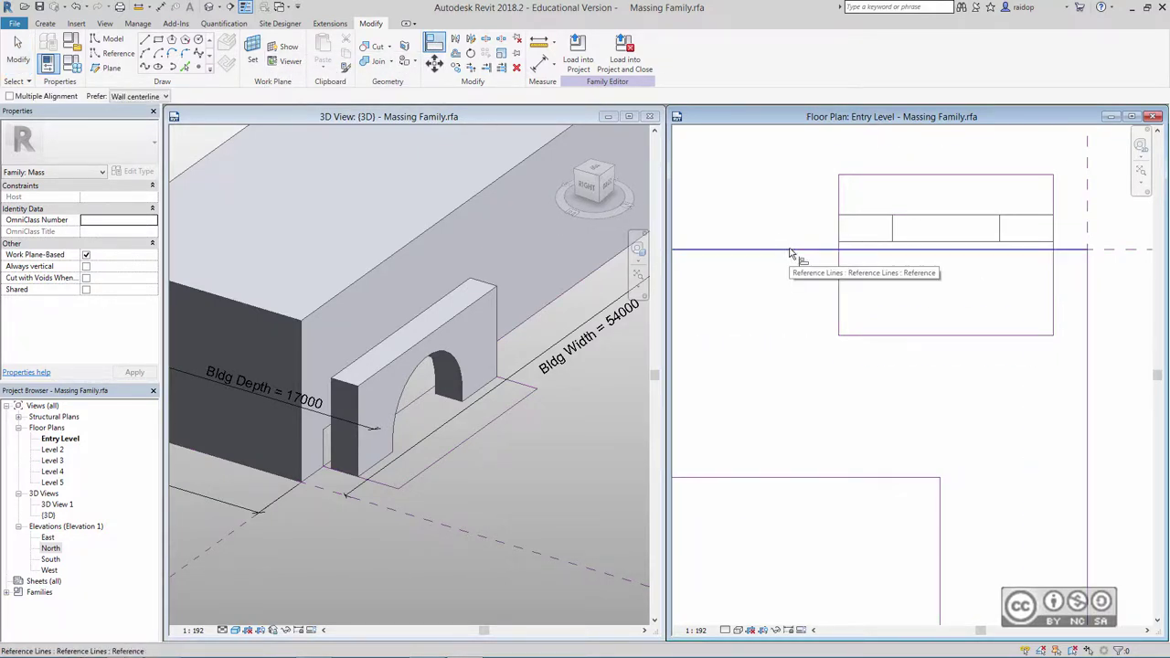
click(1066, 253)
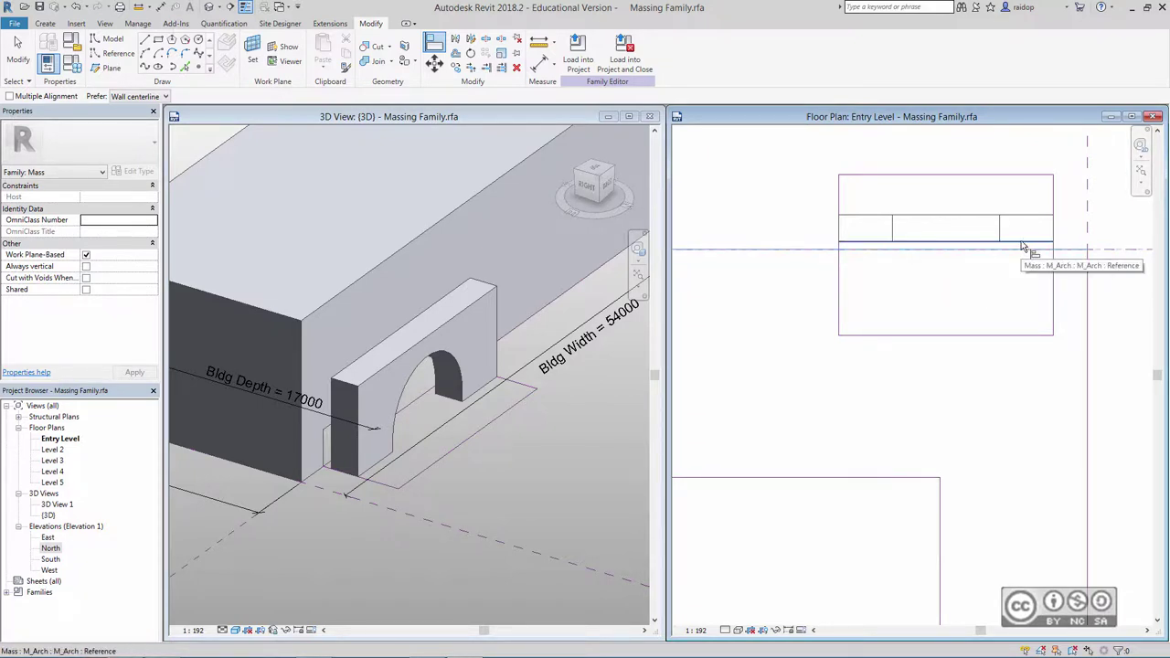
click(1022, 242)
click(858, 270)
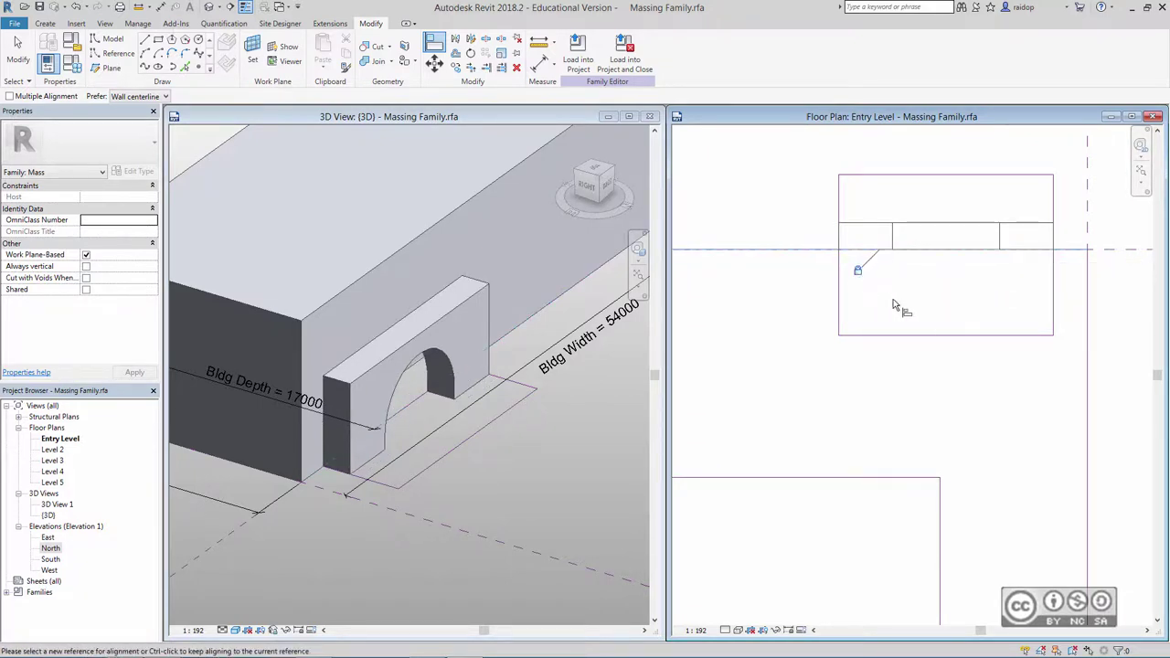
key(Escape)
key(Escape)
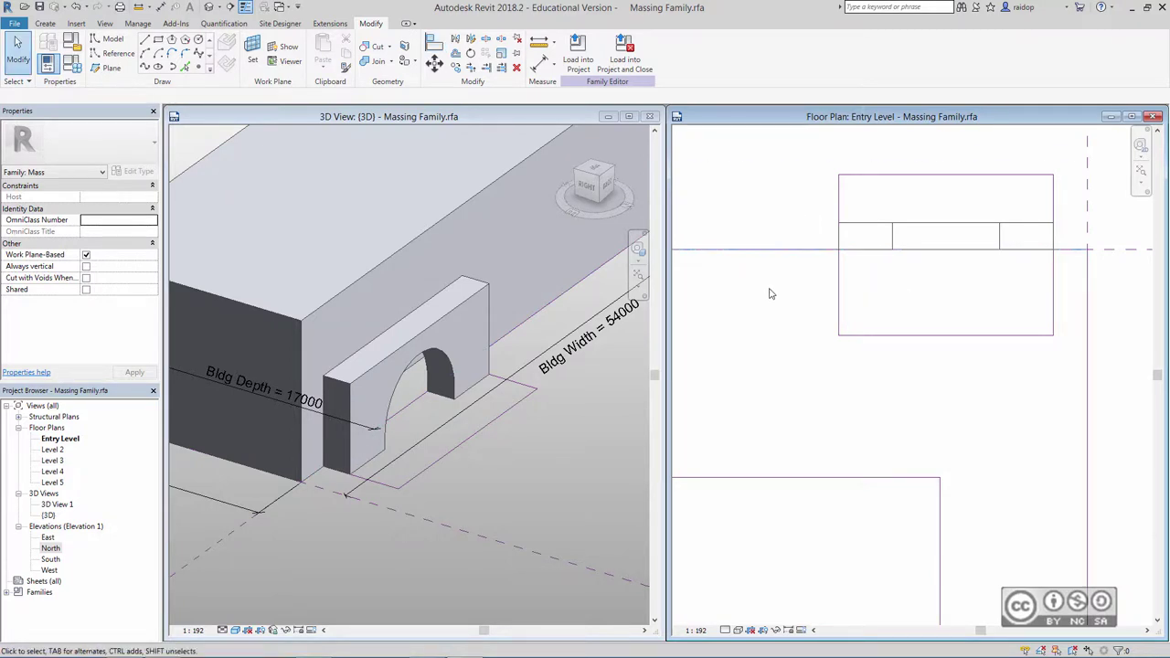
- Zoom out and pan the Entry Level plan to show the whole L-shaped outline
scroll(805, 311, down, 2)
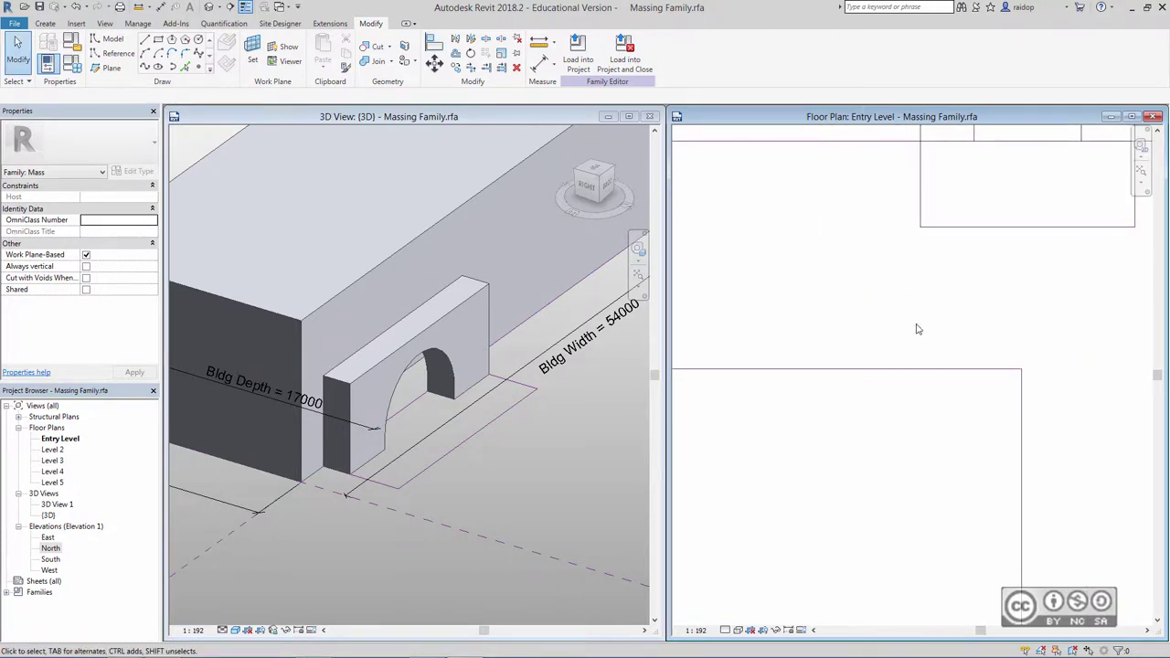
scroll(831, 334, down, 1)
mouse_move(831, 335)
middle_down()
mouse_move(863, 335)
mouse_move(854, 298)
middle_up()
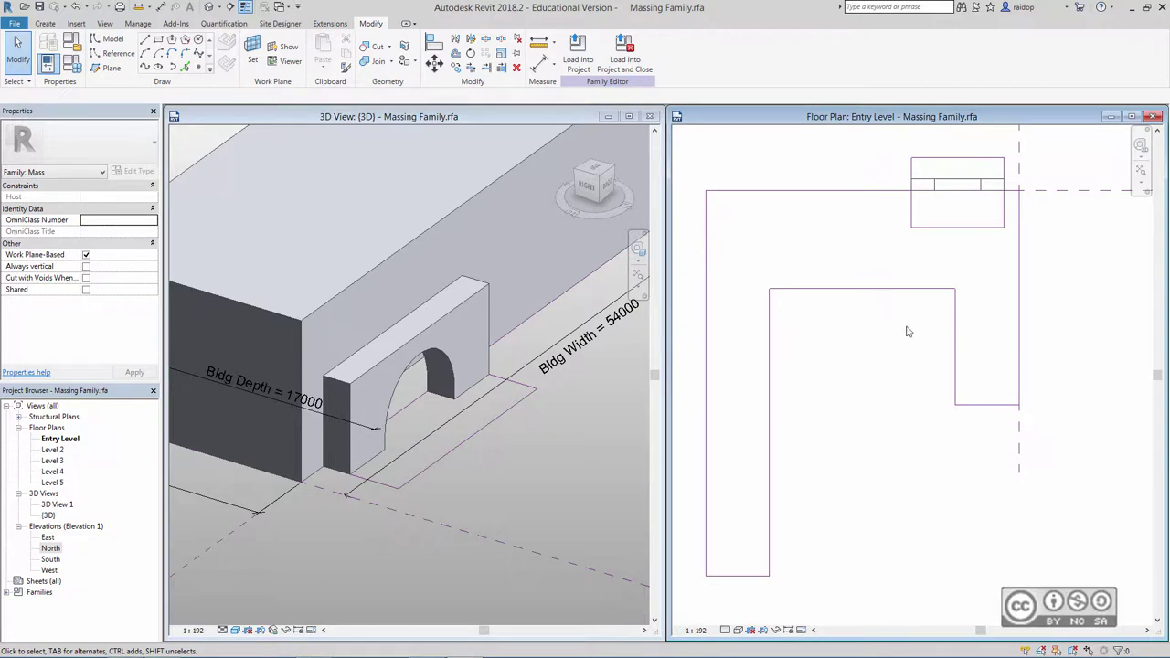
scroll(781, 324, up, 2)
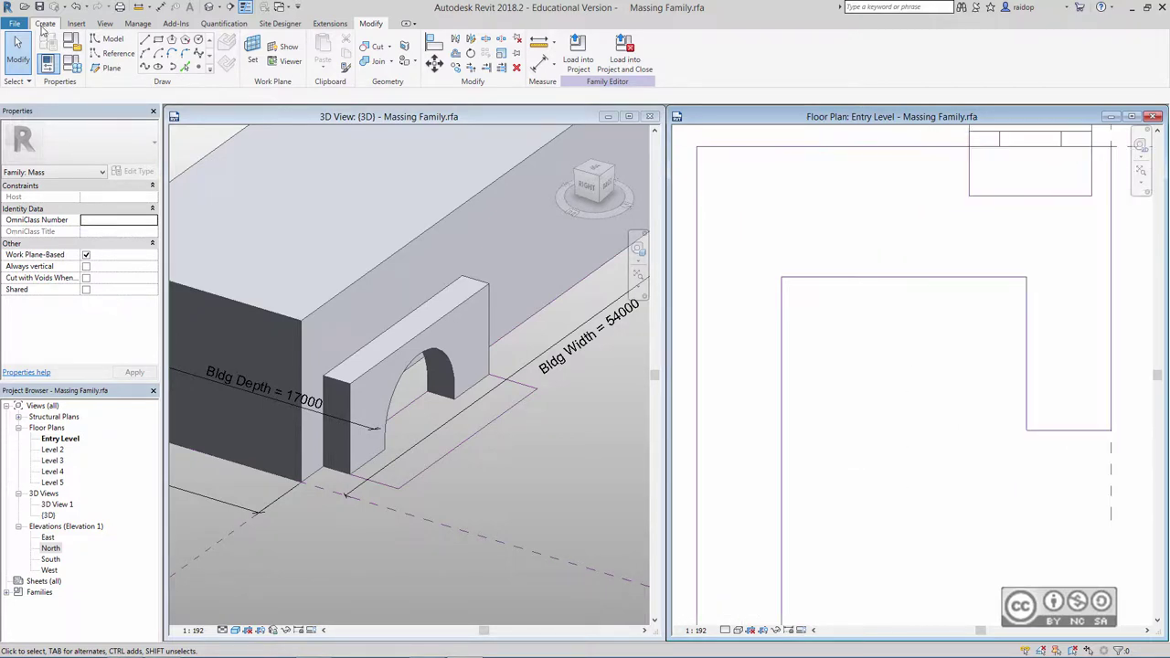
- Place an M_Box mass inside the courtyard of the building footprint
click(45, 23)
click(318, 53)
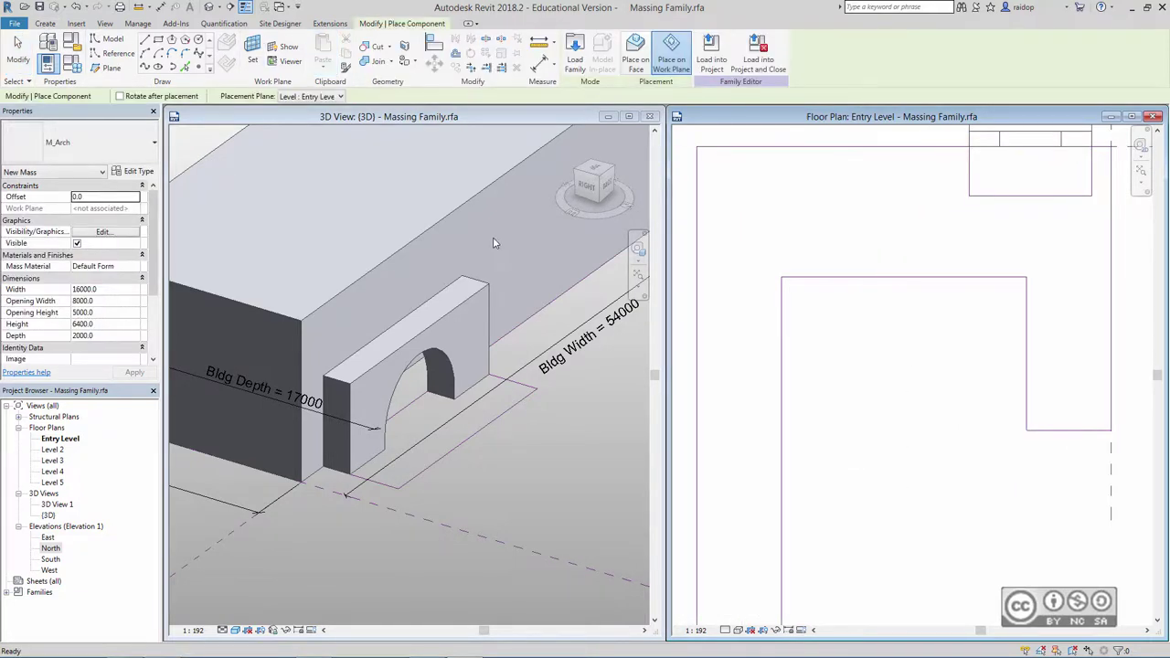
click(74, 146)
click(36, 258)
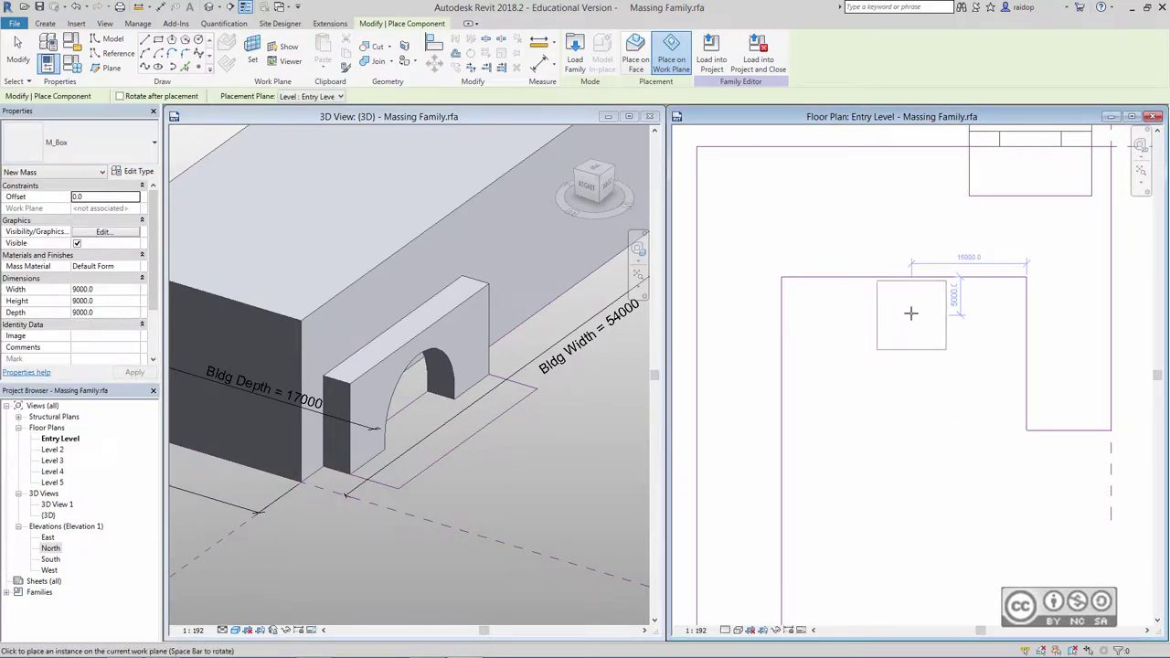
click(911, 314)
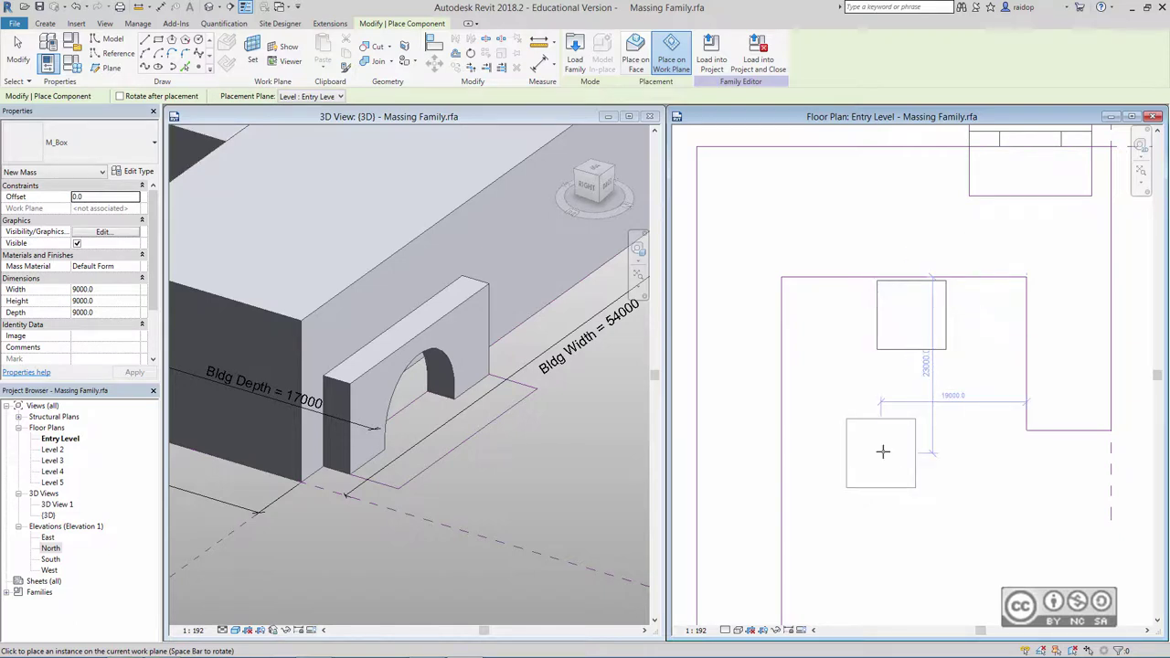
key(Escape)
key(Escape)
- Orbit the 3D view into the courtyard and select the box mass
click(472, 471)
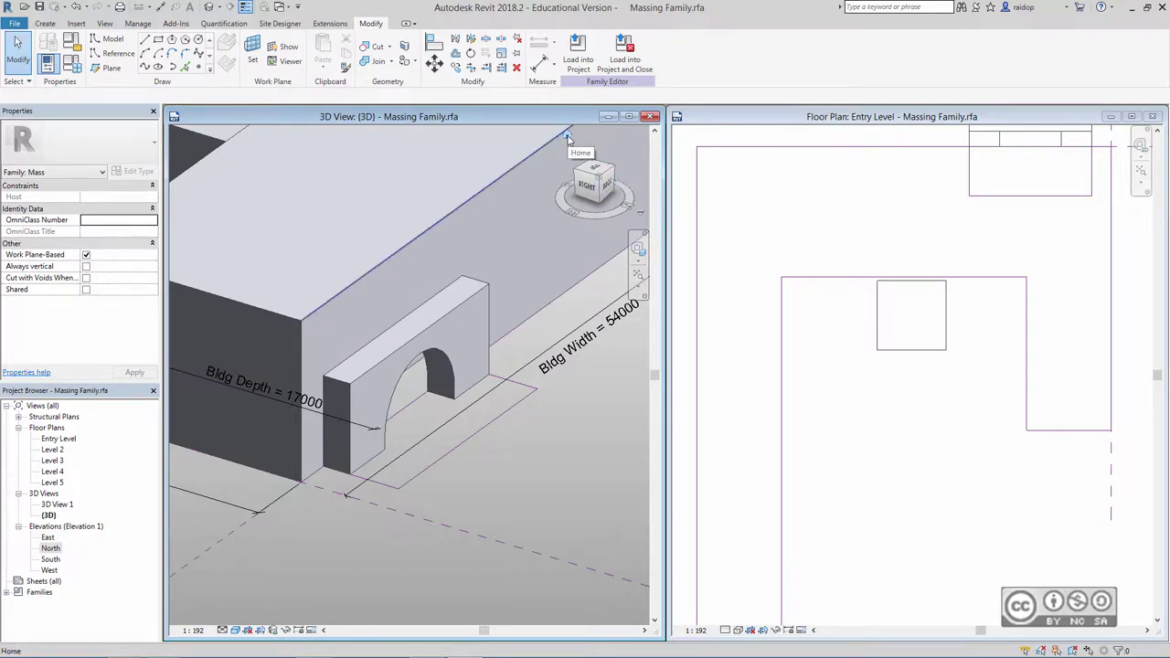
click(567, 137)
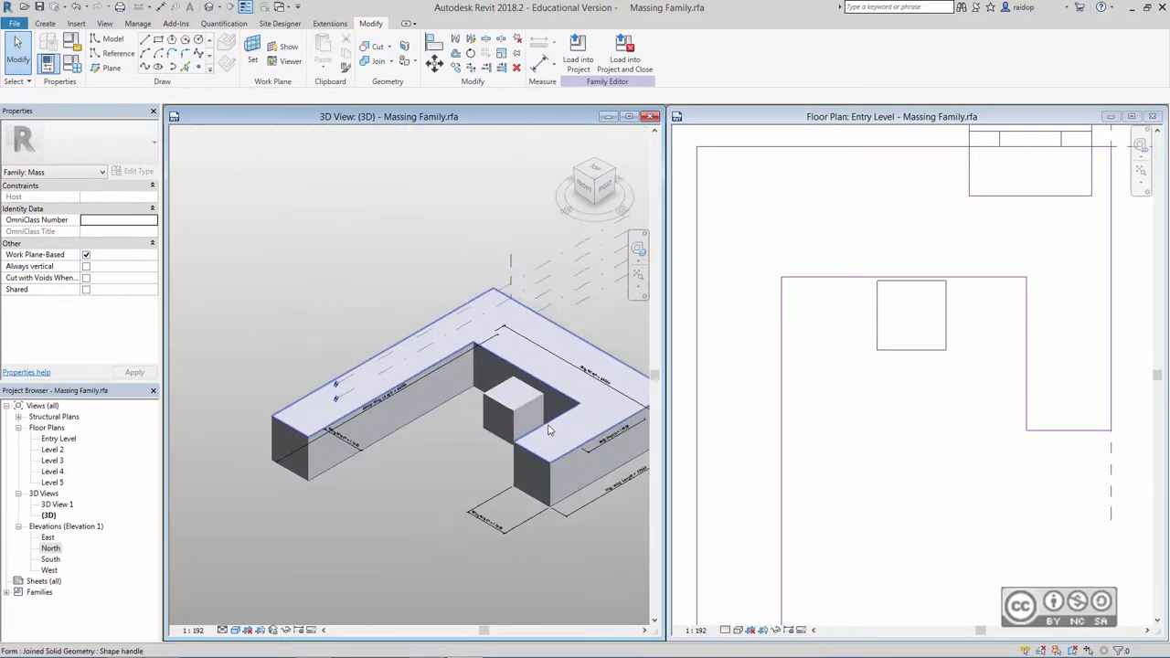
scroll(420, 343, up, 3)
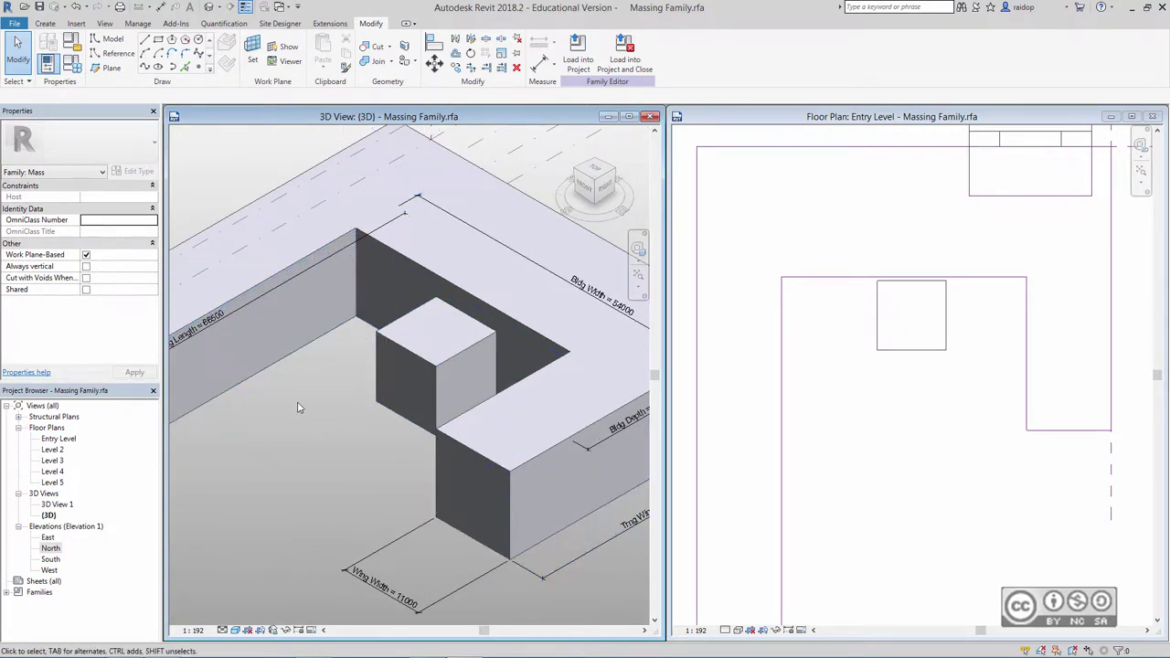
shift+middle_drag(314, 372, 406, 391)
click(406, 392)
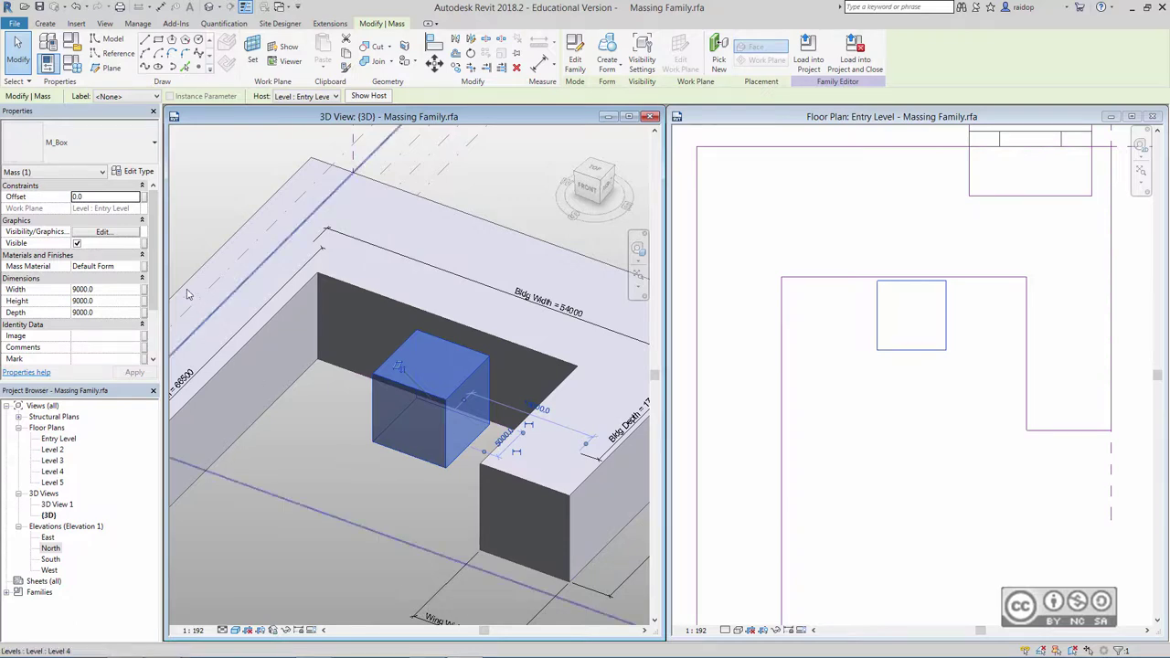
- Change the box to M_Gable with Width 6500, Height 7600, Eave Height 6500, Depth 6500
click(79, 146)
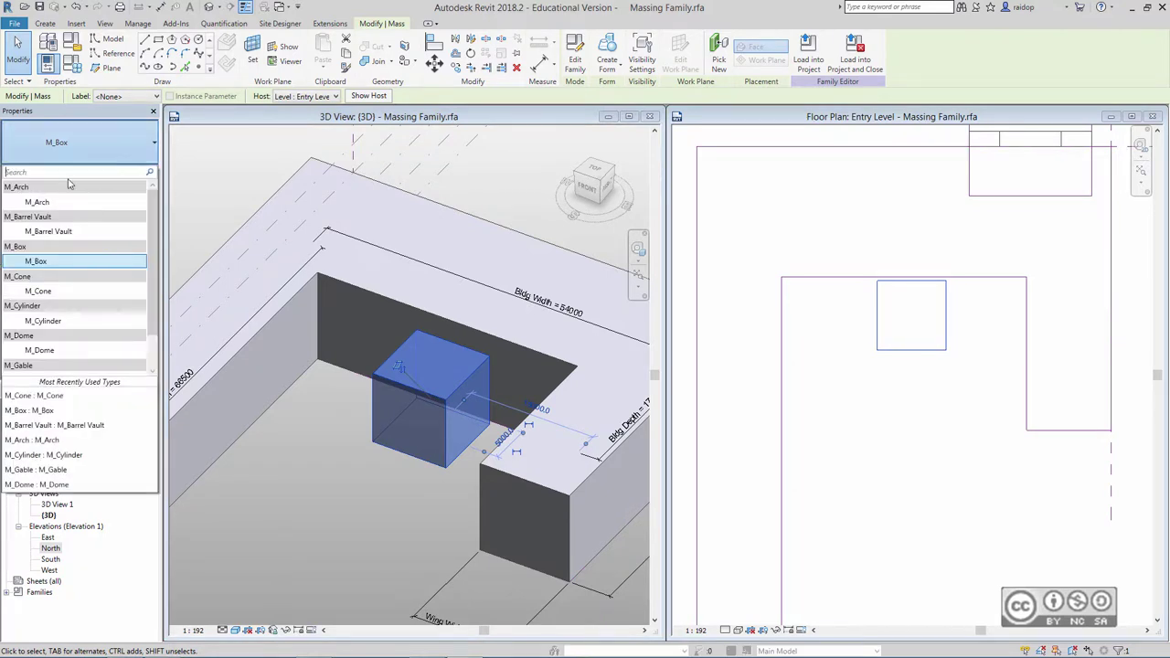
scroll(55, 275, down, 2)
click(55, 348)
click(101, 289)
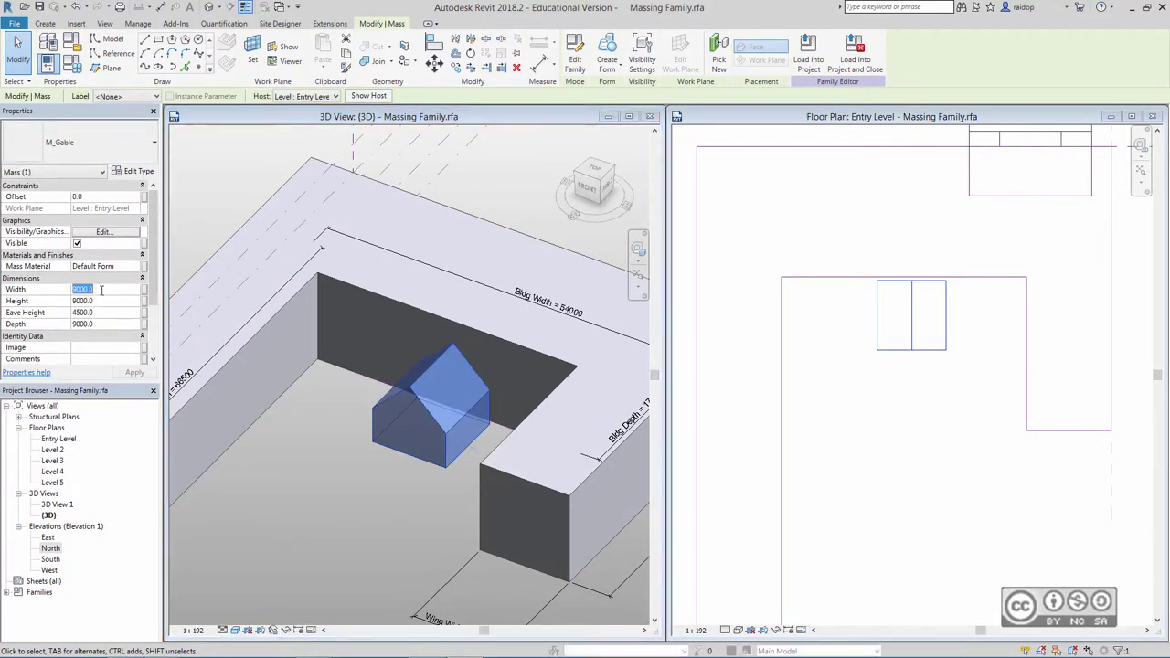
text(6500)
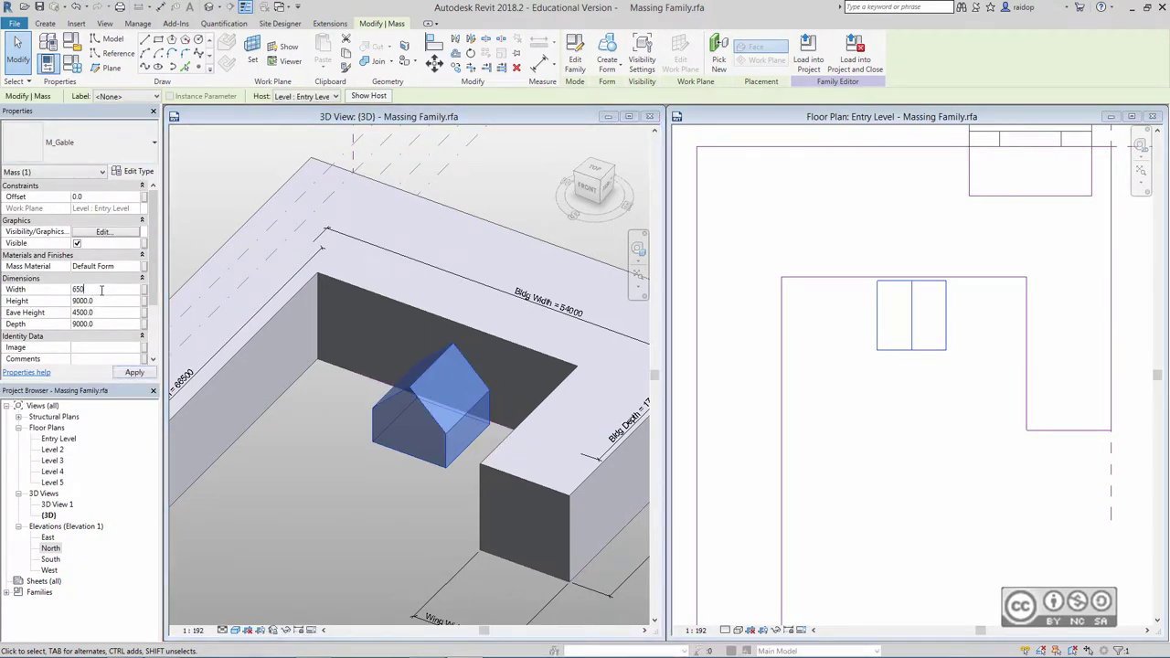
click(107, 300)
text(7600)
click(114, 315)
text(6500)
click(112, 324)
text(6500)
click(135, 372)
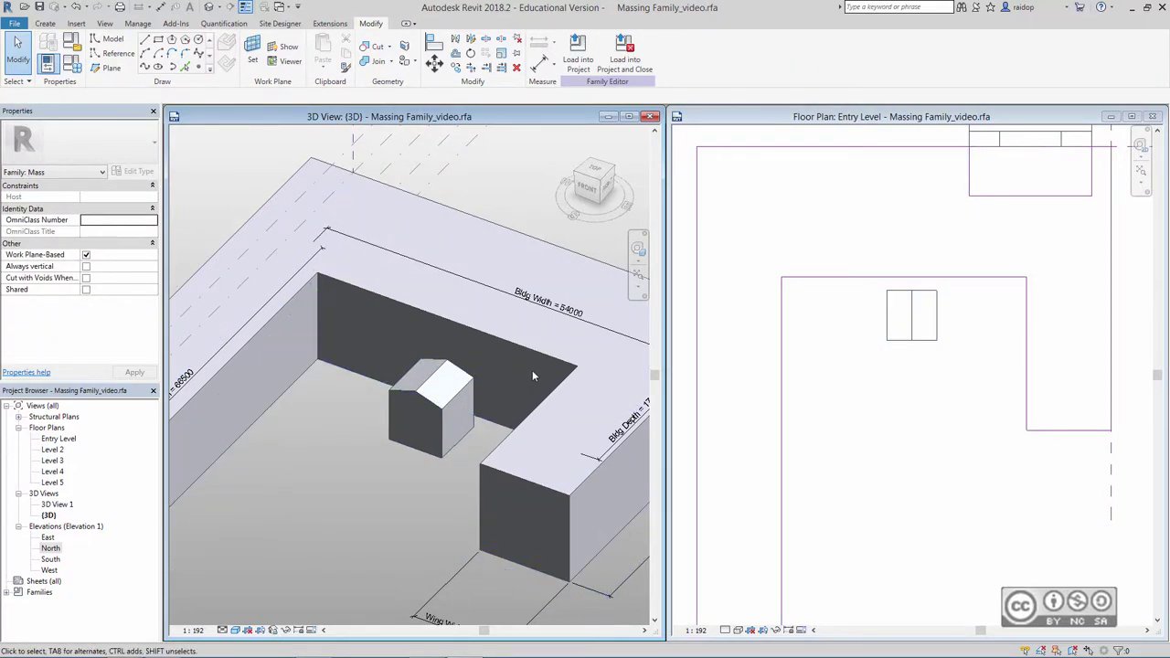
- Align the gable's back face to the courtyard's inner back wall, then select the gable
click(435, 43)
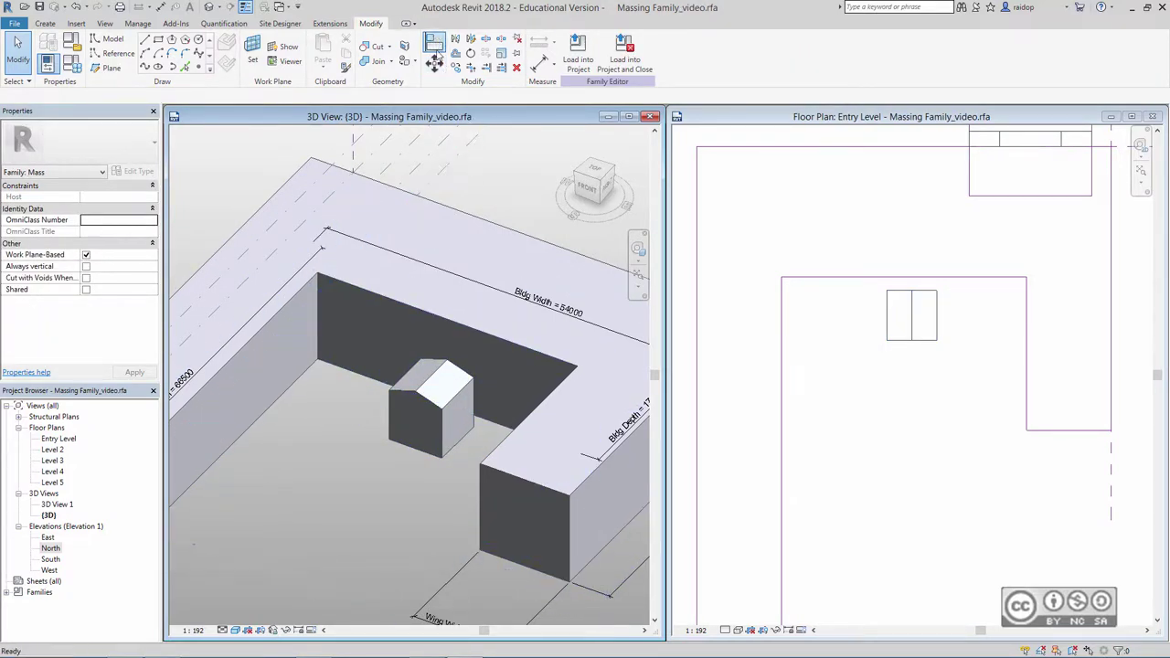
click(439, 331)
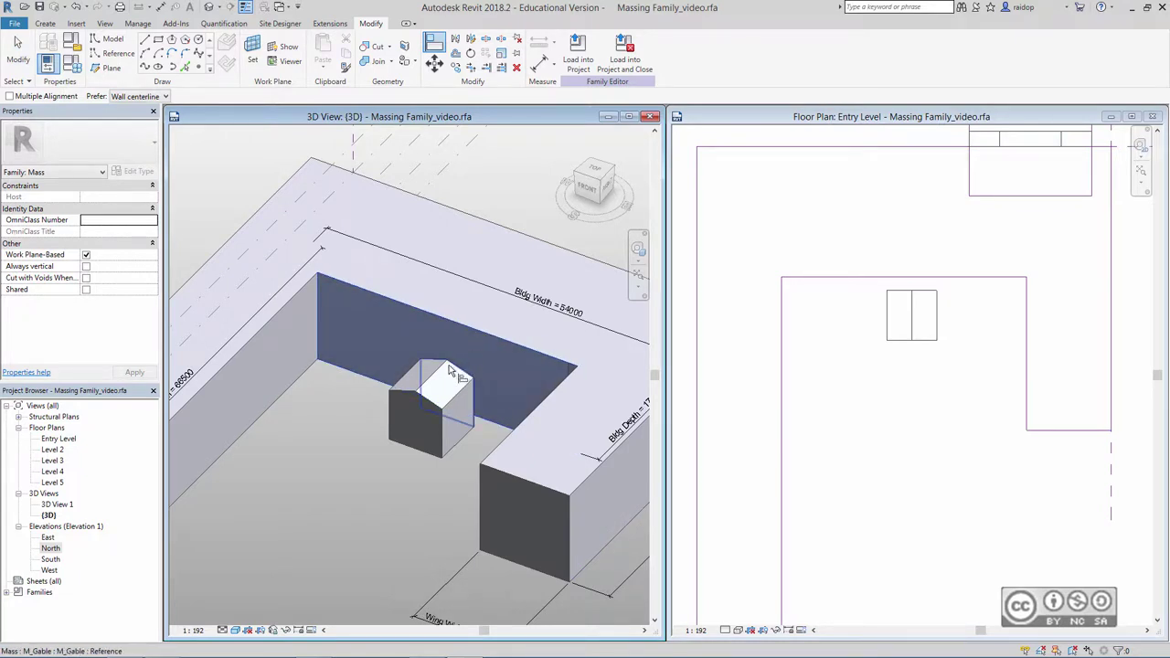
click(460, 372)
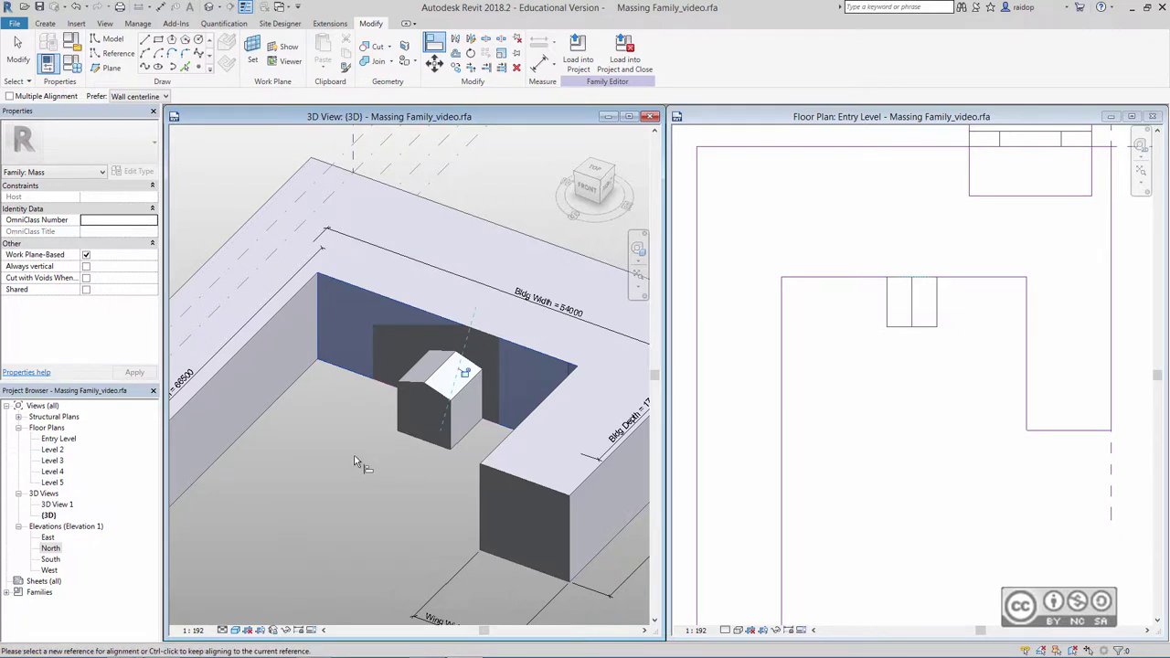
key(Escape)
key(Escape)
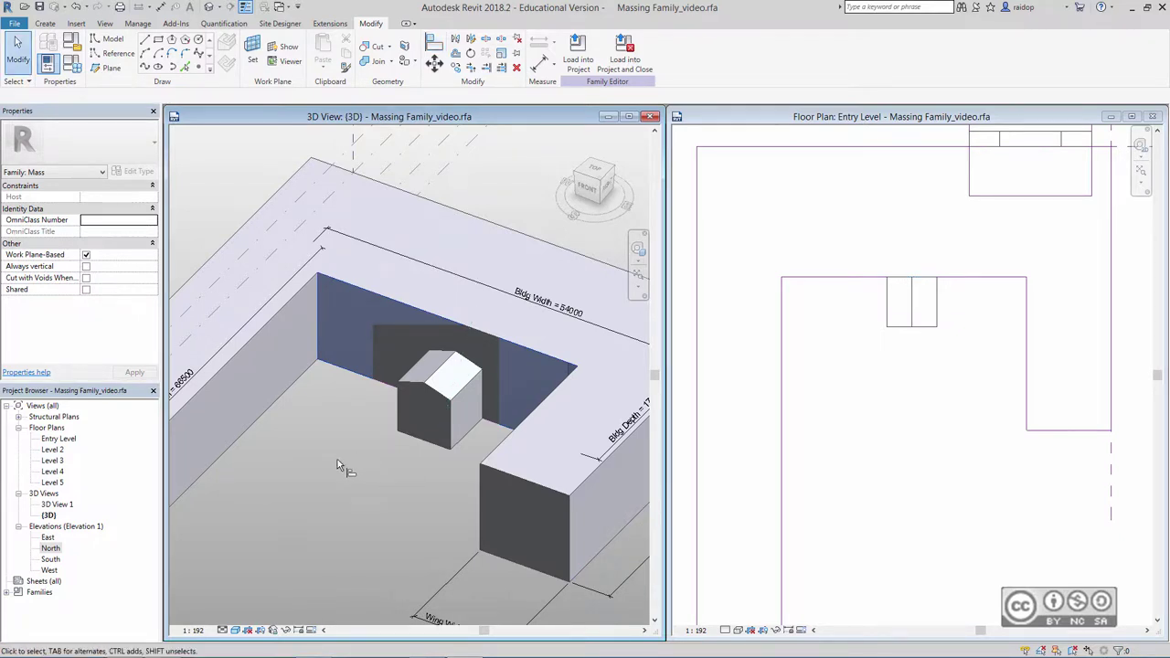
click(430, 435)
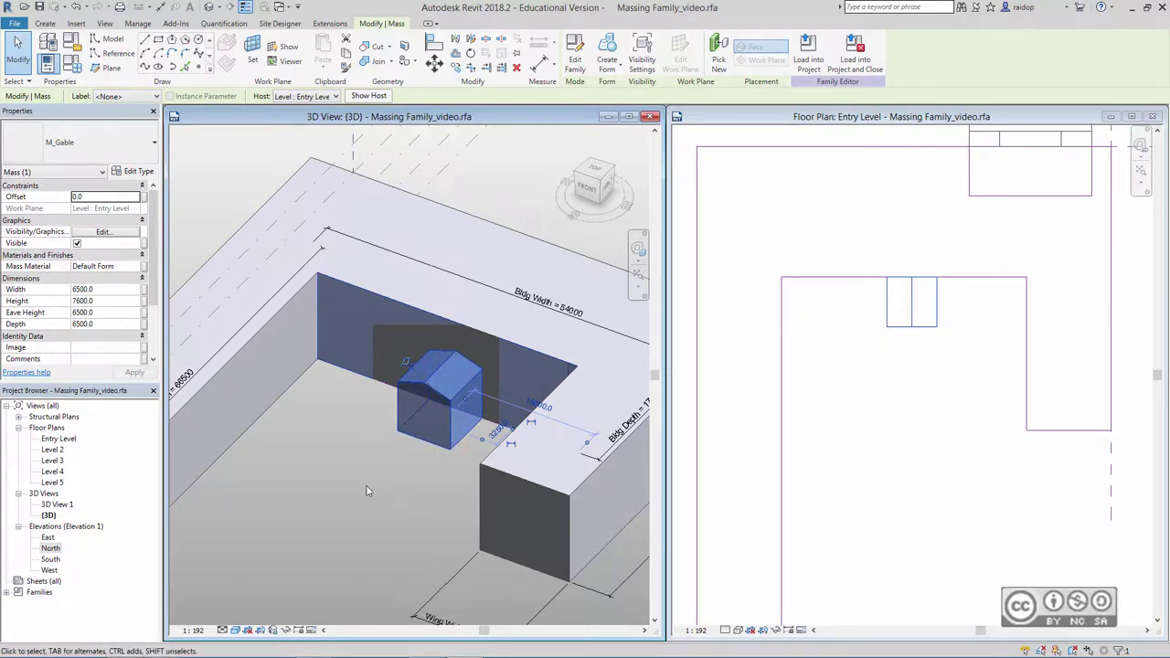
- Set the gable's Height to 6500 and Eave Height to 7600, then deselect it
click(92, 301)
double_click(82, 301)
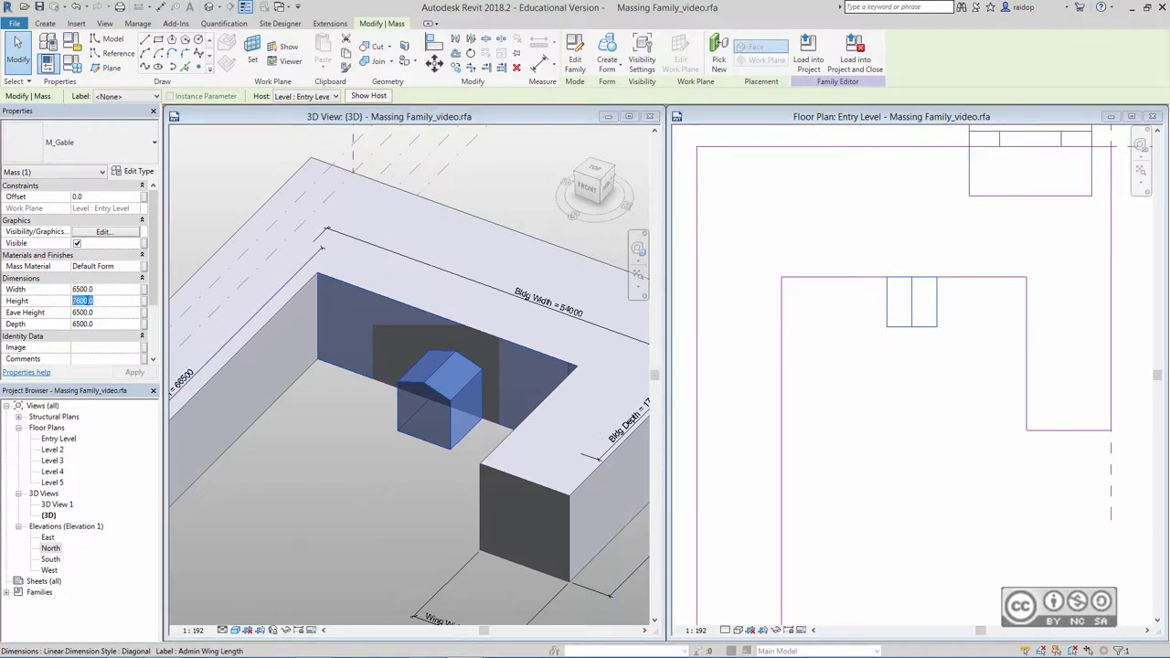
text(6500)
click(104, 313)
double_click(82, 313)
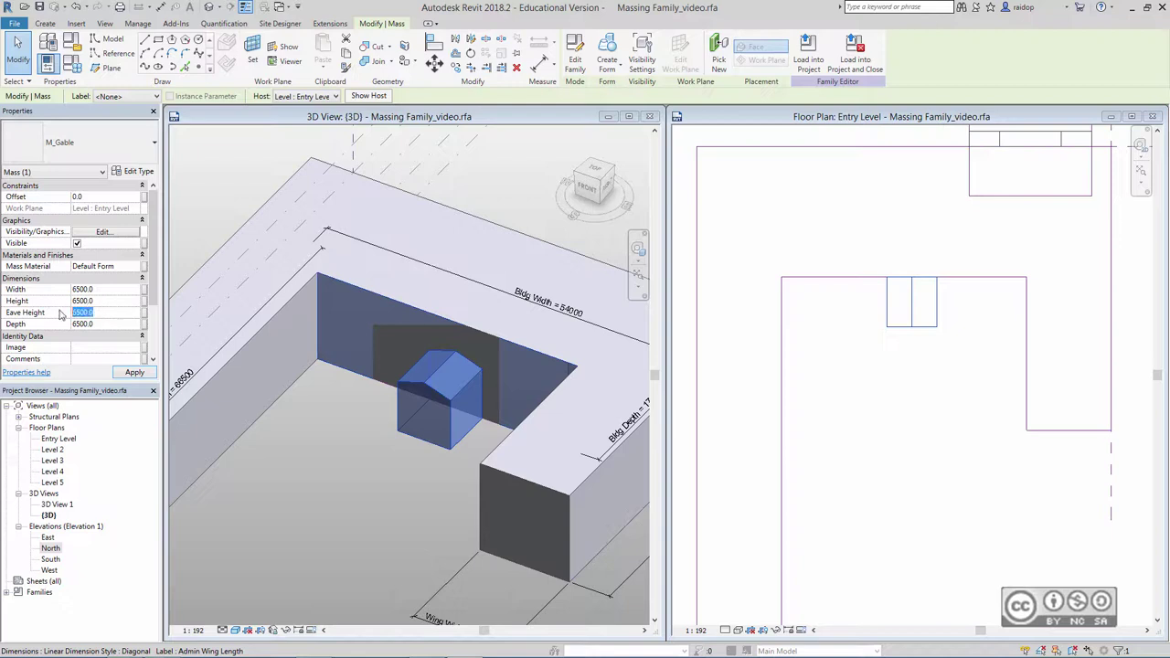
text(7600)
click(134, 373)
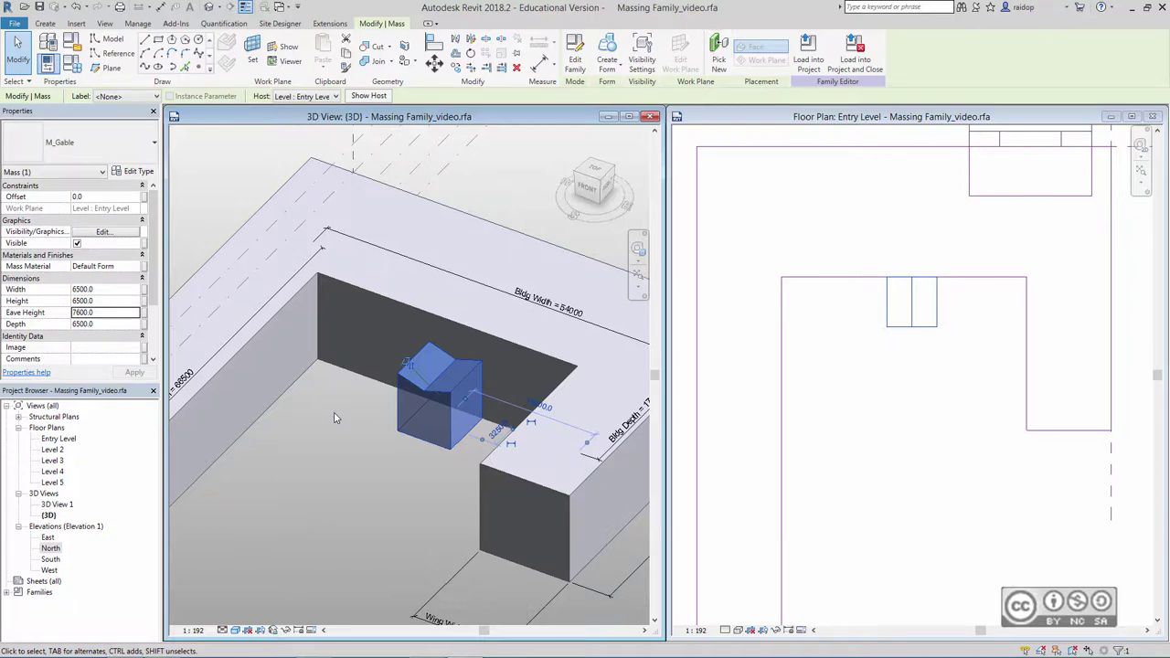
key(Escape)
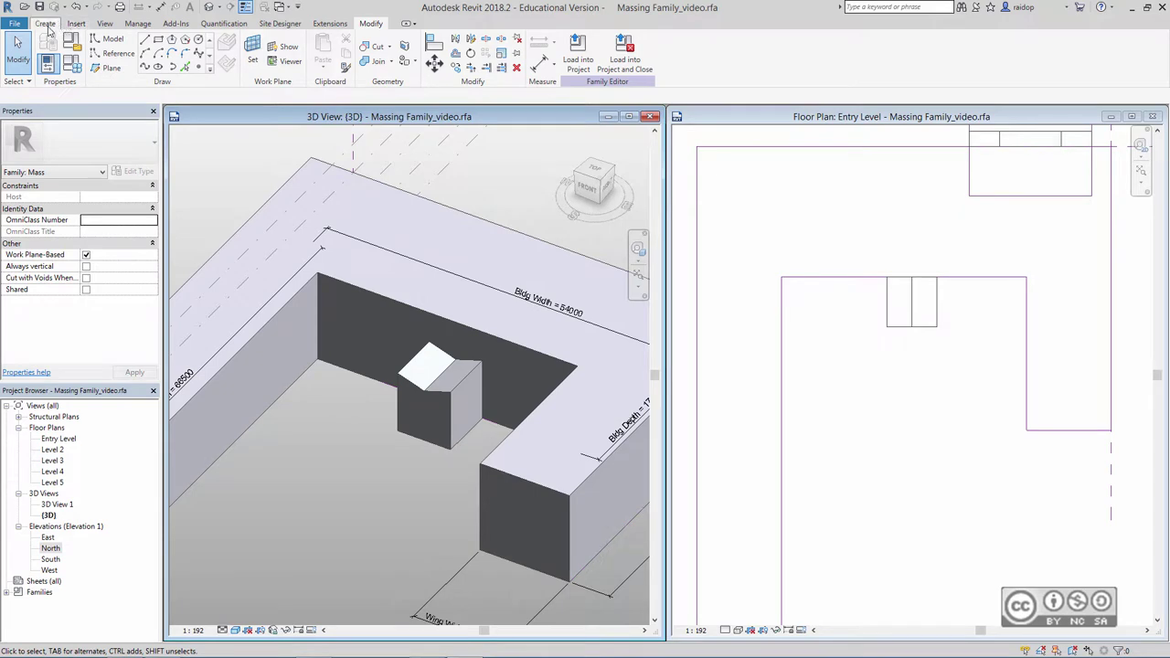
- Load the Porte Cochere mass family into the project
click(45, 24)
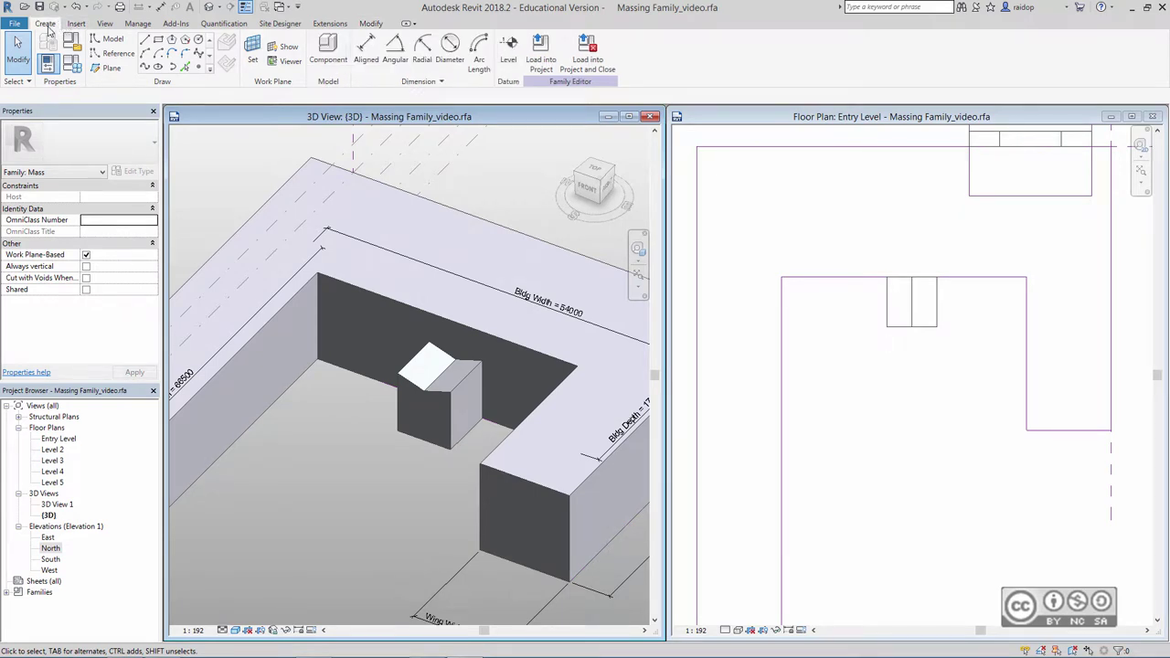
click(77, 24)
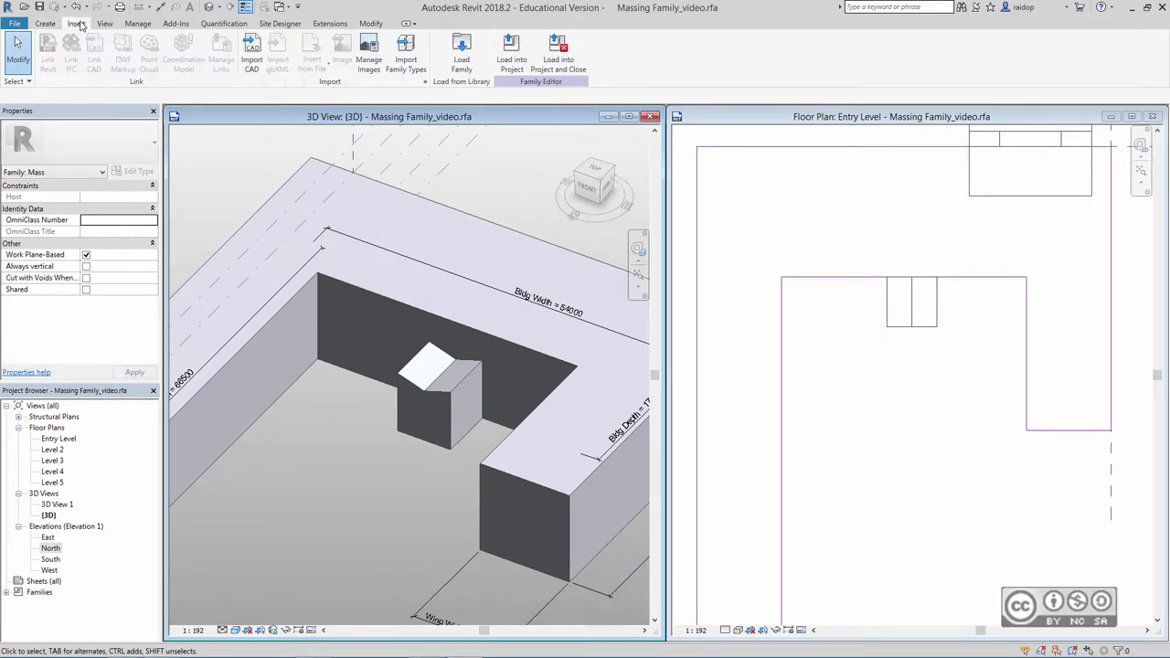
click(462, 66)
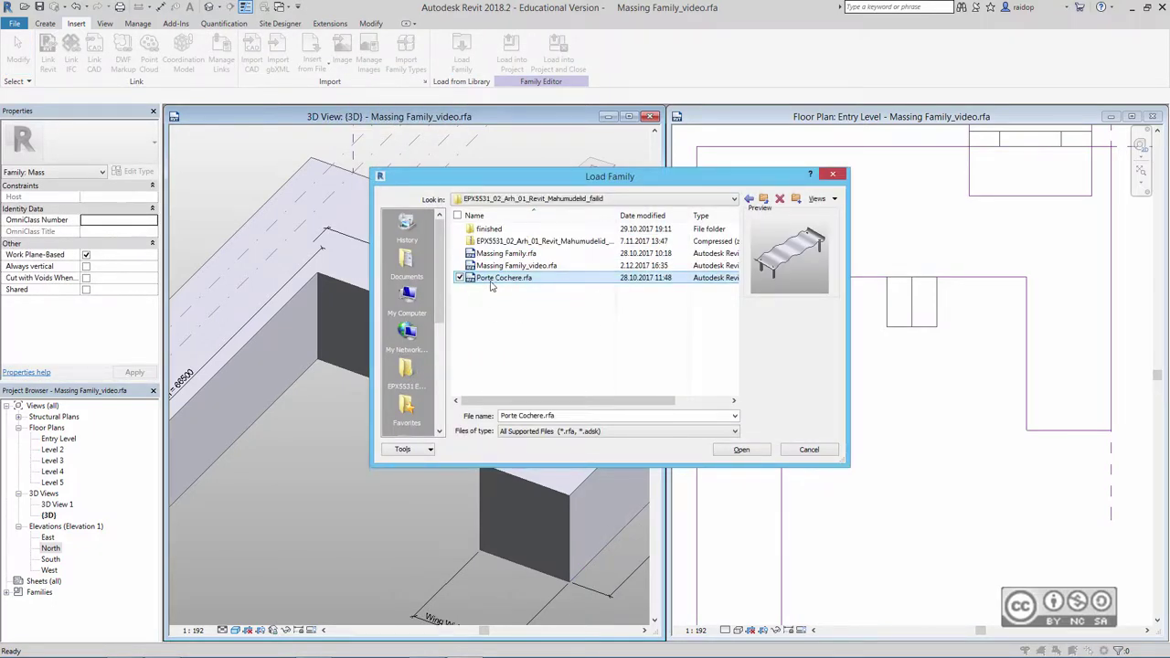
mouse_move(504, 277)
click(742, 449)
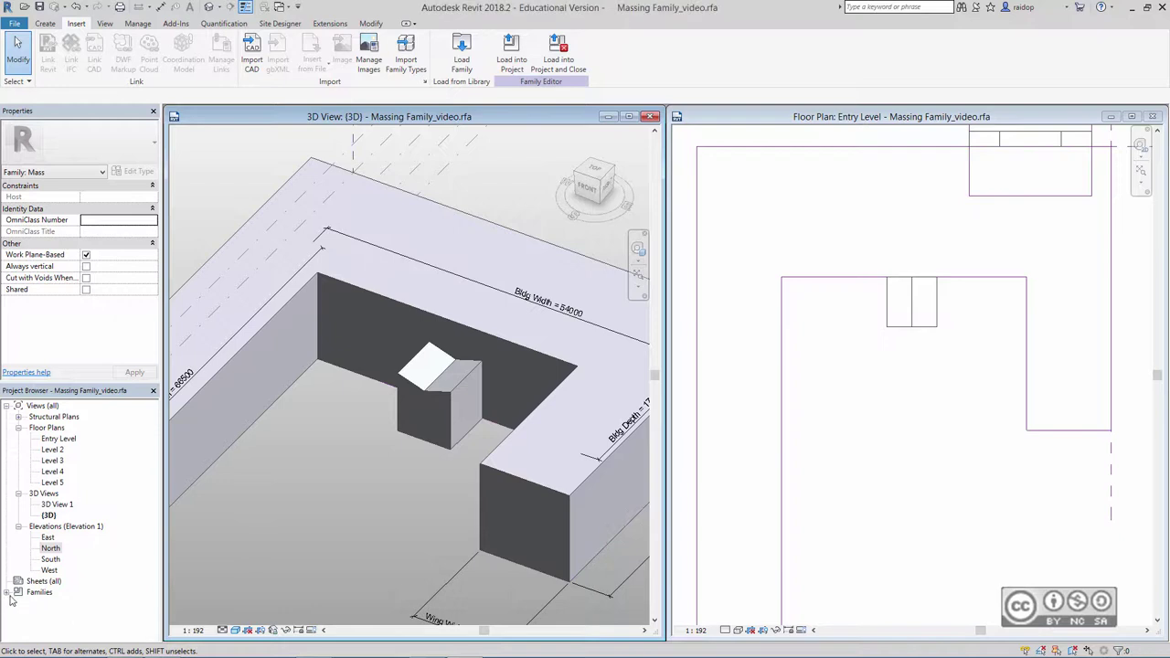
- Expand Porte Cochere under Families > Mass and select its Porte Cochere type
click(9, 600)
click(7, 594)
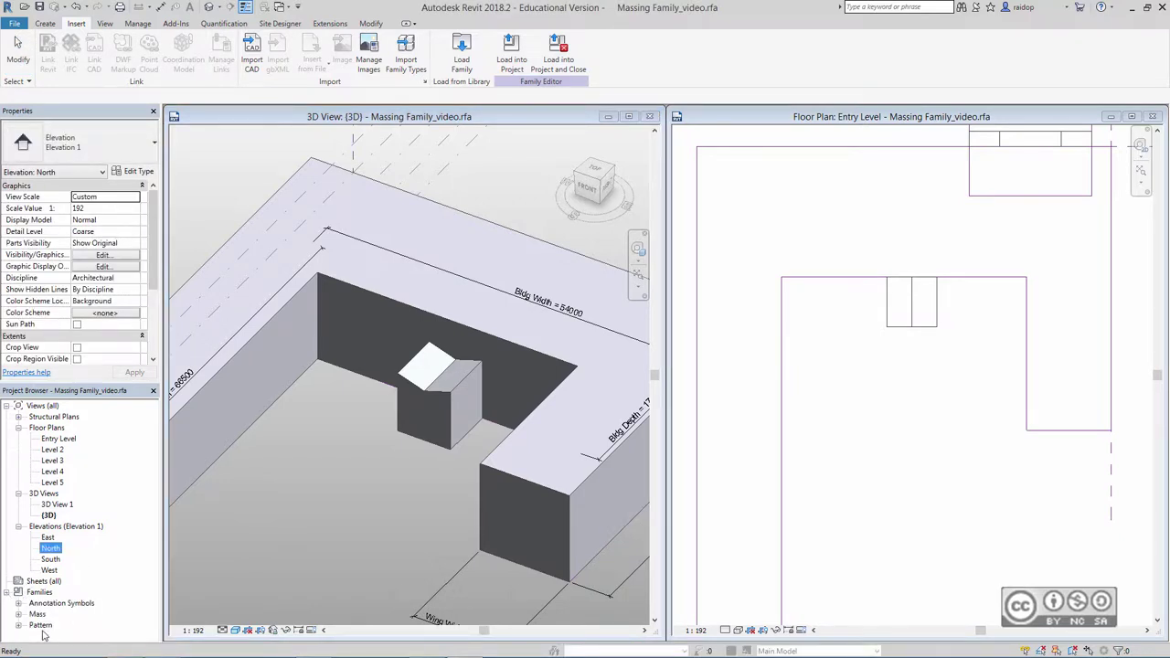
scroll(134, 565, down, 1)
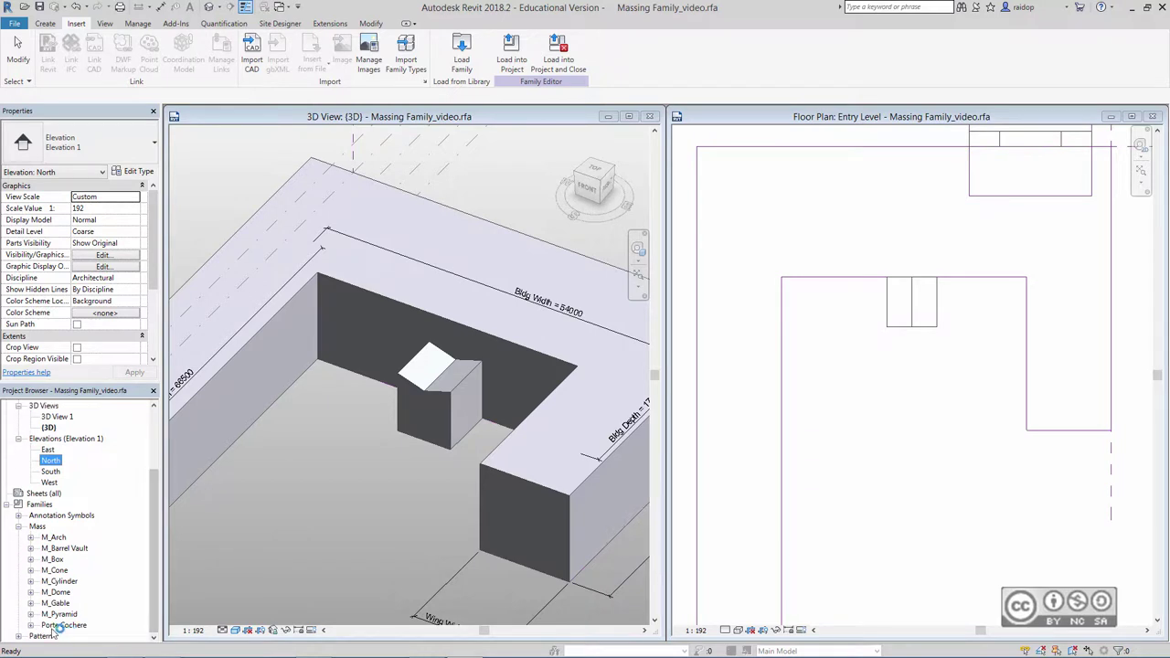
click(66, 627)
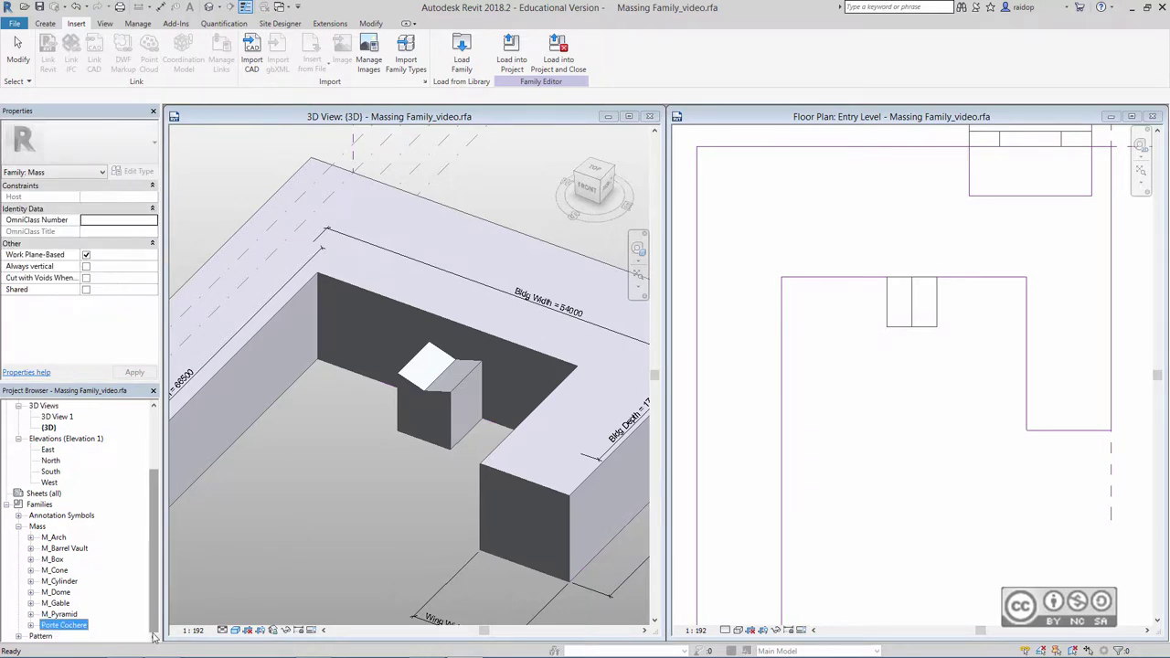
click(31, 625)
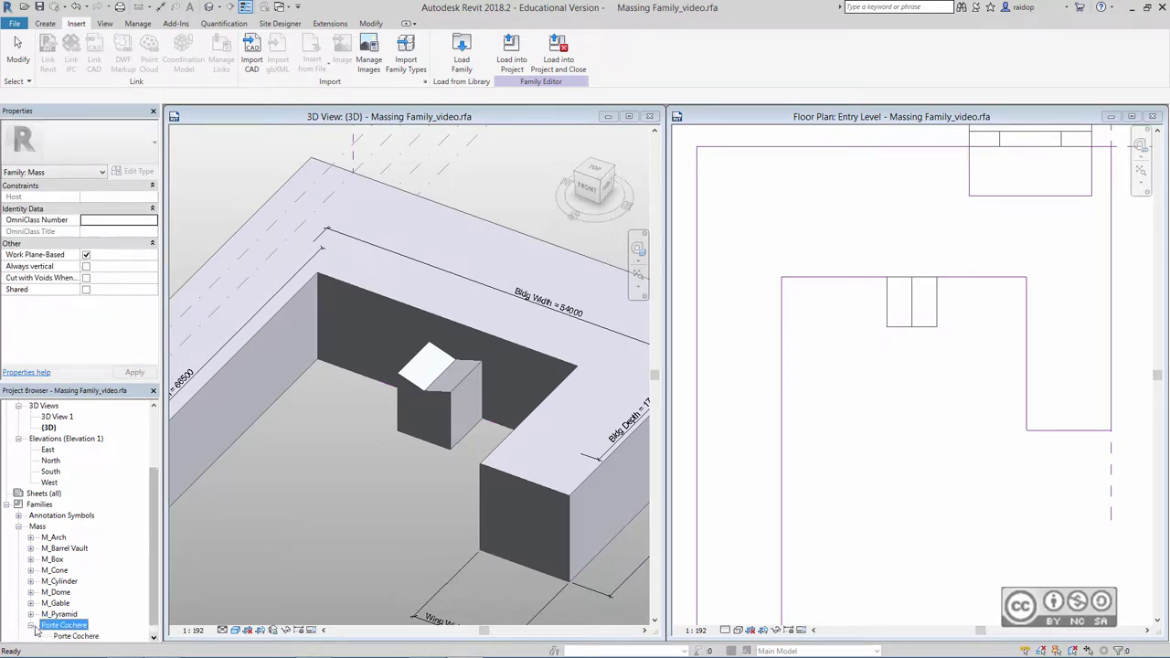
click(73, 636)
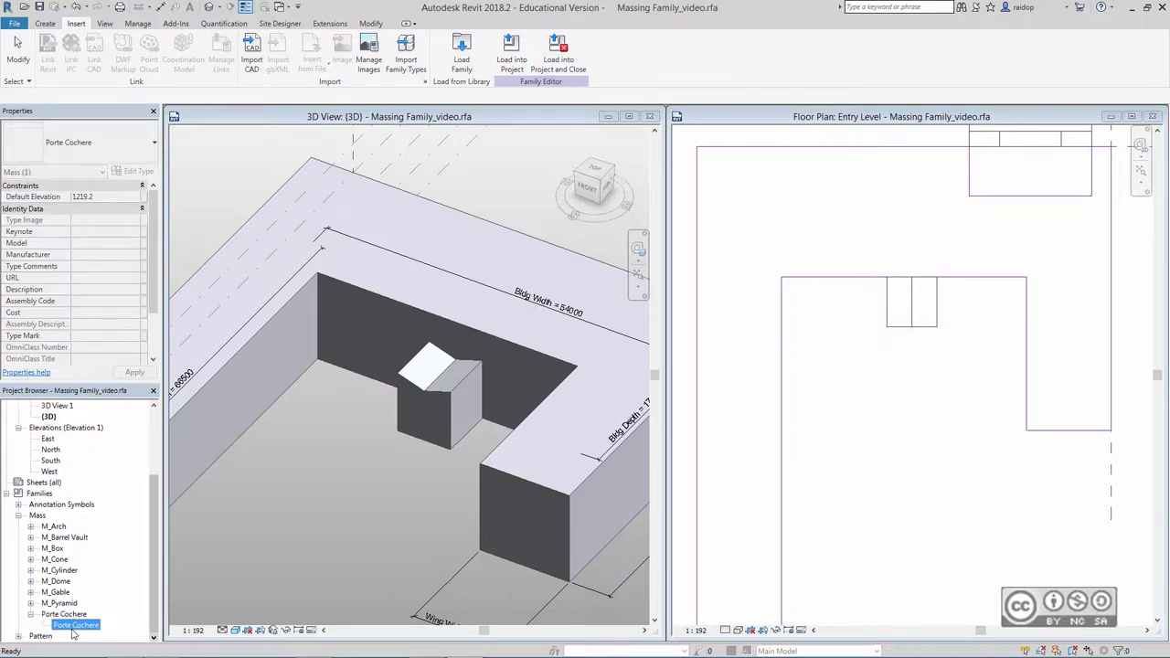
- Place a 90°-rotated Porte Cochere in the courtyard and delete the M_Gable box
right_click(68, 627)
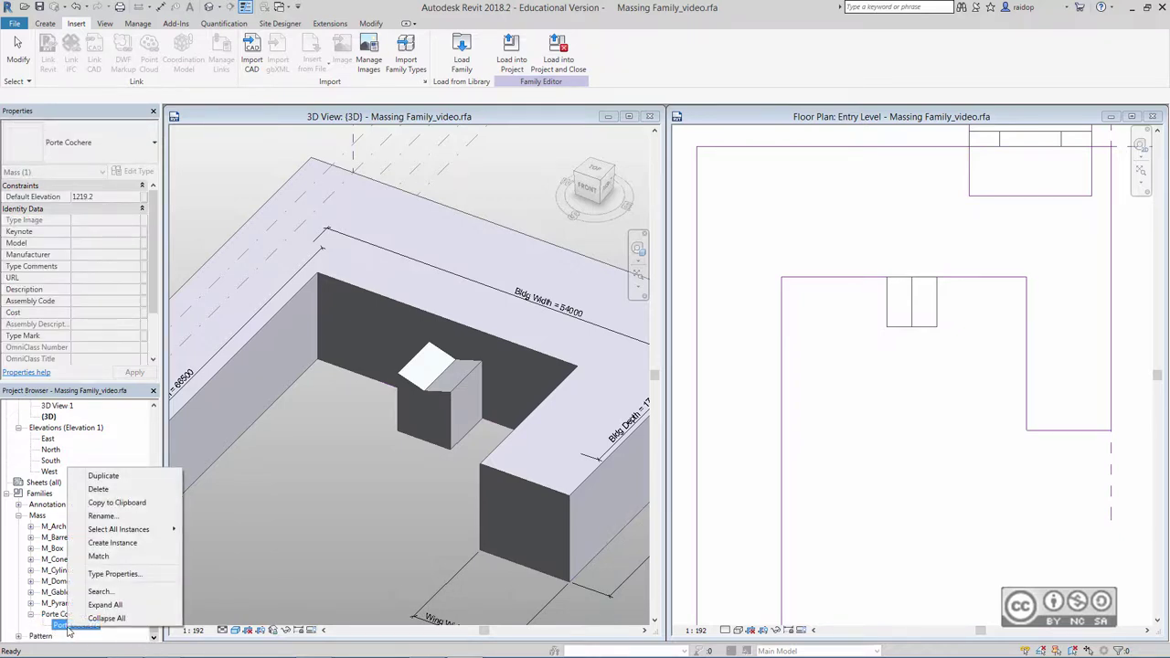
click(112, 543)
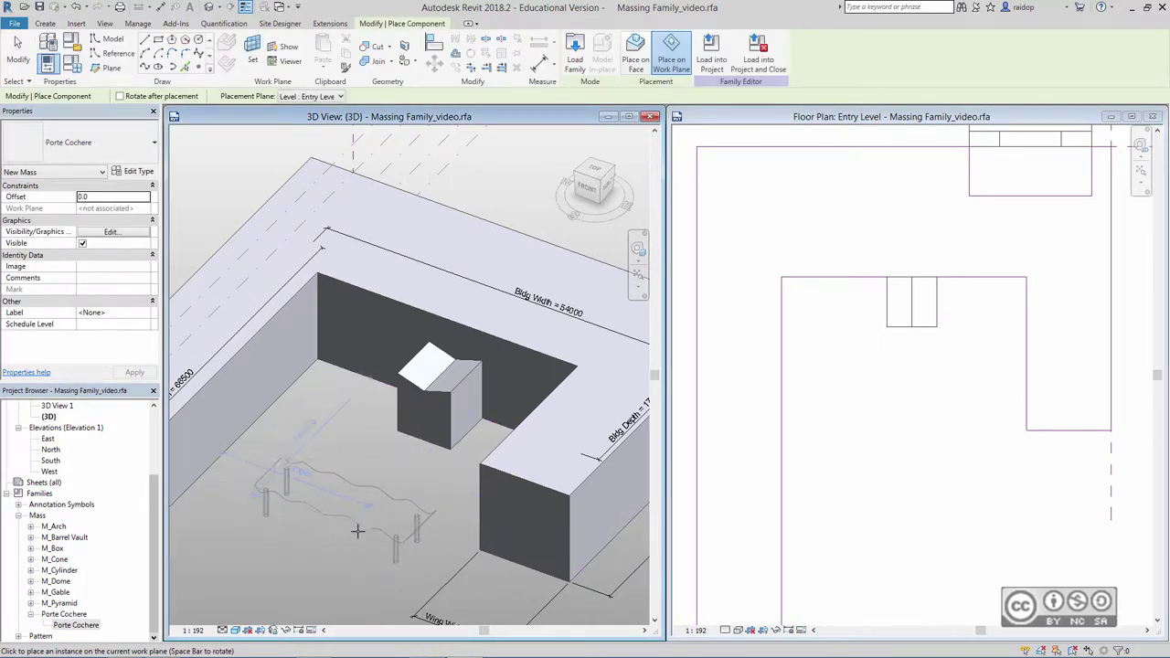
key(space)
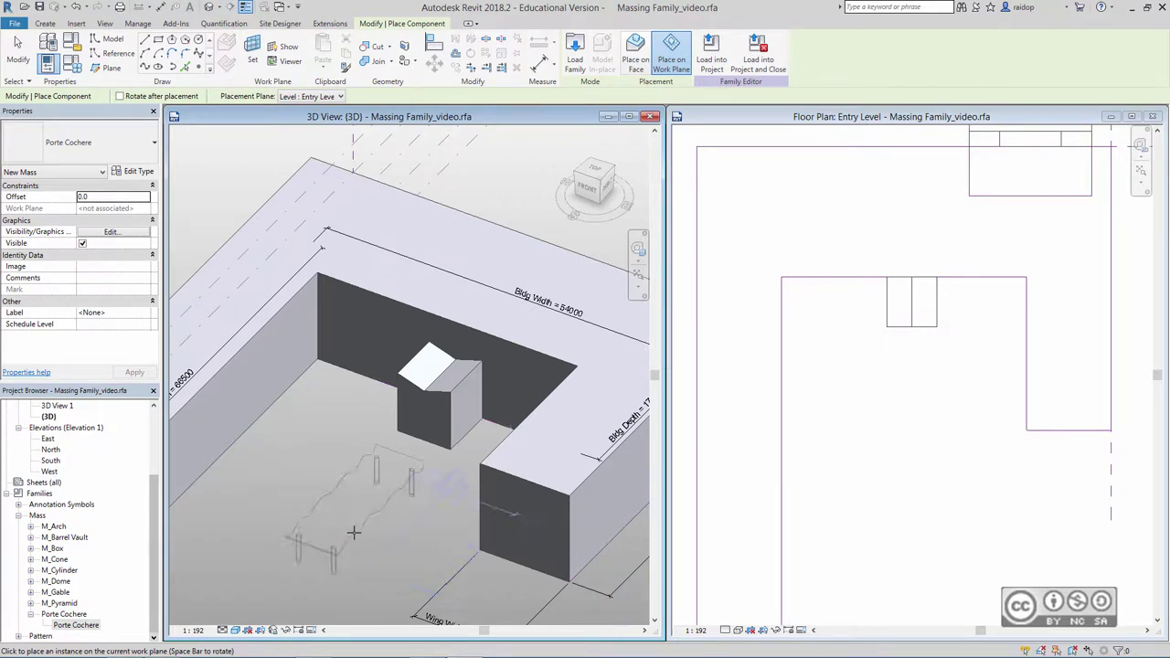
click(389, 476)
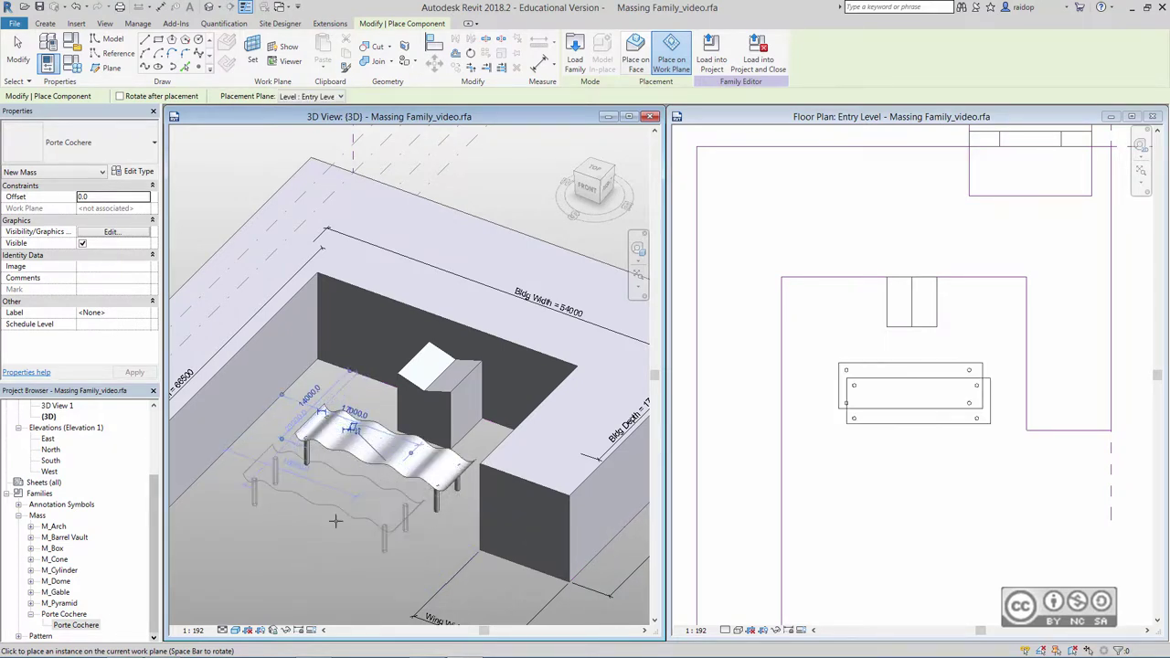
key(Escape)
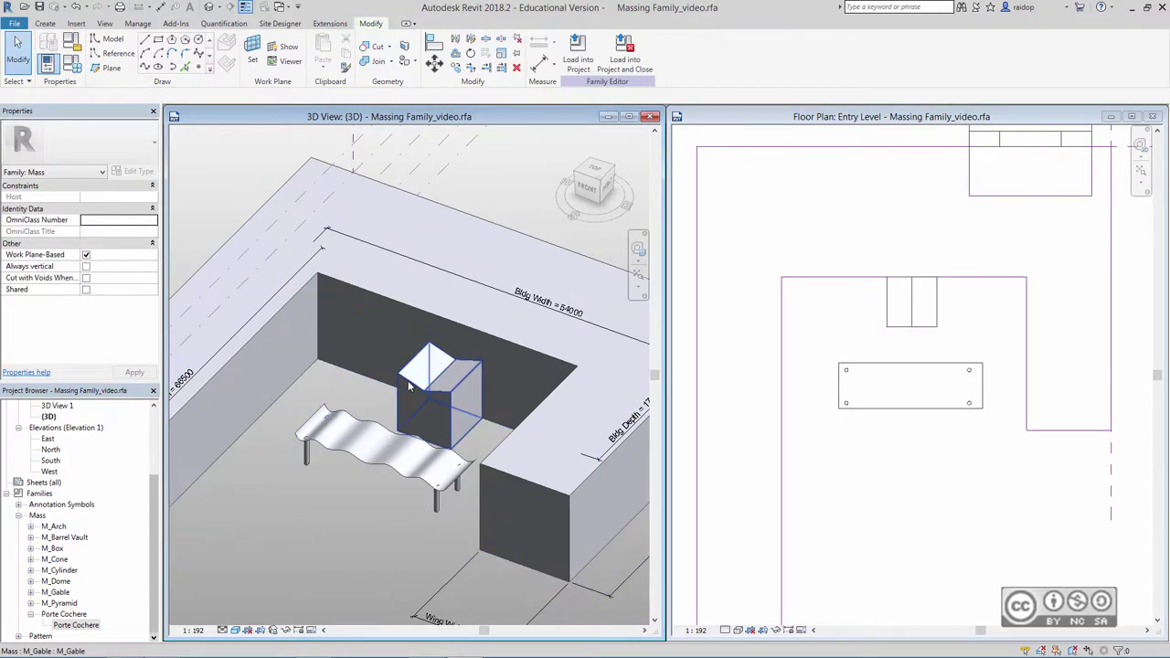
click(408, 381)
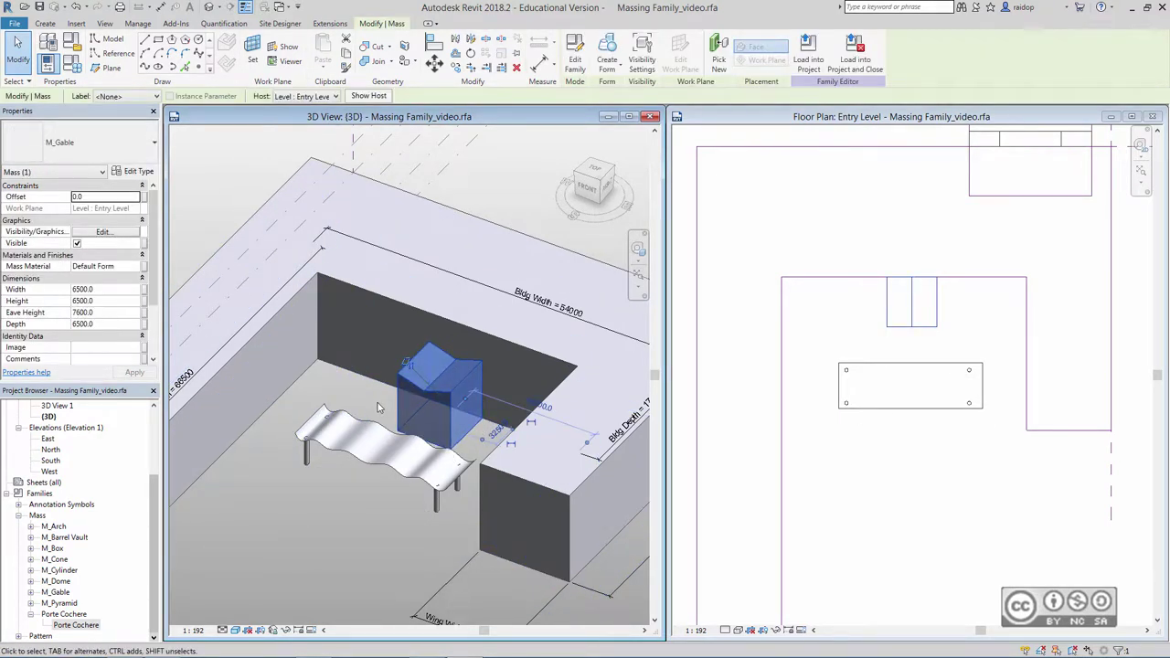
key(Delete)
- Shift the Porte Cochere northward and open the Level 4 floor plan
click(880, 305)
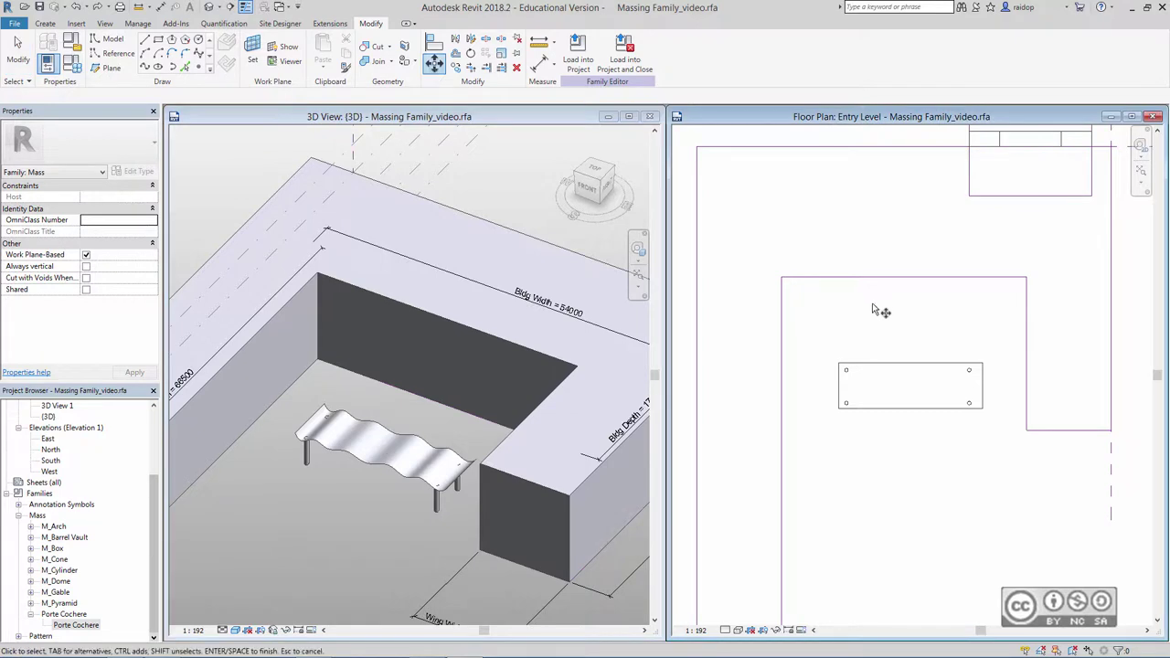
drag(898, 374, 904, 289)
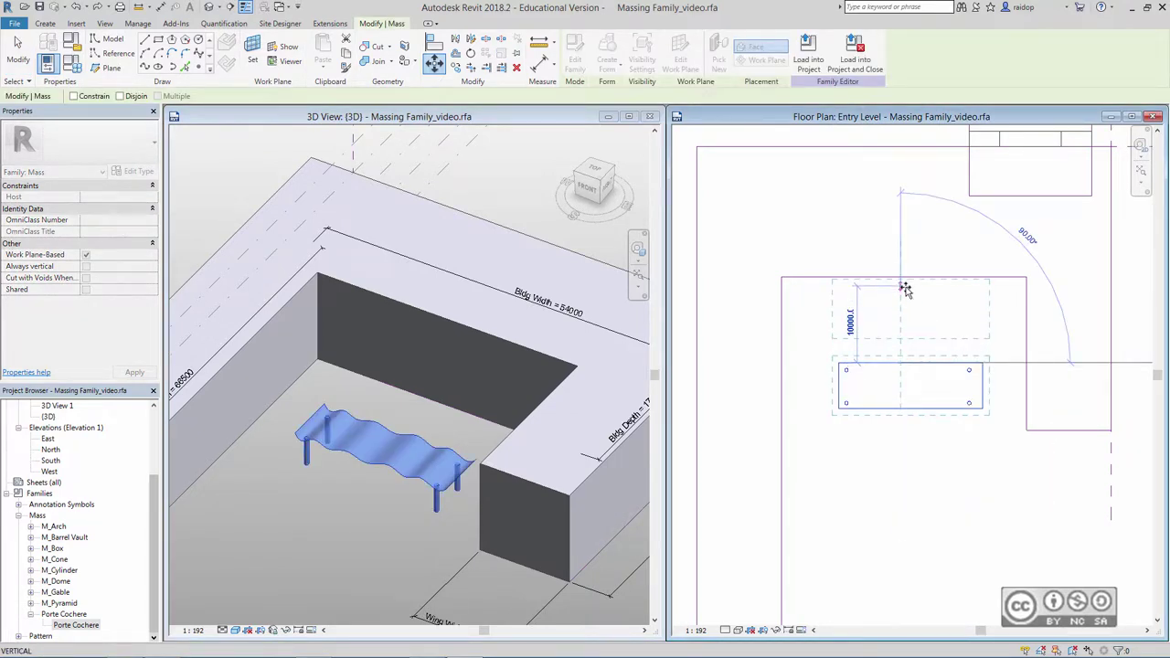
click(422, 432)
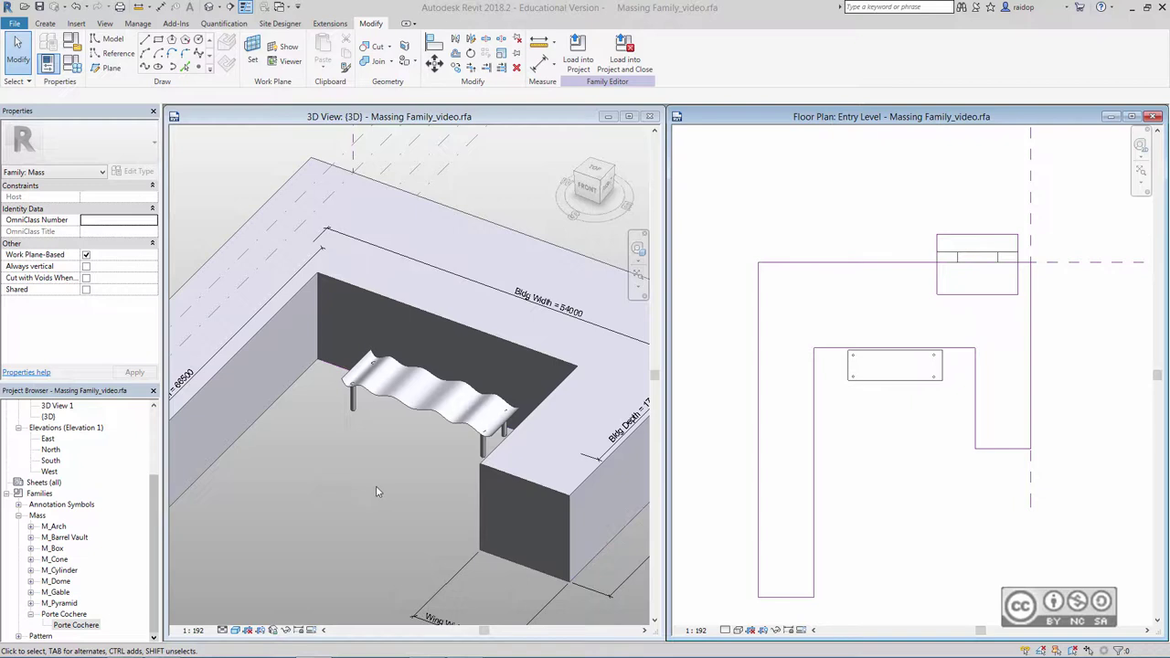
scroll(101, 540, up, 3)
double_click(53, 472)
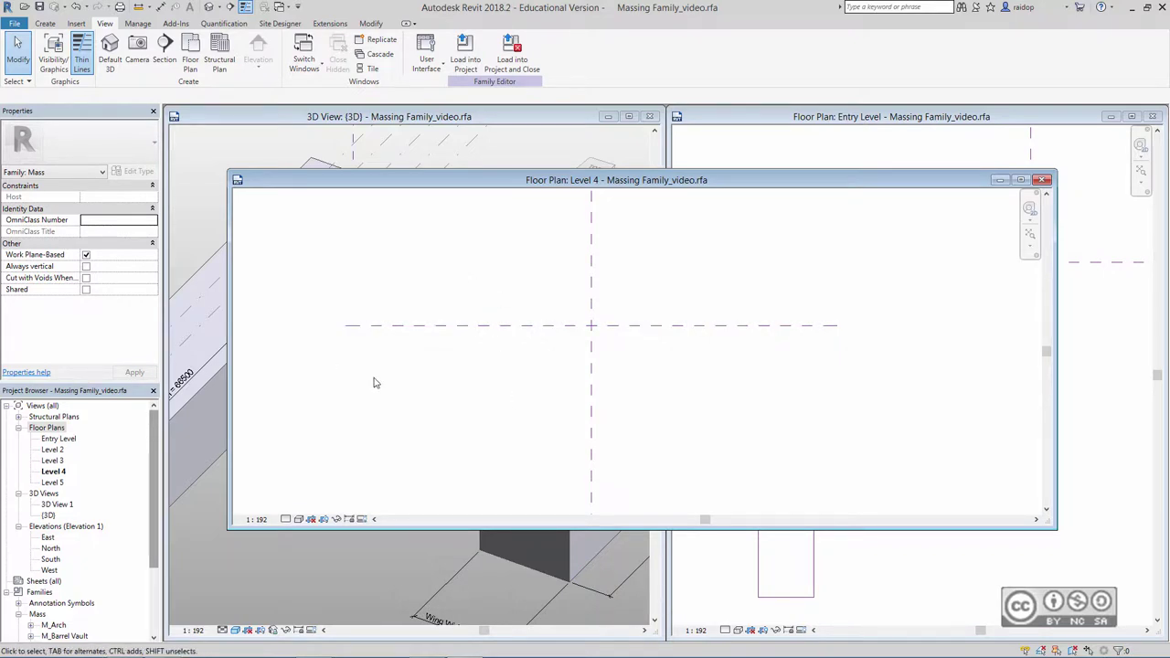
- Set Level 4's View Depth to Level Below (Level 3) and start a new mass component
click(54, 473)
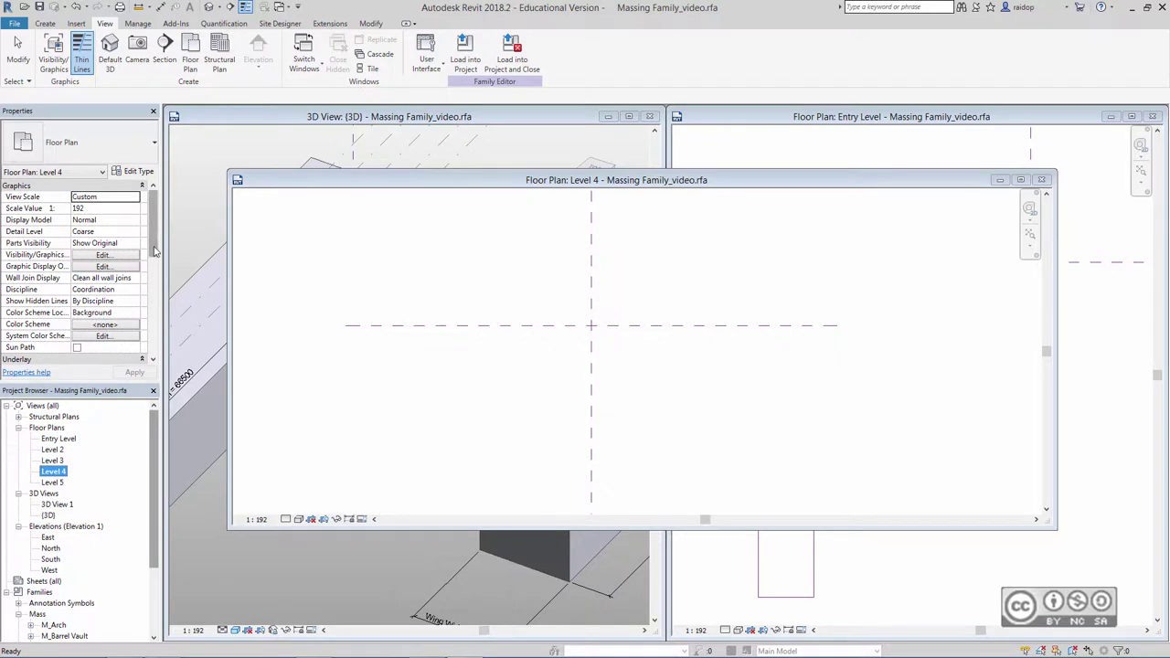
scroll(138, 352, down, 5)
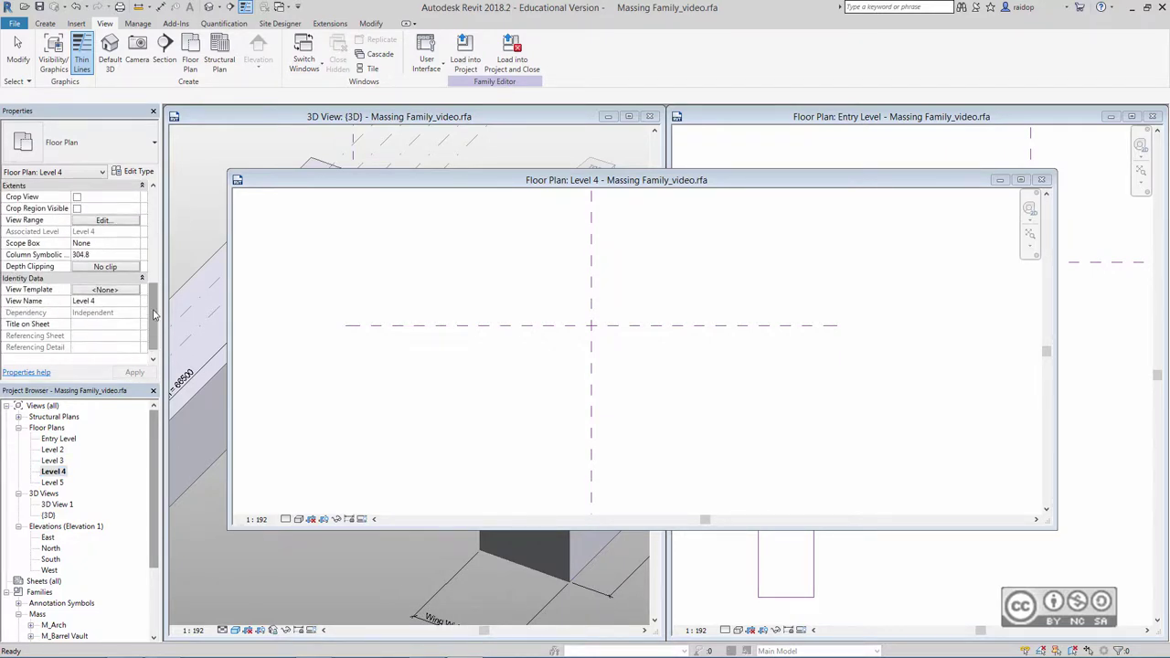
scroll(151, 315, up, 2)
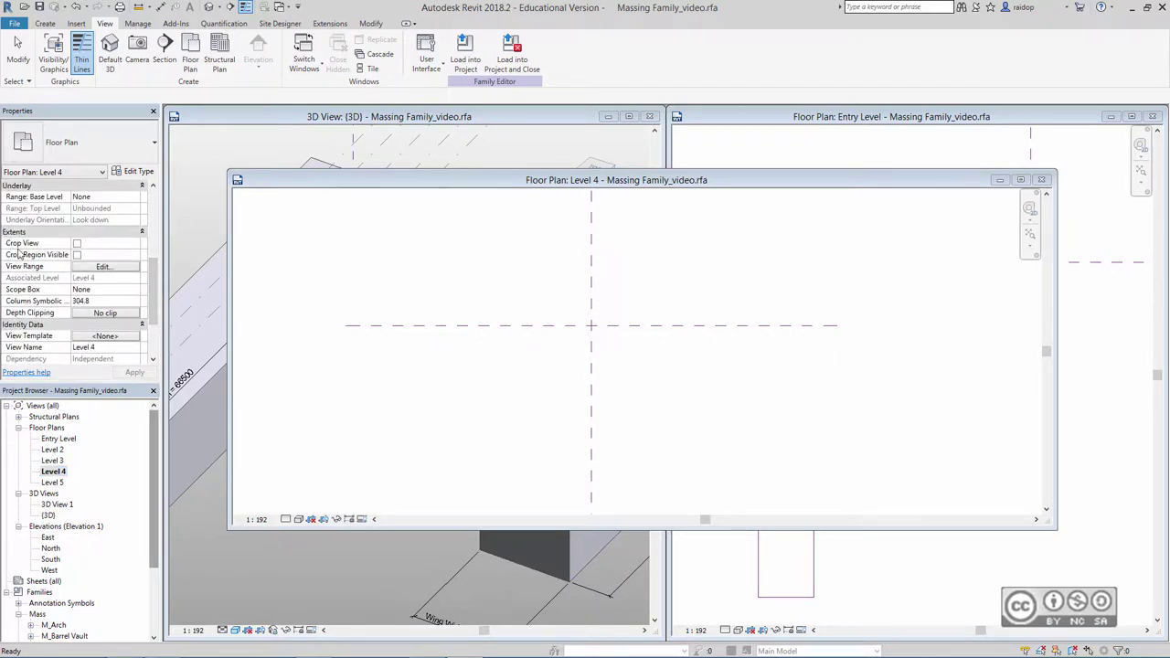
click(103, 266)
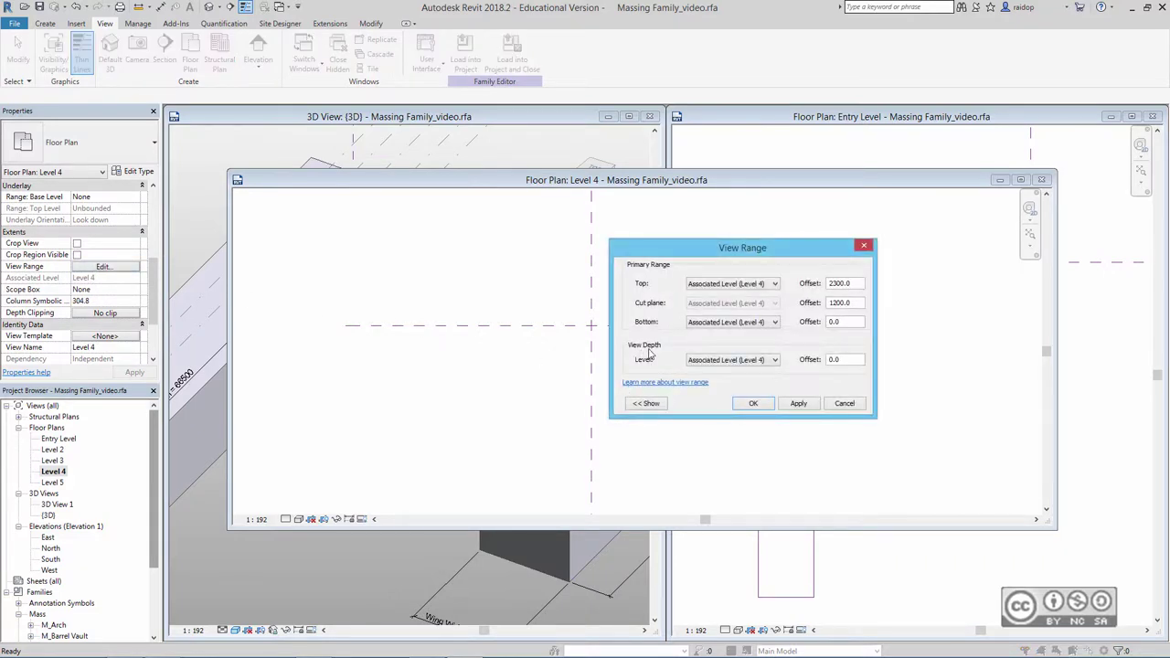
click(728, 365)
click(723, 383)
click(798, 405)
click(753, 403)
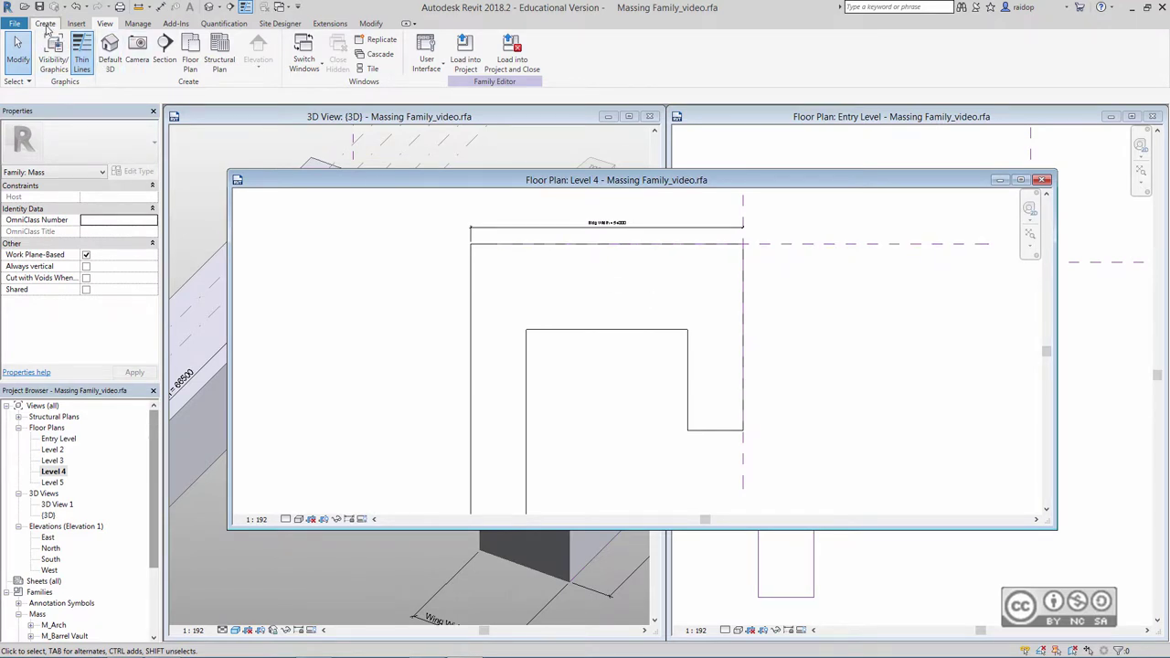
click(45, 23)
click(329, 51)
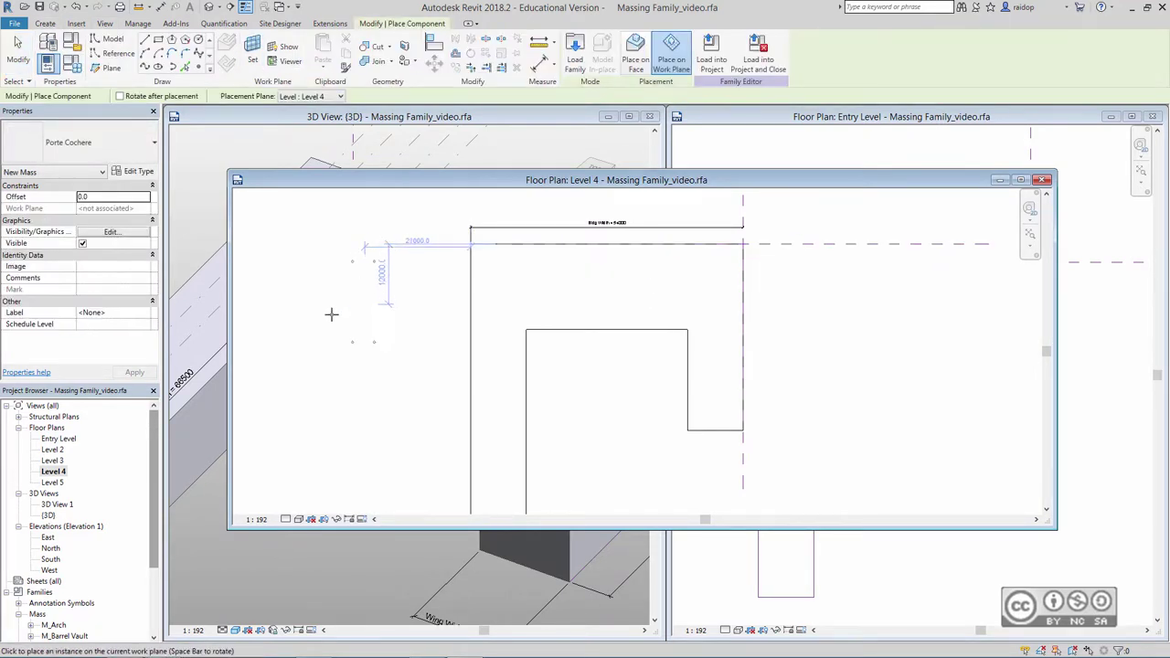
- Place an M_Barrel Vault with depth 33000 along the building's back on Level 4
click(121, 150)
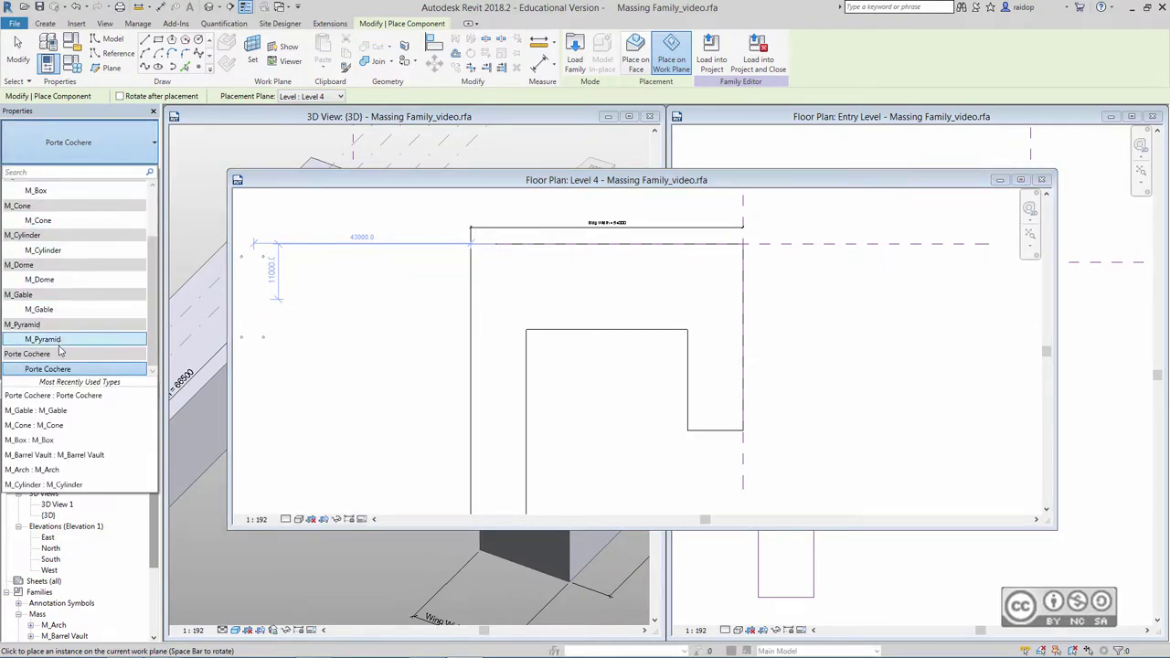
scroll(48, 236, up, 2)
click(47, 234)
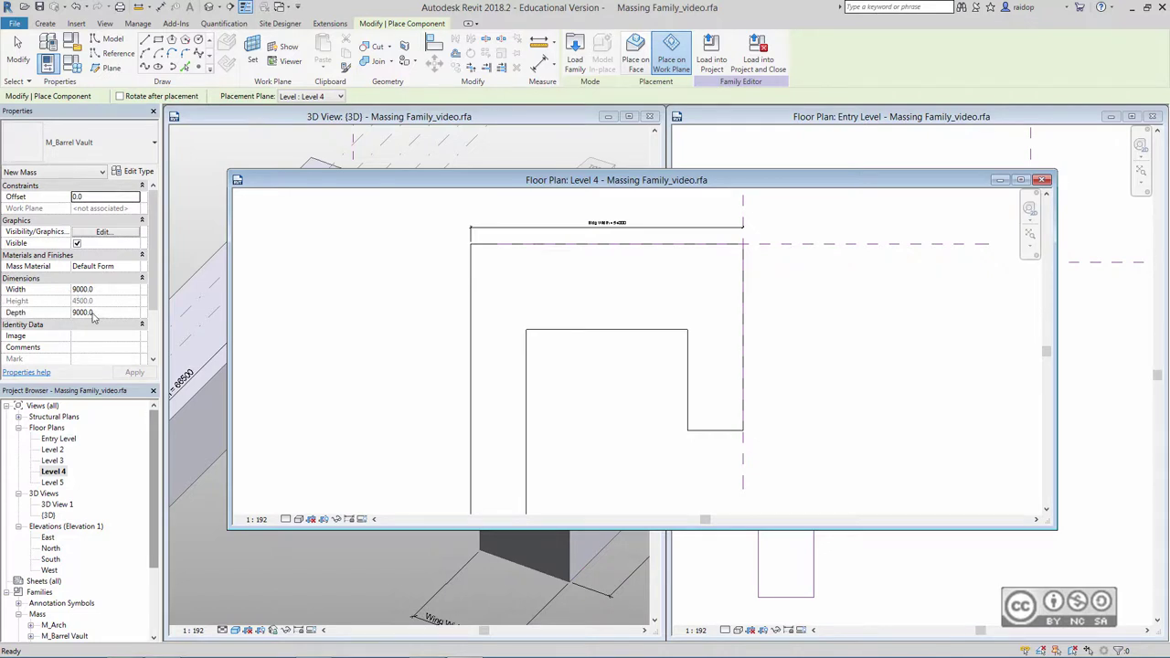
click(94, 313)
text(330)
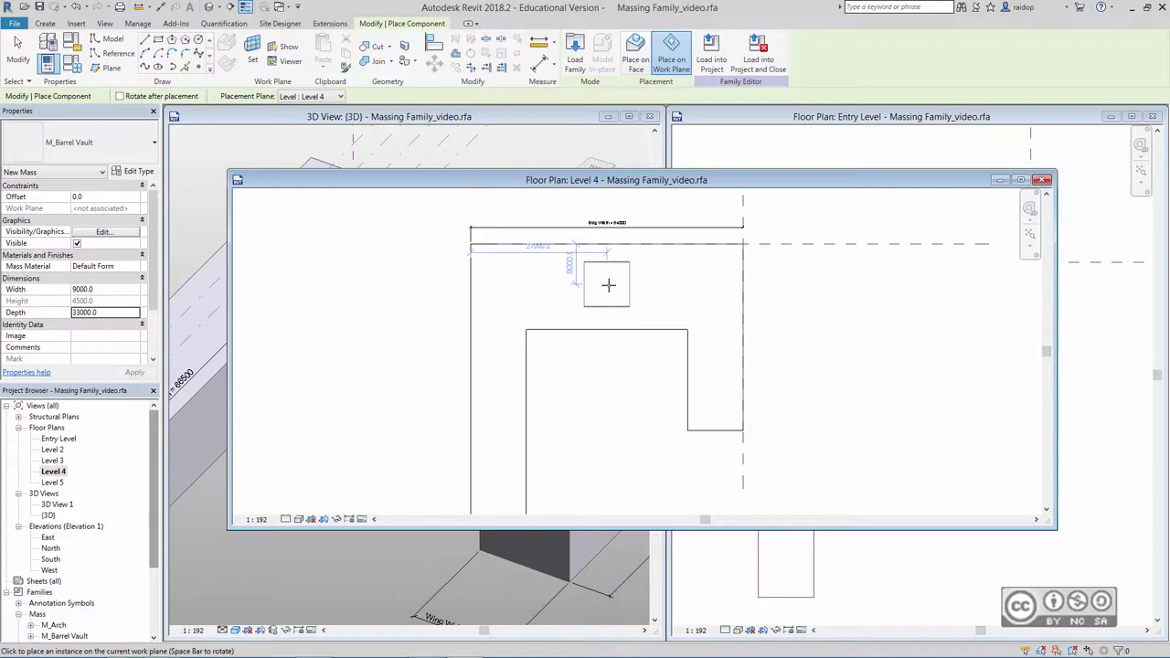
click(609, 285)
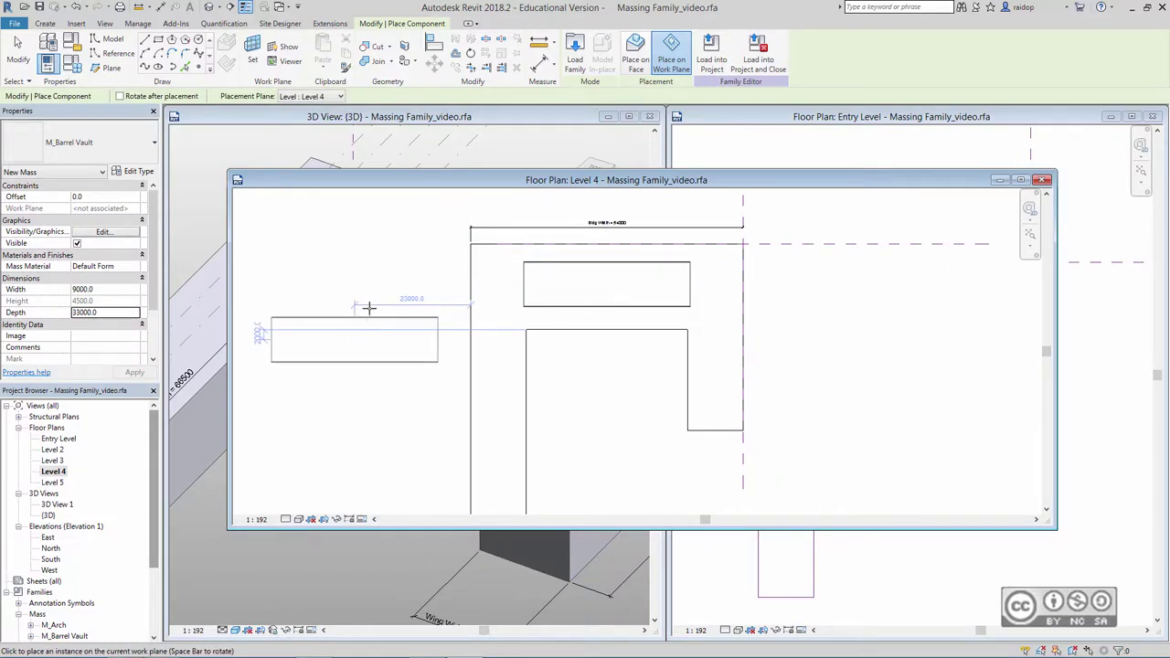
key(Escape)
- Select the barrel vault and delete it
drag(371, 182, 798, 180)
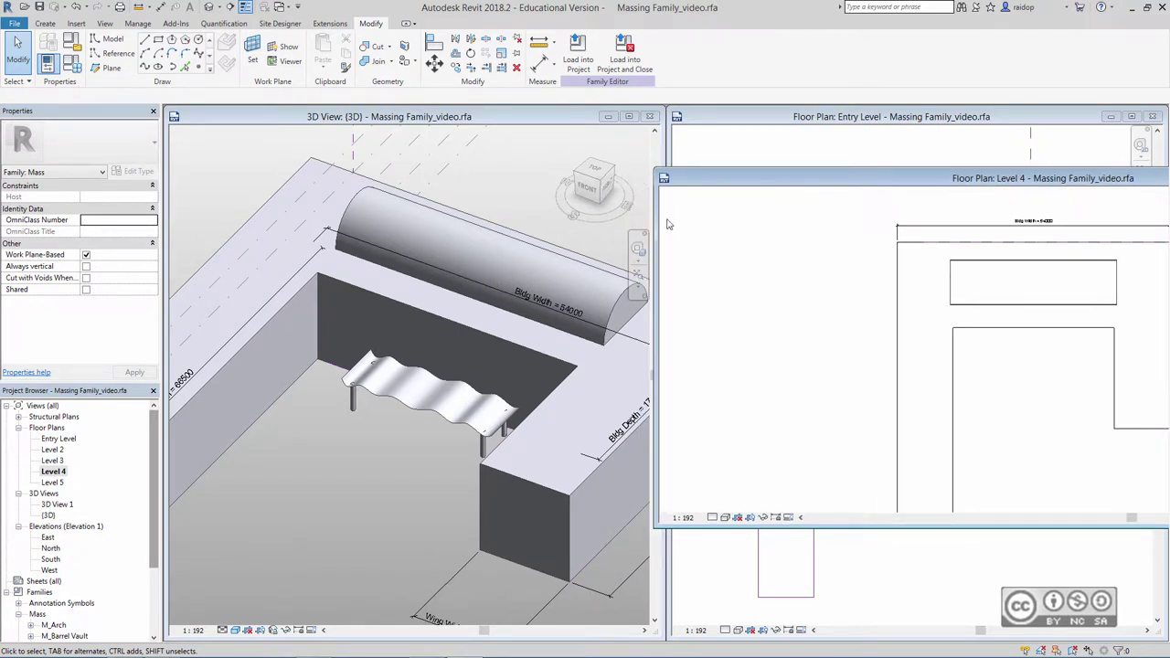
drag(729, 181, 585, 177)
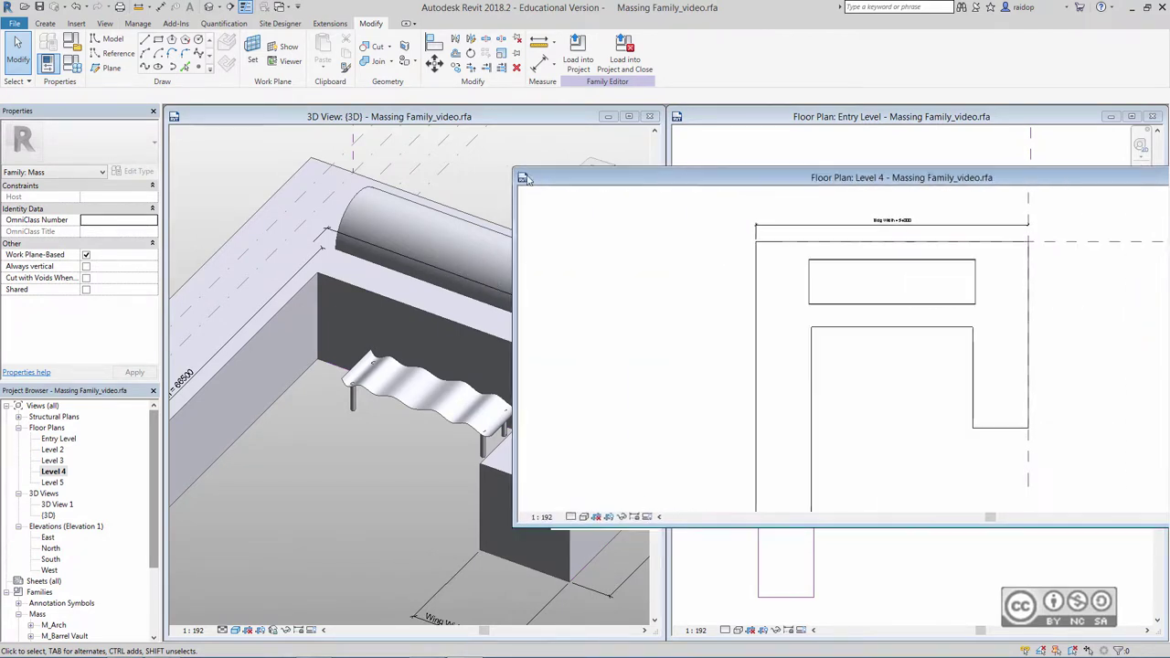
click(831, 265)
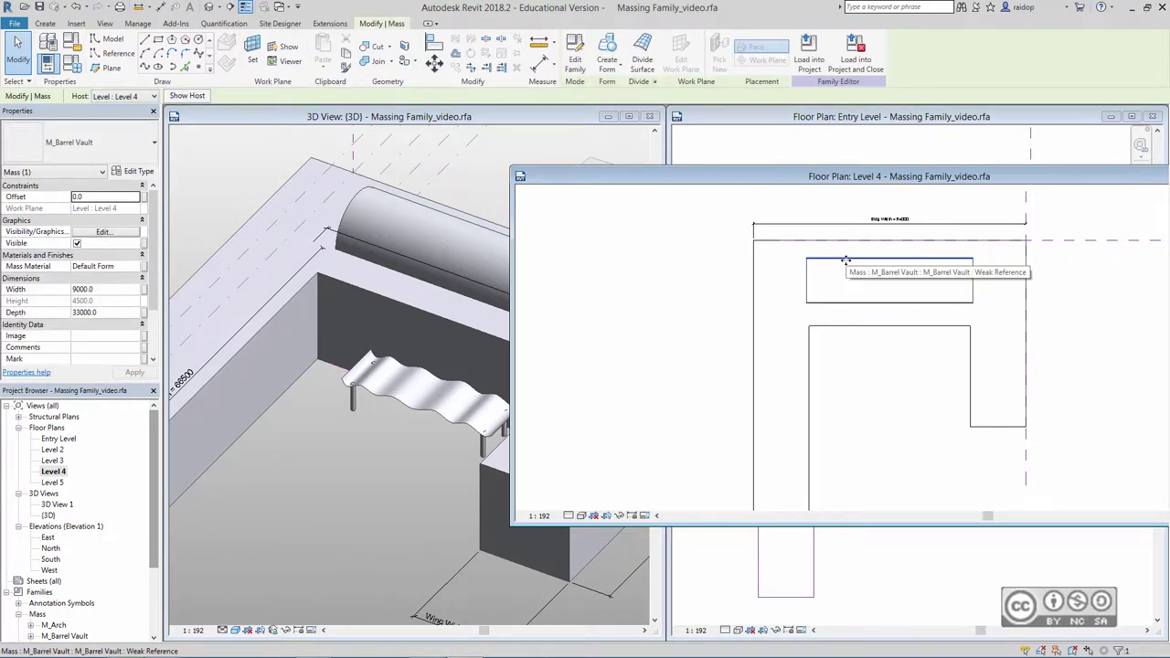
key(Delete)
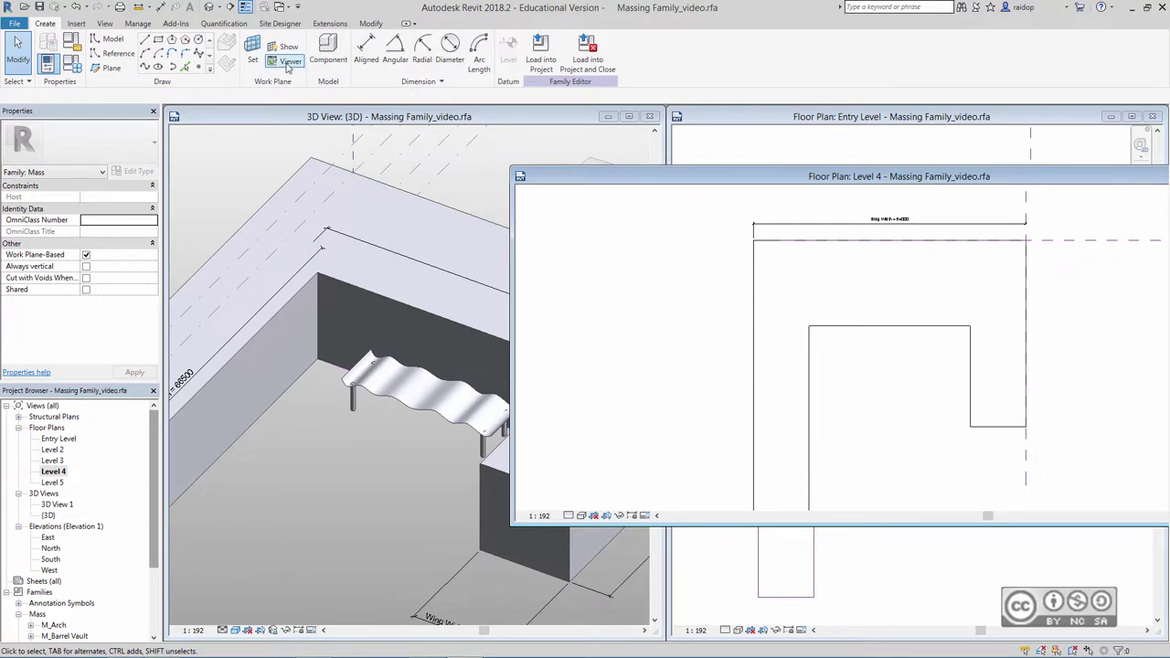
- Set up an M_Gable mass with Width 3000, Height 700, Eave Height 200, Depth 8000
click(328, 54)
click(79, 144)
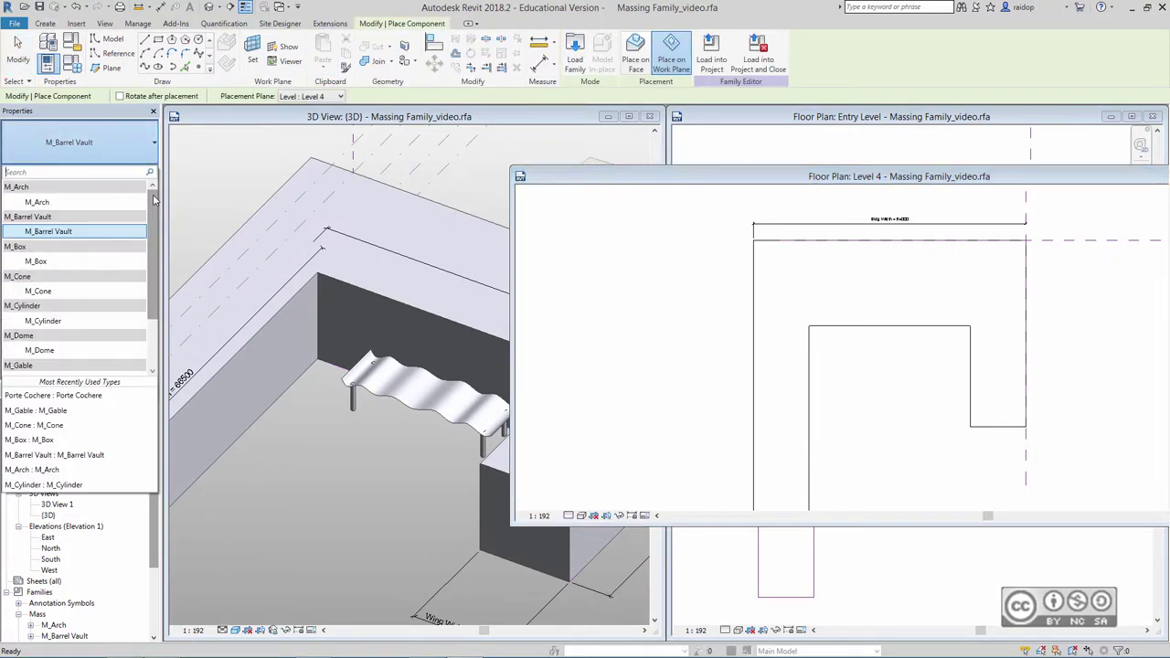
scroll(156, 221, down, 2)
scroll(155, 222, down, 2)
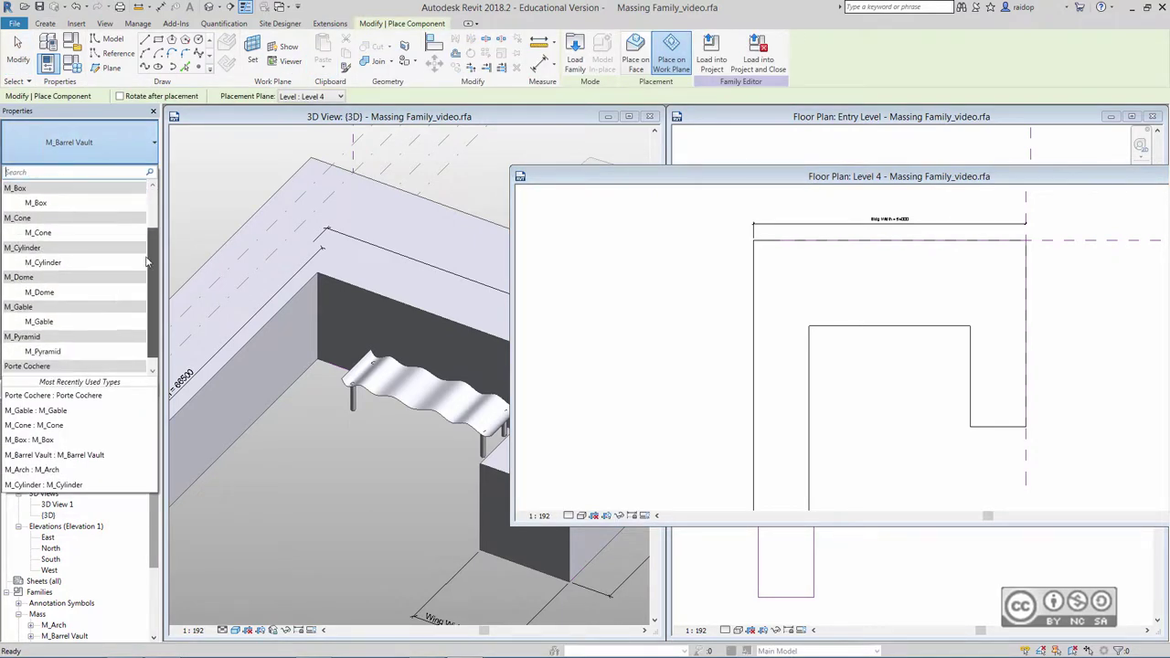
click(54, 344)
double_click(108, 289)
text(3000)
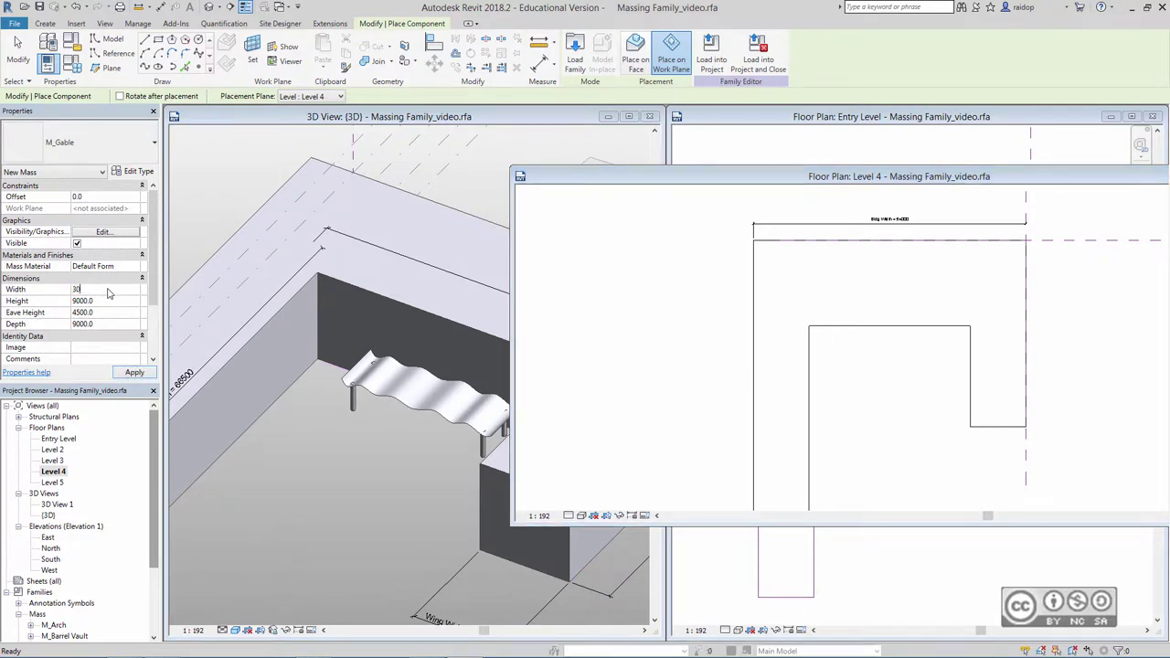
double_click(100, 302)
text(700)
double_click(108, 311)
text(200)
double_click(109, 324)
text(8000)
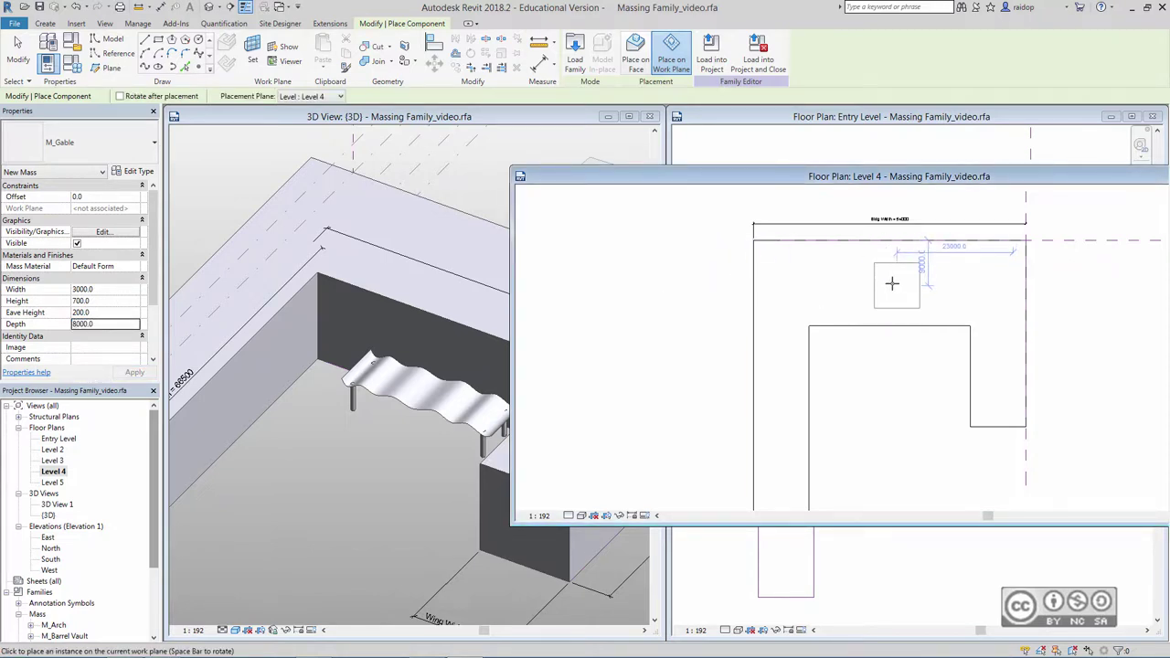
- Place the gable above the top wing and rotate it 90° to lie horizontally
click(888, 281)
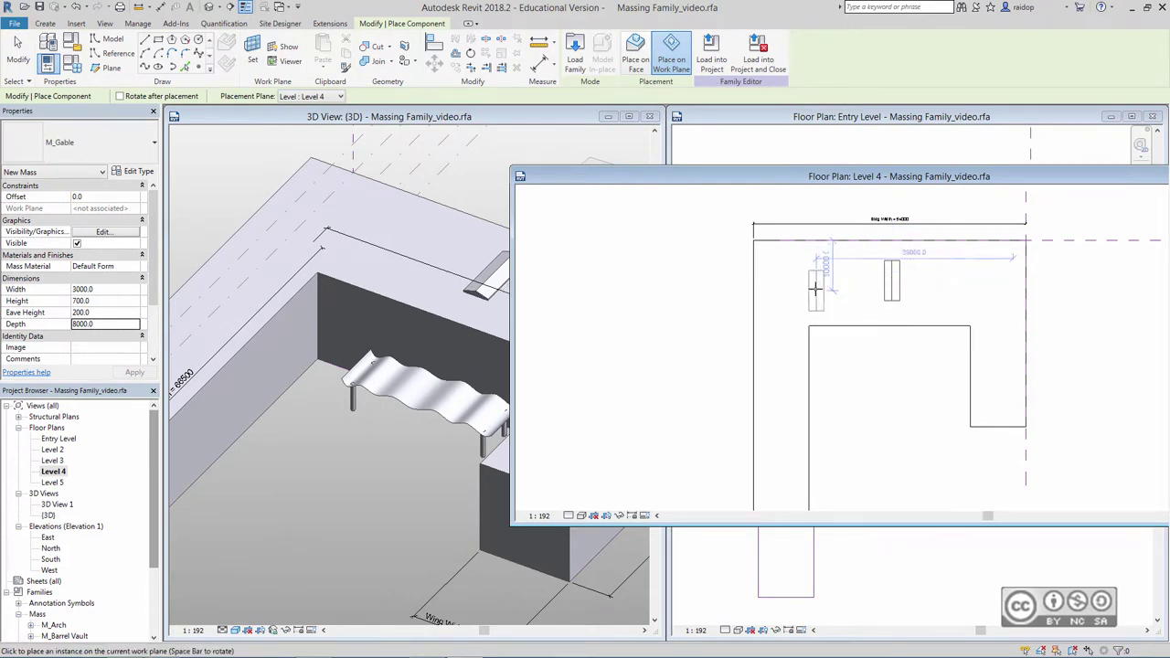
key(Escape)
drag(874, 254, 924, 323)
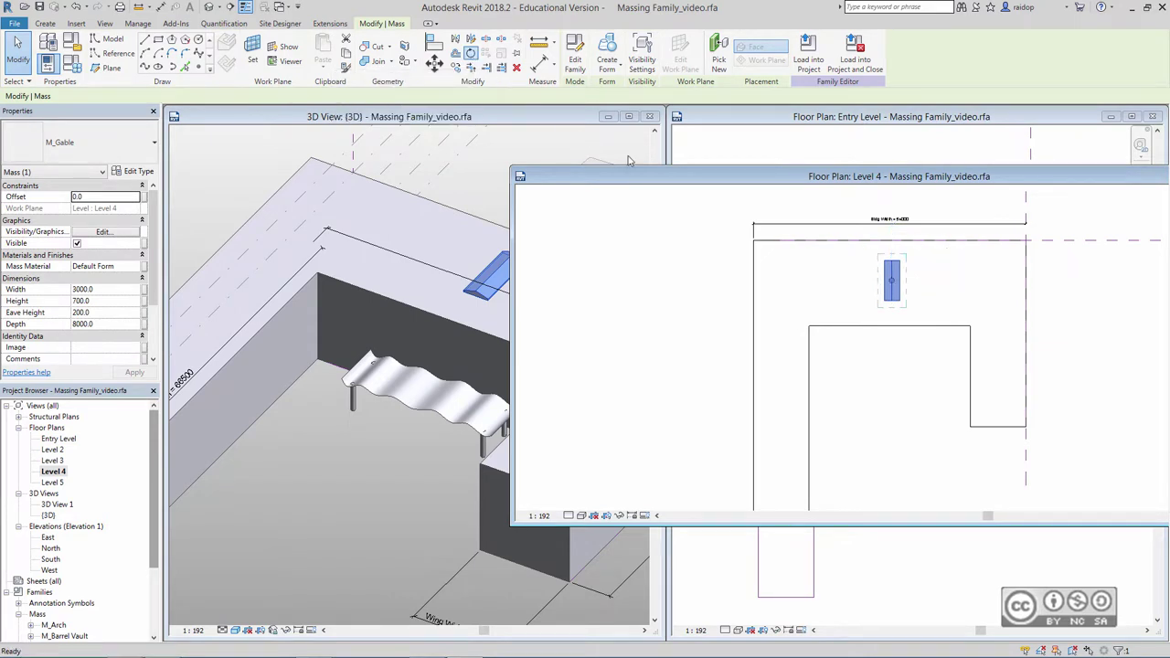
key(r)
key(o)
click(844, 279)
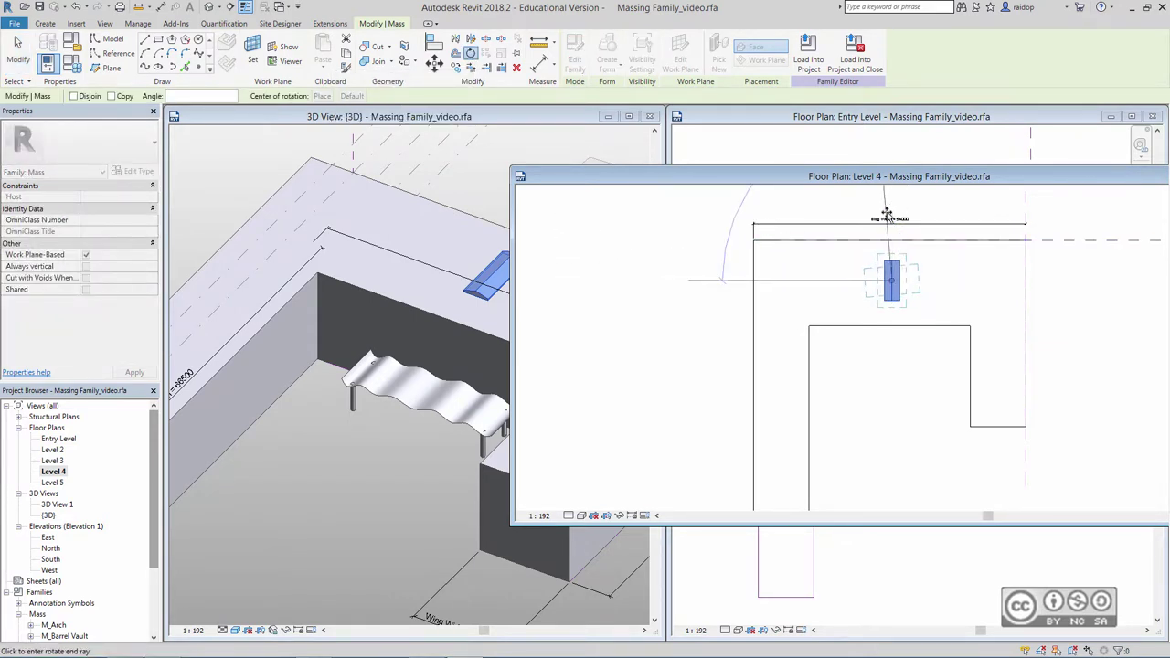
click(889, 208)
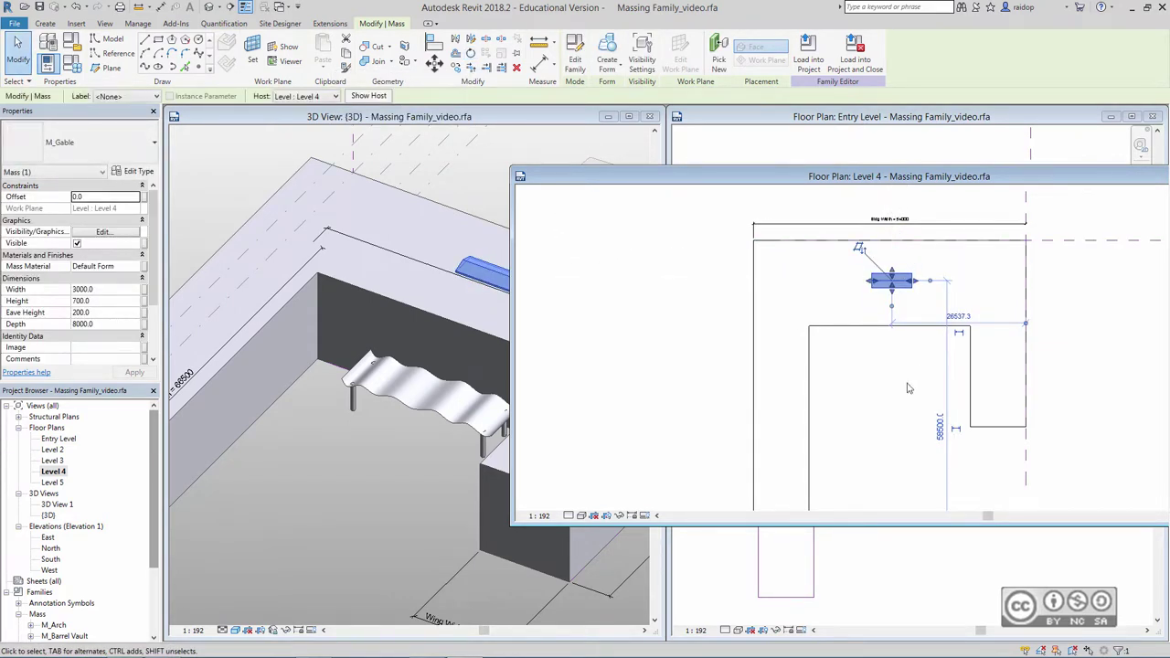
click(849, 292)
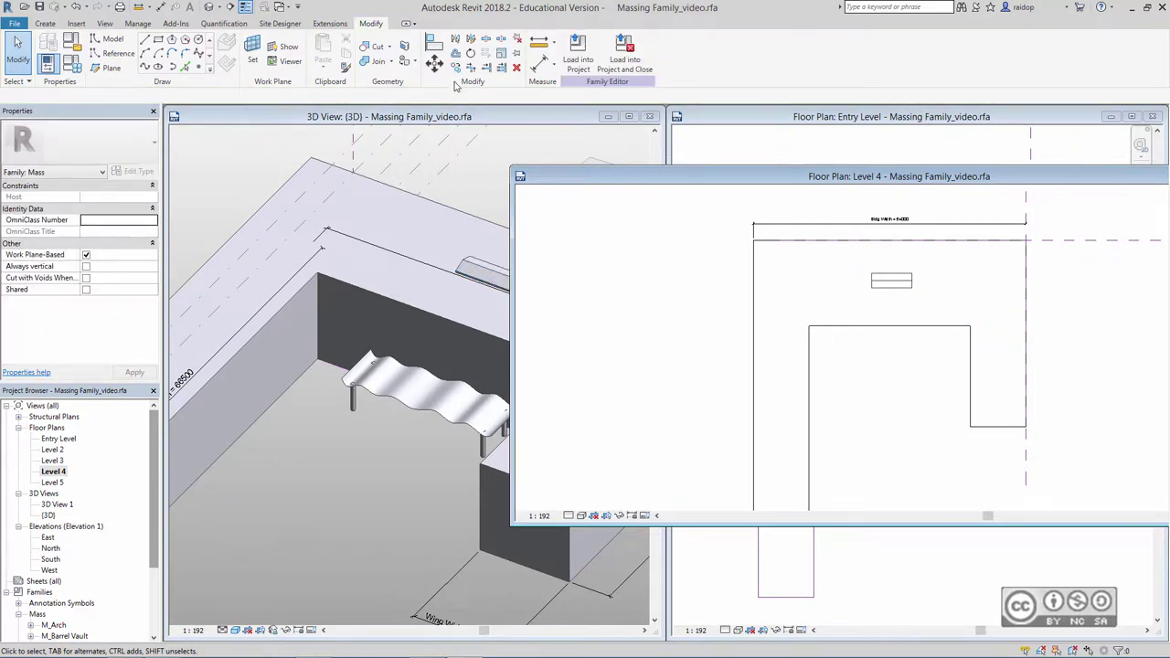
- Copy the gable twice to make a row of three along the building's back
click(457, 70)
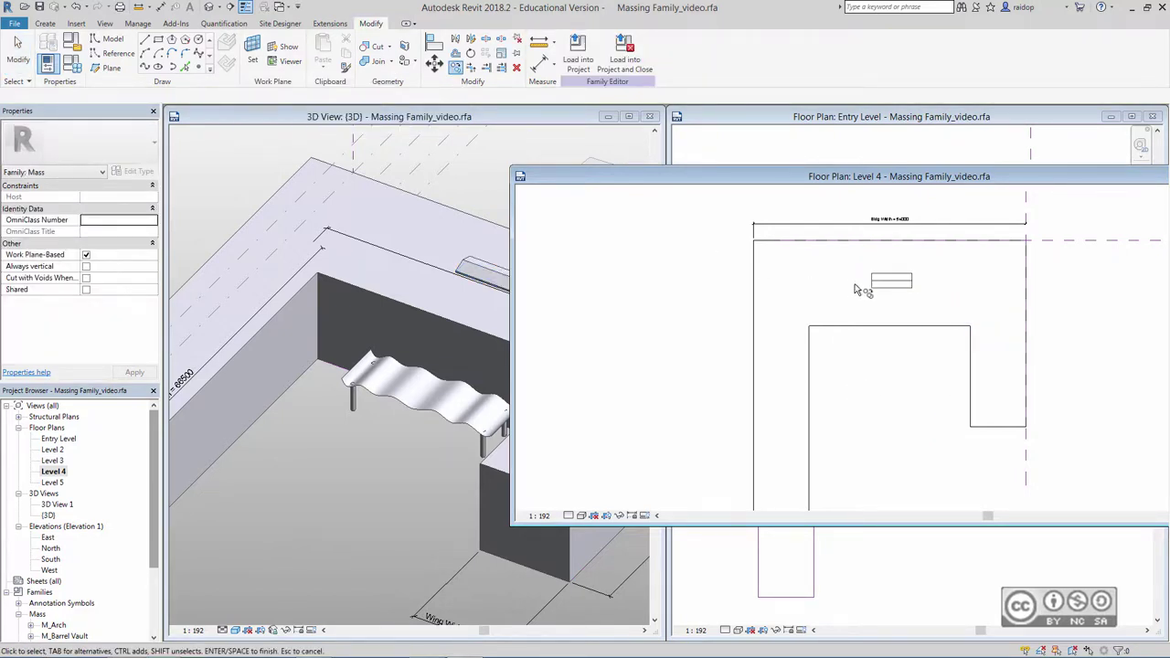
click(891, 280)
click(873, 283)
key(Return)
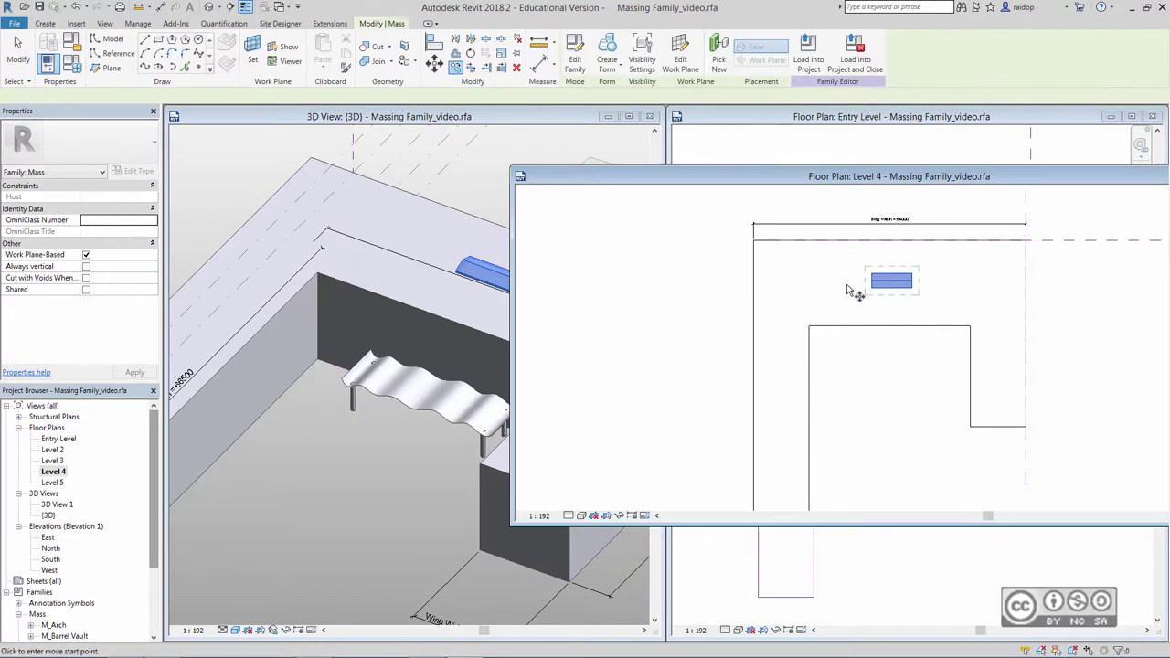
click(896, 285)
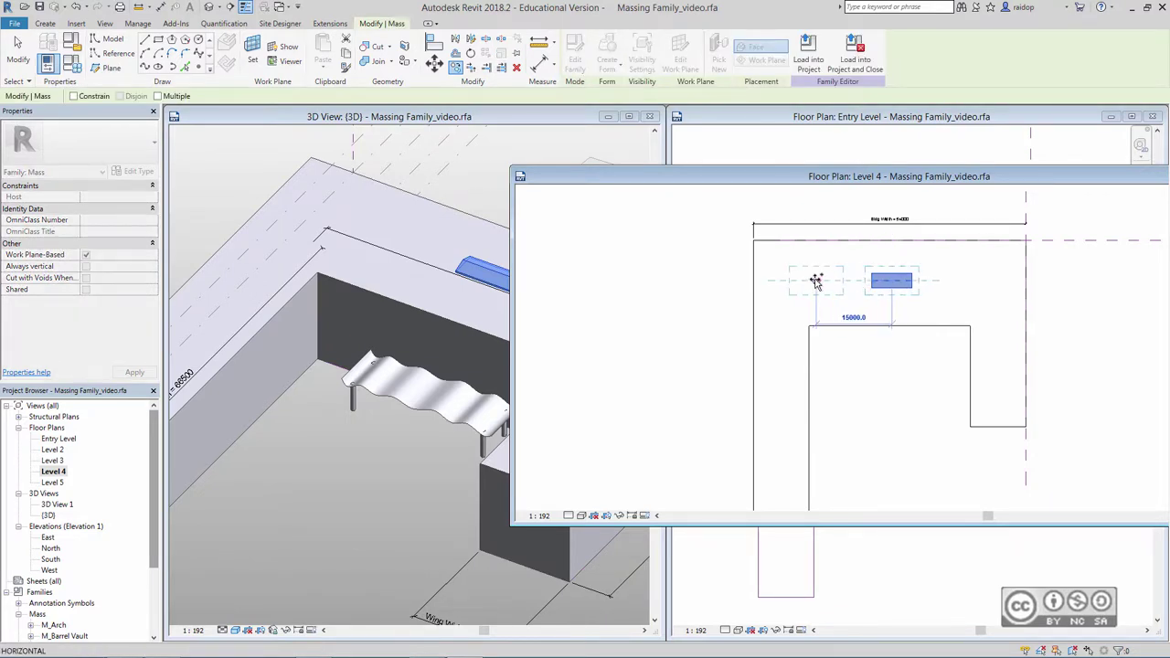
click(821, 281)
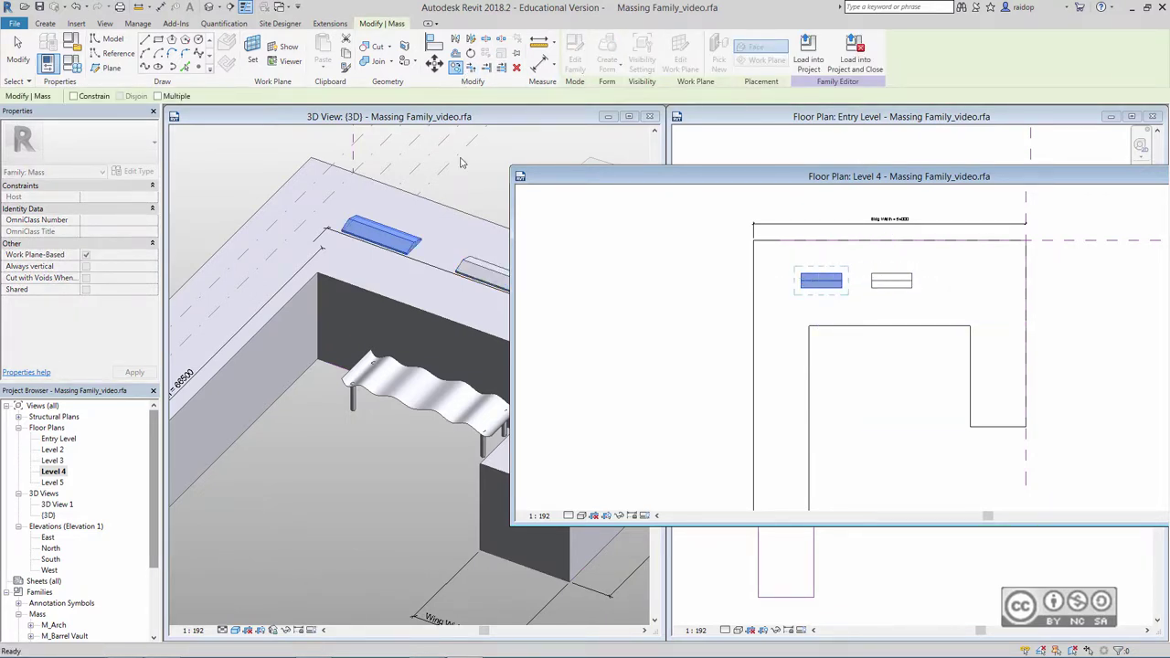
click(891, 283)
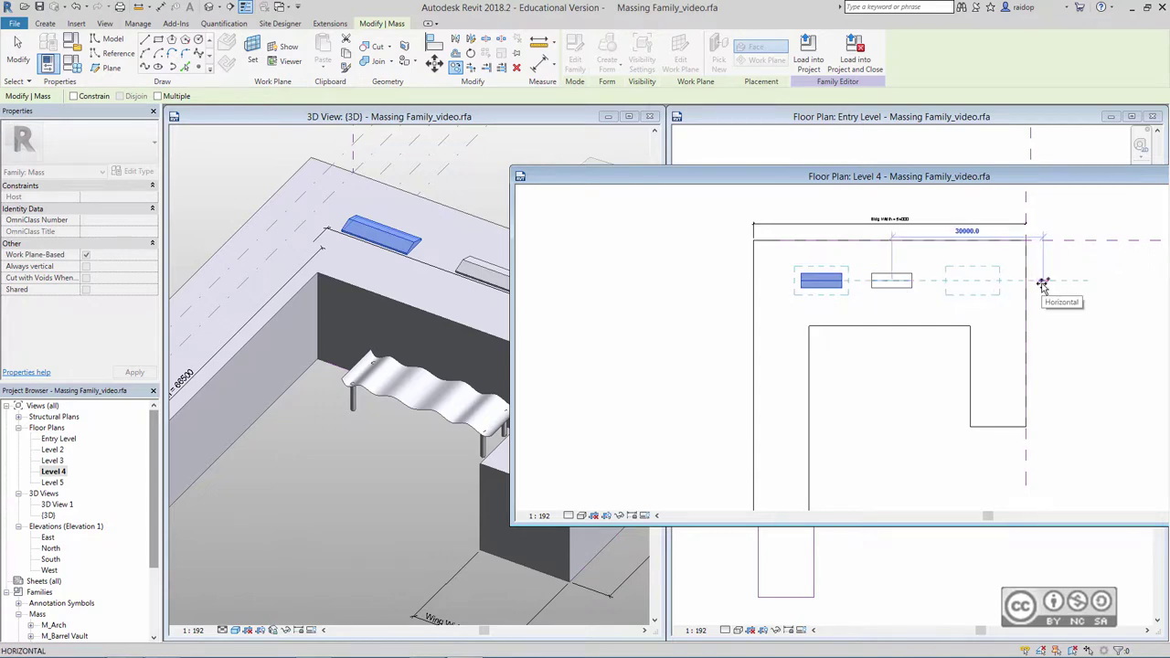
click(1039, 282)
click(910, 319)
drag(853, 184, 562, 174)
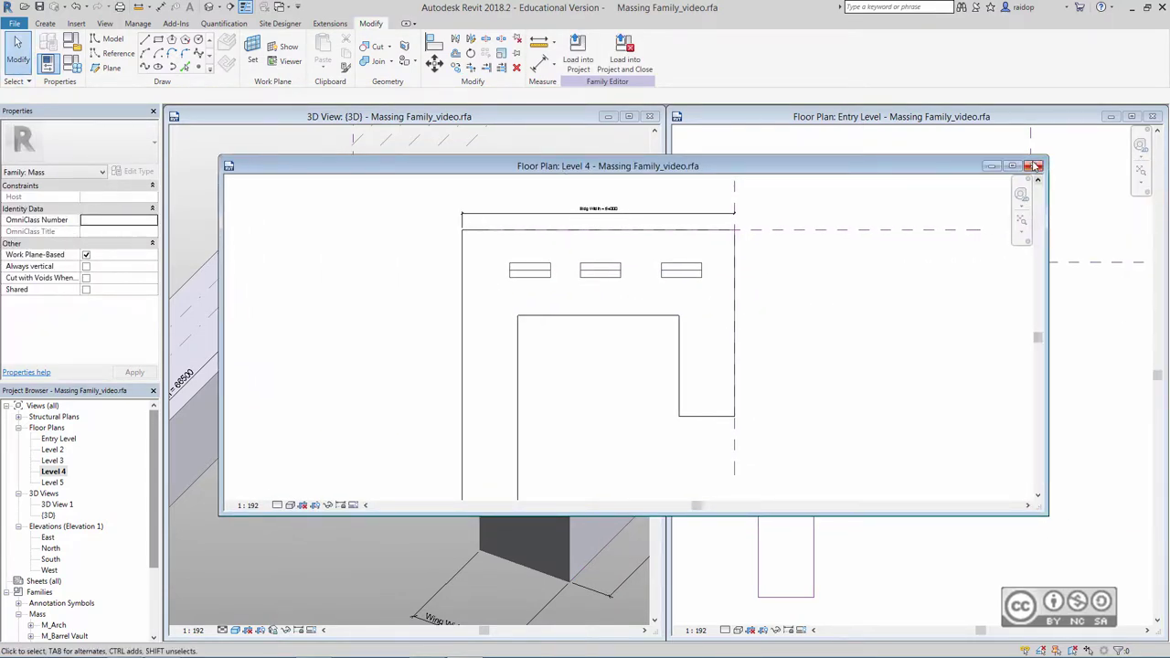
- Close the Level 4 plan and view the North elevation zoomed in on the roof gables
click(1034, 165)
scroll(126, 575, down, 3)
double_click(50, 450)
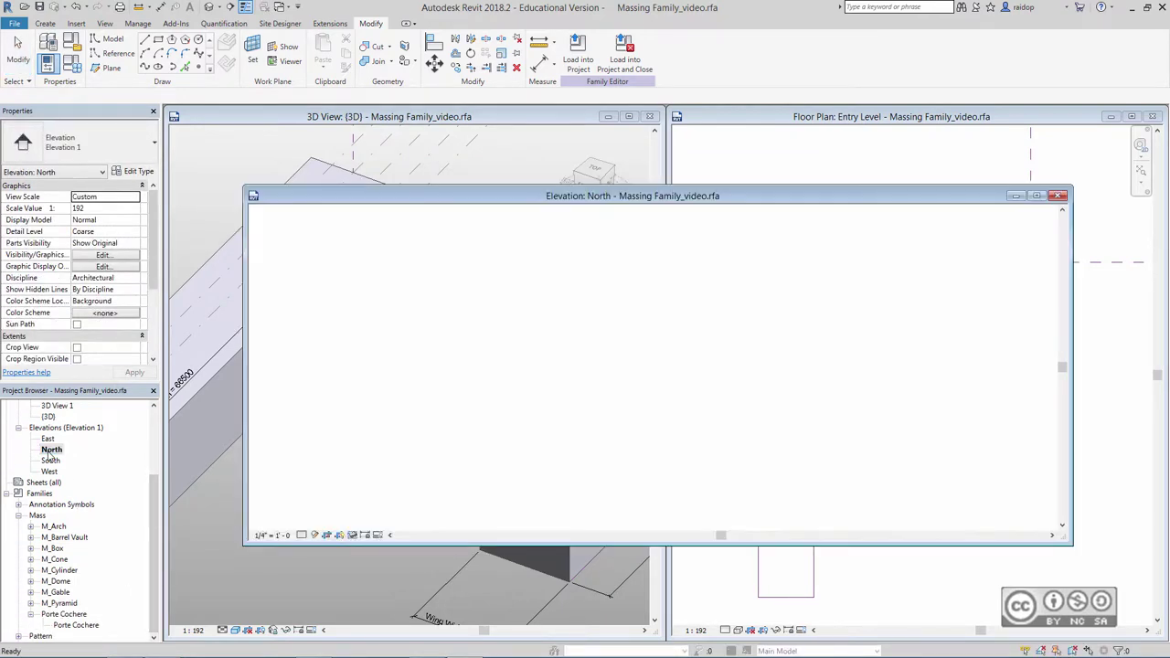
scroll(622, 435, up, 2)
scroll(512, 422, up, 2)
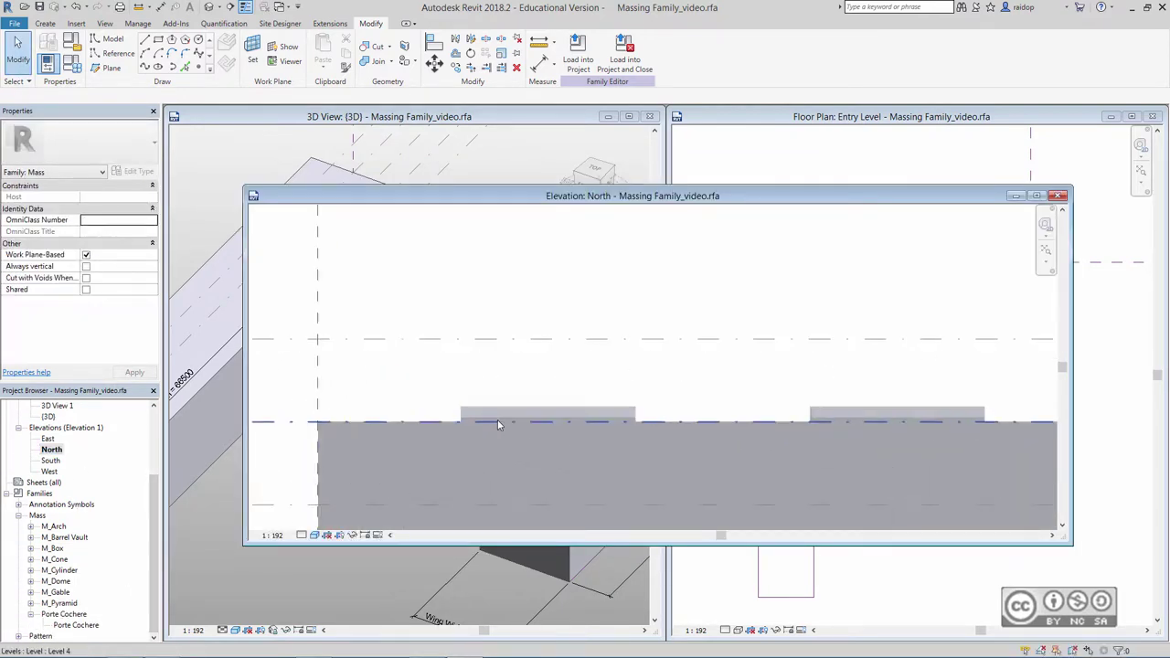
scroll(495, 420, up, 2)
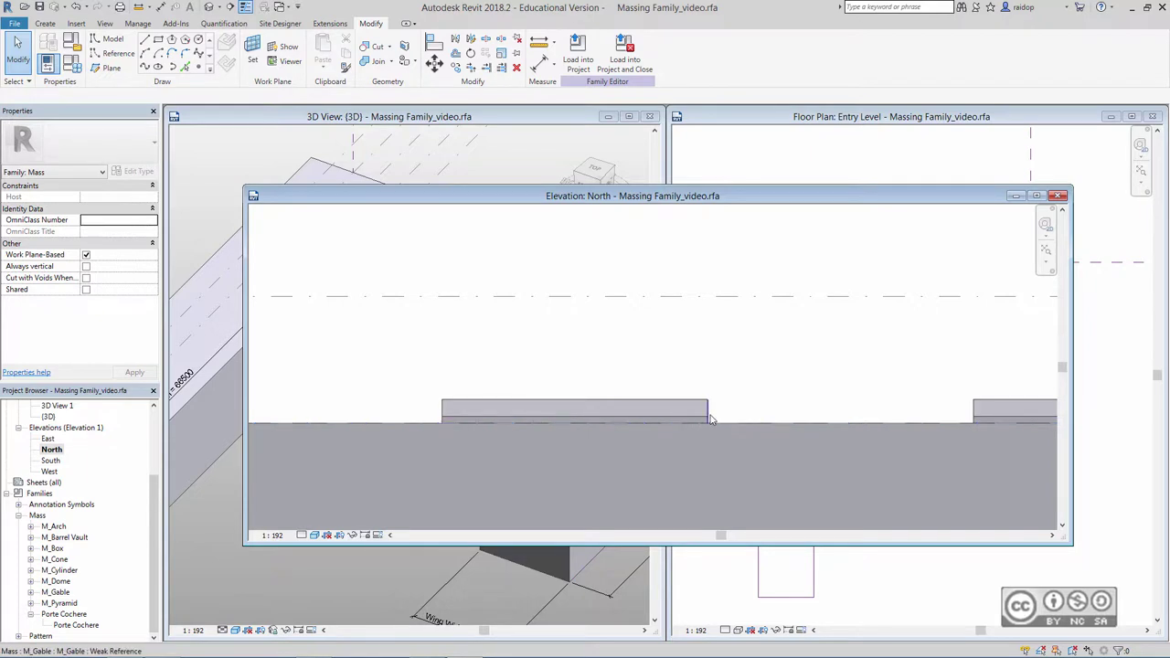
scroll(750, 401, down, 2)
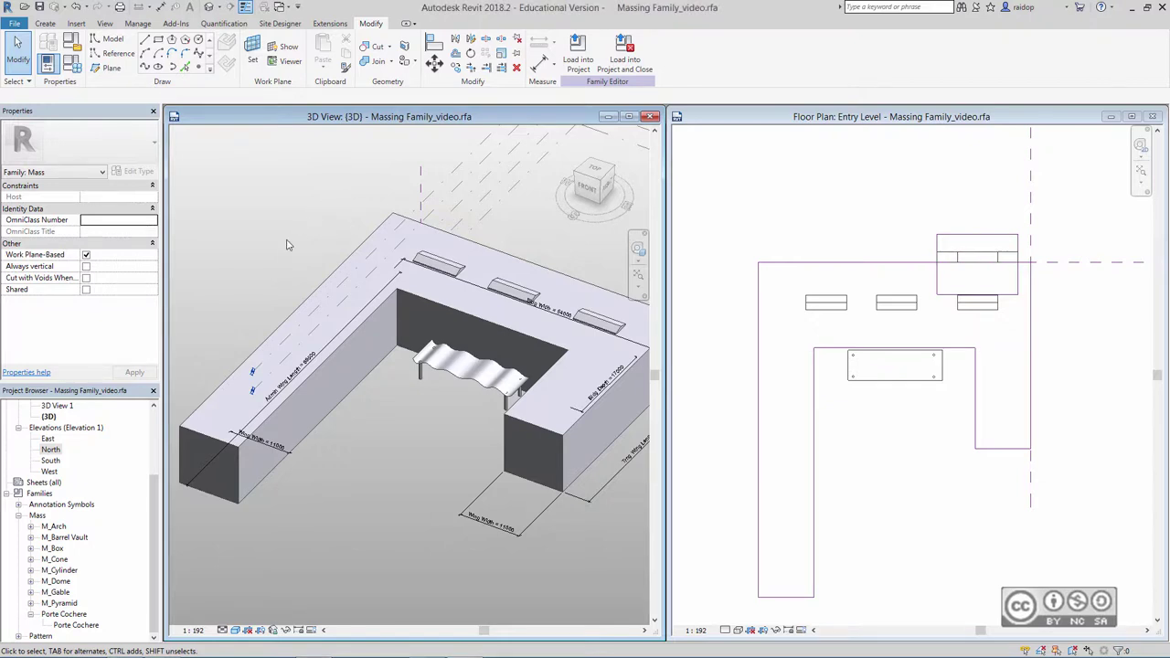
- Use AL to align the mass's left wing edge to the reference line above and lock it
middle_drag(332, 213, 300, 262)
key(a)
key(l)
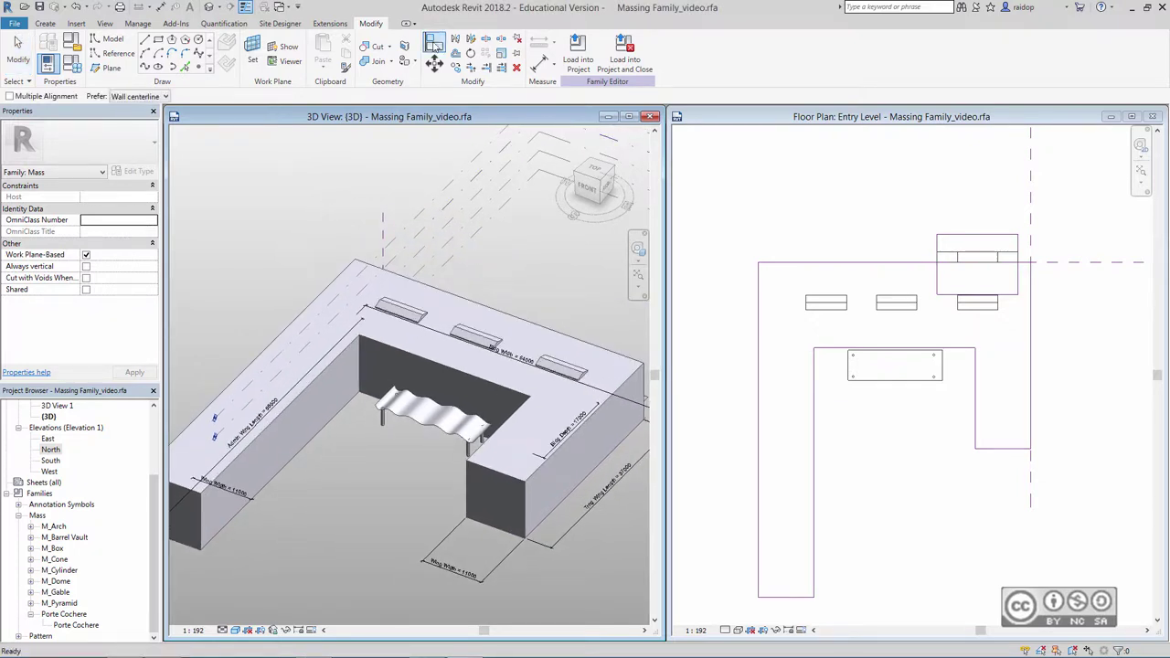
click(429, 245)
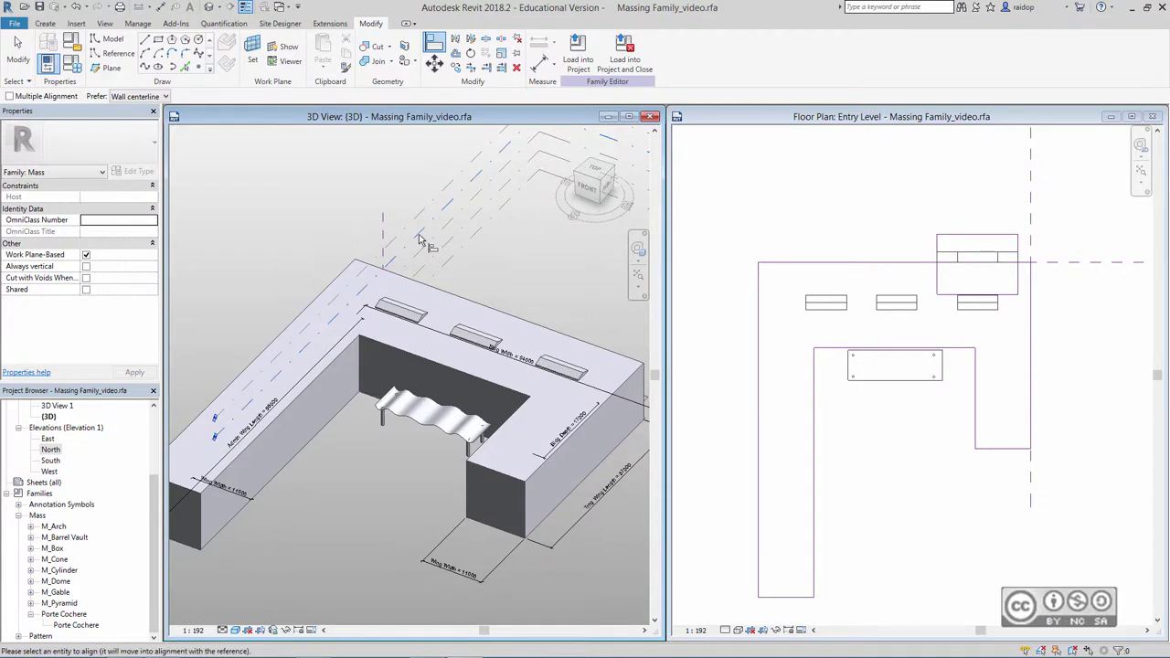
click(230, 243)
click(311, 337)
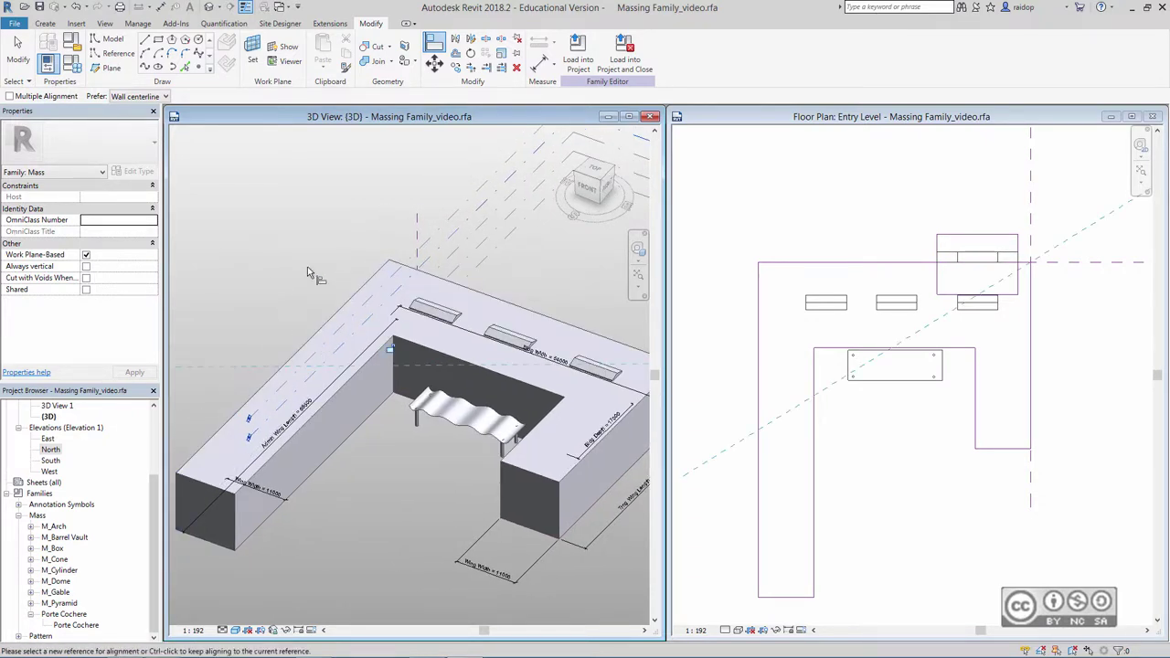
click(390, 349)
key(Escape)
- Raise the Level 4 elevation to 12400
click(479, 213)
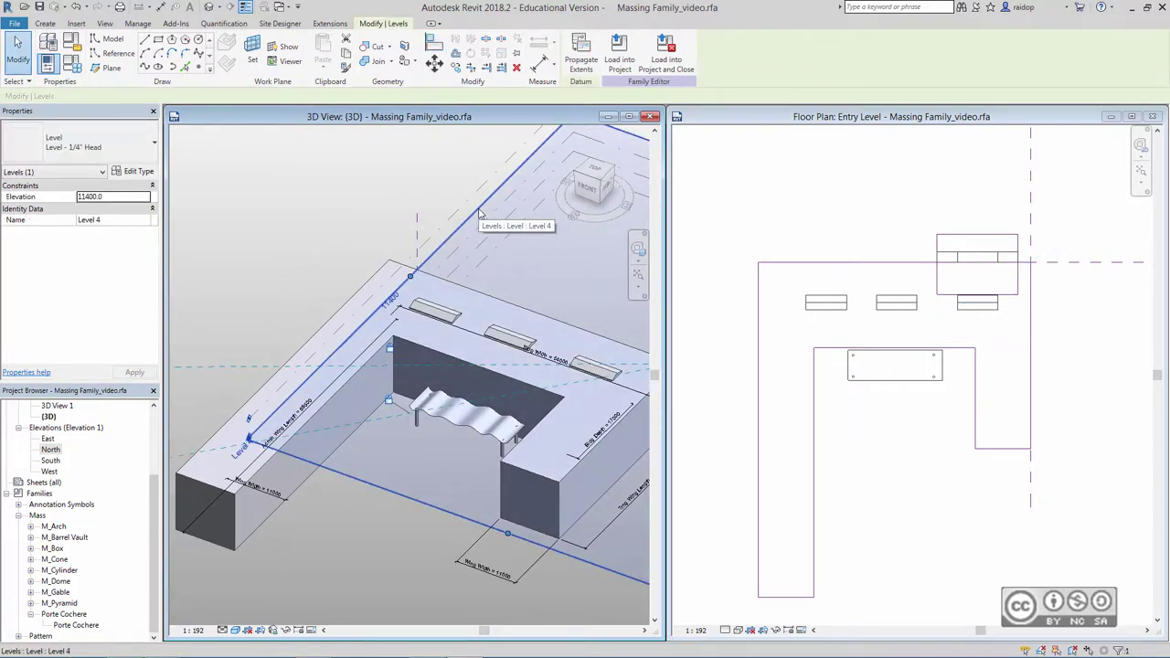
click(119, 198)
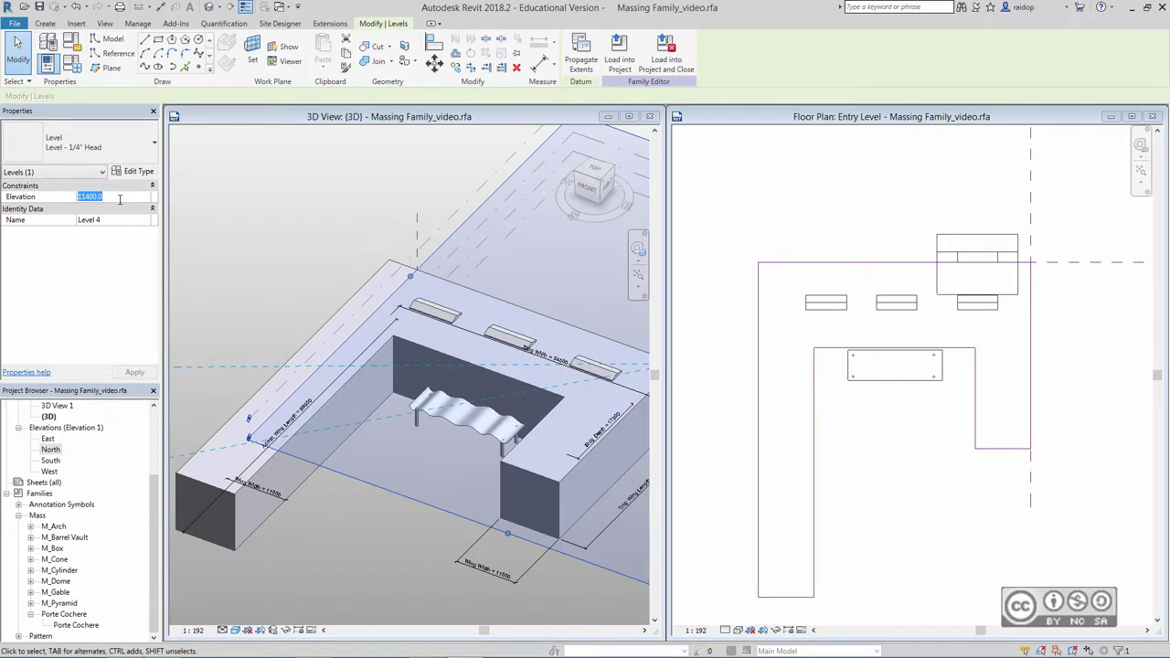
text(1240)
text(0)
key(Return)
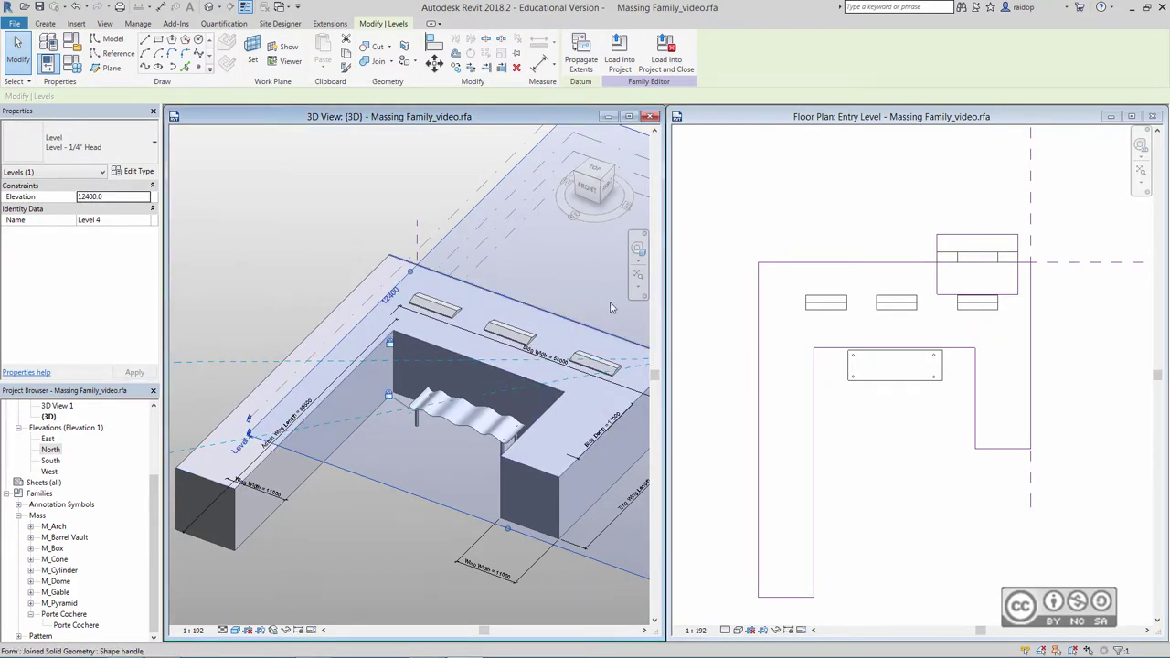
- Restore the Level 4 elevation to 11400 from the North elevation view
click(51, 450)
click(407, 293)
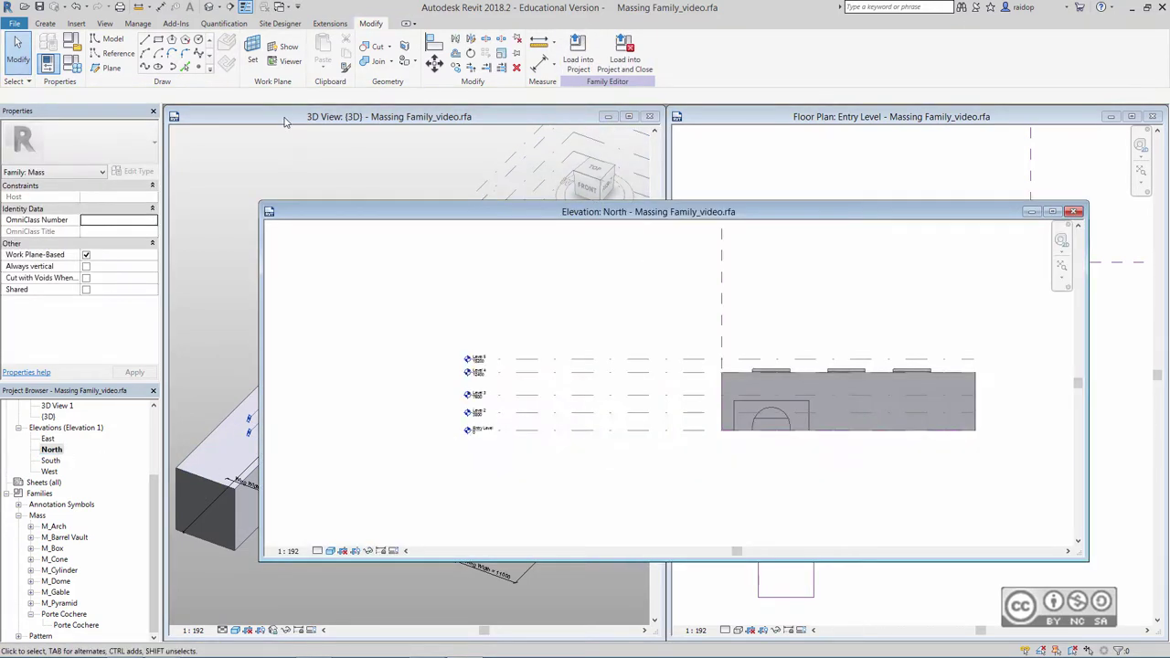
click(407, 293)
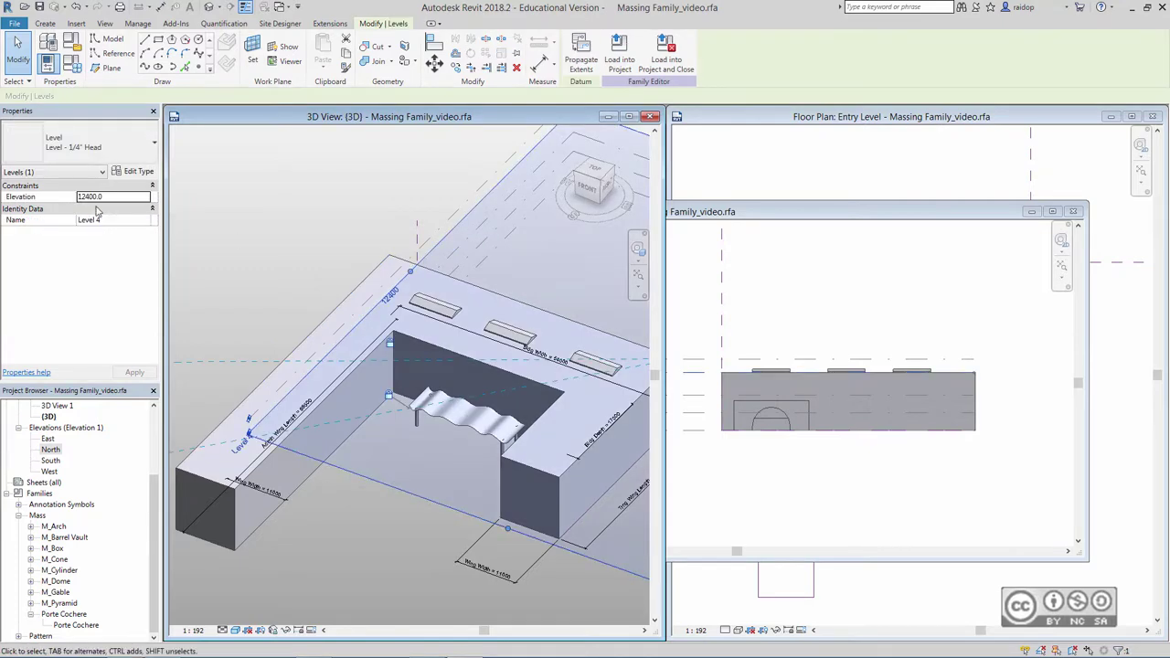
double_click(101, 196)
text(11400)
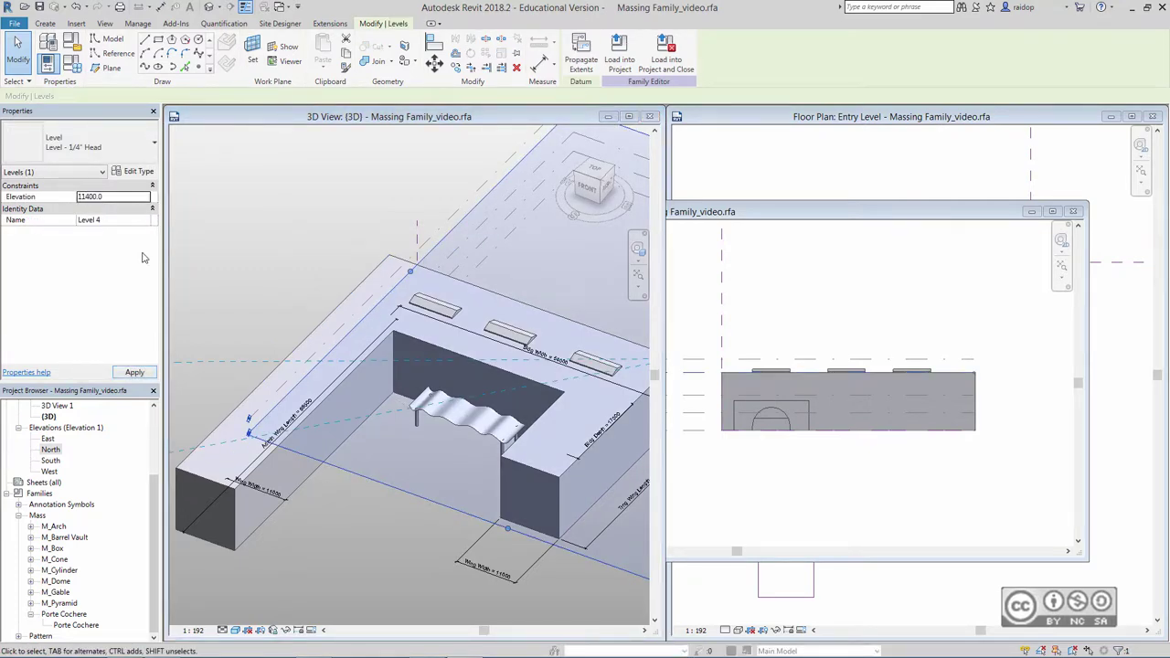
click(137, 373)
click(817, 378)
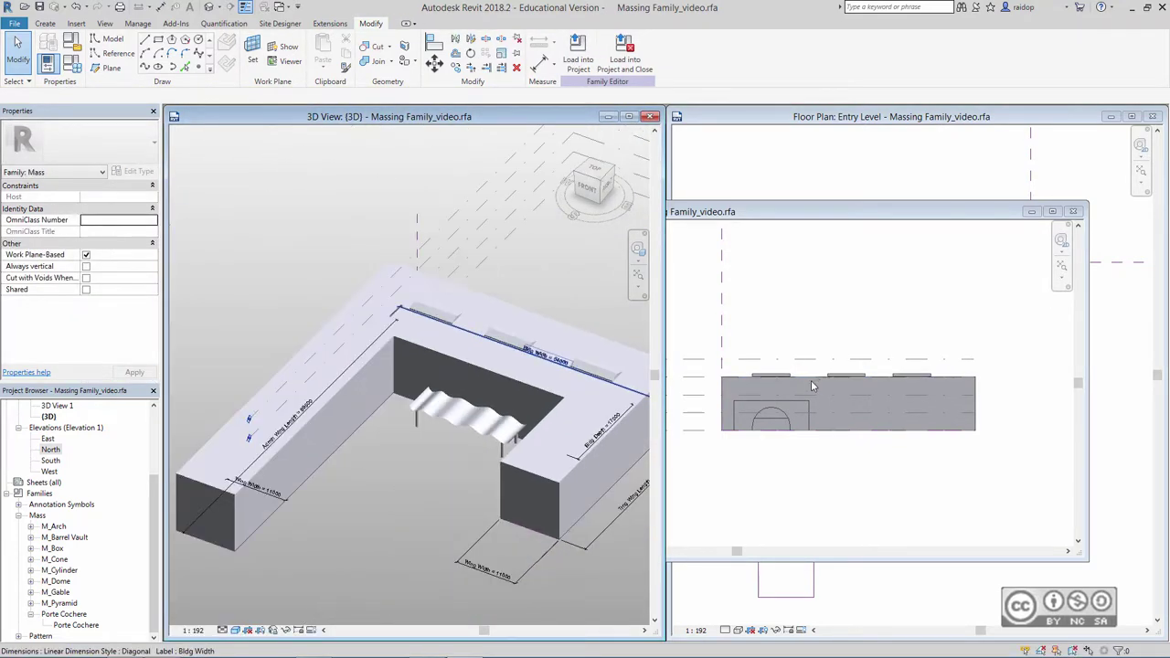
- Review the mass in the North elevation, then close that view
scroll(765, 375, up, 2)
scroll(814, 382, up, 1)
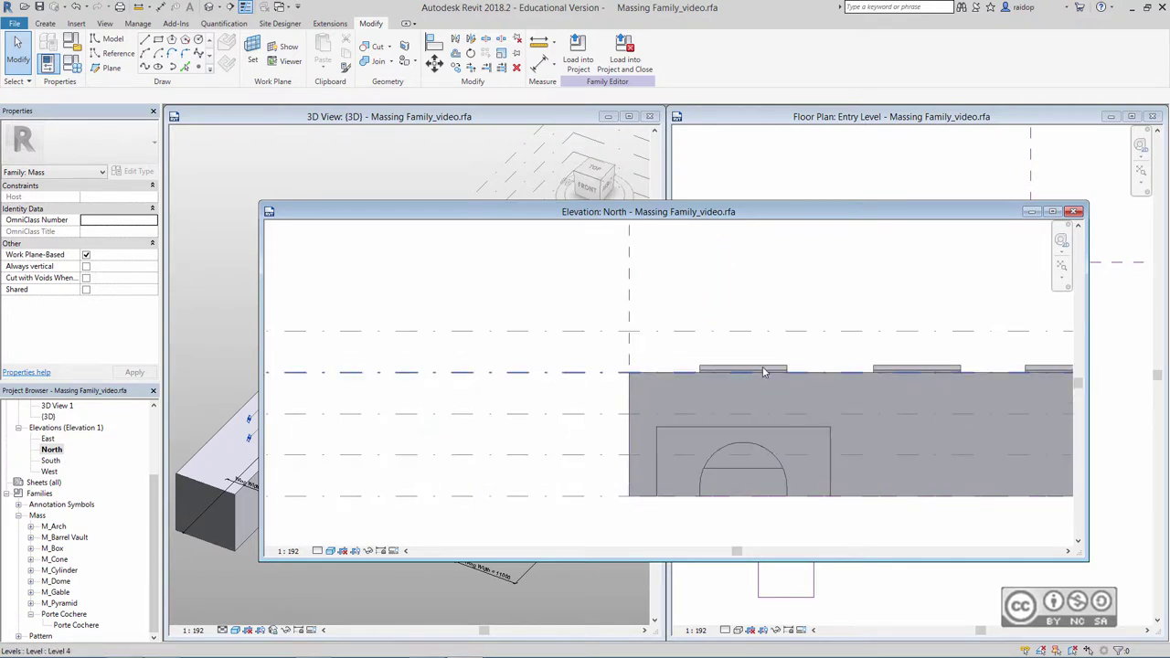
middle_drag(800, 368, 626, 363)
scroll(568, 350, up, 3)
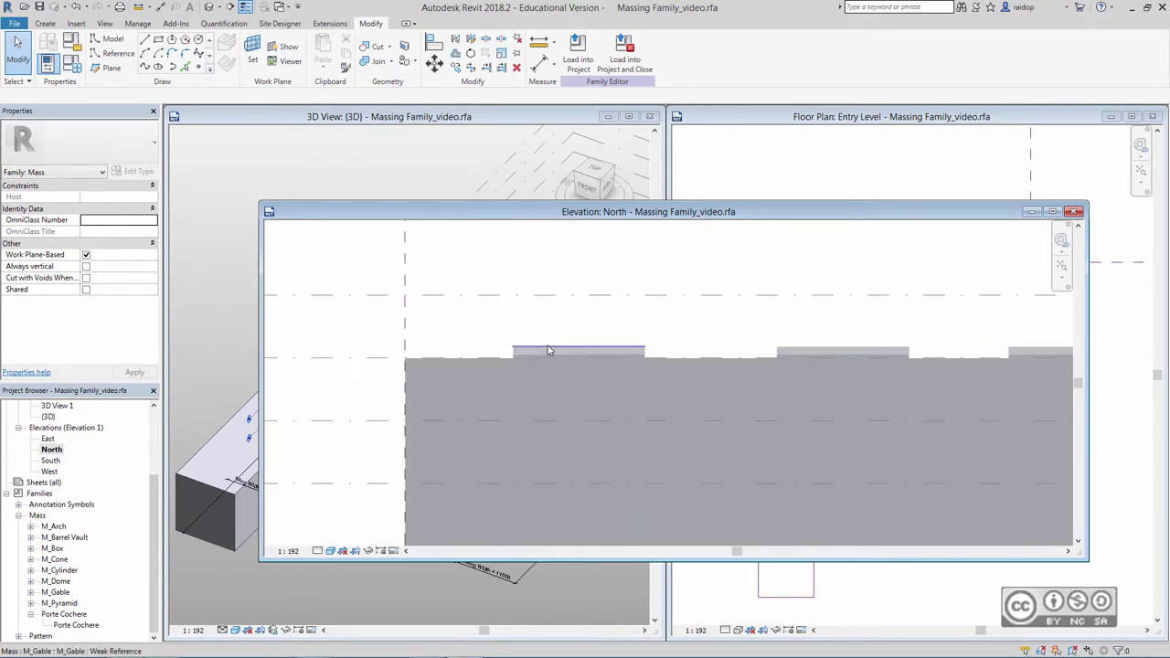
scroll(561, 361, down, 3)
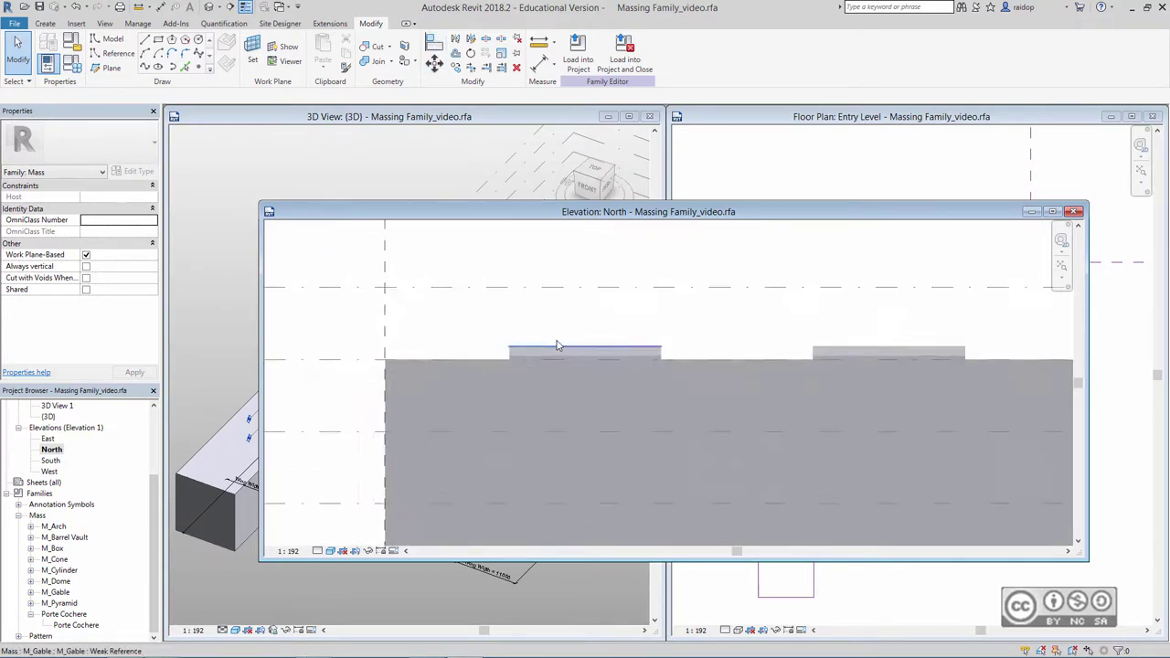
scroll(536, 348, down, 3)
click(1077, 213)
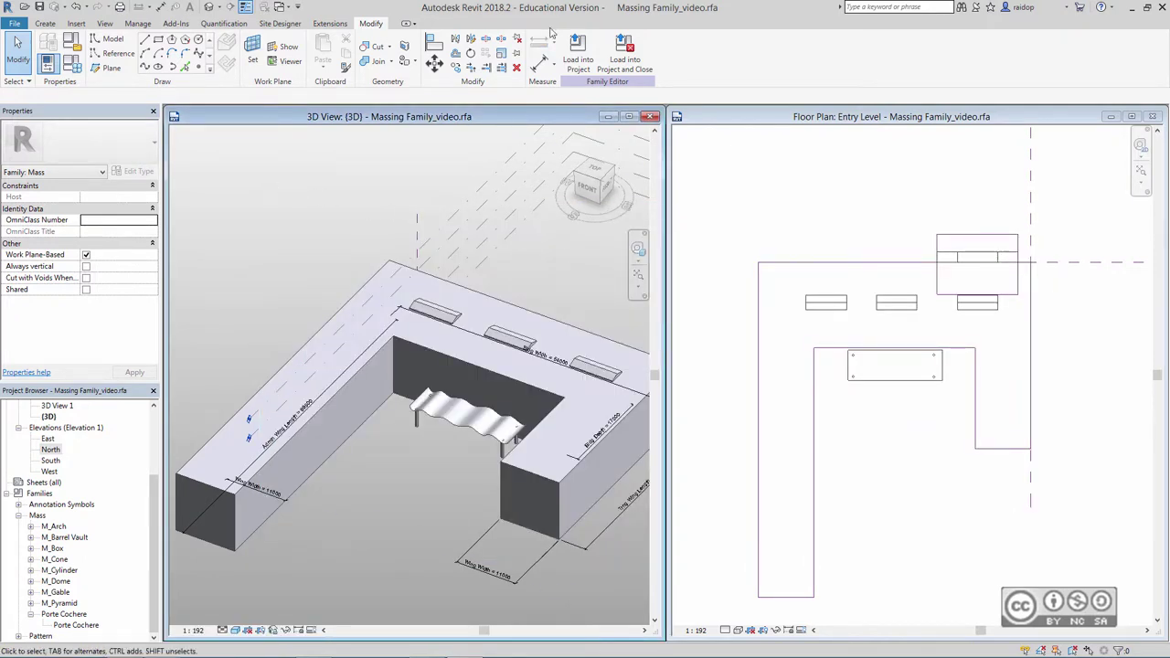
- Save the family as Massing Family_finished.rfa
click(14, 23)
mouse_move(44, 179)
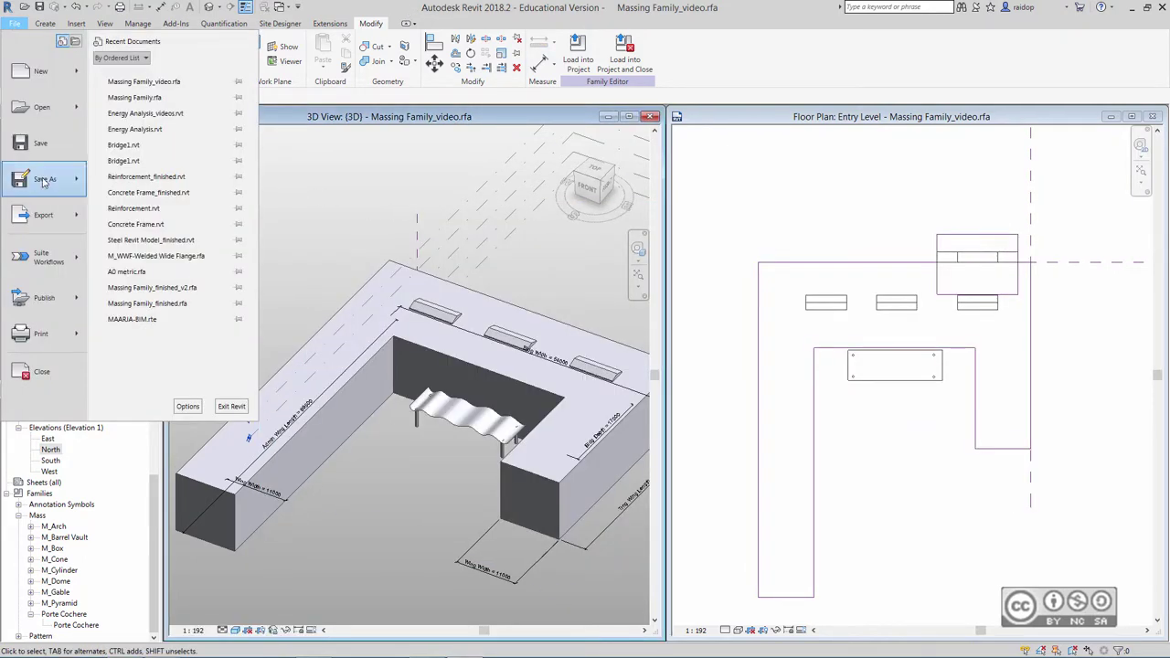
click(64, 182)
click(280, 304)
key(BackSpace)
key(BackSpace)
key(BackSpace)
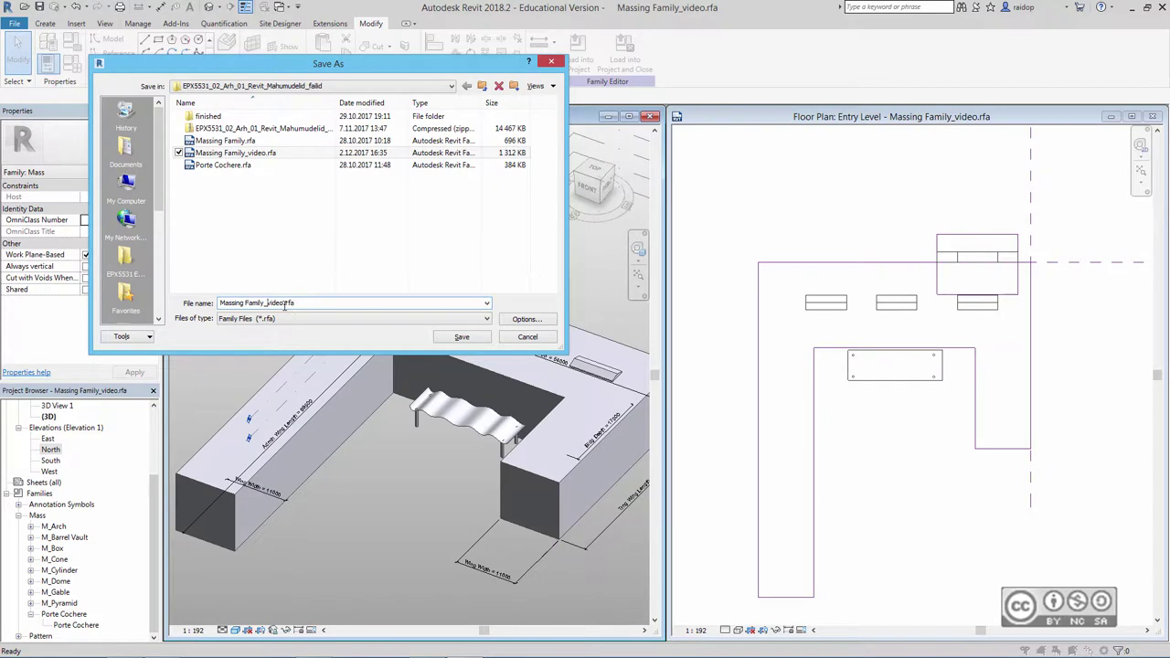
text(finished)
click(462, 337)
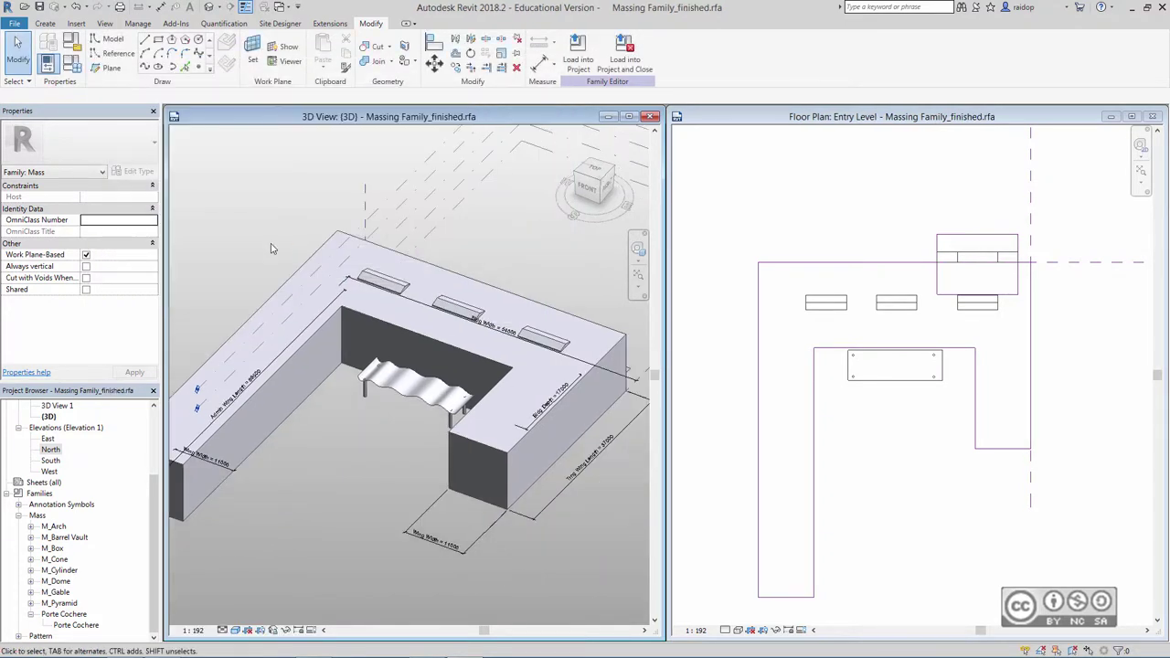
- Delete the arch from the mass in the 3D view
shift+middle_drag(542, 410, 471, 402)
scroll(471, 402, up, 5)
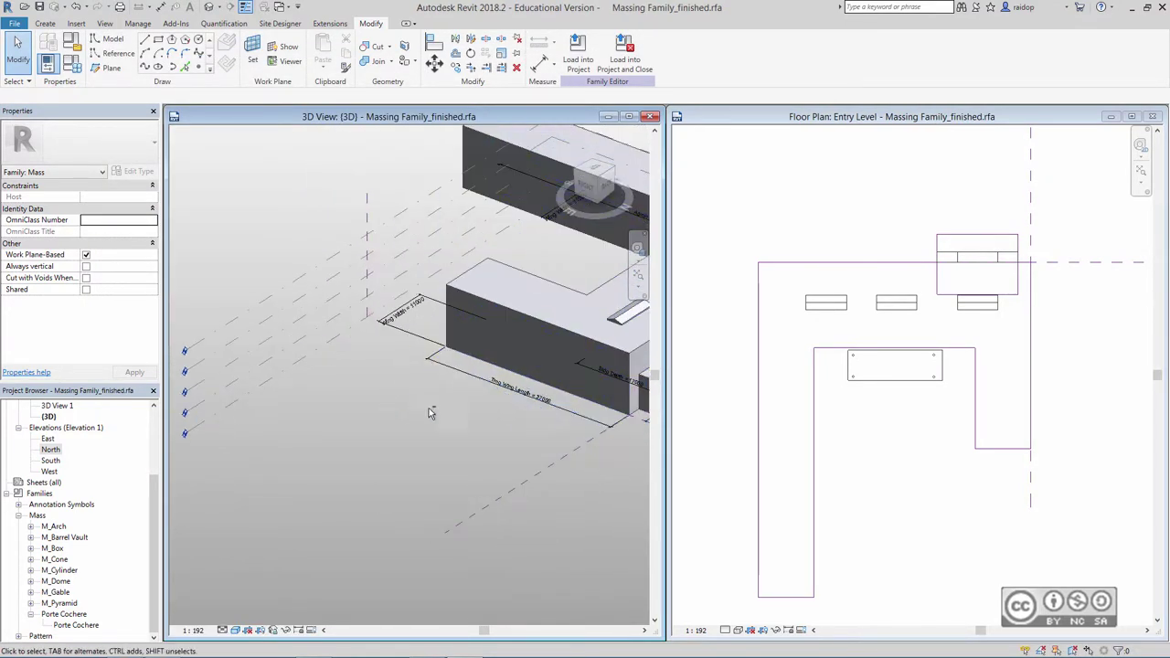
scroll(375, 357, up, 3)
click(369, 350)
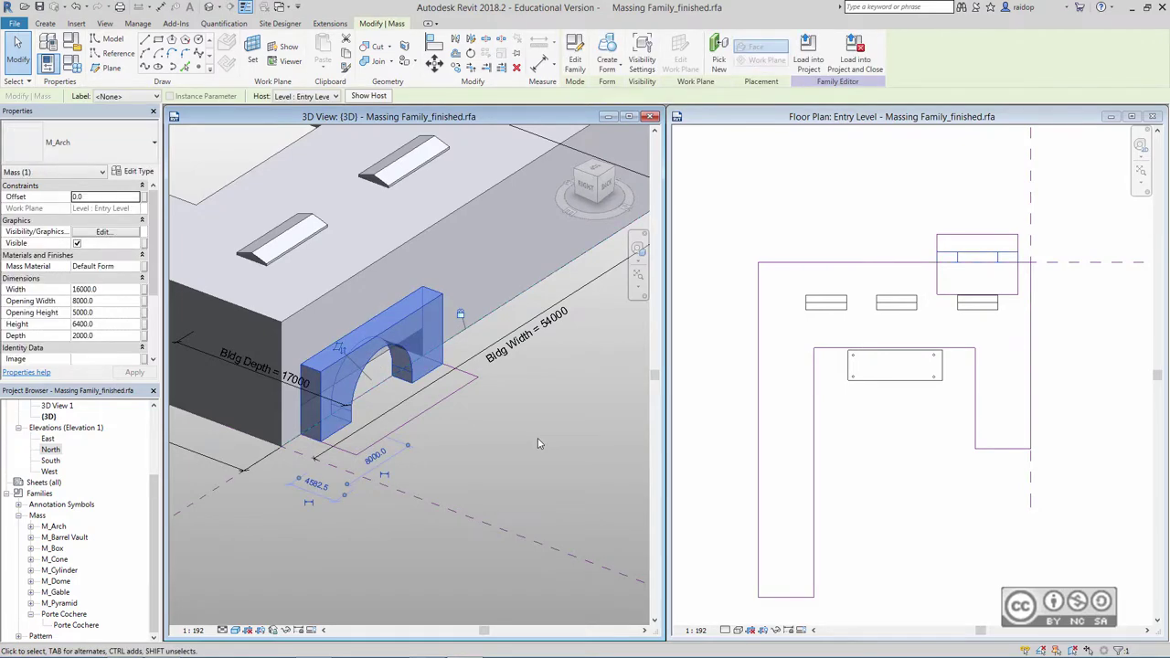
key(Delete)
- Reframe the model and bring up the Open dialog with Ctrl+O
shift+middle_drag(369, 351, 302, 409)
scroll(302, 409, down, 5)
scroll(302, 409, down, 5)
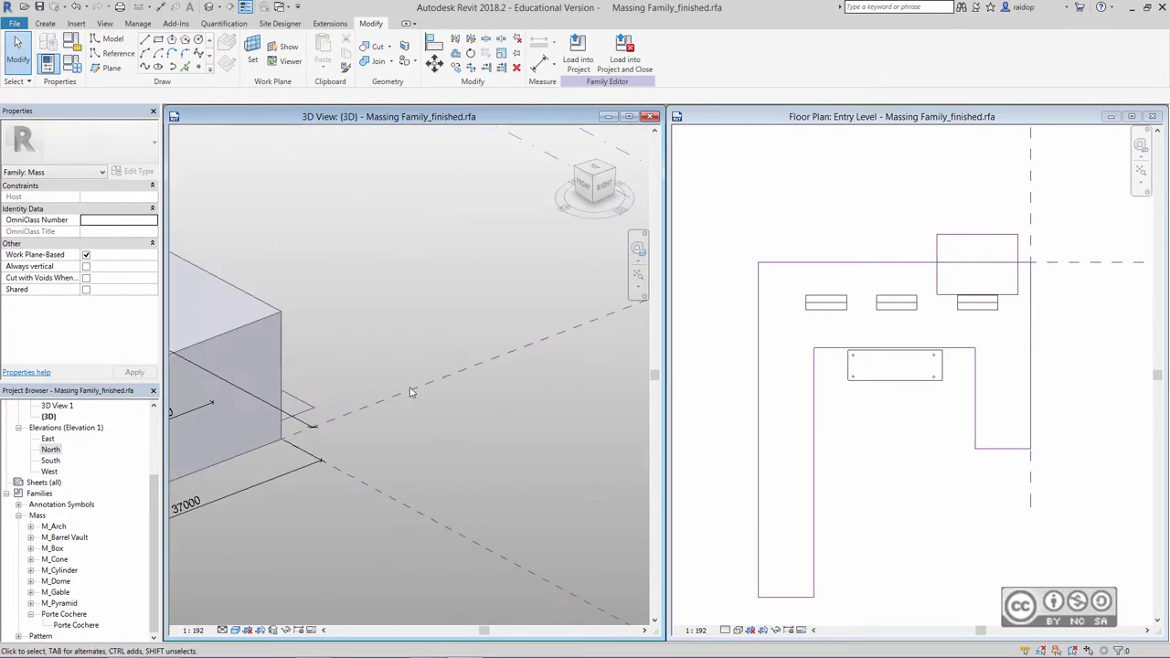
key(ctrl+o)
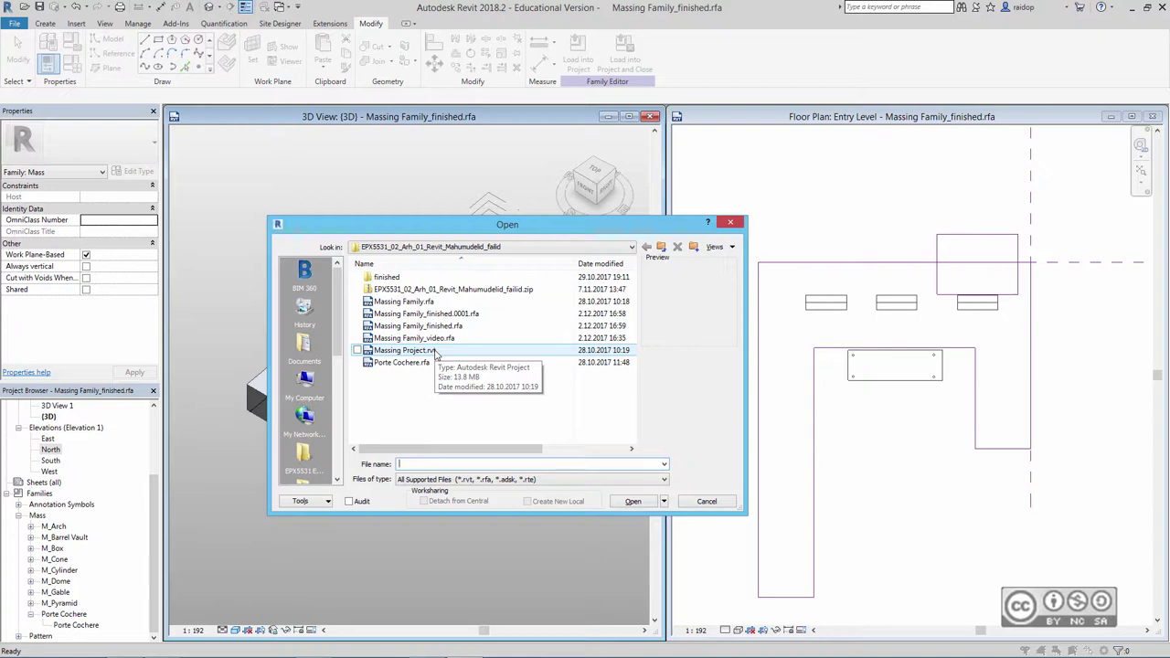
- Open Massing Project.rvt from the course folder
click(436, 352)
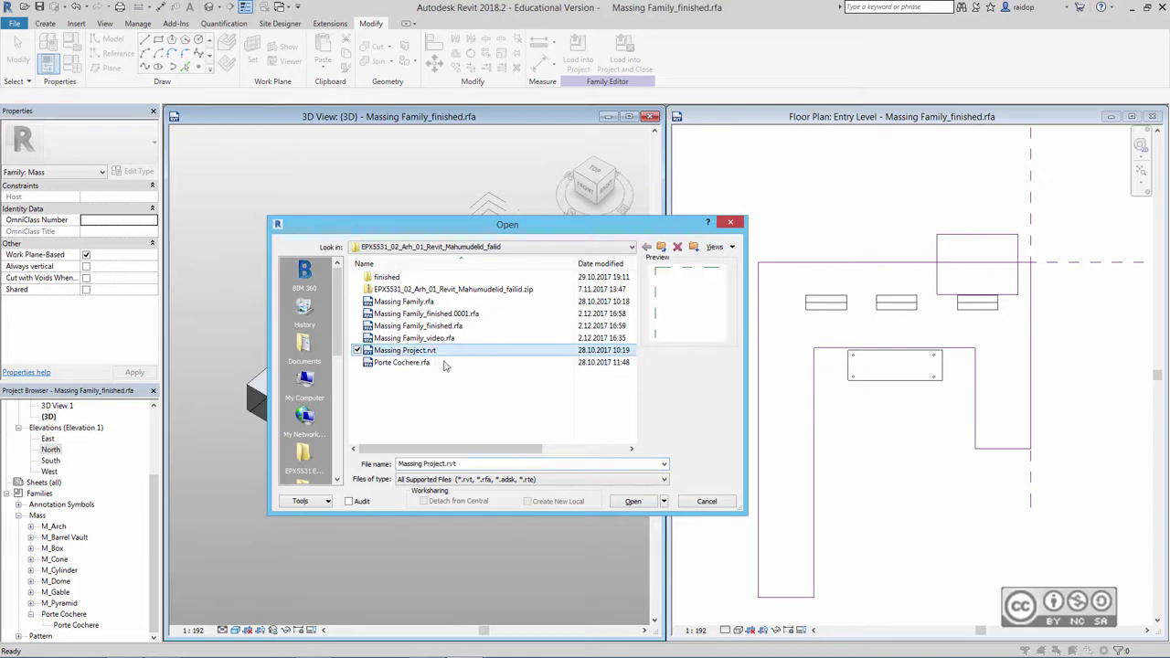
click(632, 502)
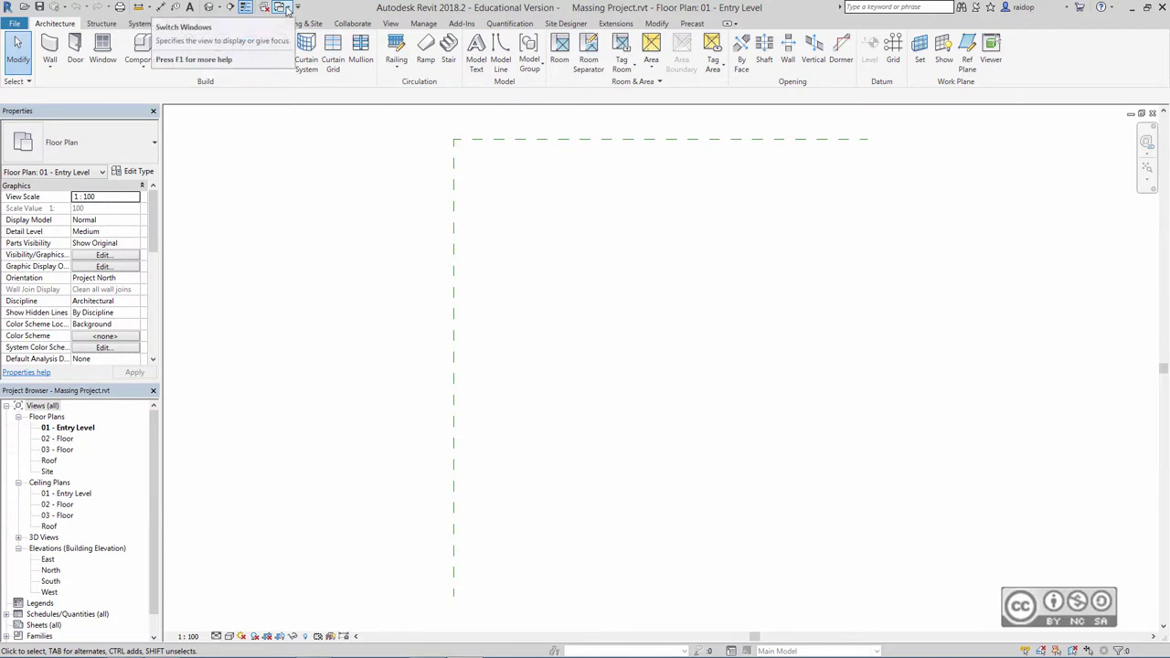
- Return to the finished family's 3D view and load it into Massing Project, closing the family
click(286, 7)
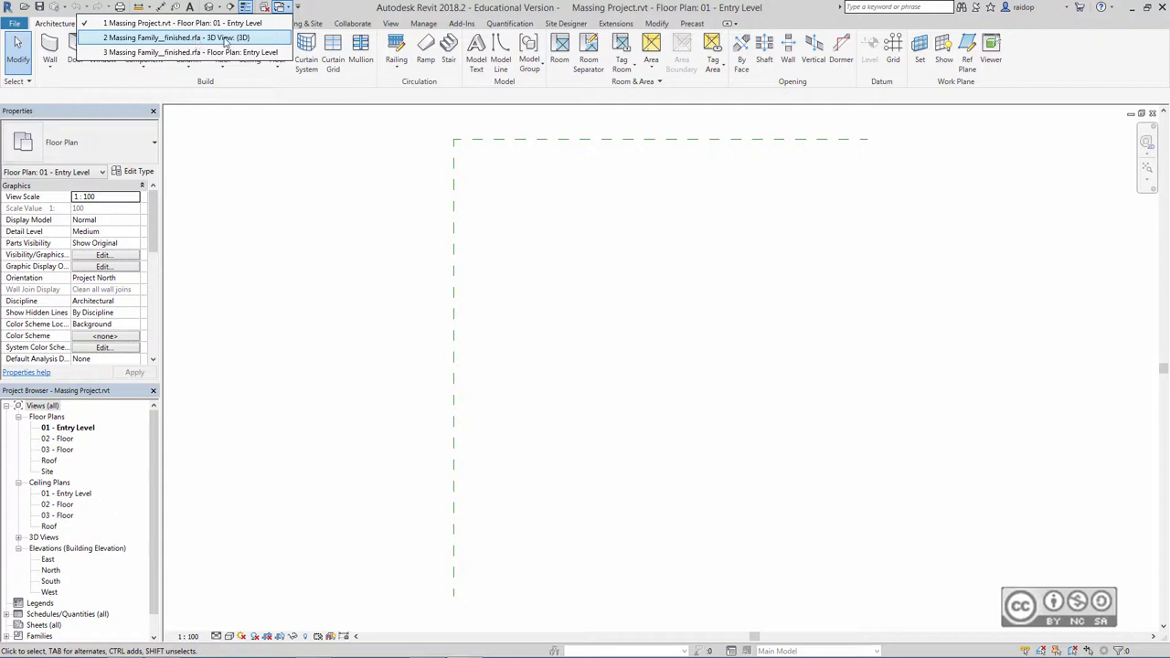
click(225, 41)
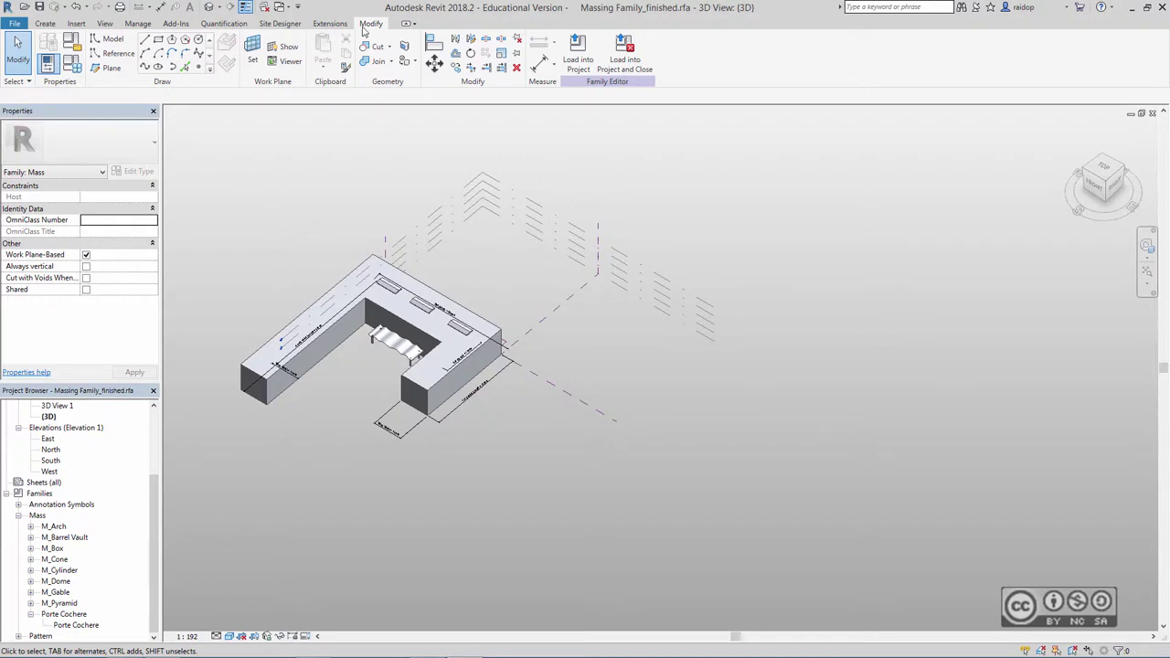
click(630, 64)
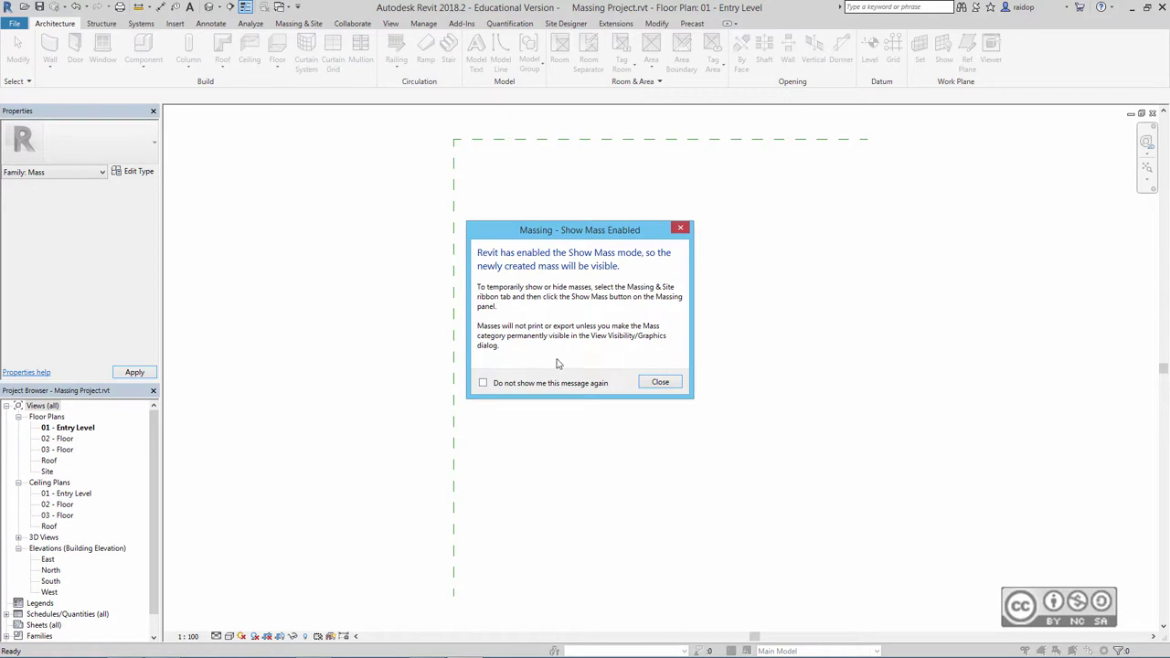
- Place the mass rotated 90 degrees at the reference-plane corner of 01 - Entry Level
click(660, 386)
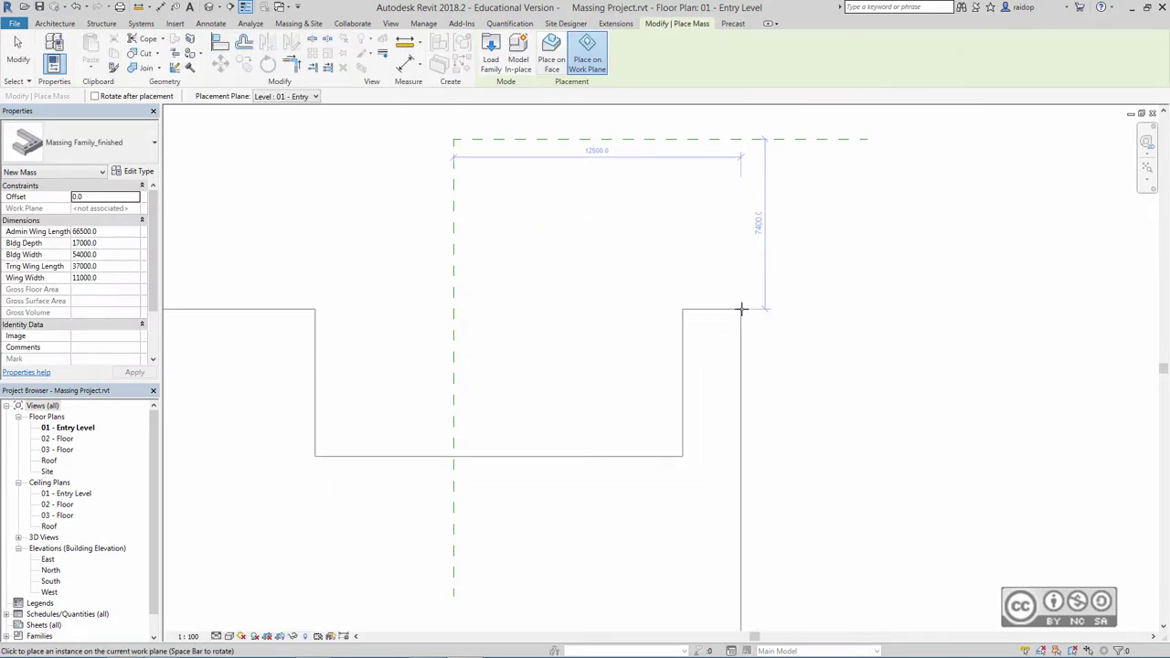
scroll(751, 310, down, 3)
scroll(722, 316, down, 3)
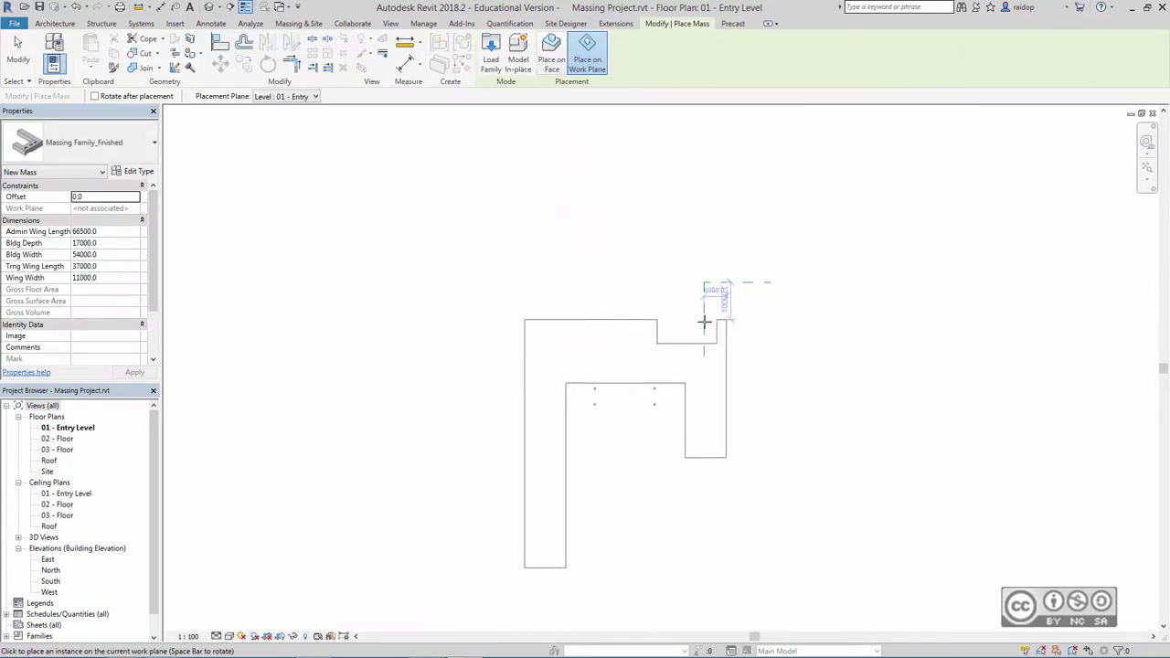
key(space)
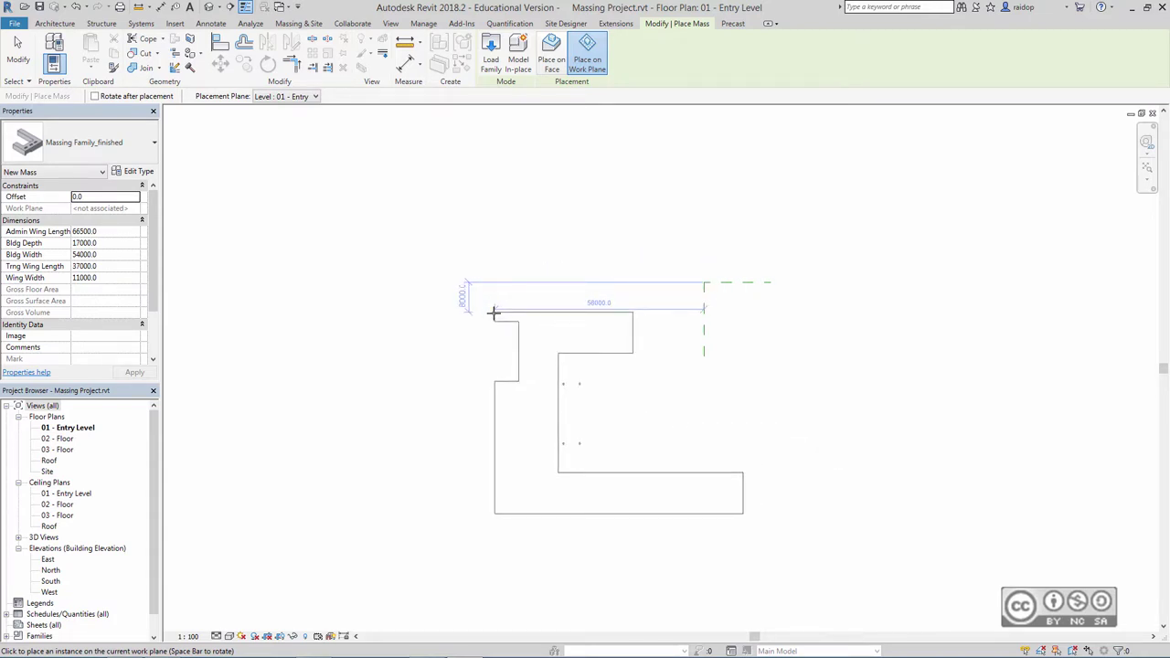
scroll(726, 308, up, 2)
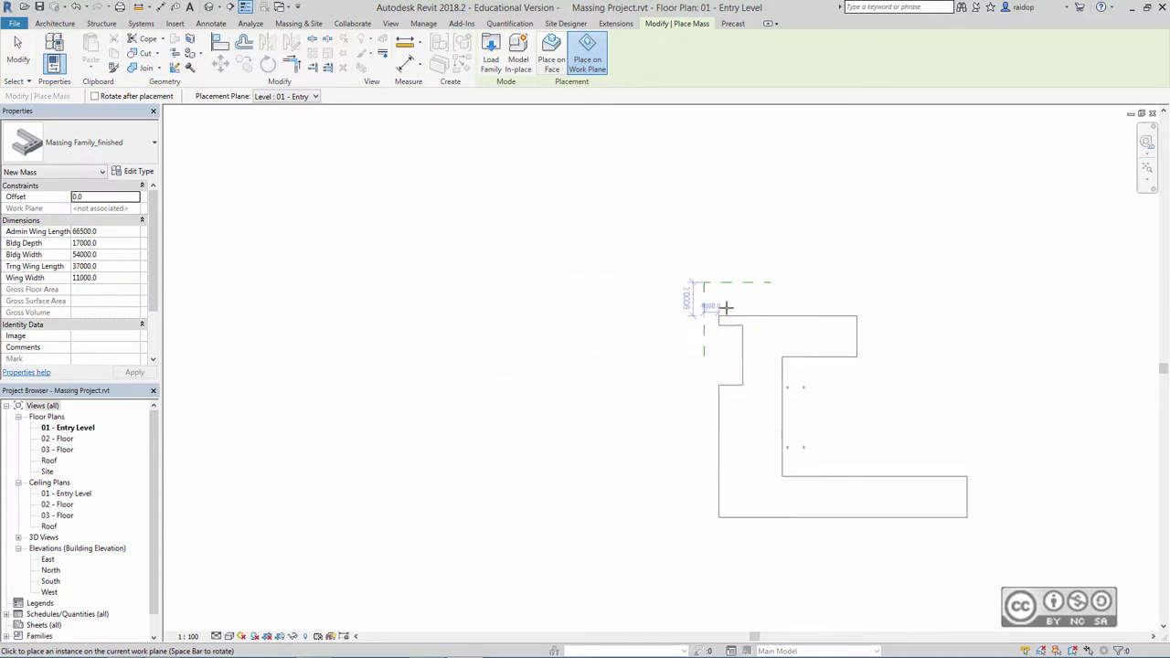
scroll(695, 348, up, 1)
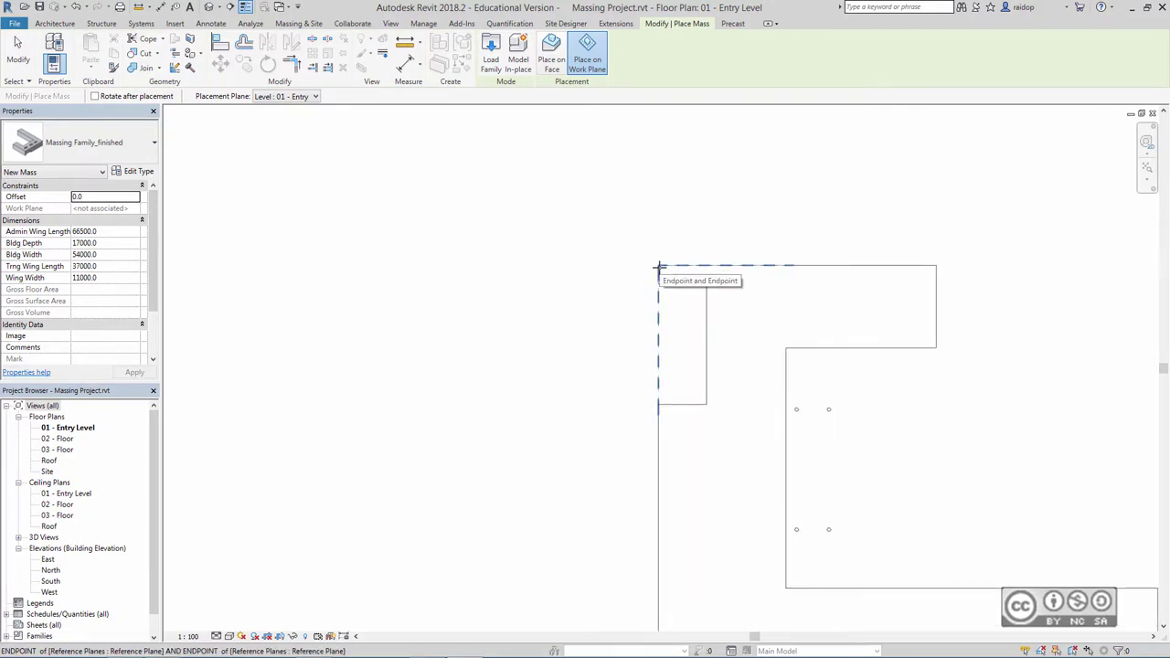
click(658, 268)
scroll(658, 268, down, 2)
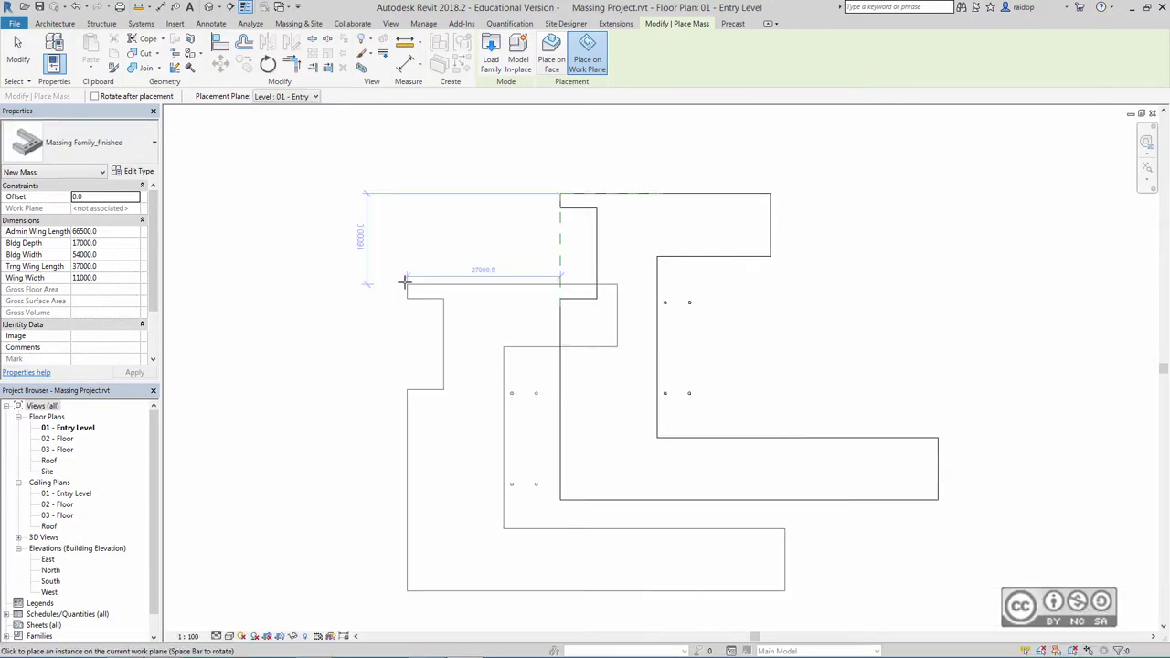
key(Escape)
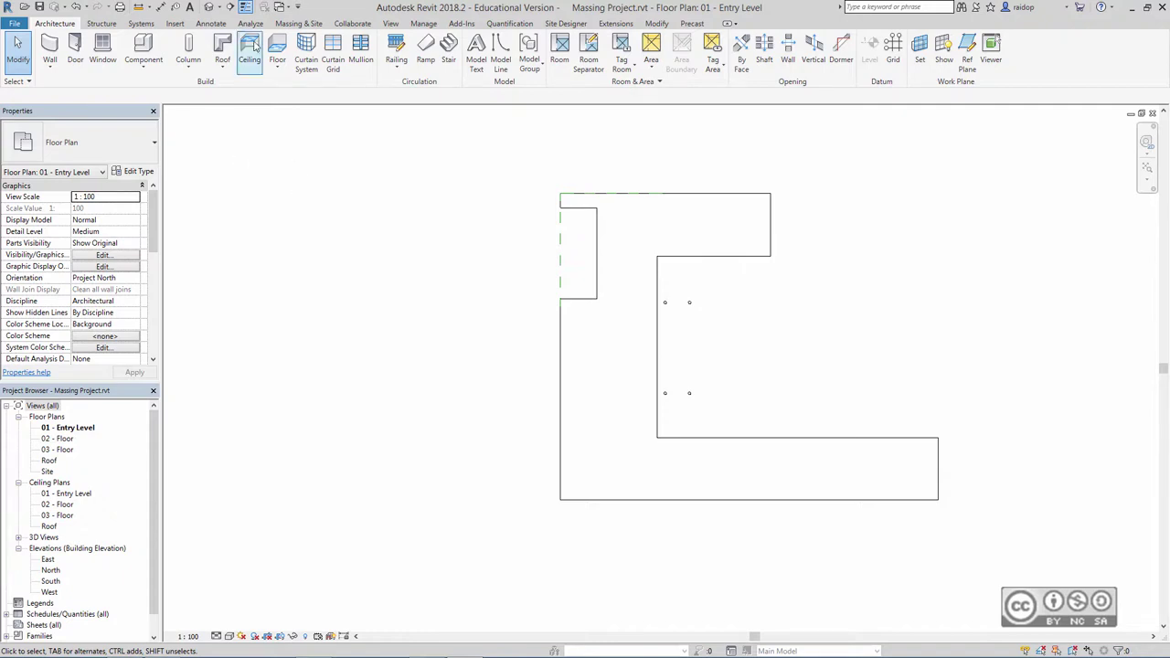
- Switch to the default 3D view of the site and zoom in on the placed mass
click(209, 8)
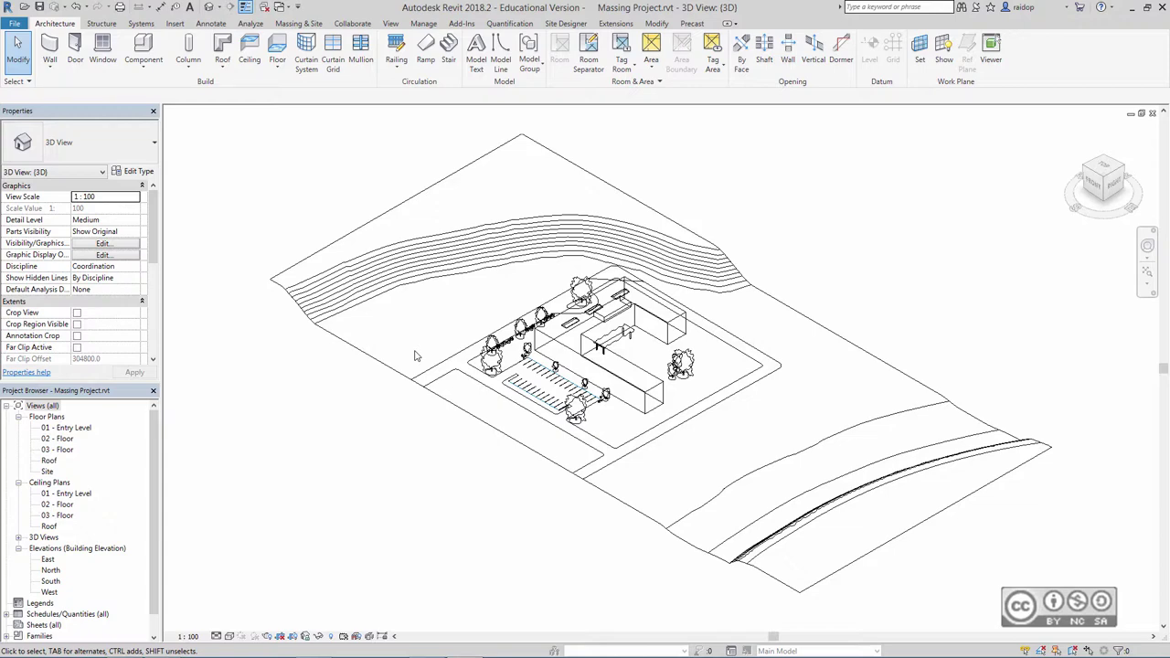
scroll(635, 330, up, 3)
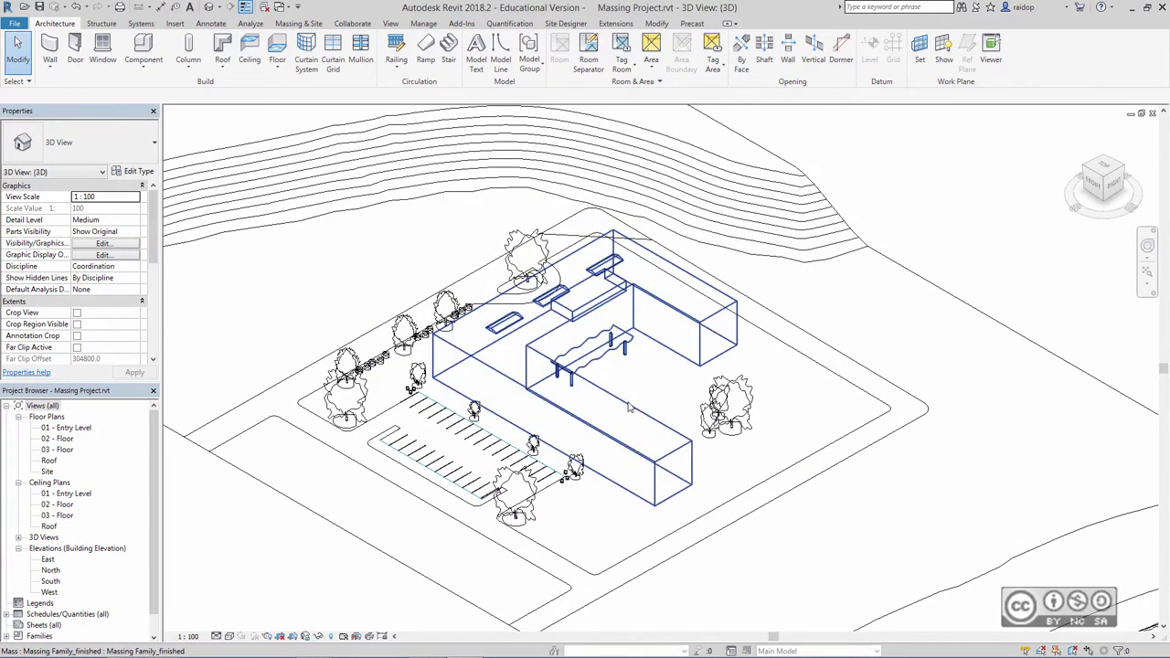
click(629, 409)
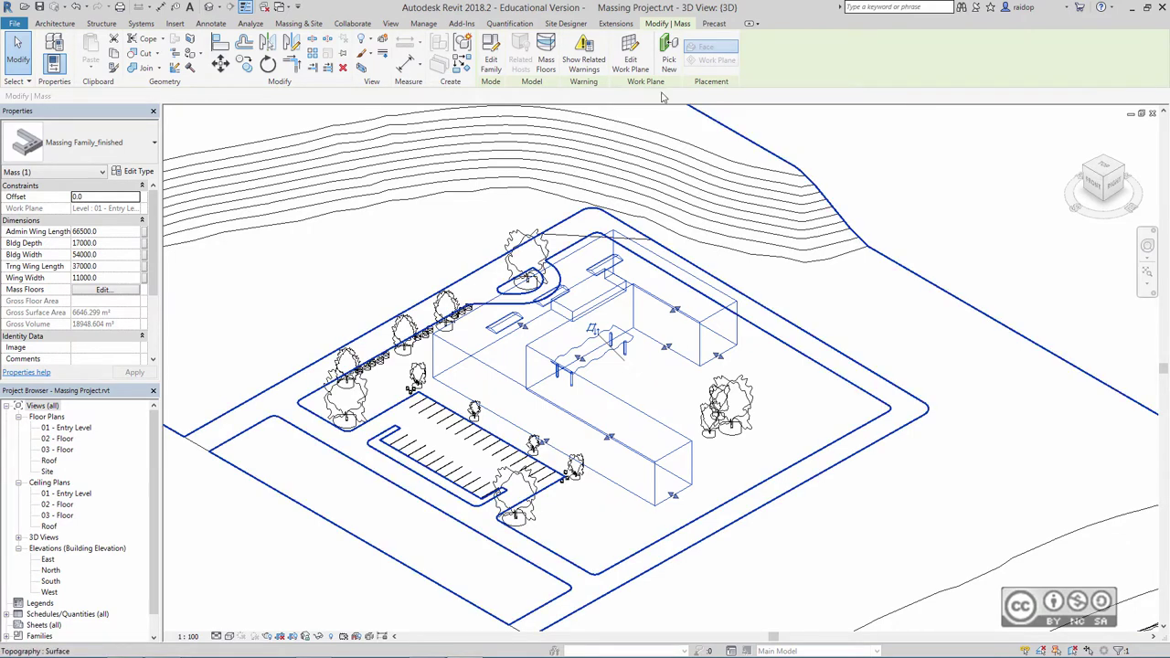
key(Escape)
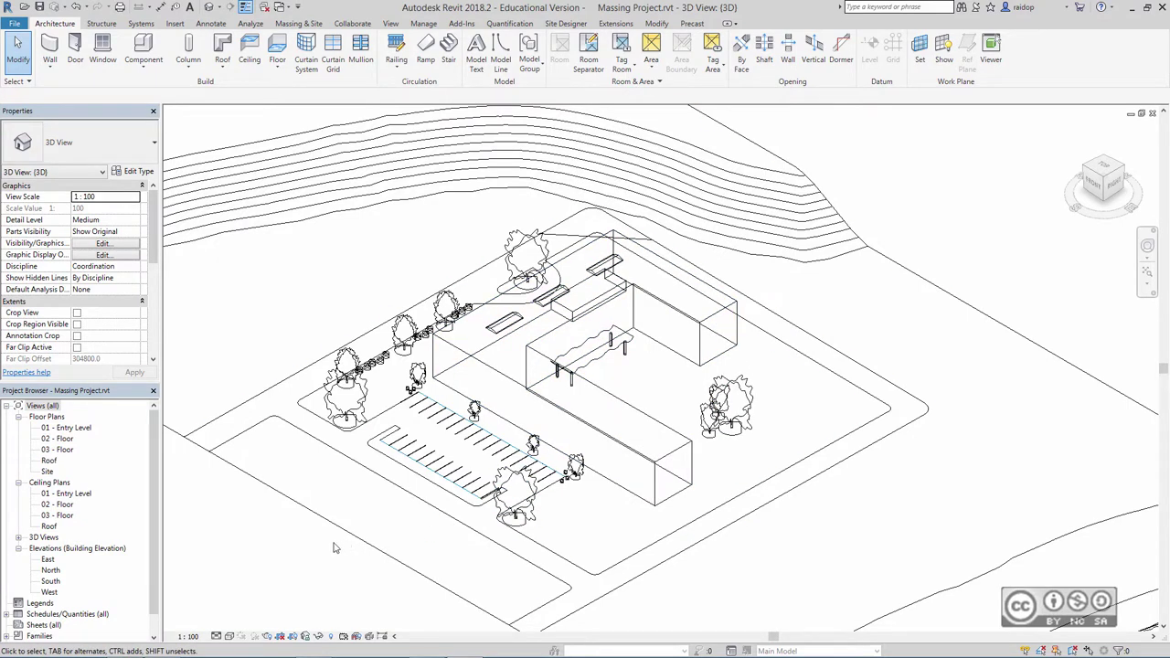
- Set the 3D view's visual style to Shaded and select the massing building
click(230, 640)
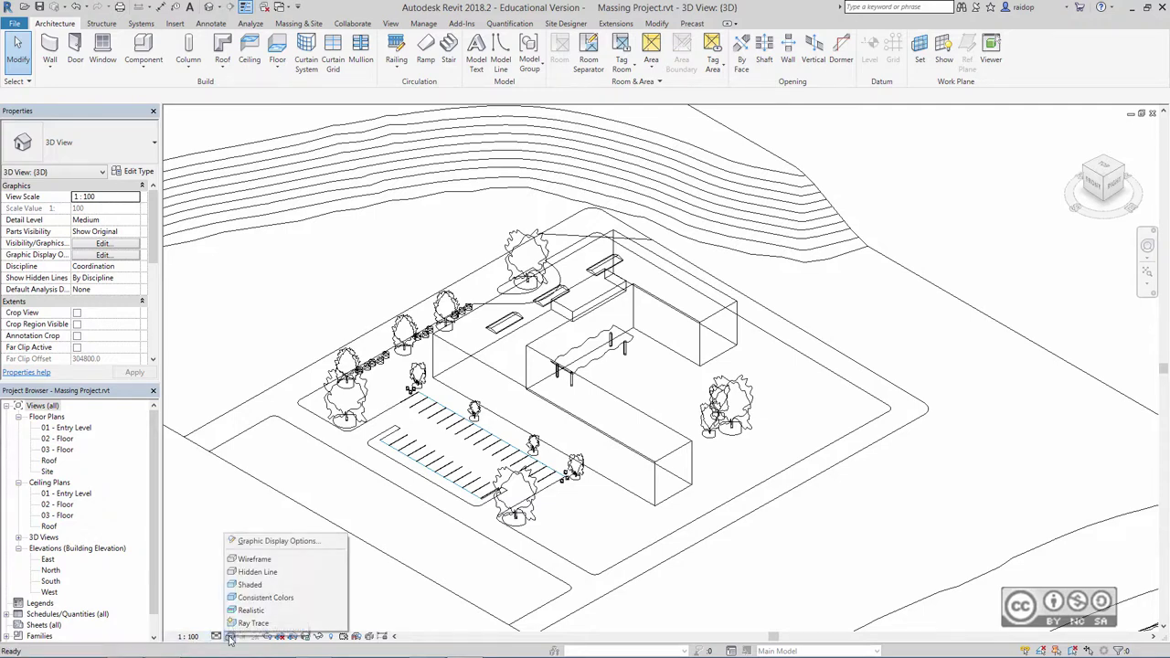
click(265, 589)
click(739, 308)
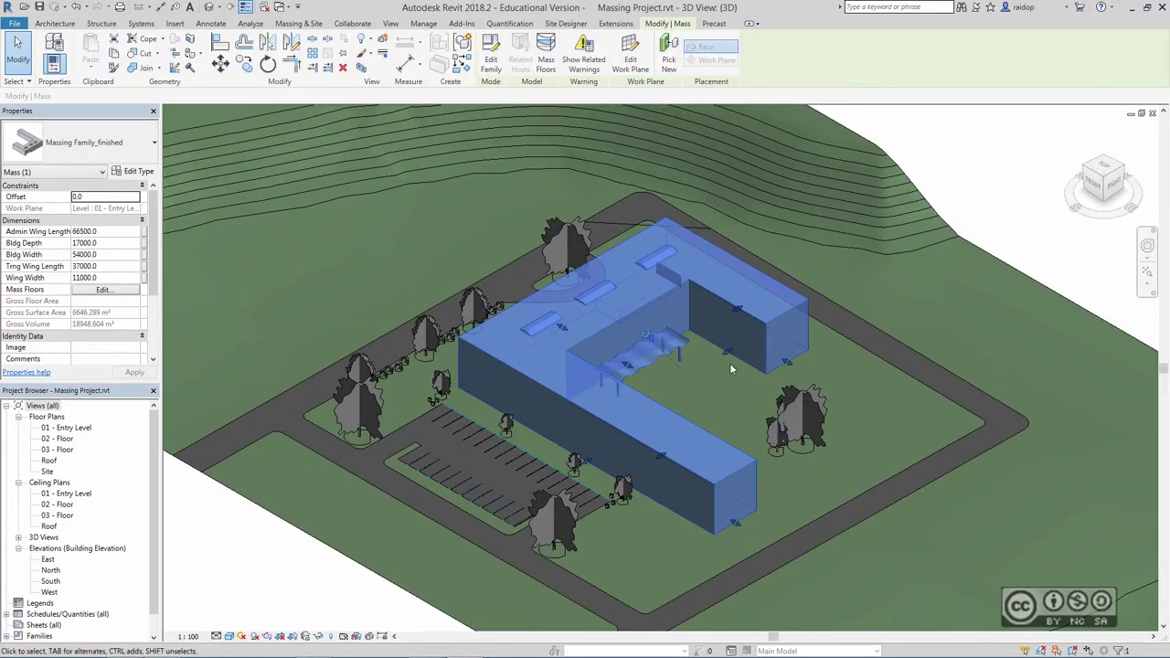
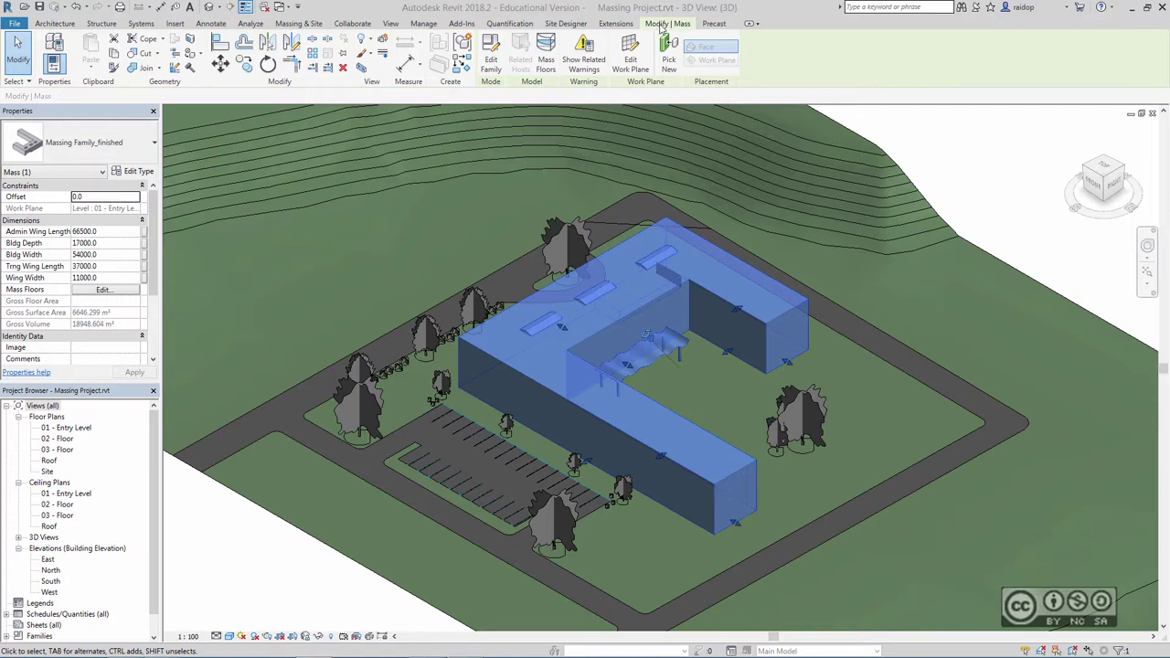
- Add mass floors at 01 - Entry Level, 02 - Floor and 03 - Floor, dismissing the warning
click(546, 52)
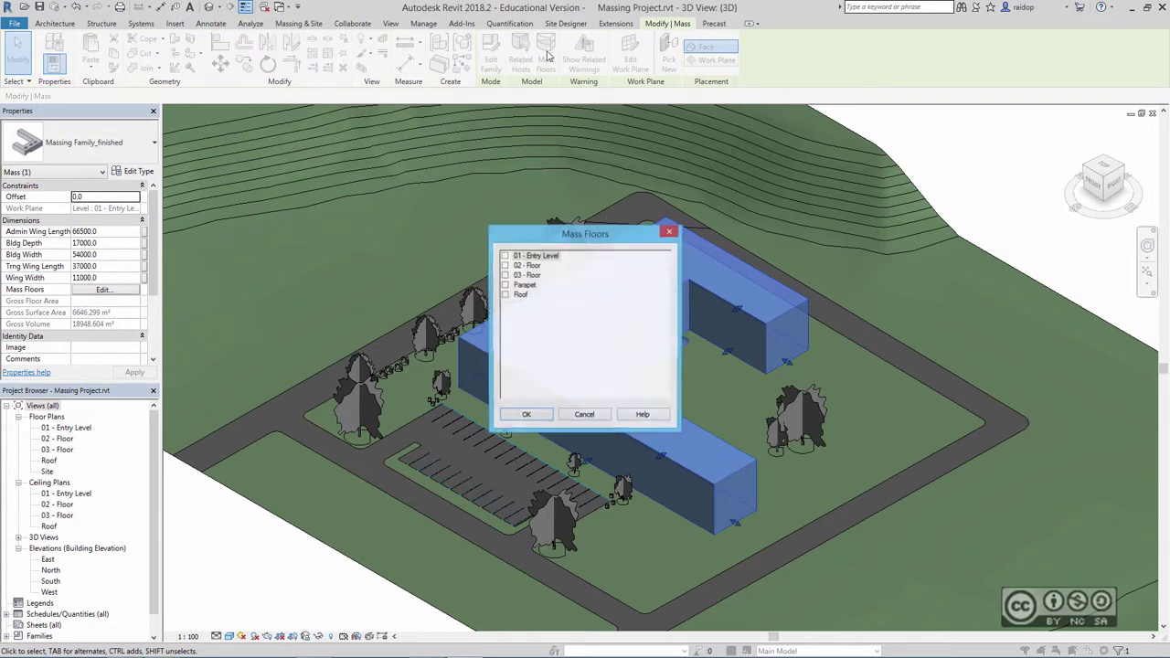
click(504, 256)
click(505, 266)
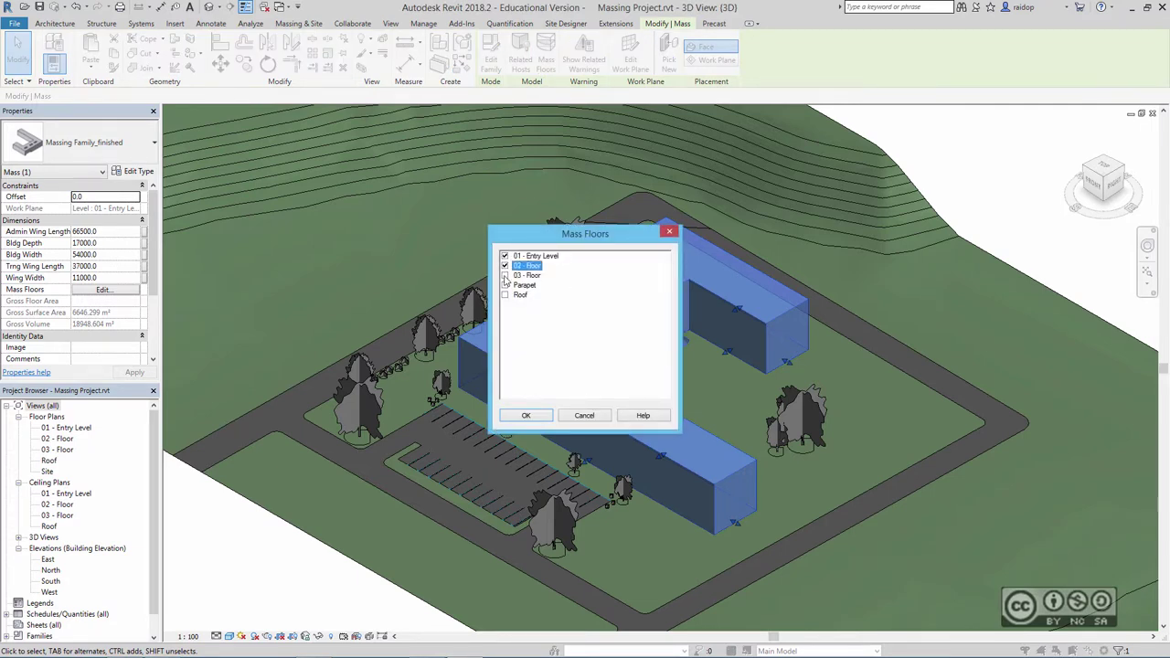
click(505, 275)
click(529, 421)
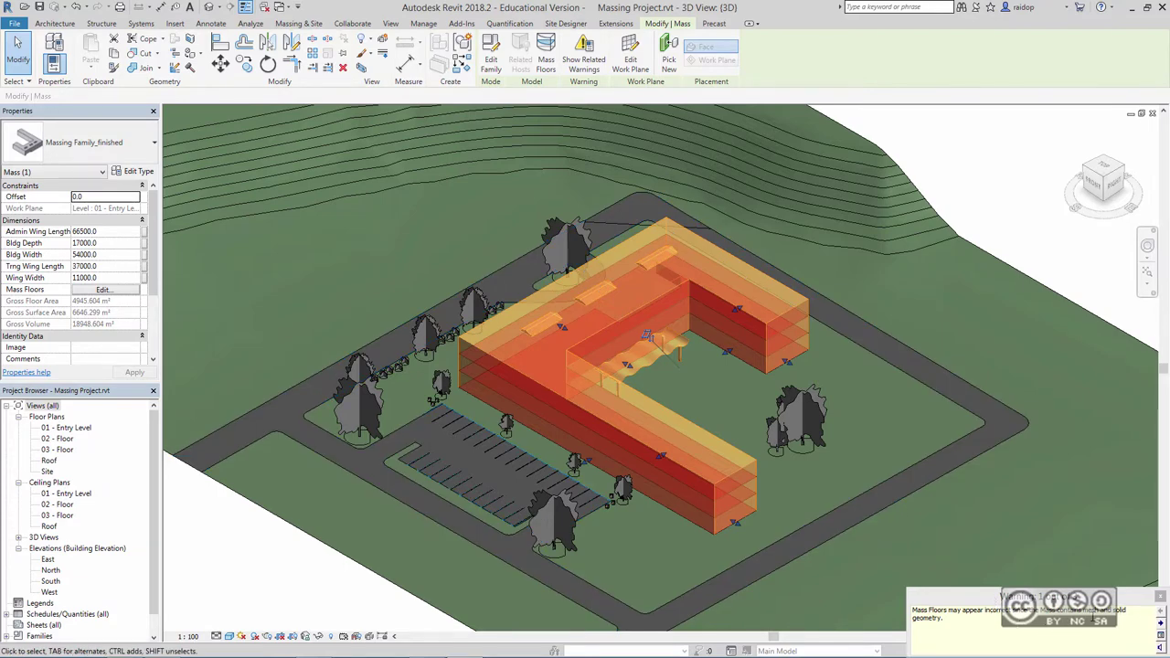
click(1160, 596)
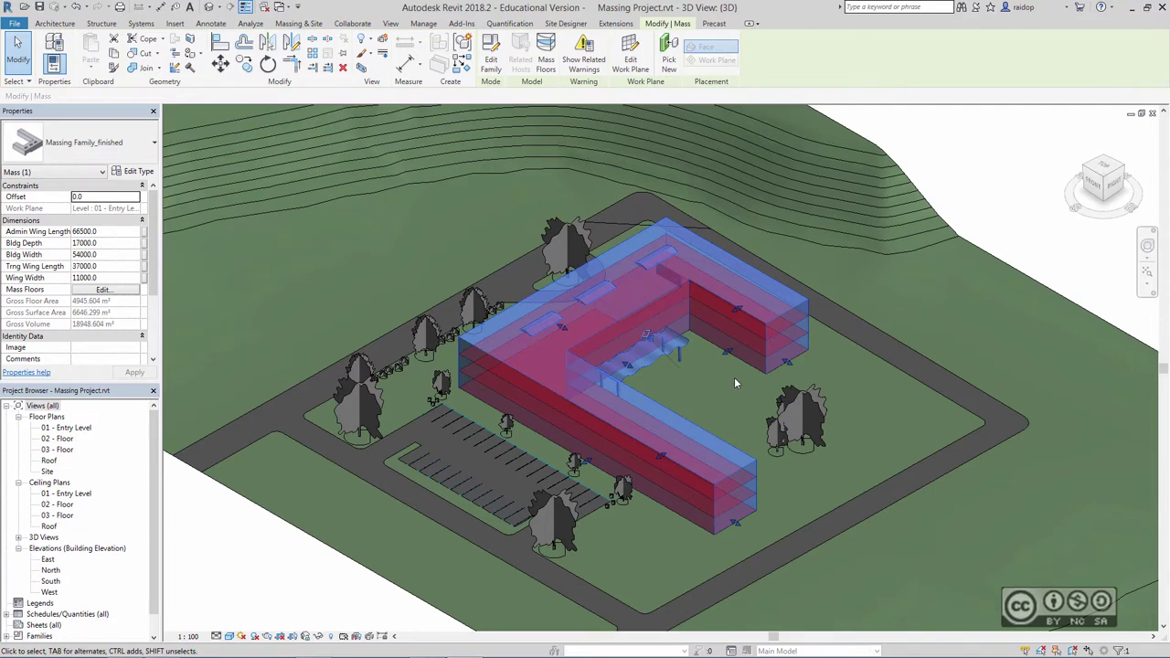
key(Escape)
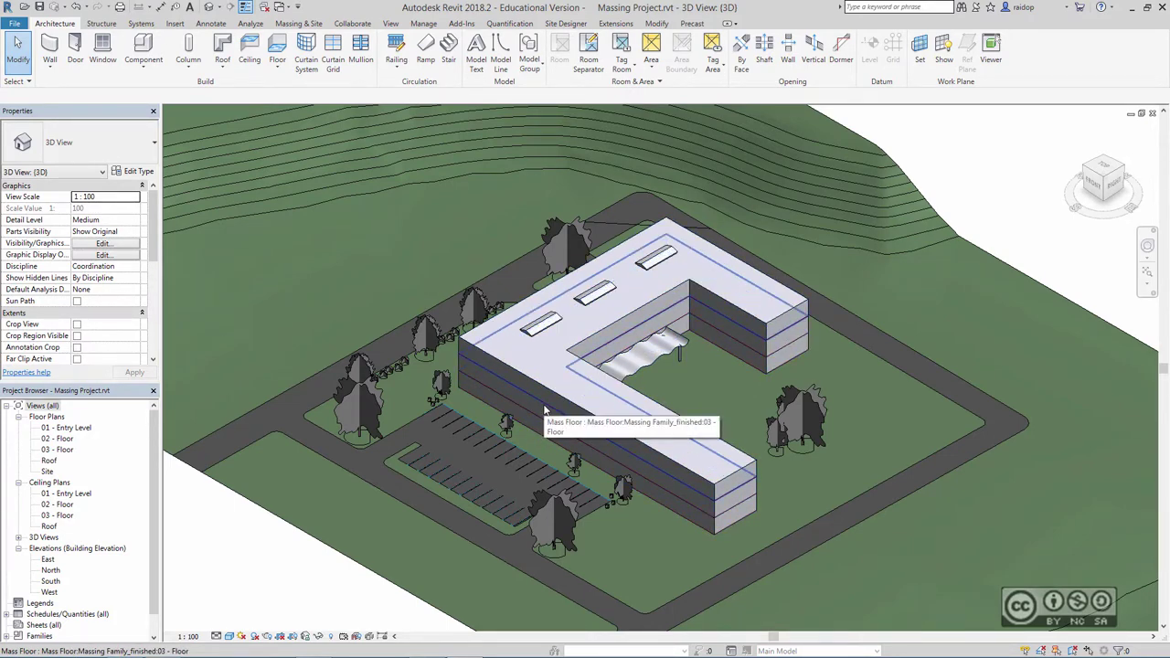
click(296, 23)
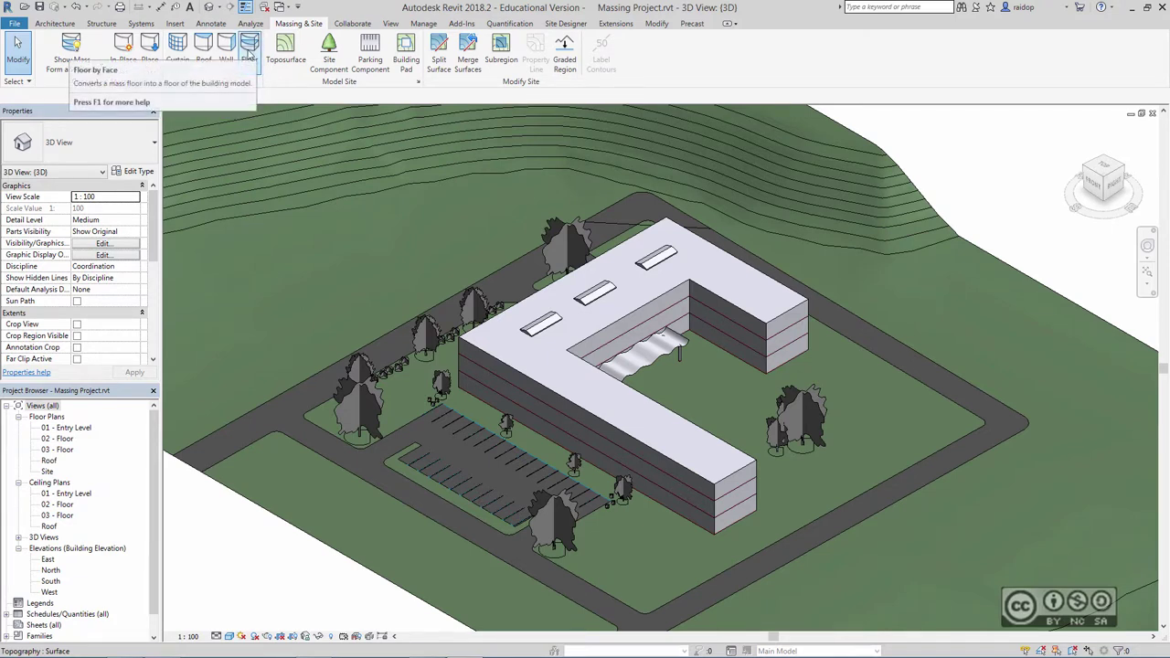
- Create Generic 150mm floors on the upper mass floor faces
click(249, 55)
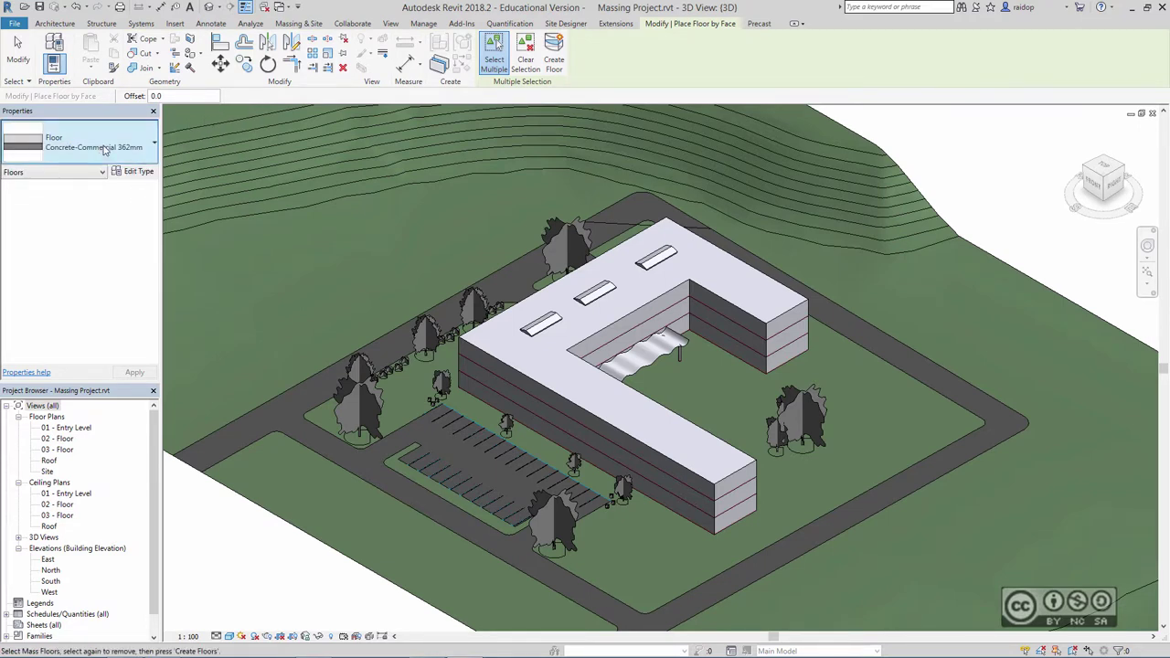
click(105, 150)
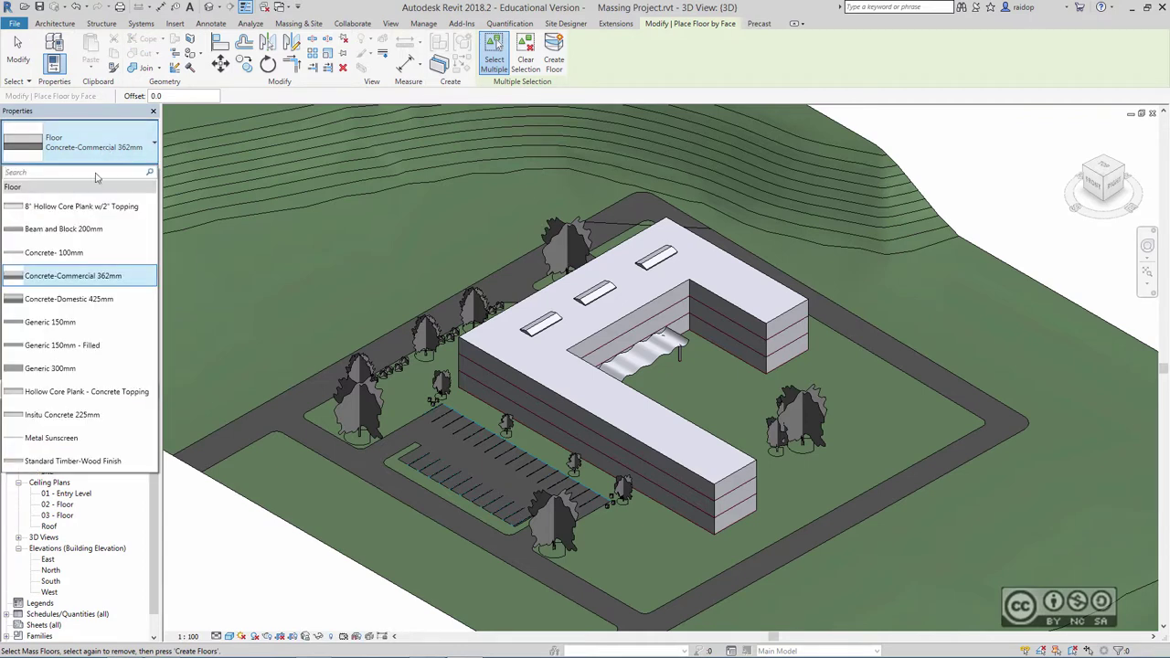
click(55, 324)
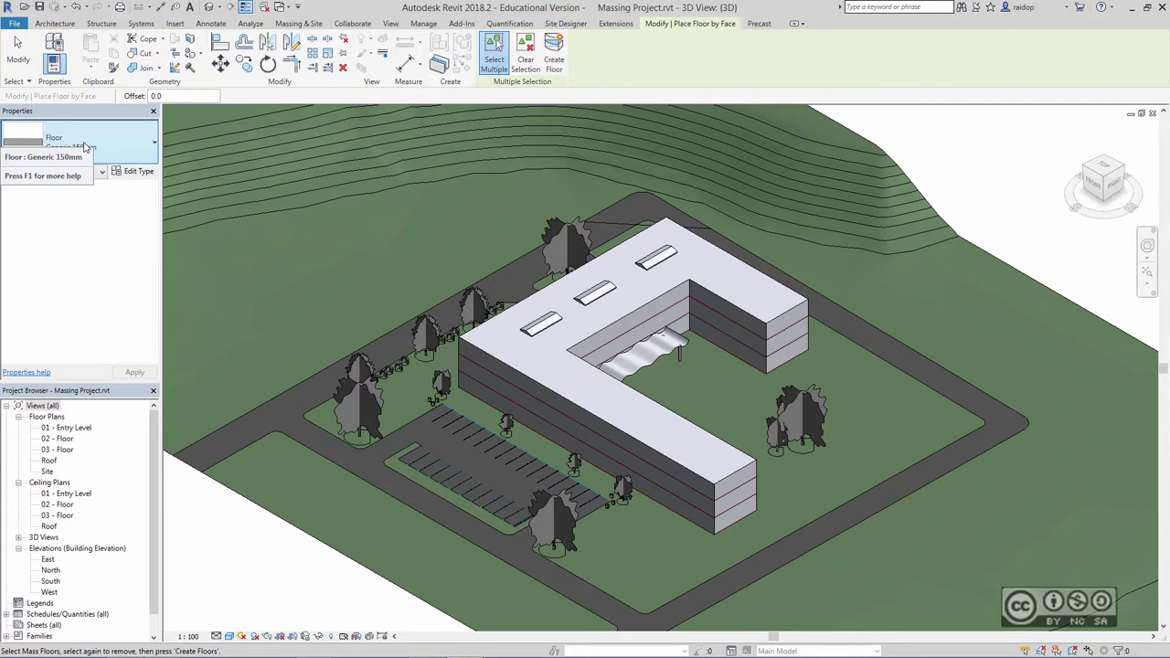
click(668, 495)
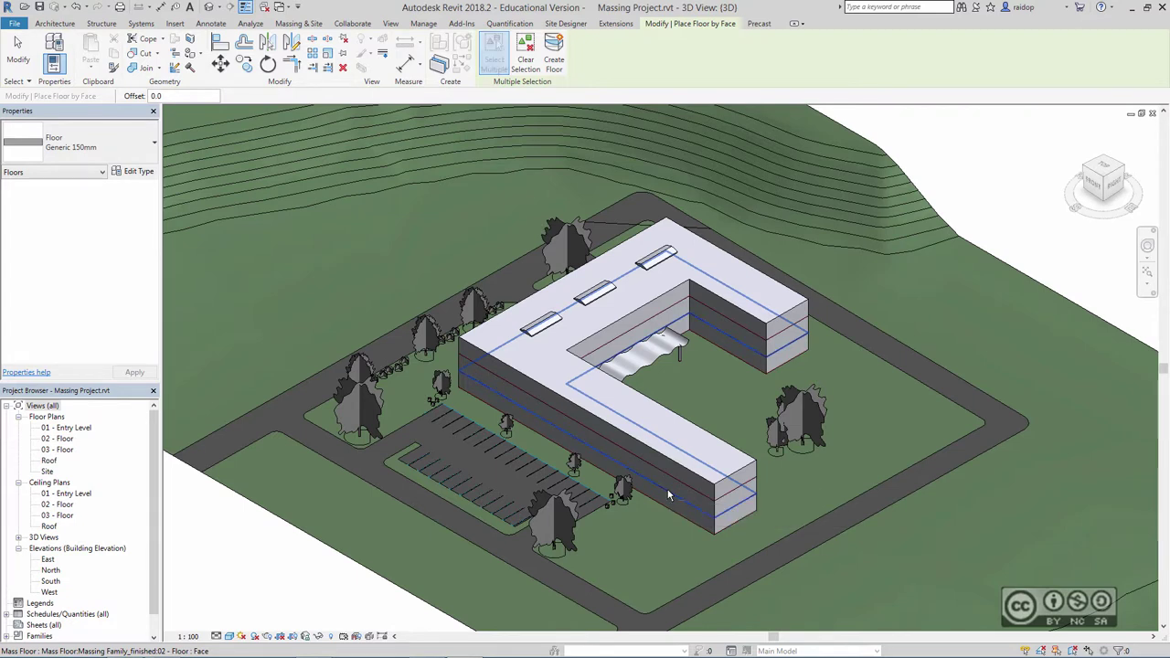
click(556, 59)
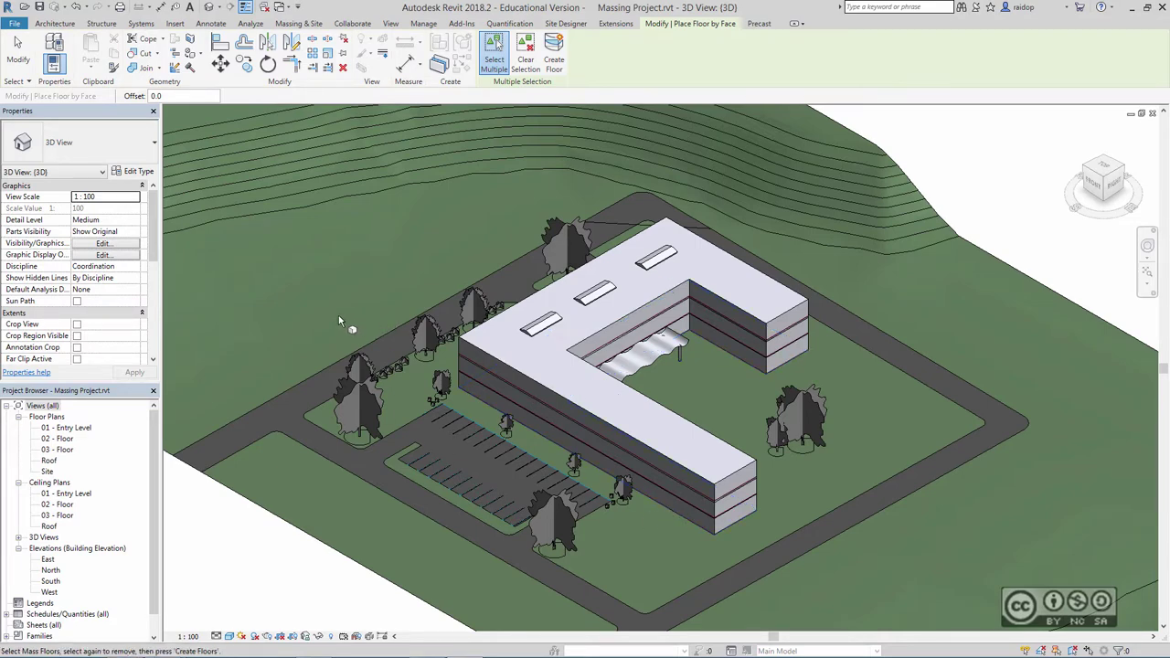
key(Escape)
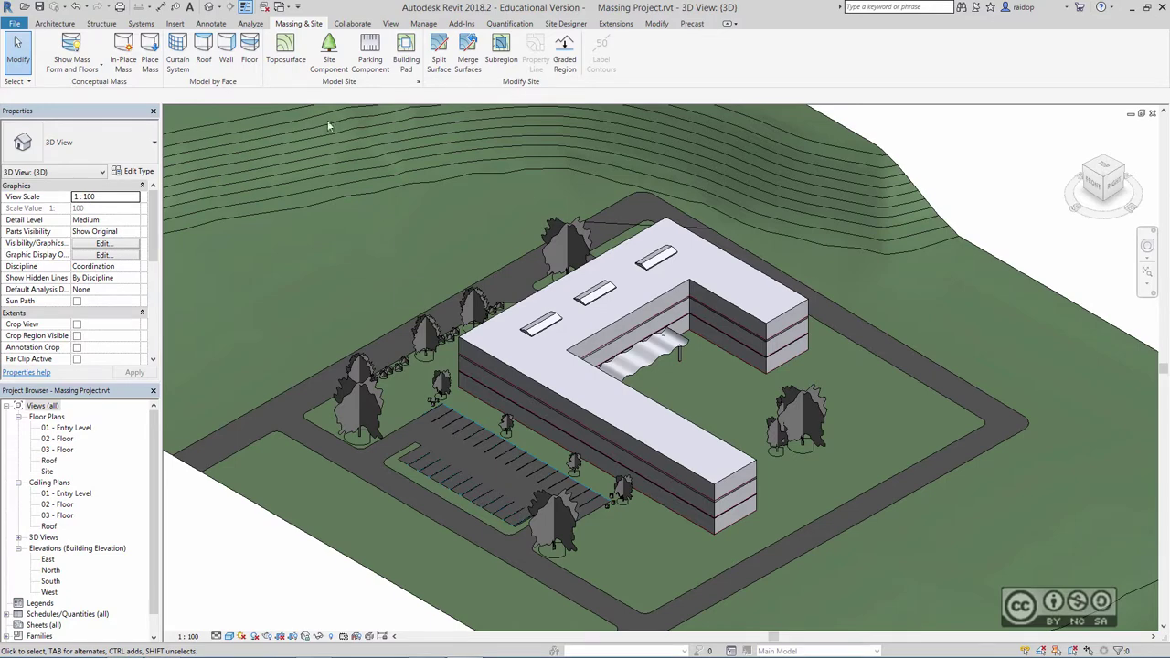
- Create a Hollow Core Plank - Concrete Topping floor on the entry level mass floor
click(248, 50)
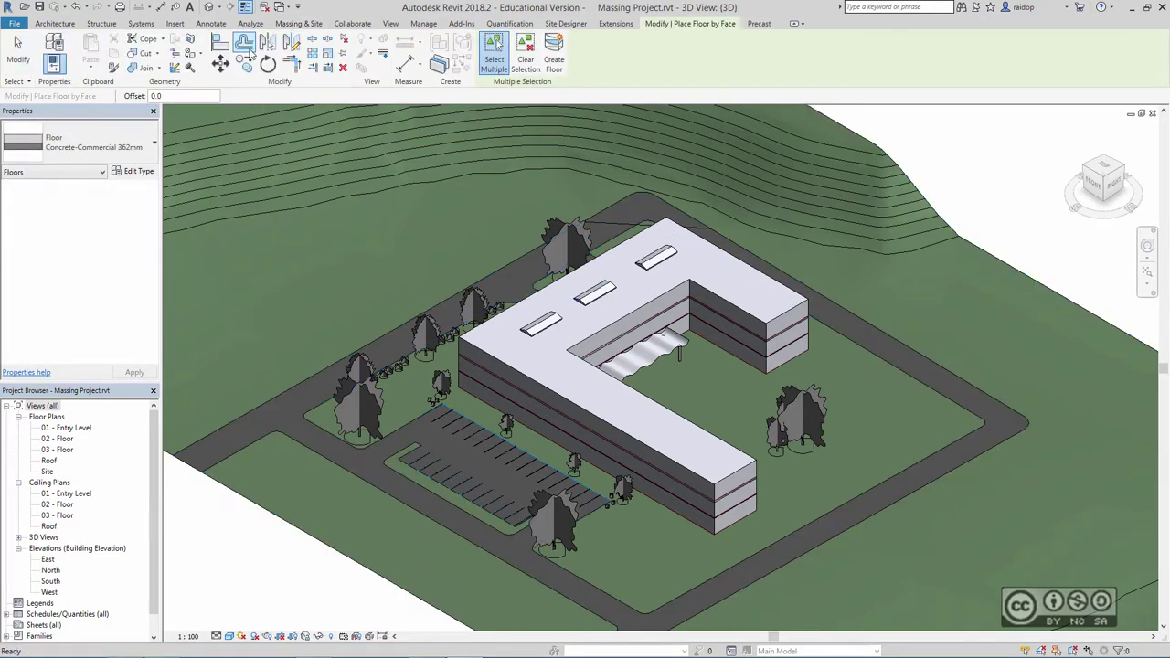
click(108, 146)
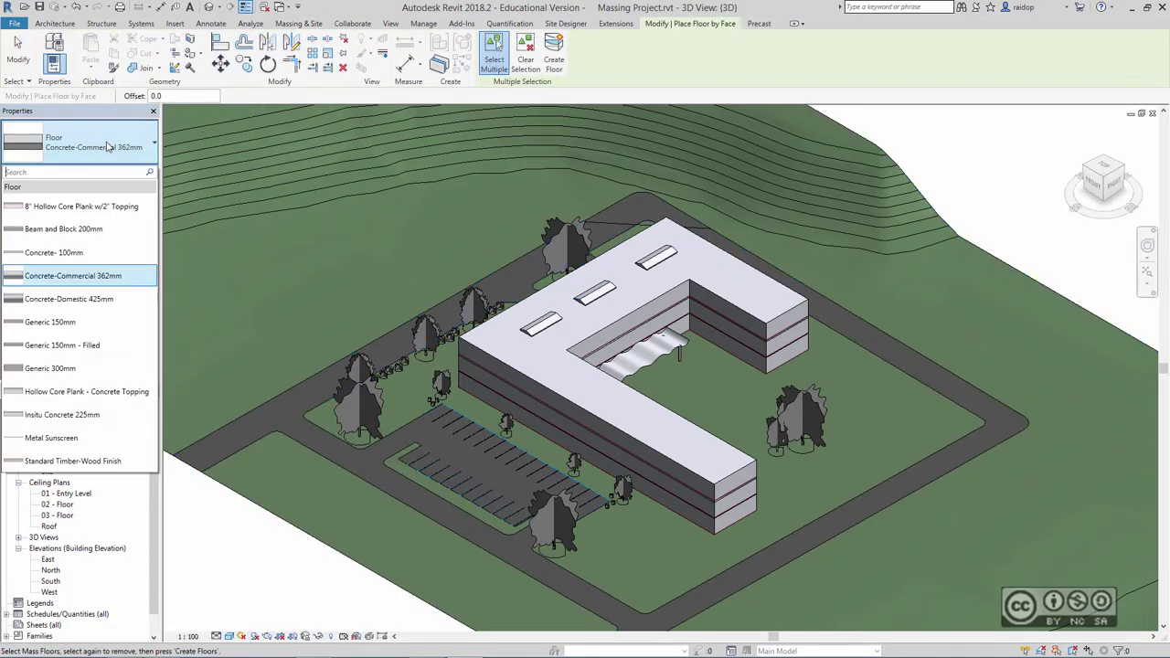
click(108, 393)
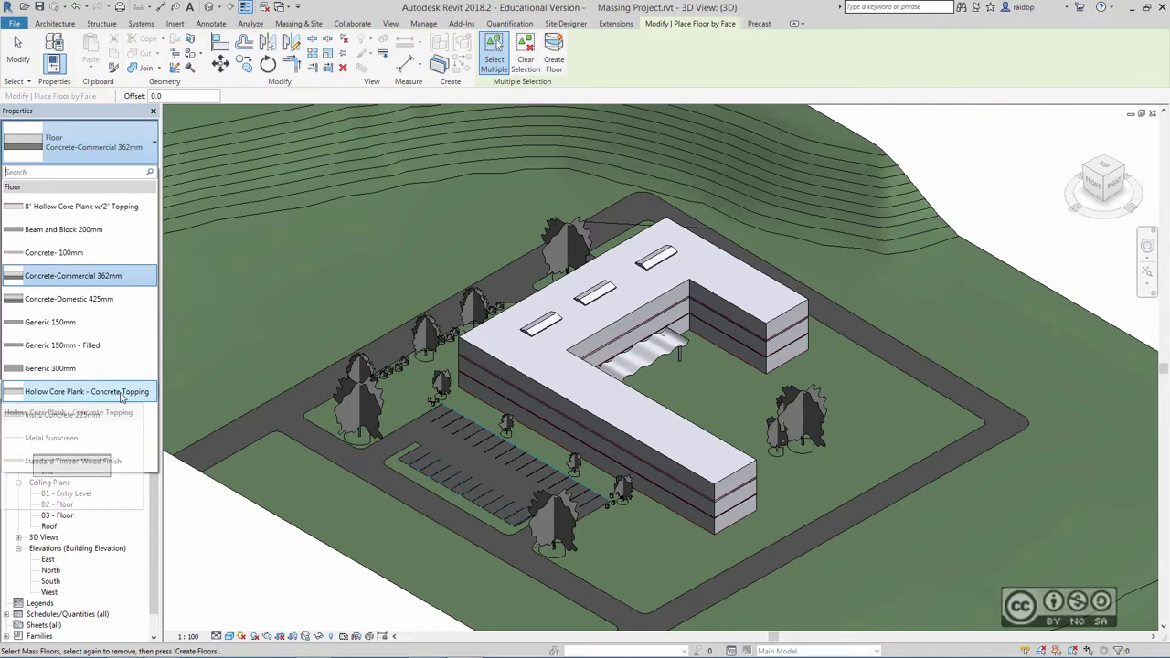
click(664, 512)
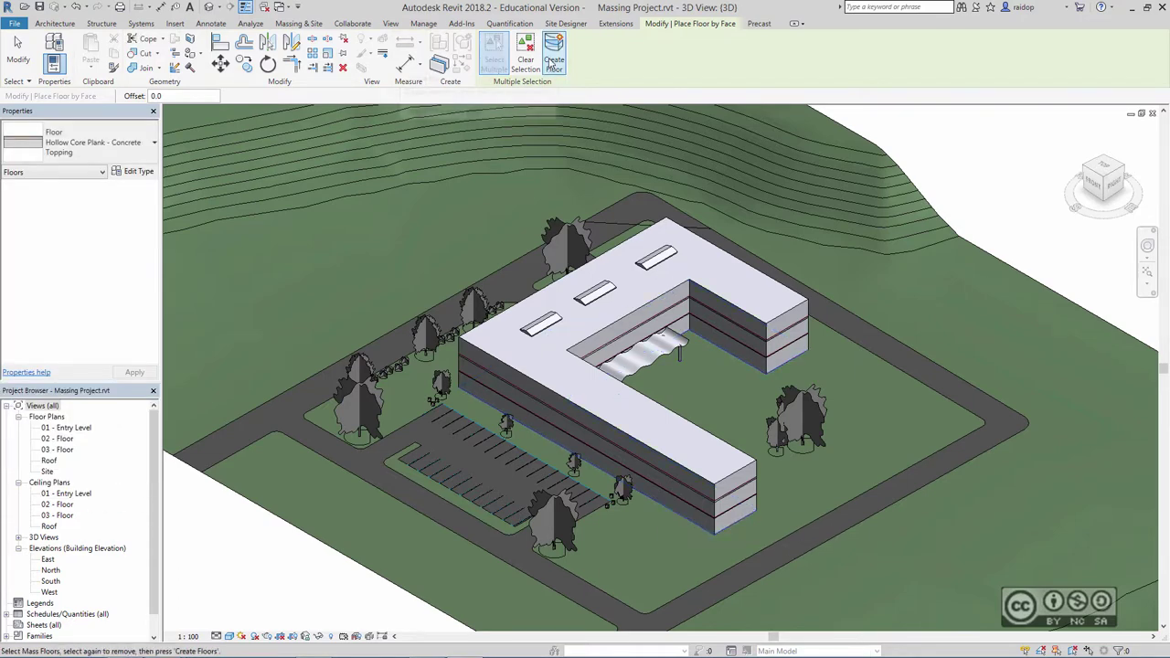
click(554, 57)
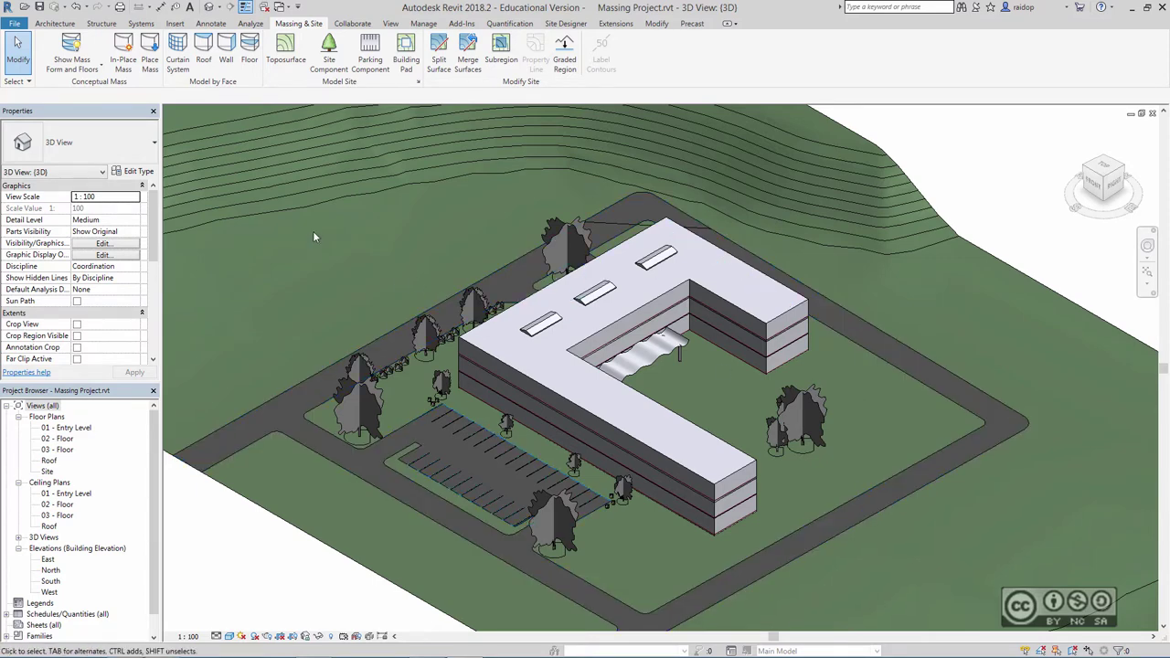
- Place Exterior - Brick on Mtl. Stud walls at Core Face: Exterior on the end, south and east wing faces
click(226, 57)
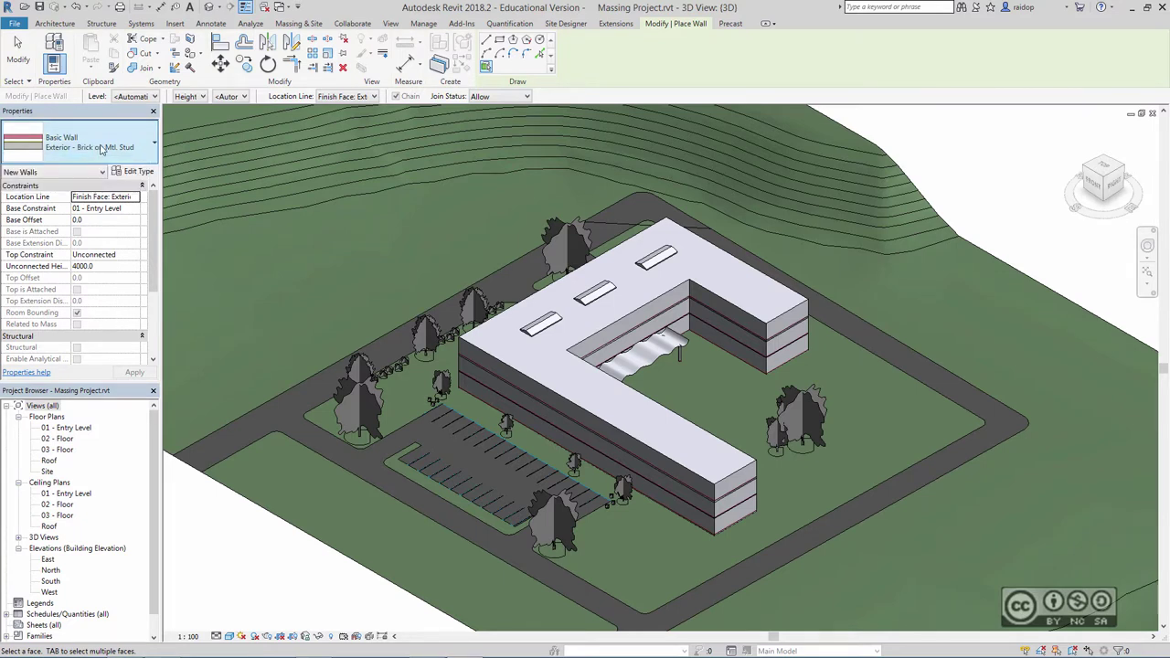
click(101, 149)
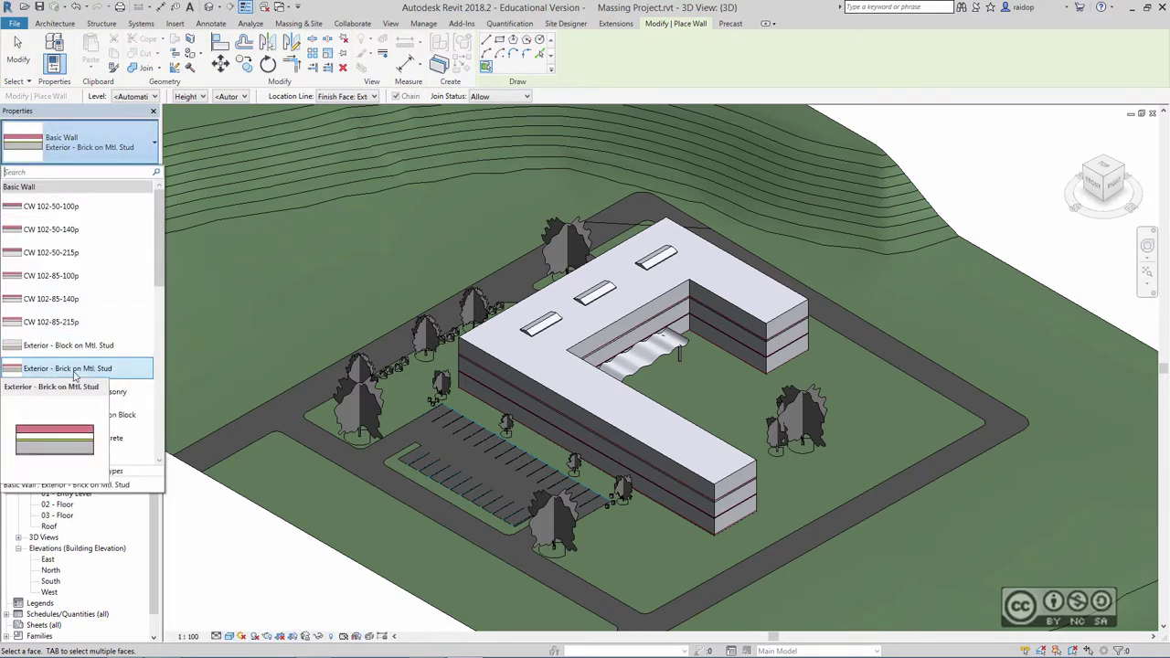
click(99, 371)
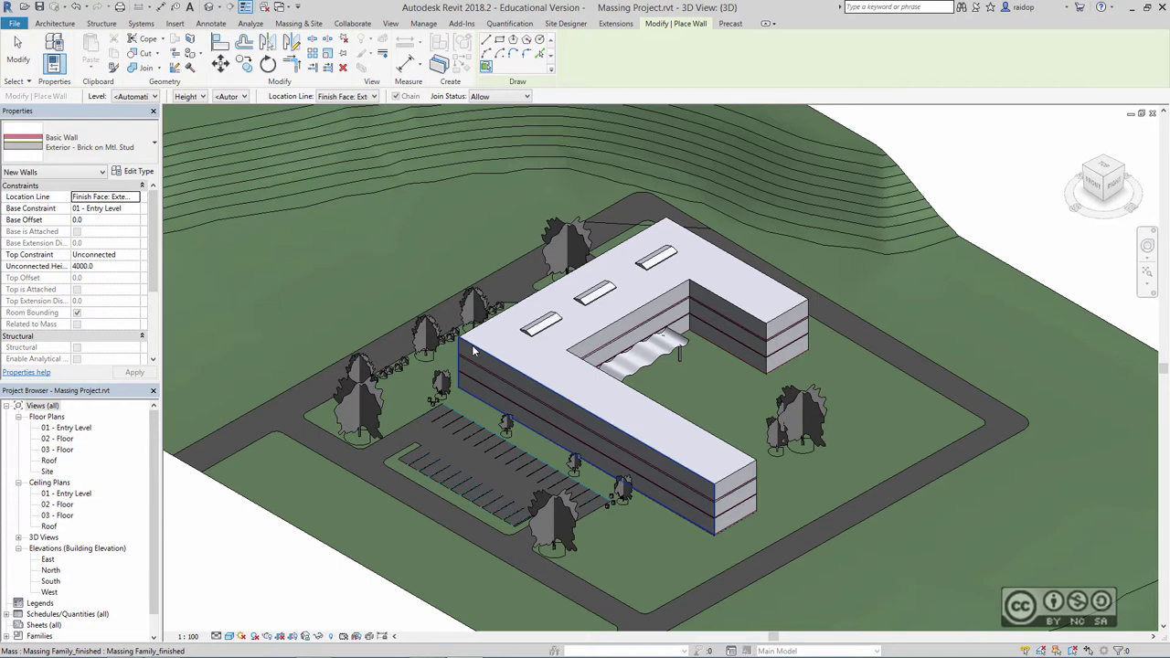
click(349, 96)
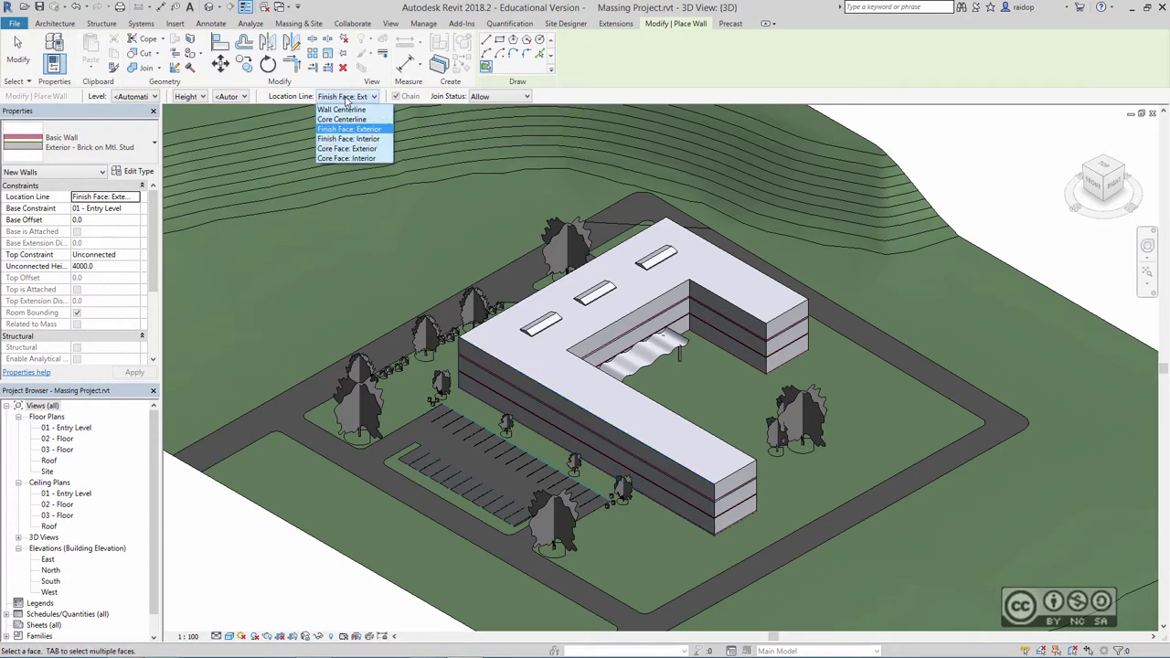
click(347, 149)
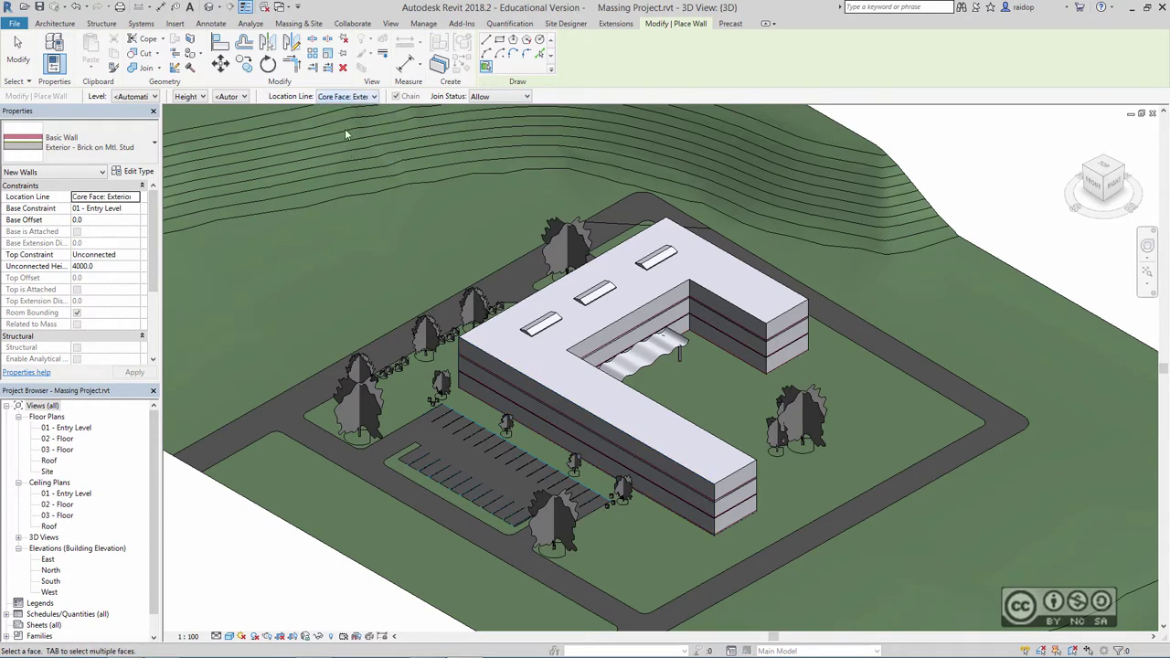
click(736, 478)
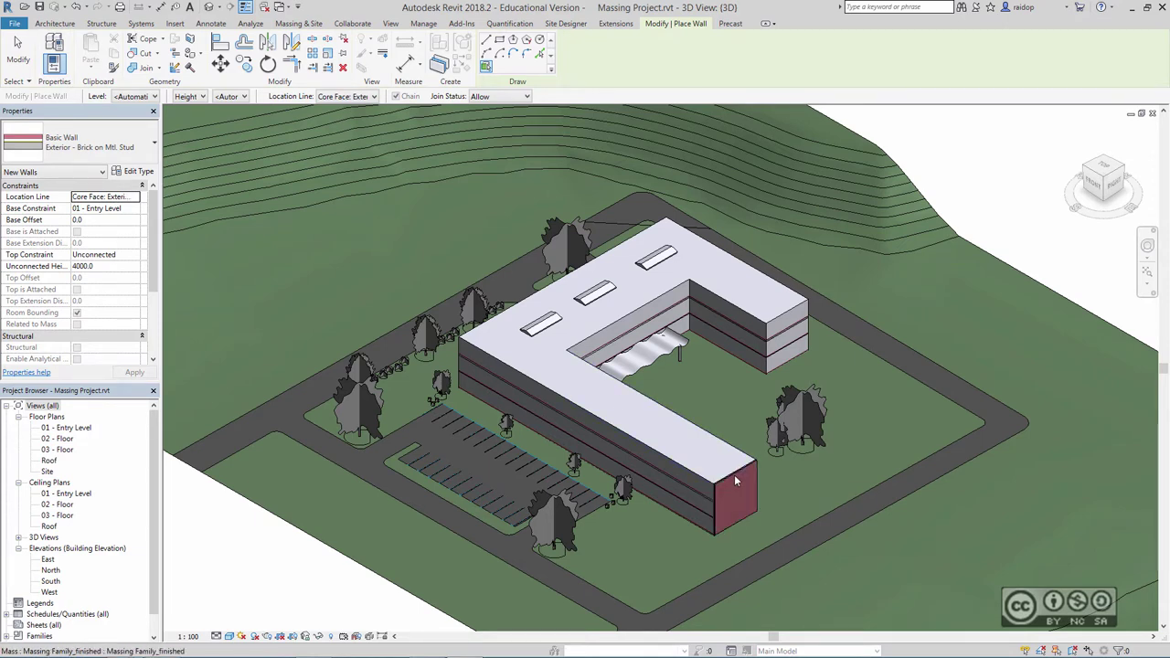
click(523, 382)
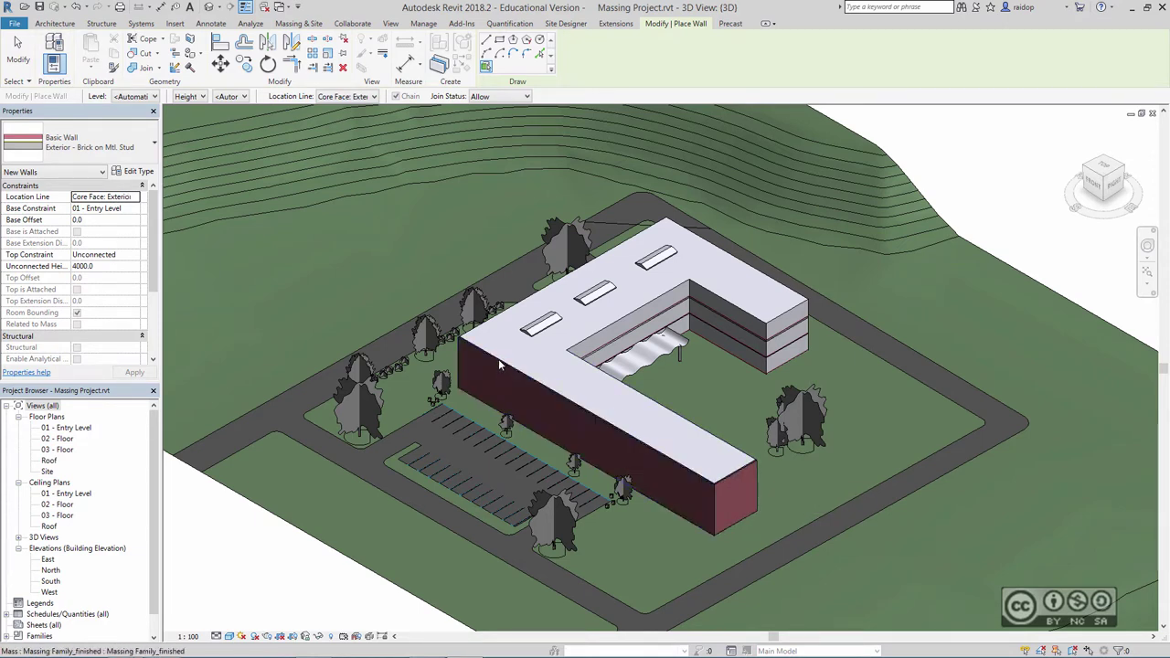
click(795, 316)
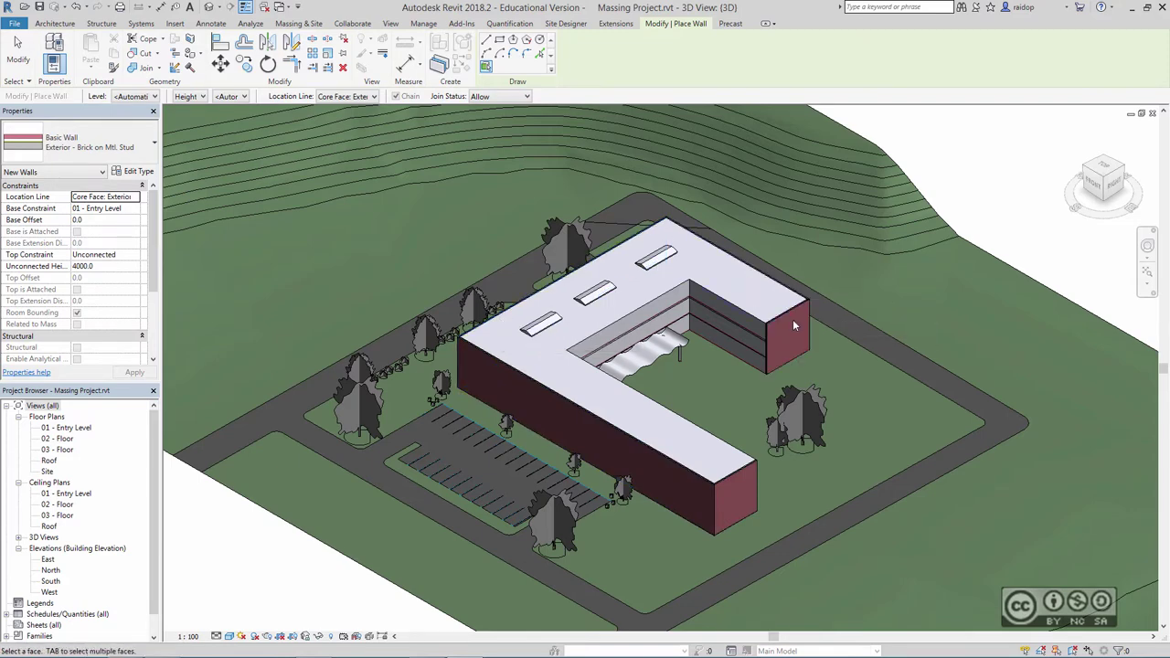
key(Escape)
key(Escape)
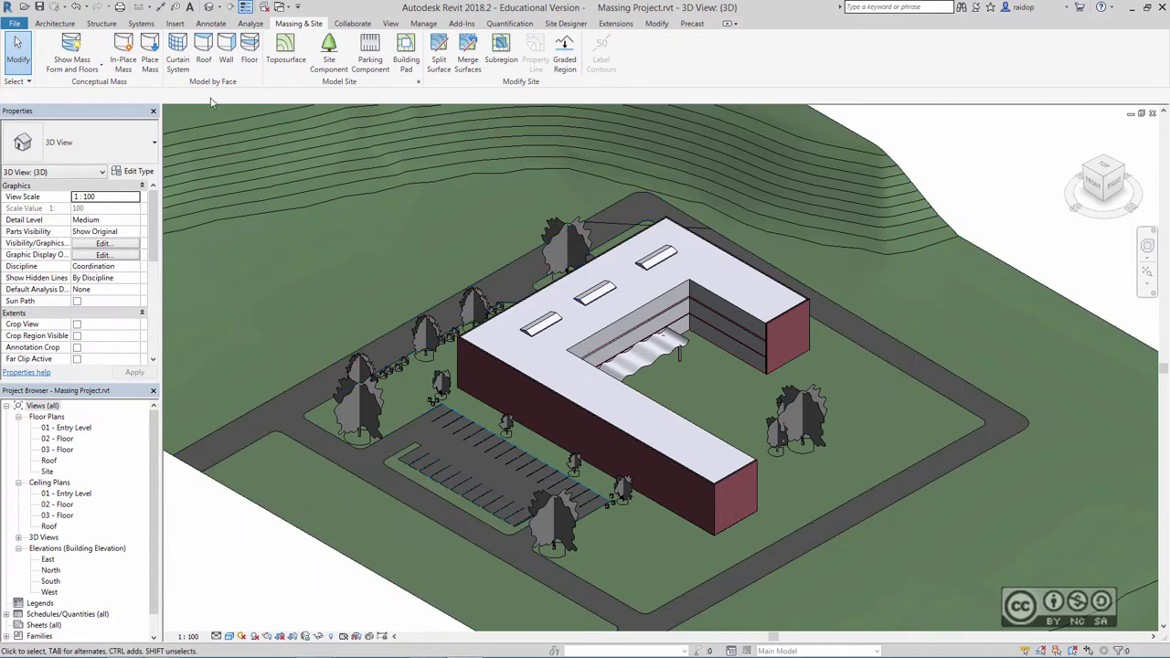
- Roof the mass top faces with the Steel Bar Joist - Steel Deck - EPDM Membrane type
click(203, 51)
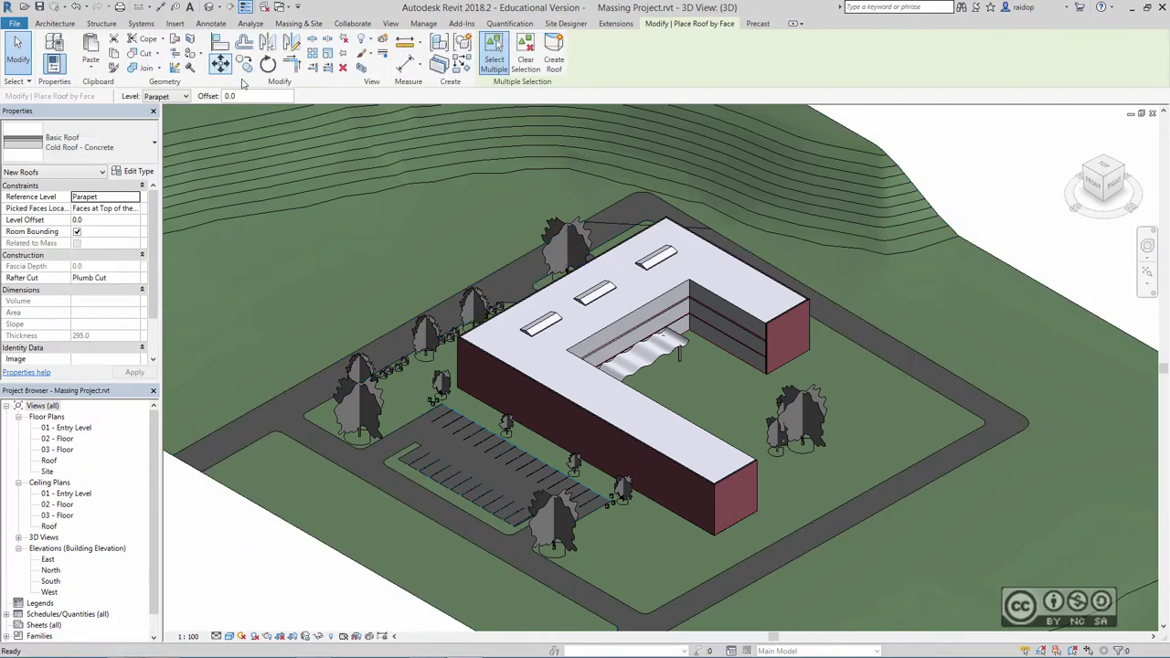
click(122, 151)
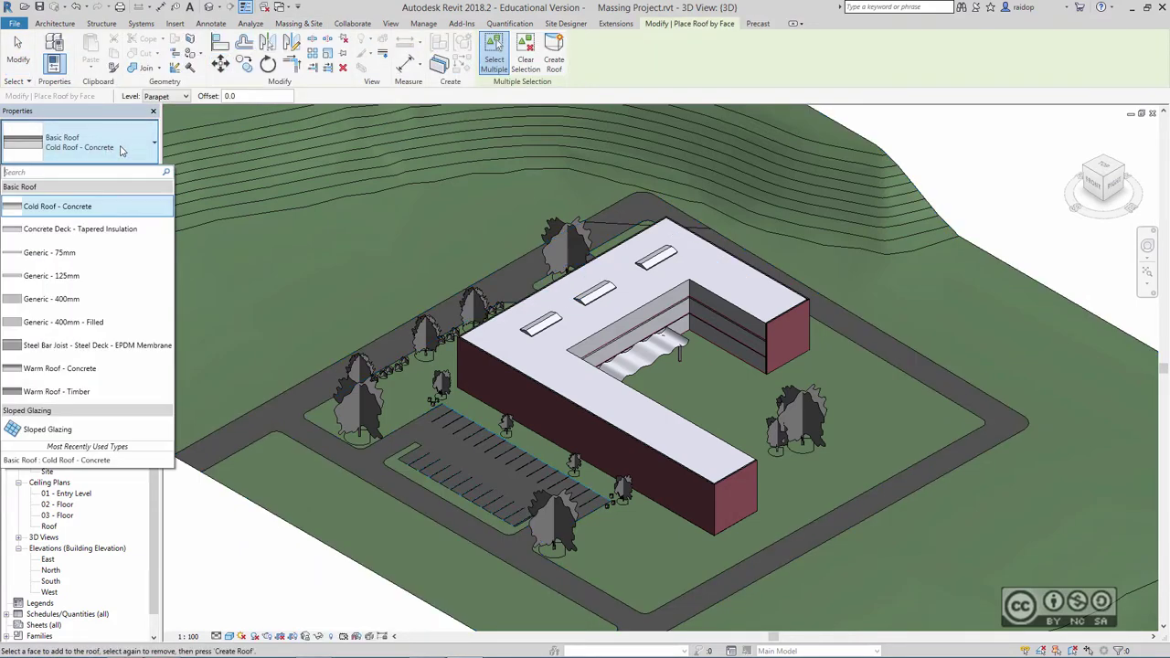
click(53, 348)
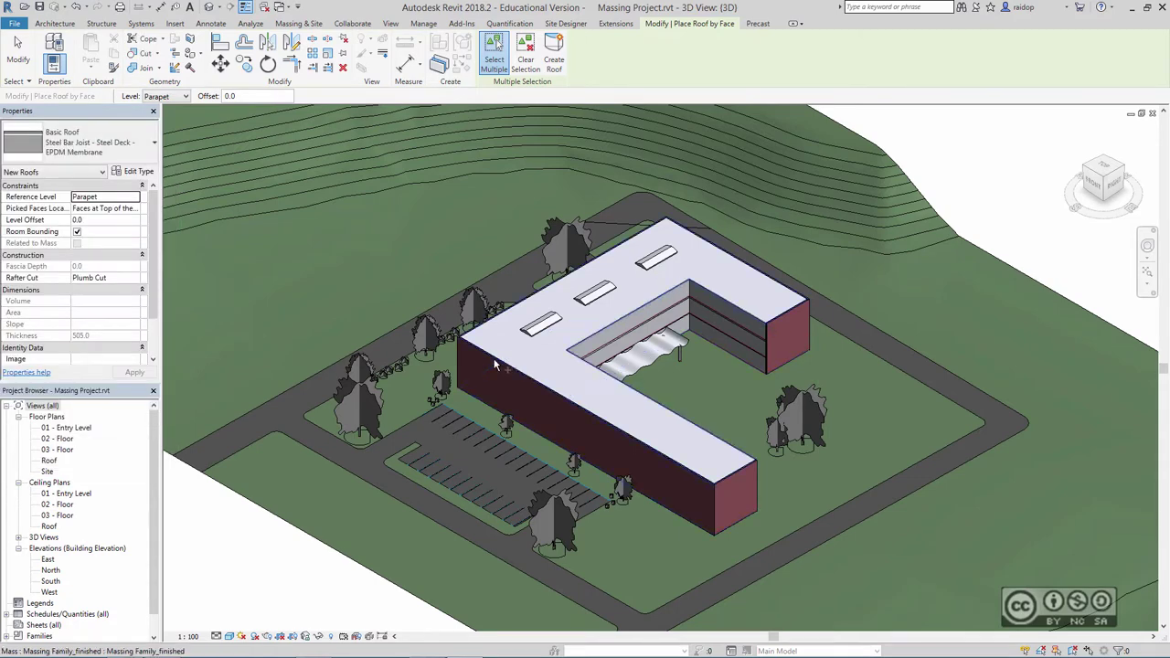
click(494, 364)
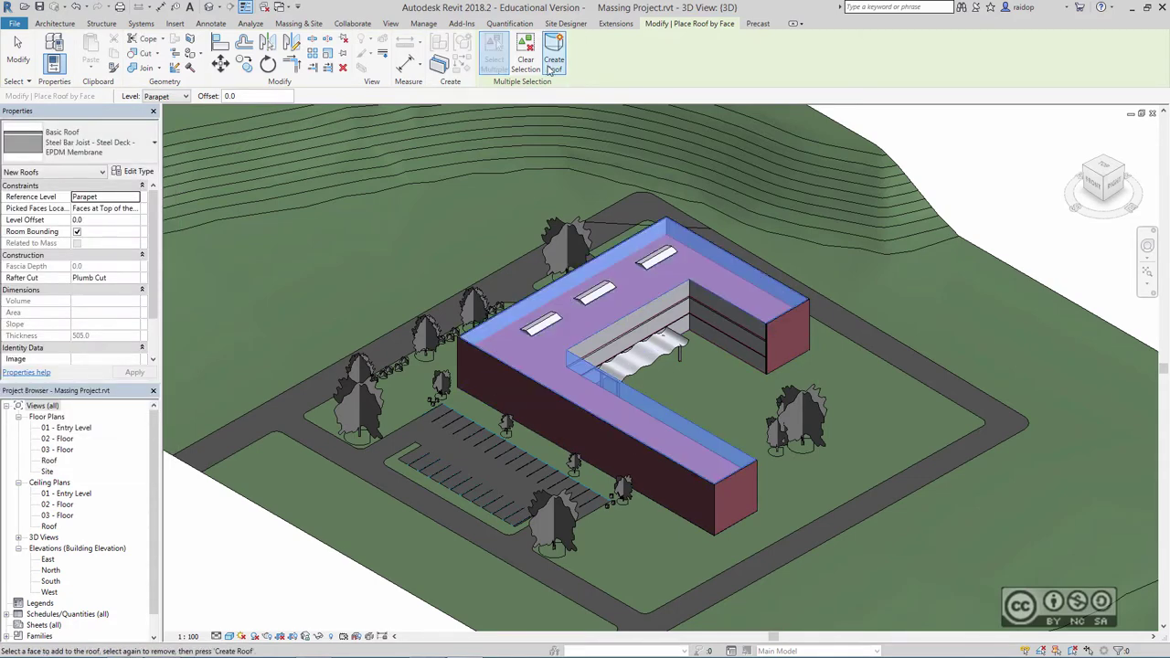
click(525, 59)
key(Escape)
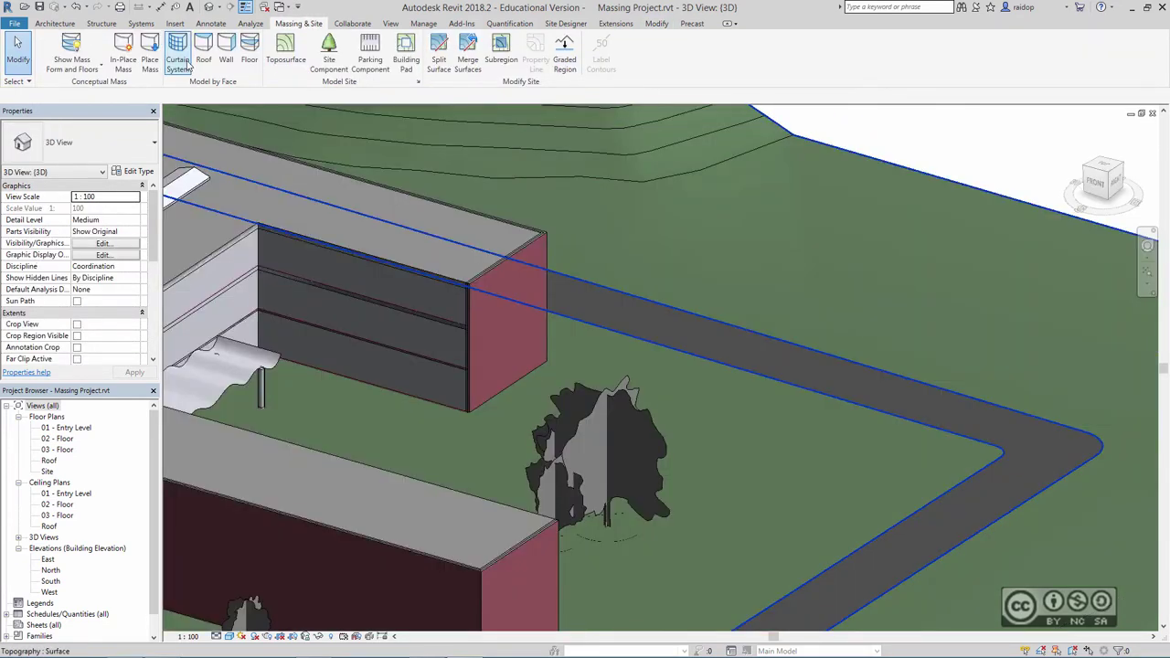
- Create a curtain system on the two courtyard wall faces of the long wing
click(177, 50)
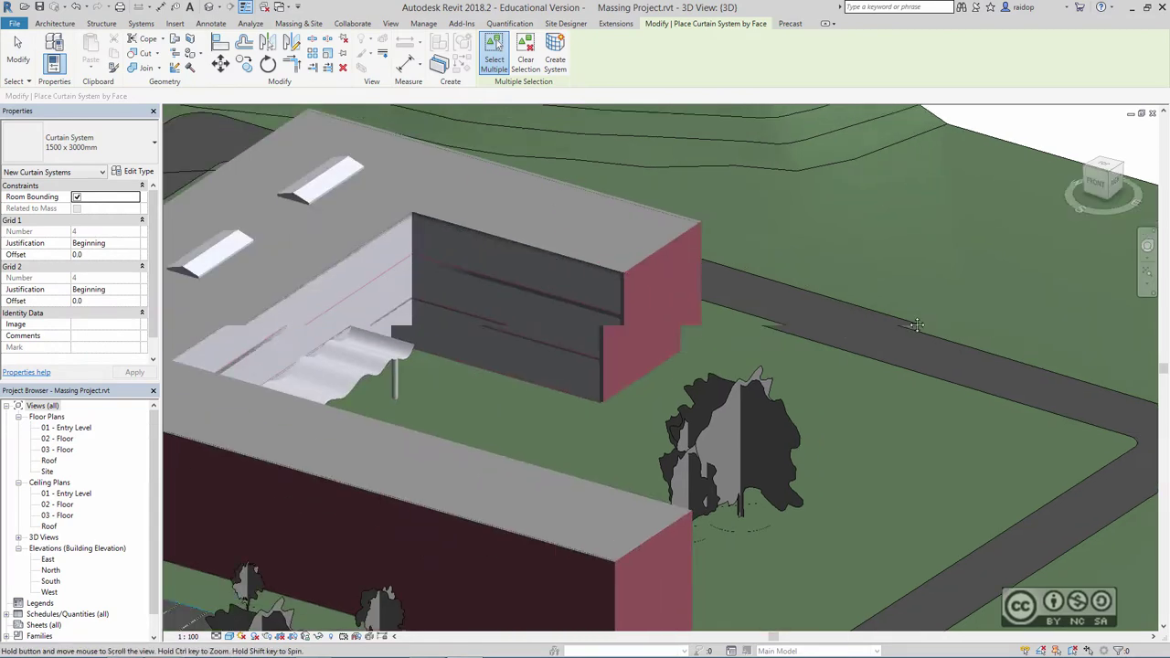
shift+middle_drag(629, 287, 455, 401)
click(847, 258)
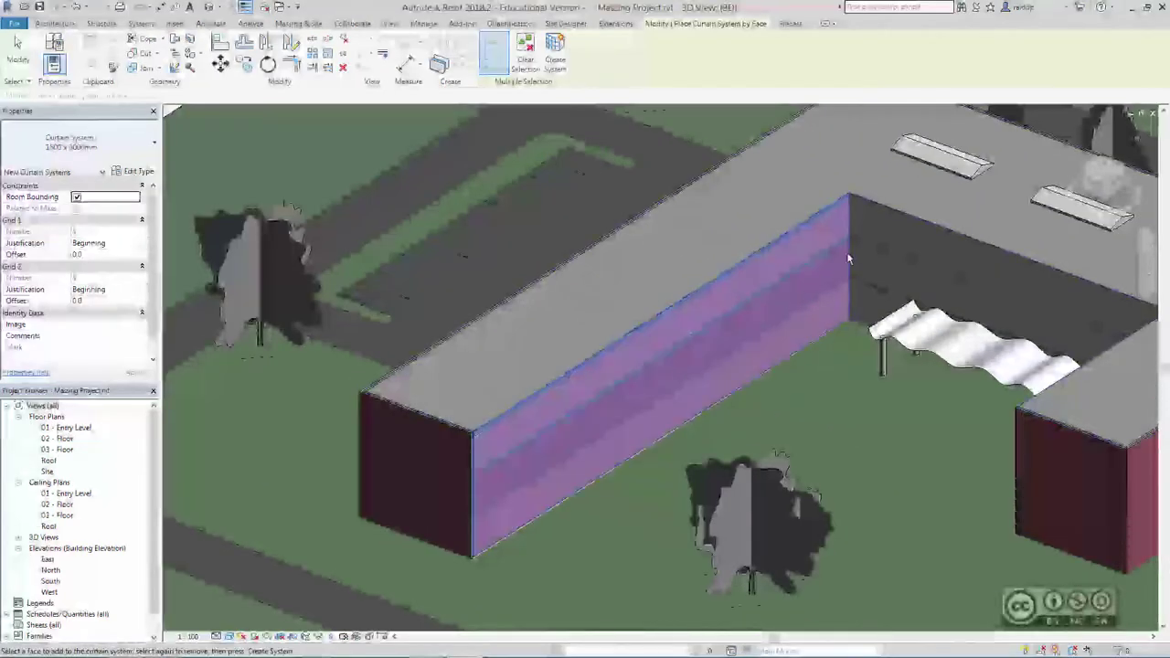
click(900, 219)
shift+middle_drag(900, 220, 538, 9)
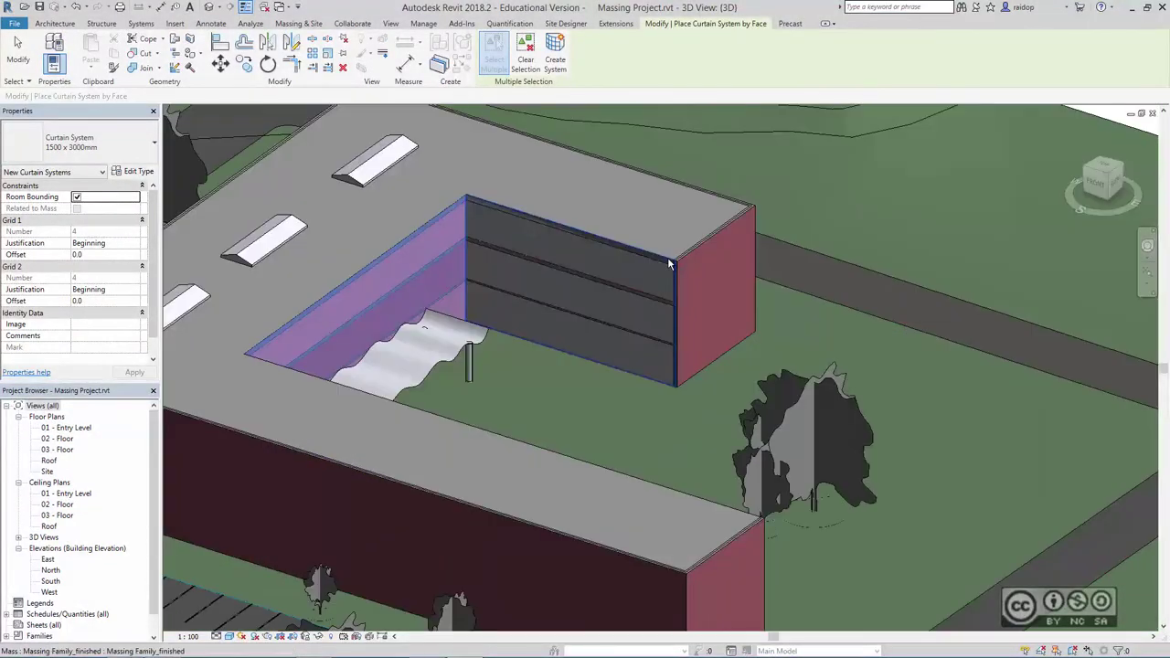
click(555, 53)
- Turn each of the three rooftop skylights into its own curtain system
shift+middle_drag(796, 207, 623, 186)
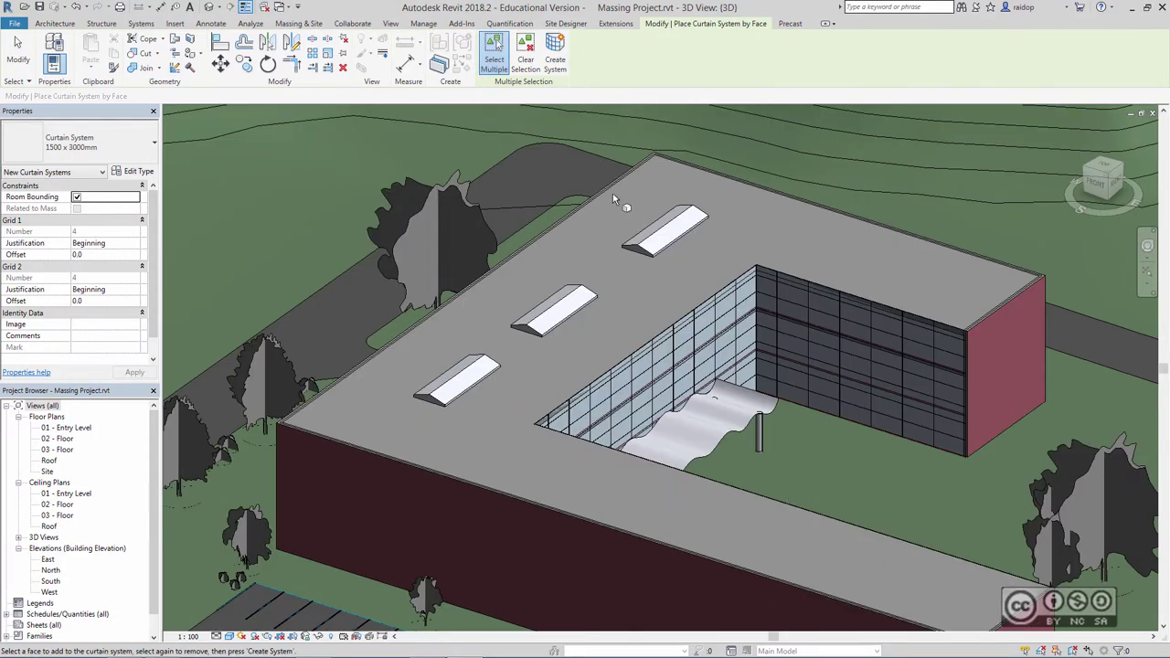
click(645, 215)
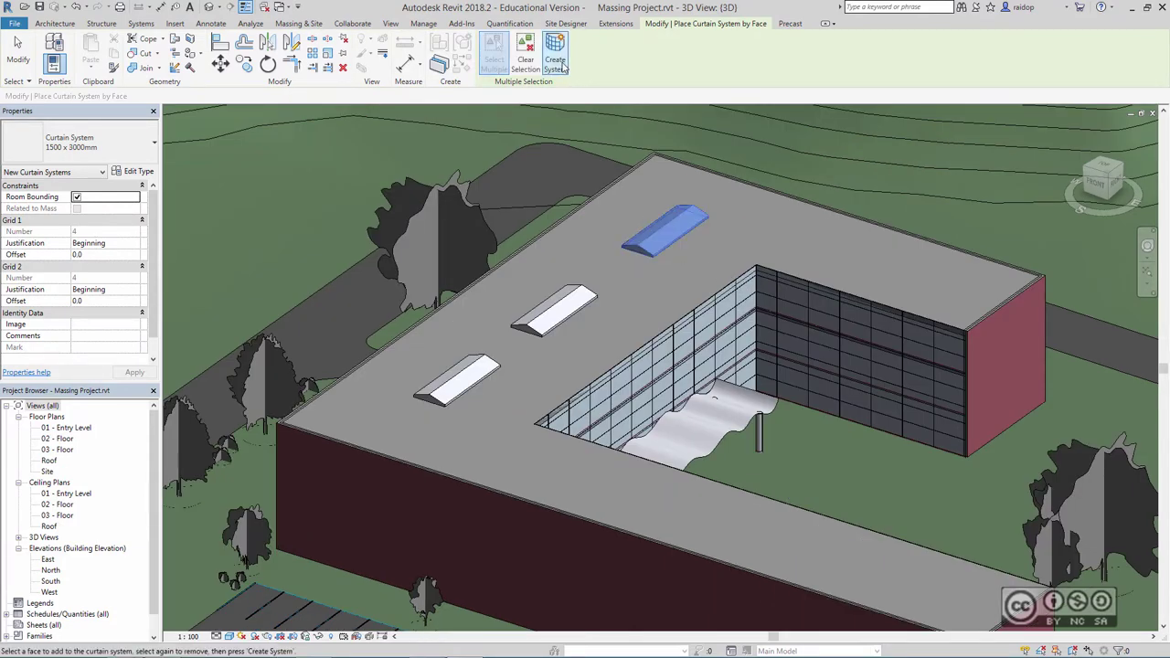
click(555, 53)
click(553, 310)
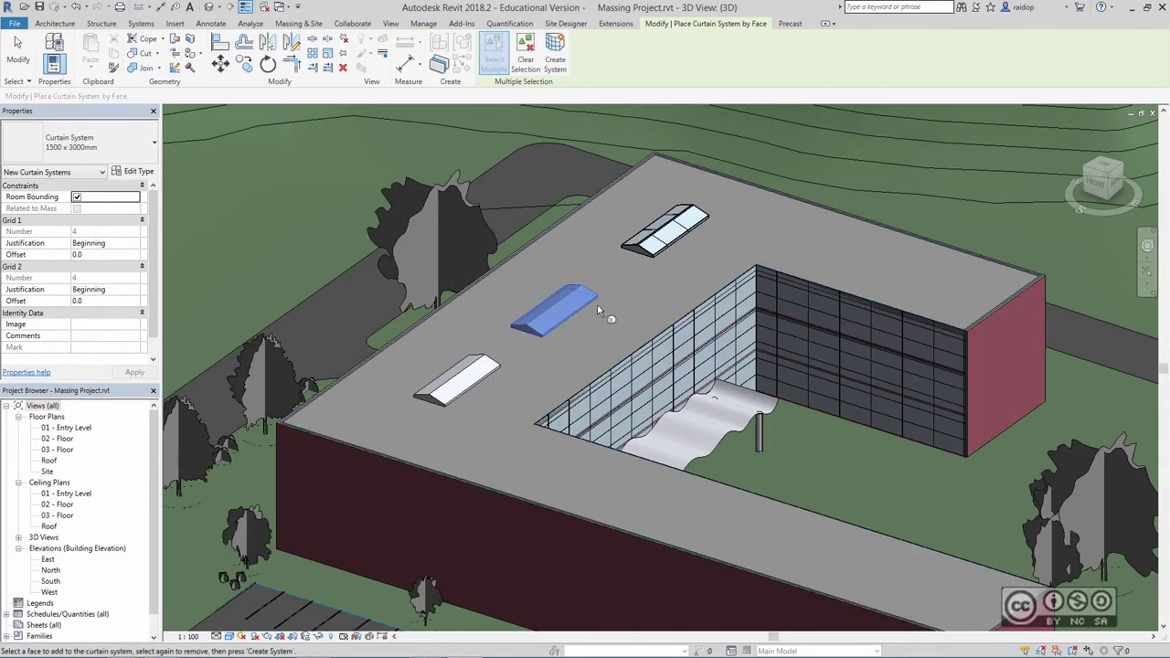
click(555, 53)
click(455, 379)
click(555, 55)
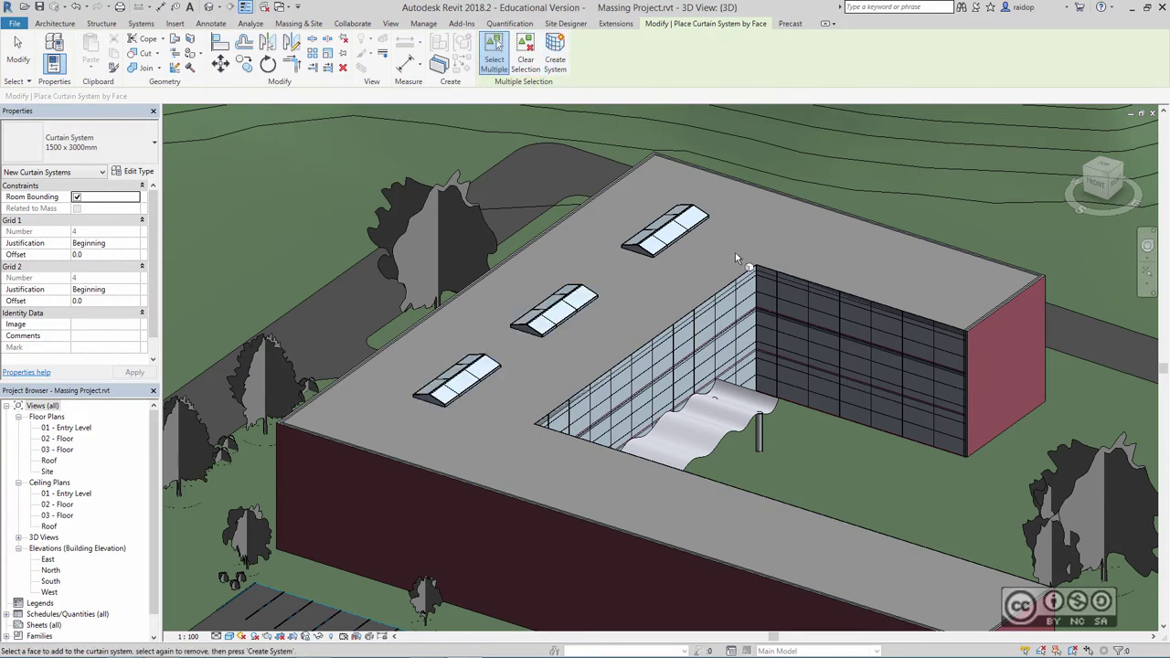
key(Escape)
scroll(736, 252, down, 5)
- Zoom out to the whole site and expand Schedules/Quantities to show the Floor Schedule
scroll(583, 271, down, 2)
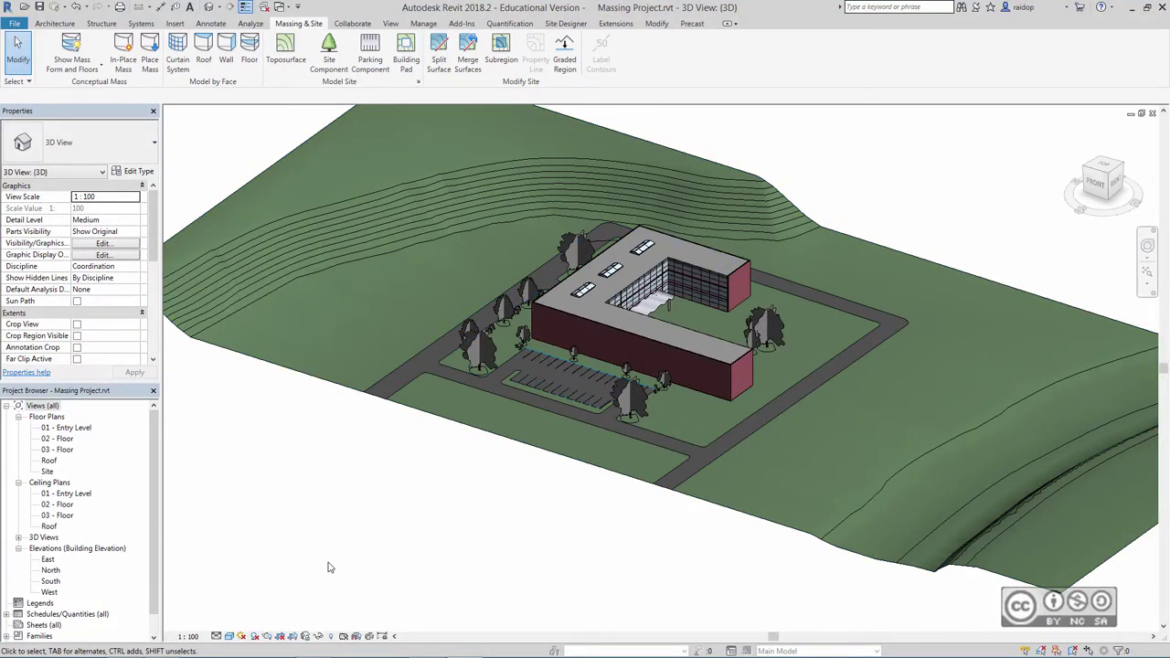
scroll(138, 562, down, 1)
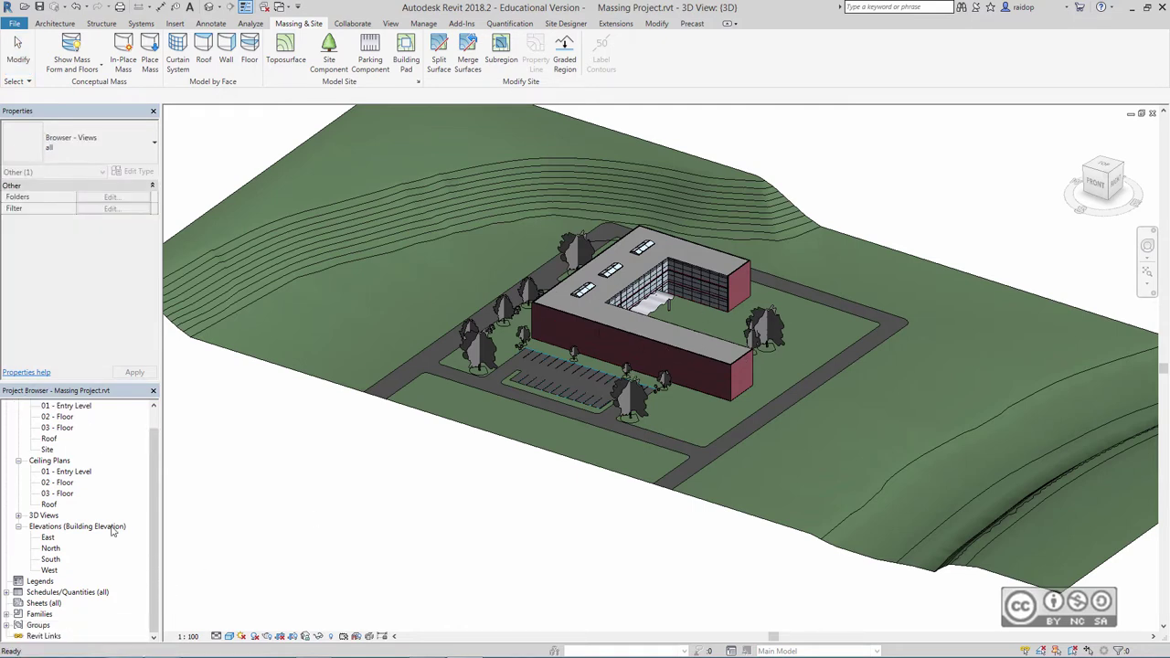
click(6, 592)
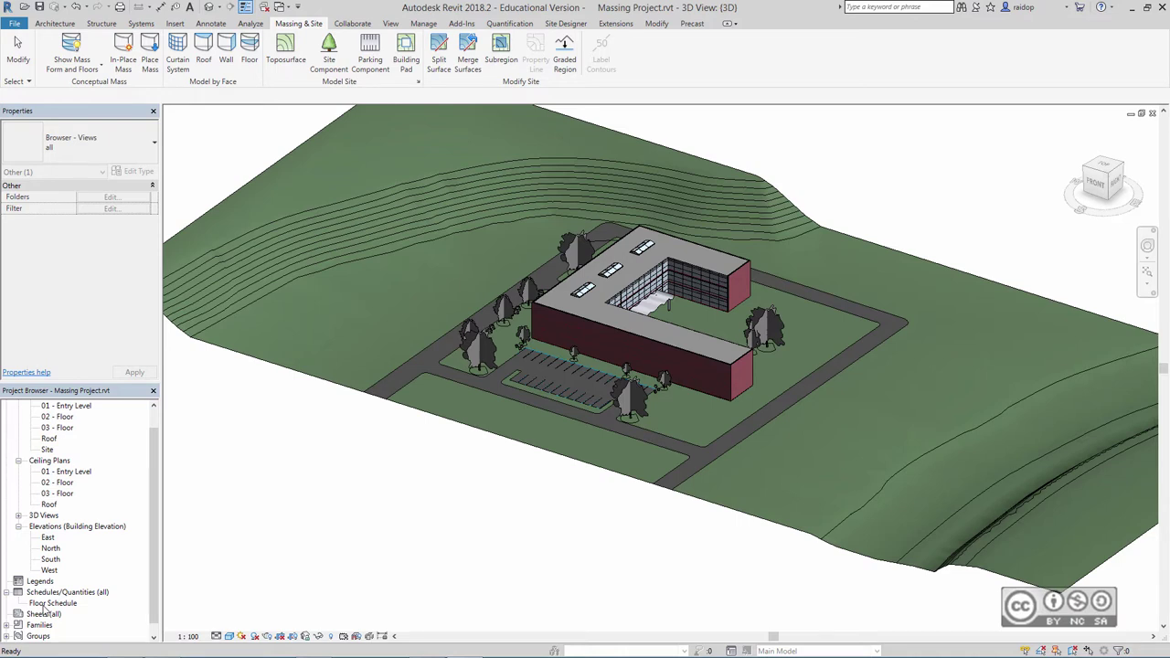
double_click(42, 605)
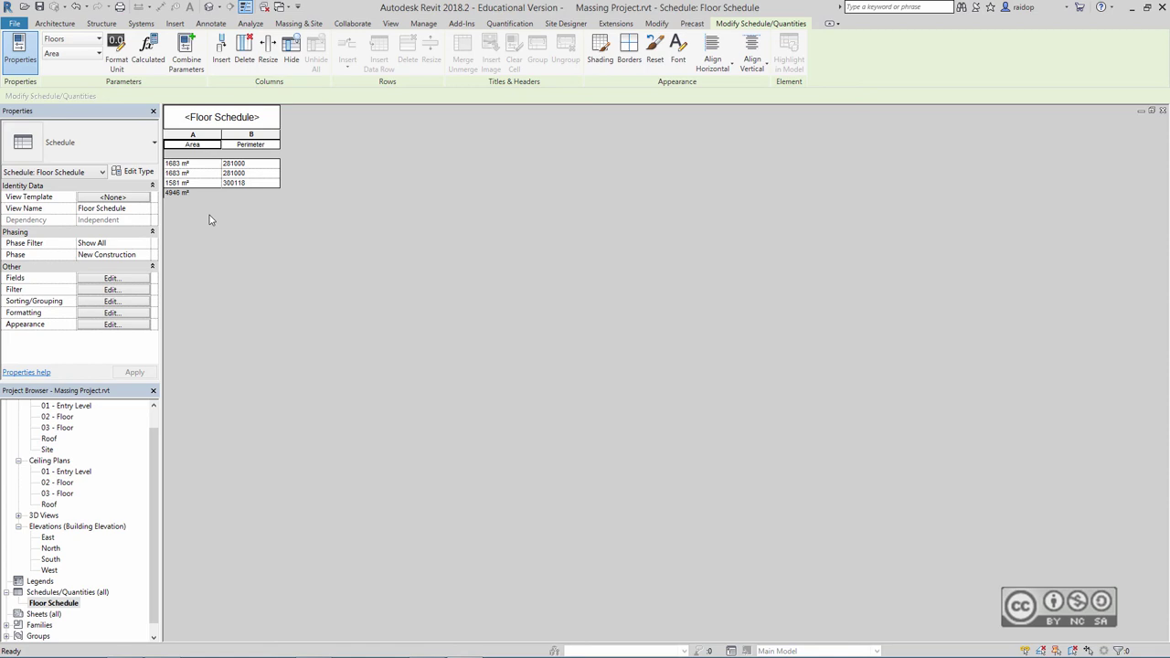
click(1162, 110)
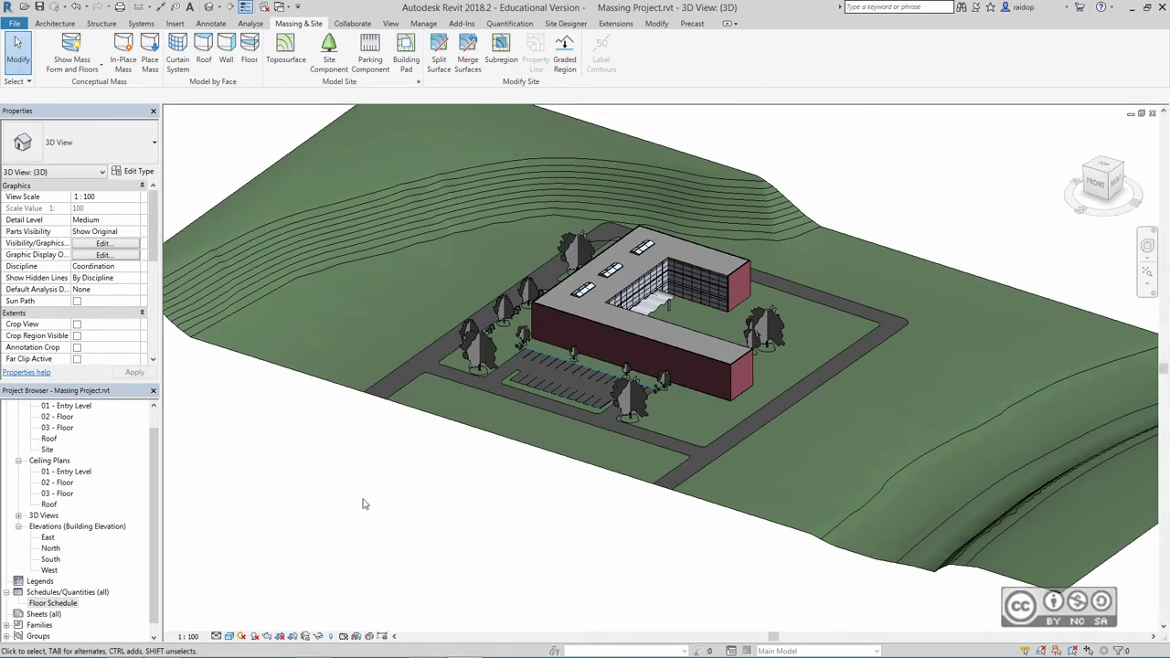